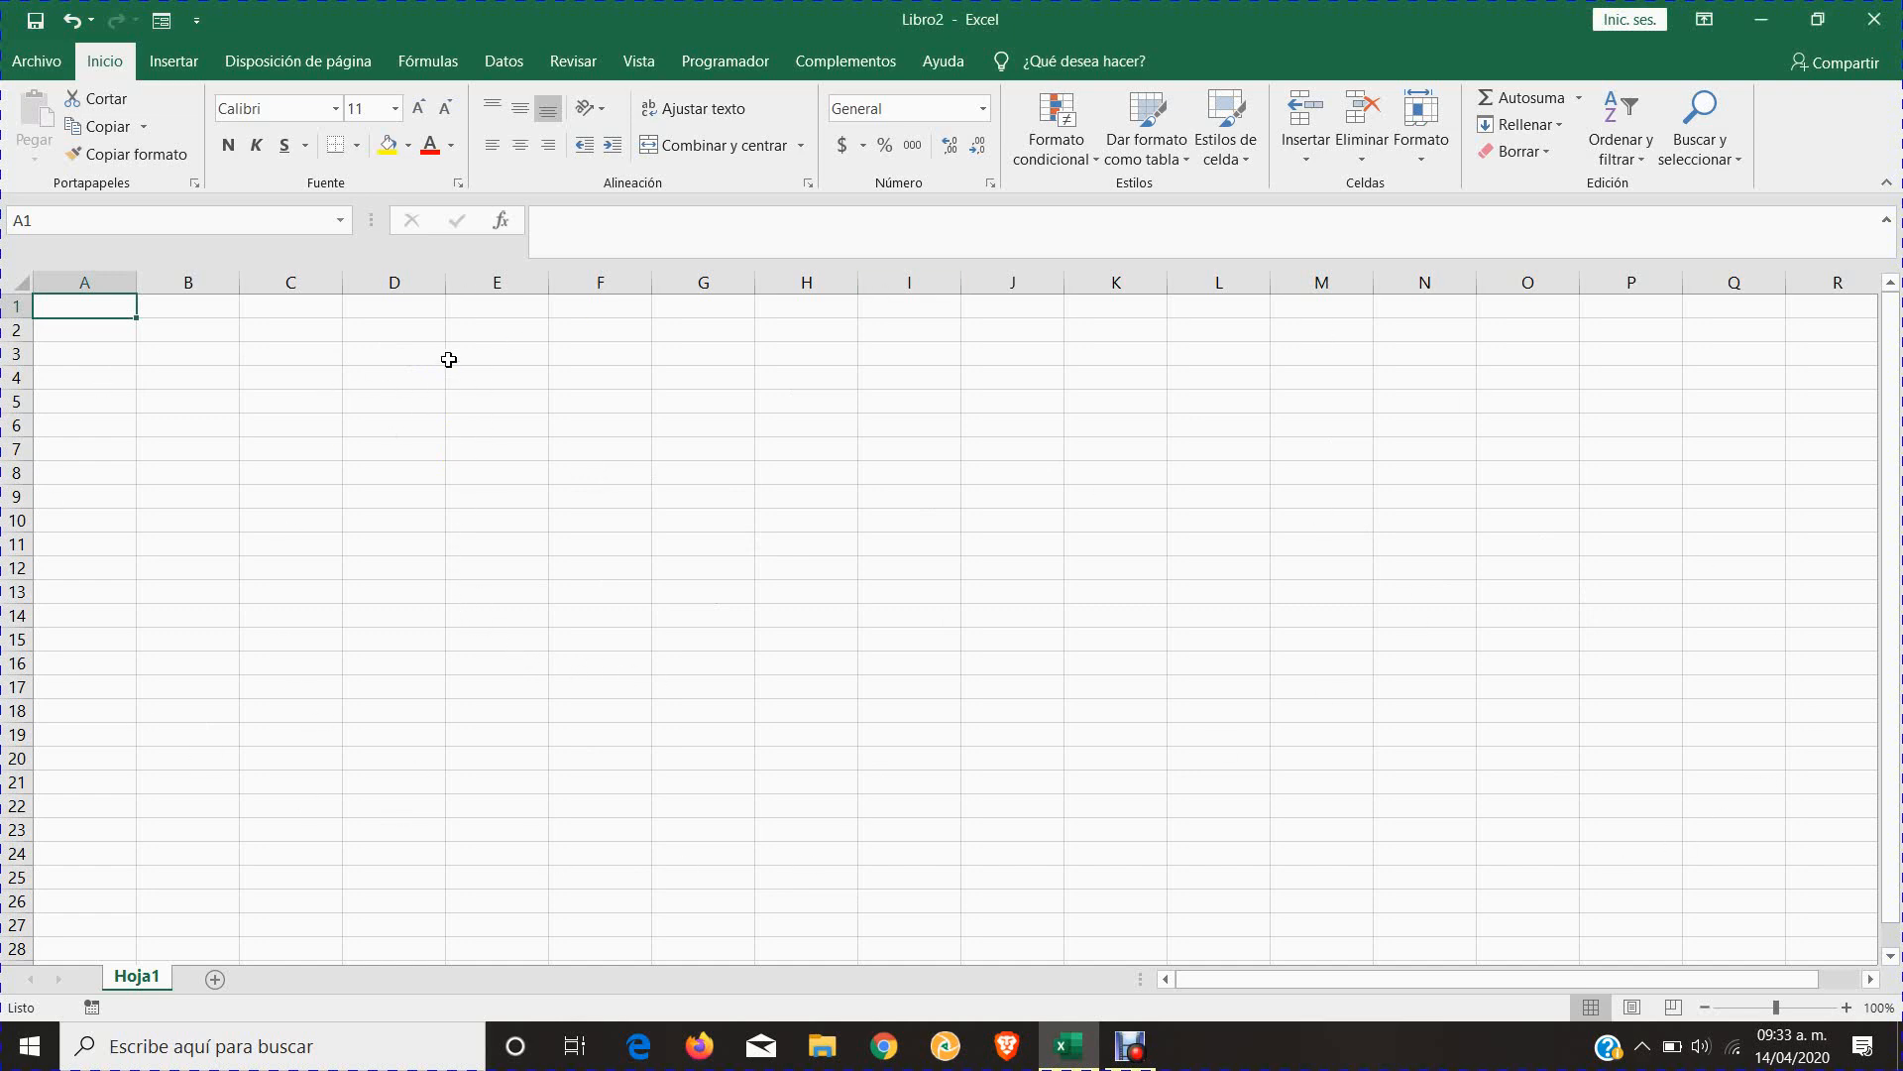
- Select column D, row 5 and their intersecting cell D5, followed by the single cells F7, C5 and B2
left_click(395, 283)
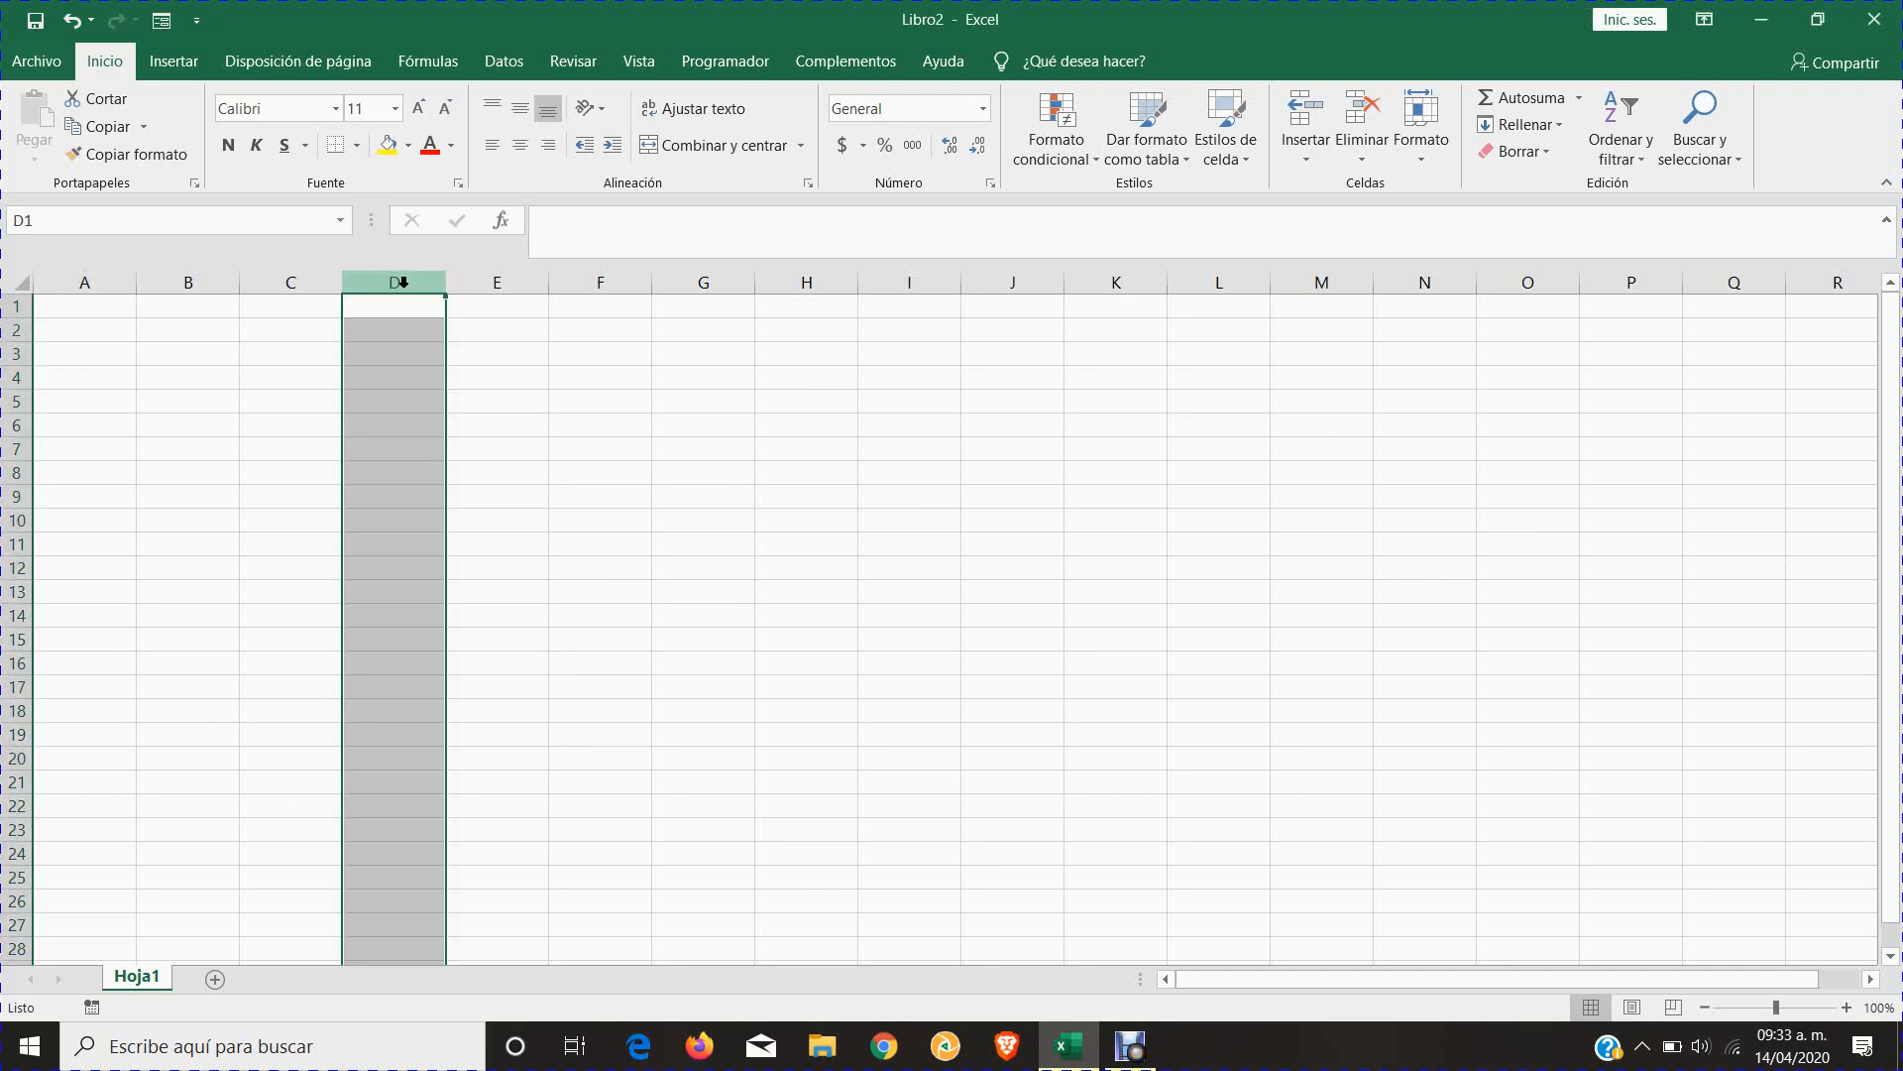
left_click(16, 401)
left_click(367, 397)
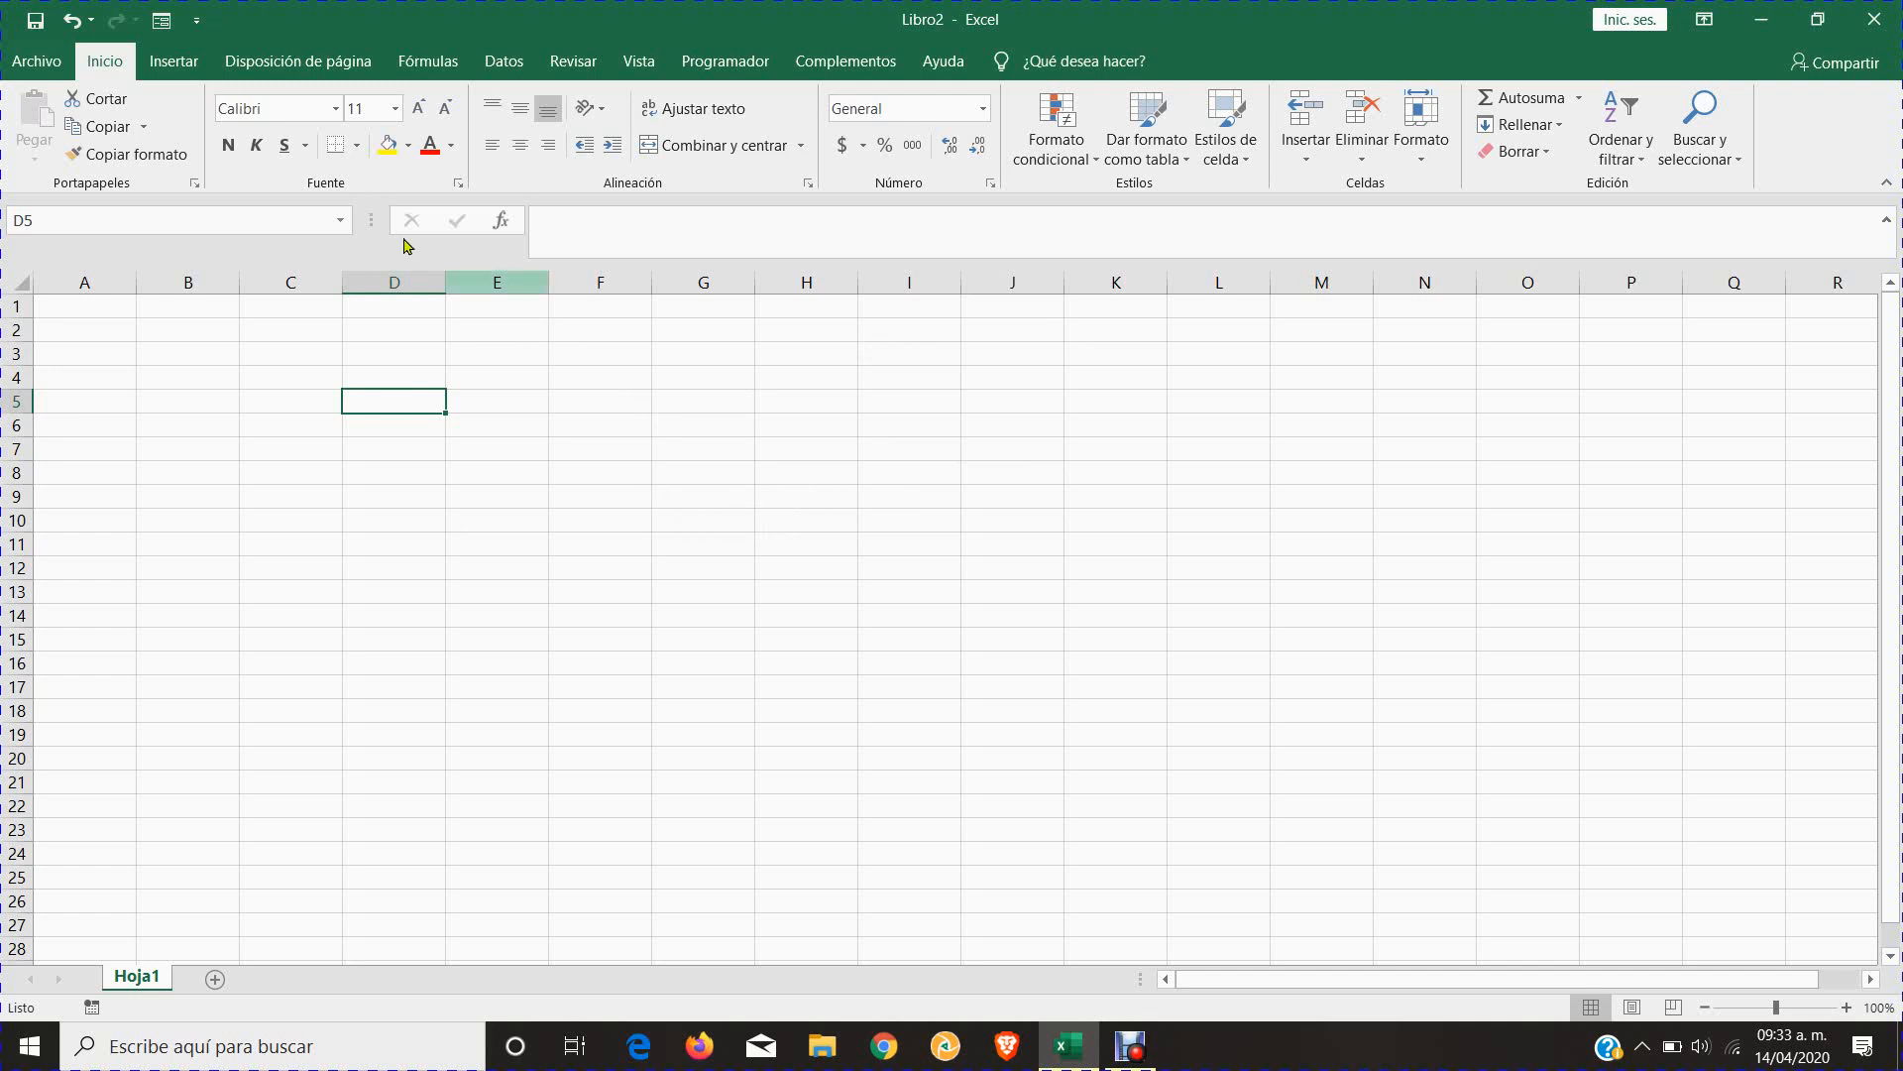
left_click(608, 446)
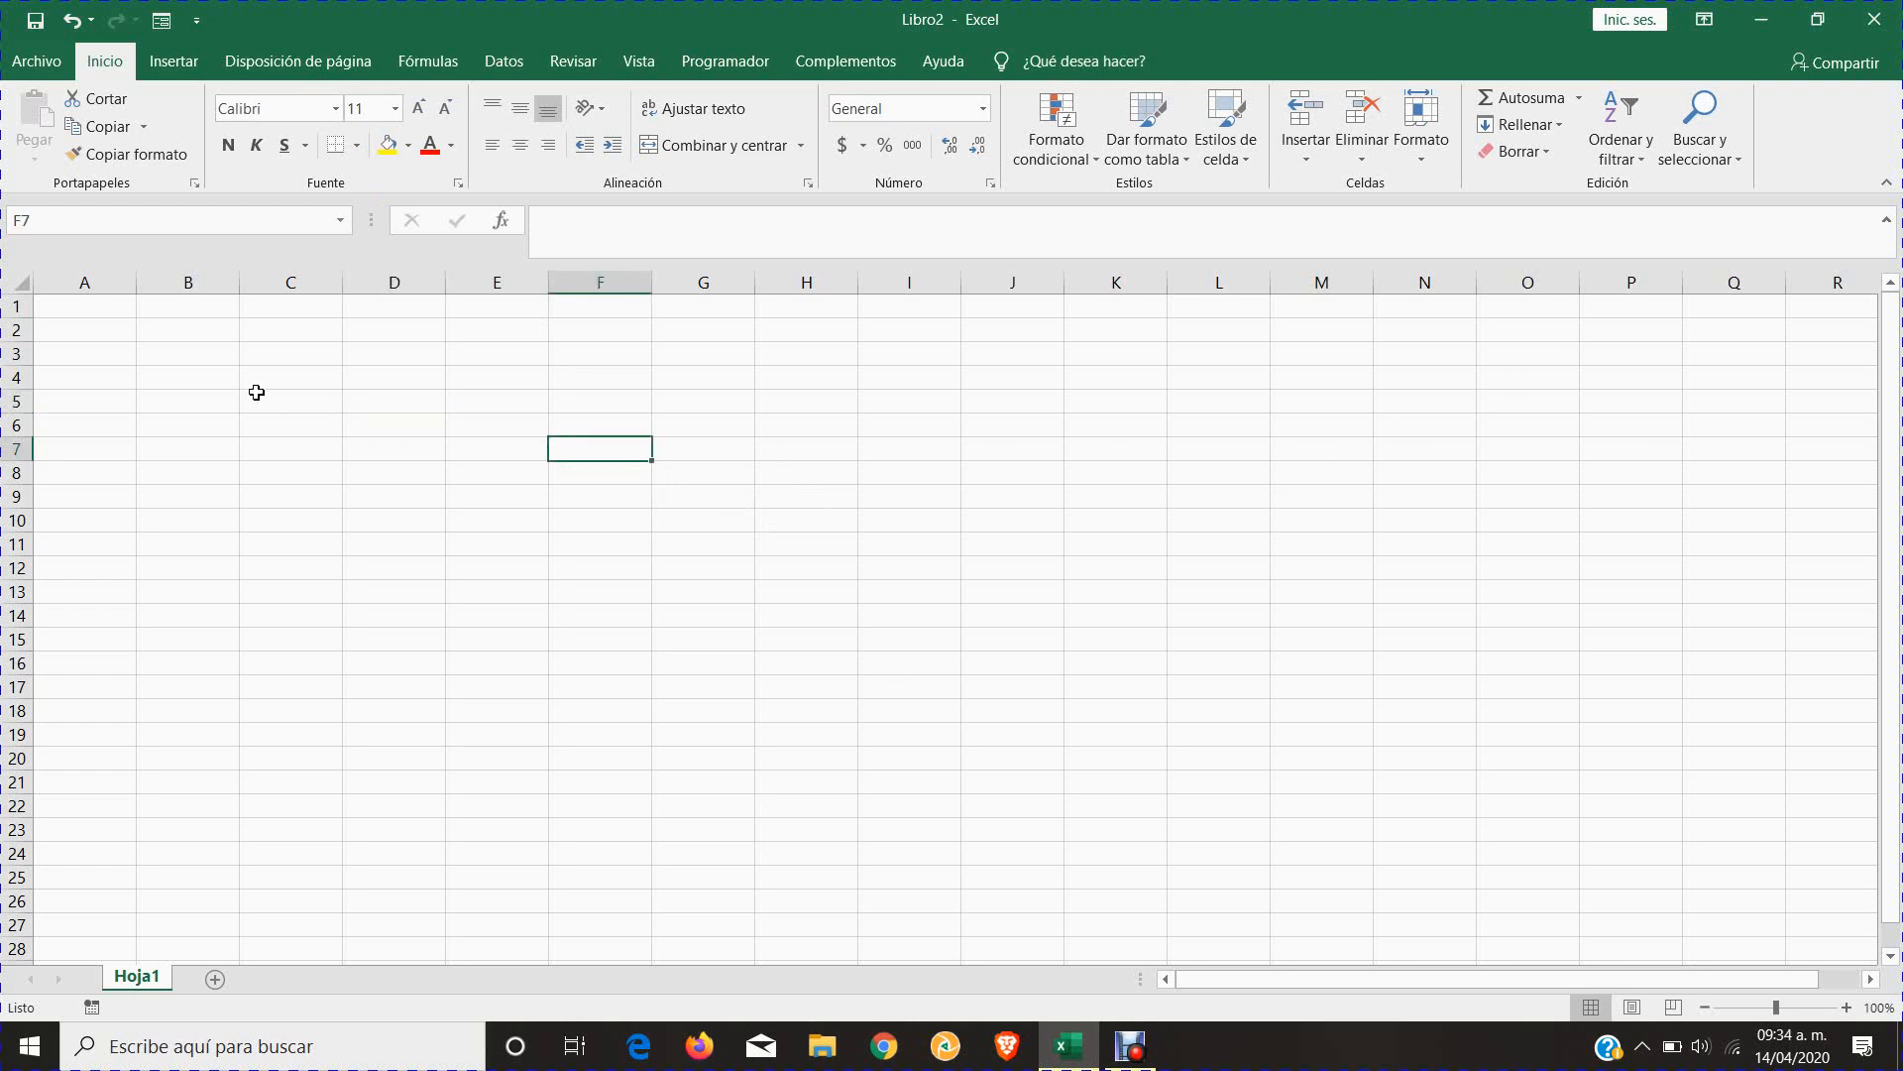
left_click(256, 394)
left_click(185, 338)
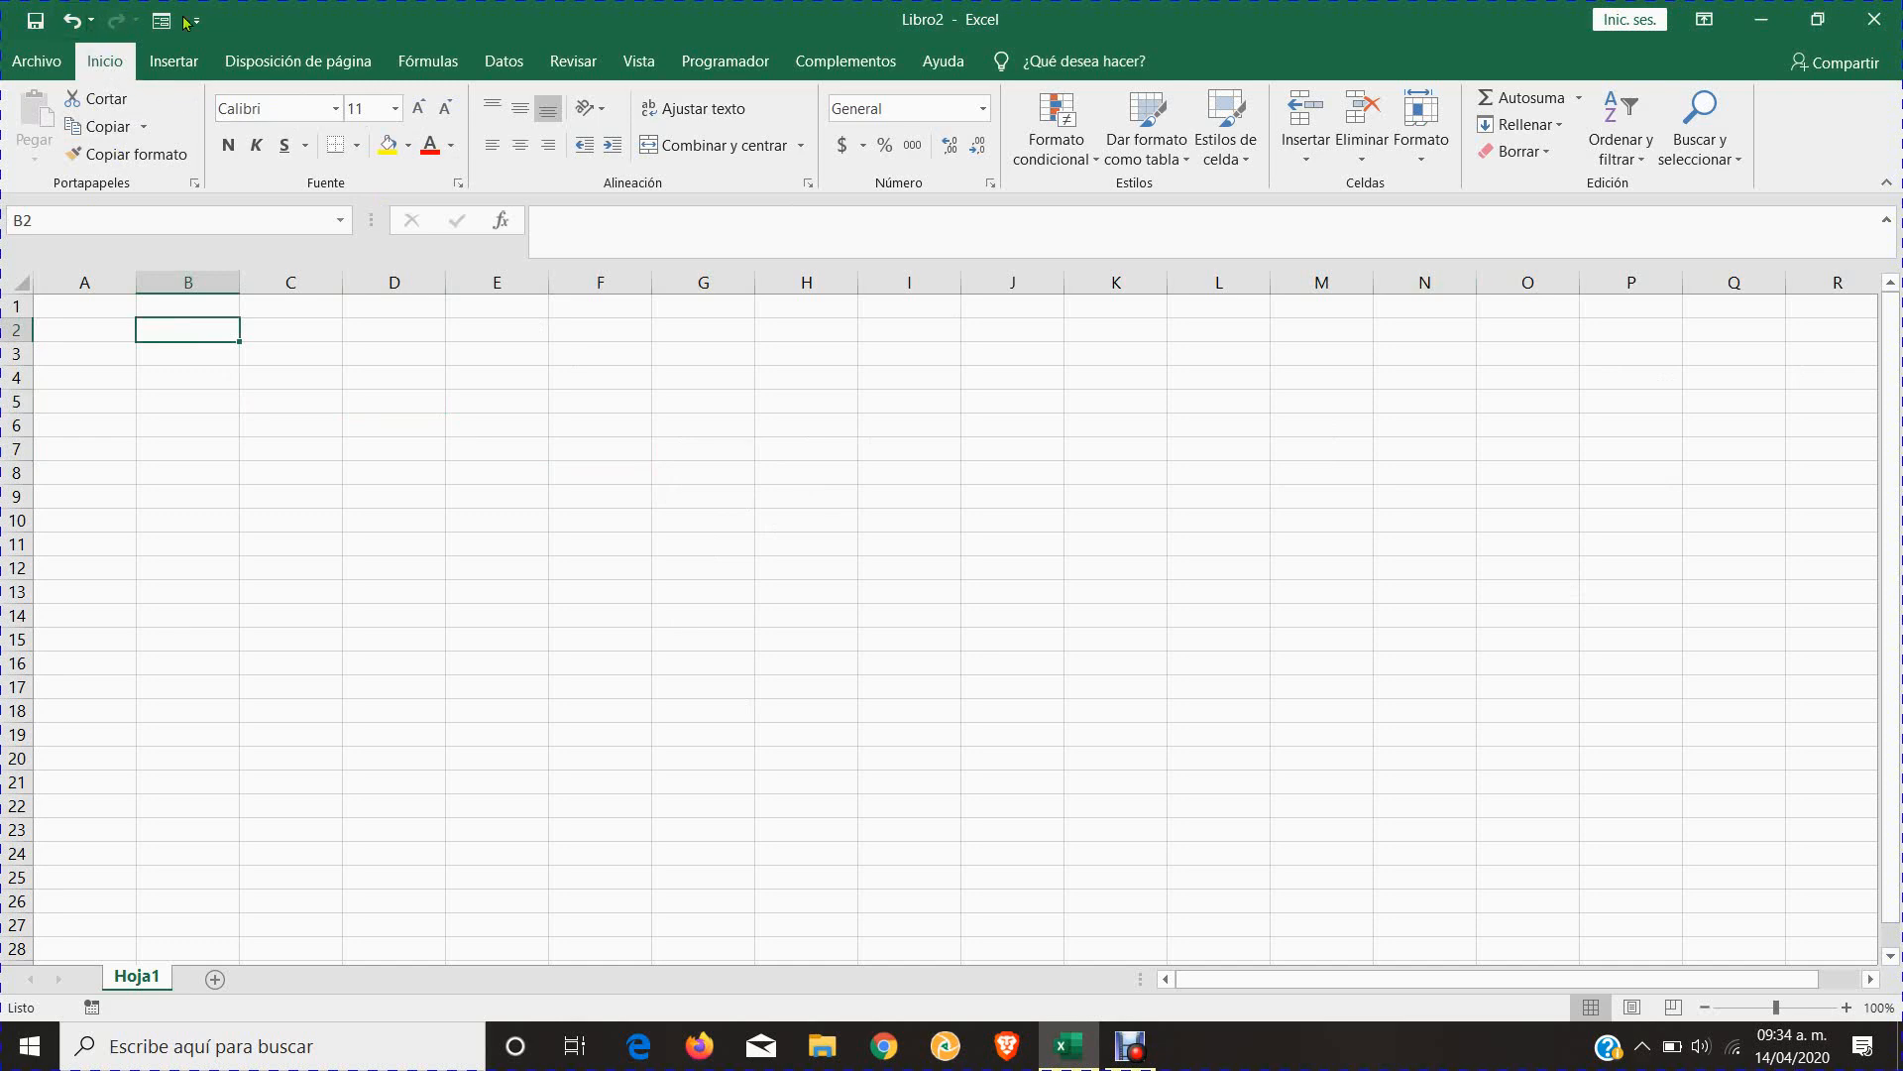
- Skim the command sets for inserting, page layout, formulas and data, ending on the Home (Inicio) commands
left_click(161, 64)
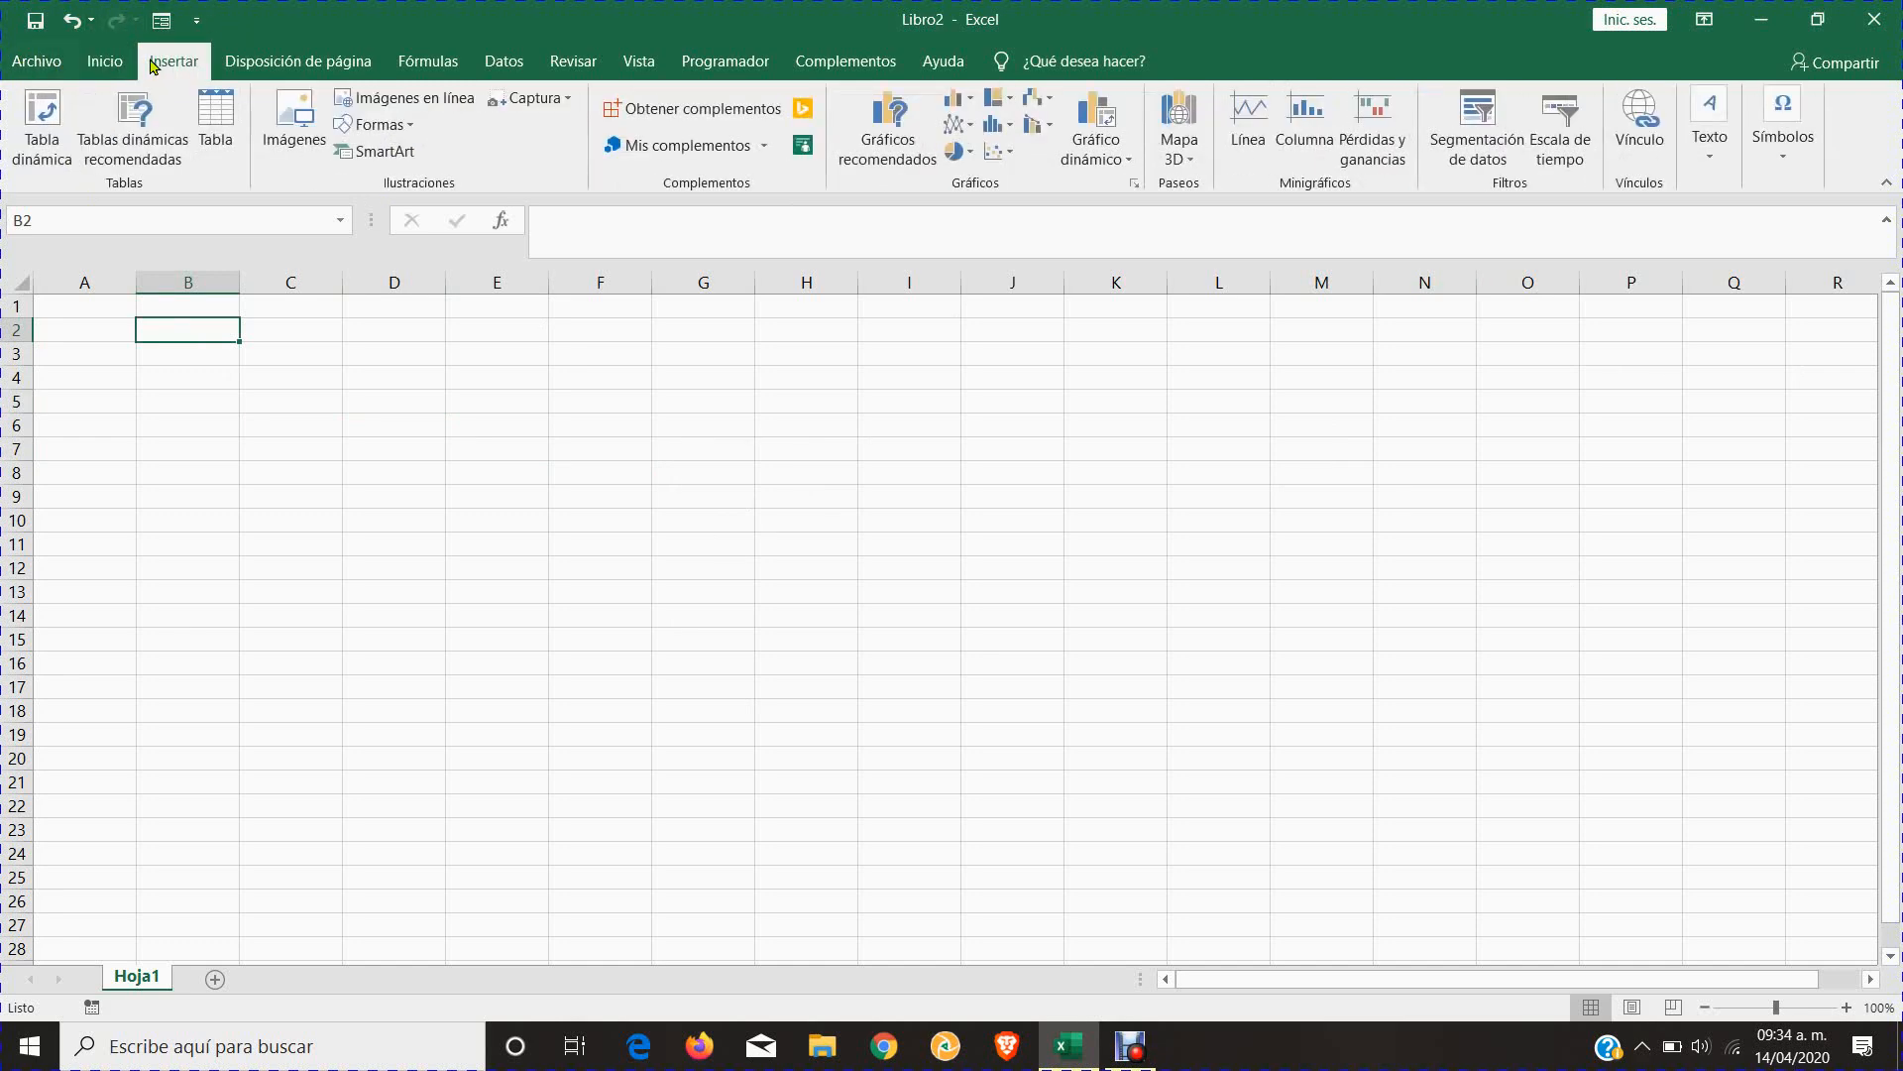
left_click(253, 64)
left_click(173, 61)
left_click(104, 61)
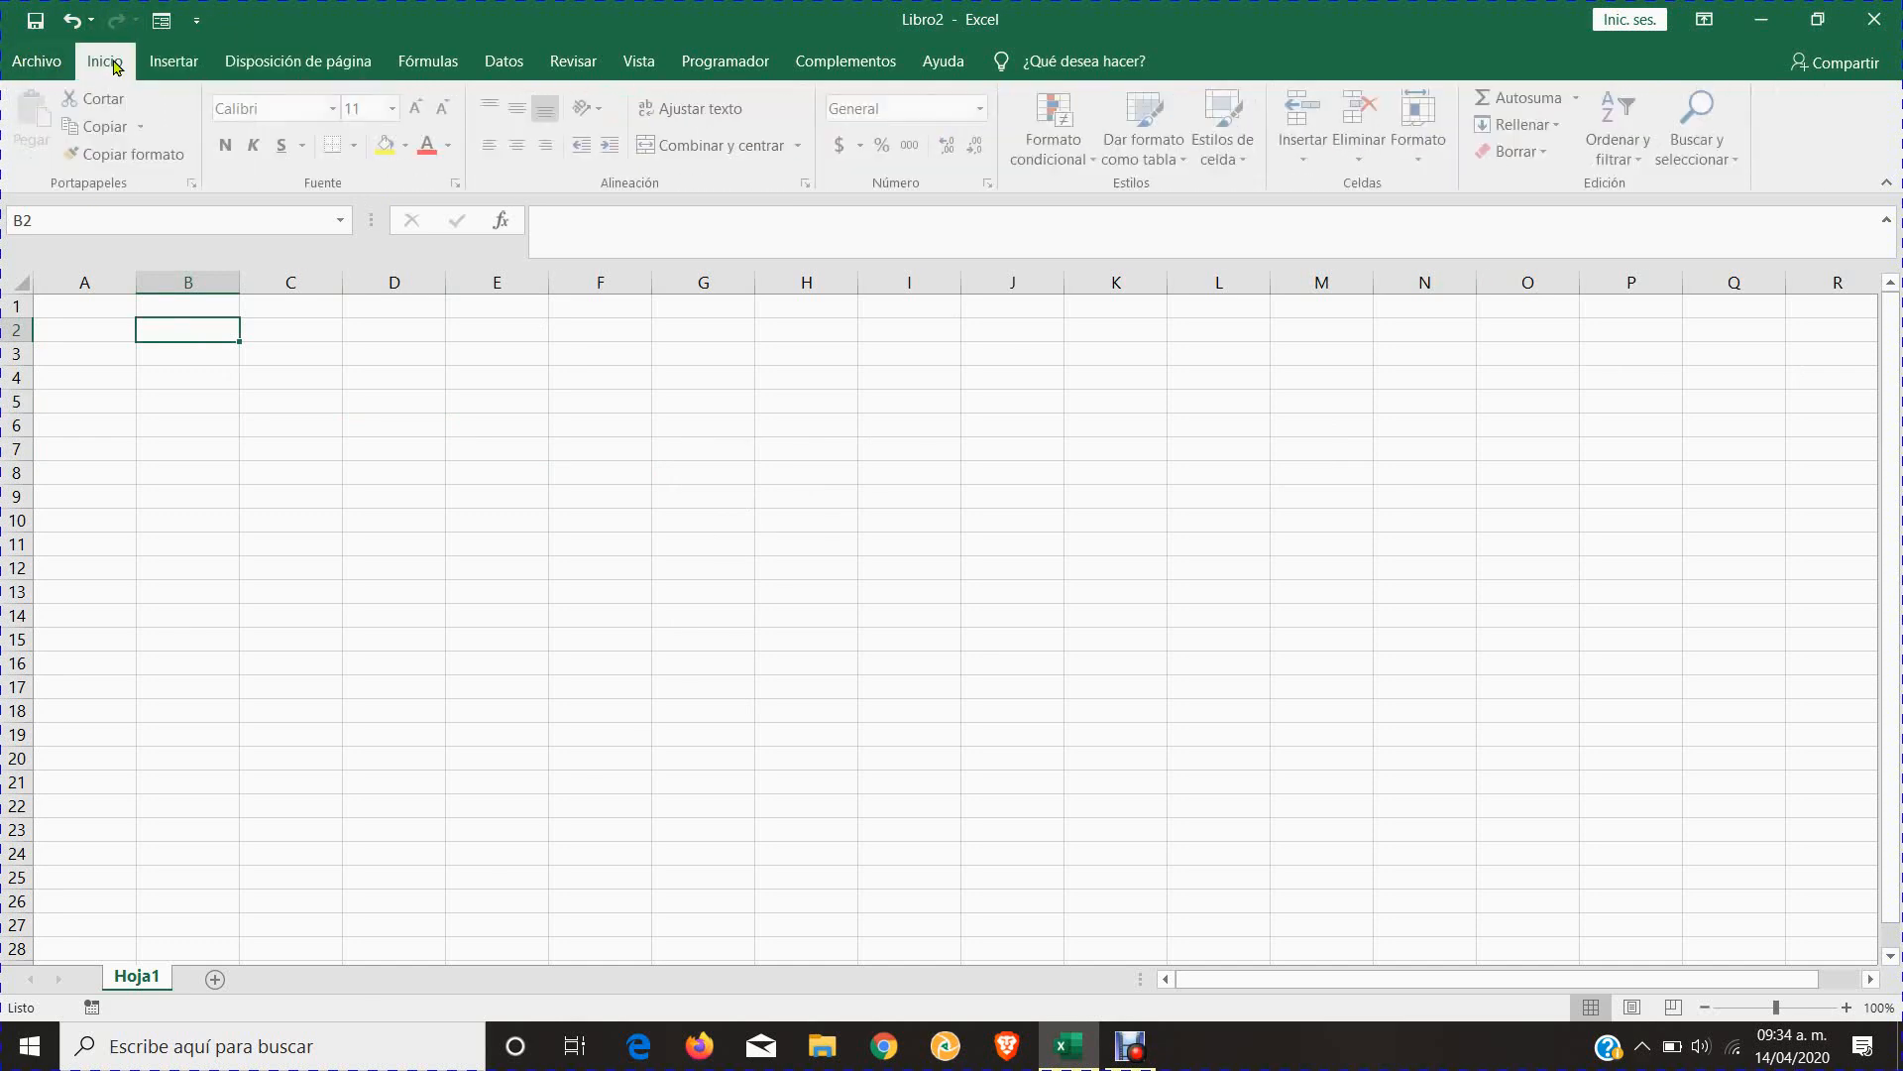
left_click(193, 67)
left_click(298, 61)
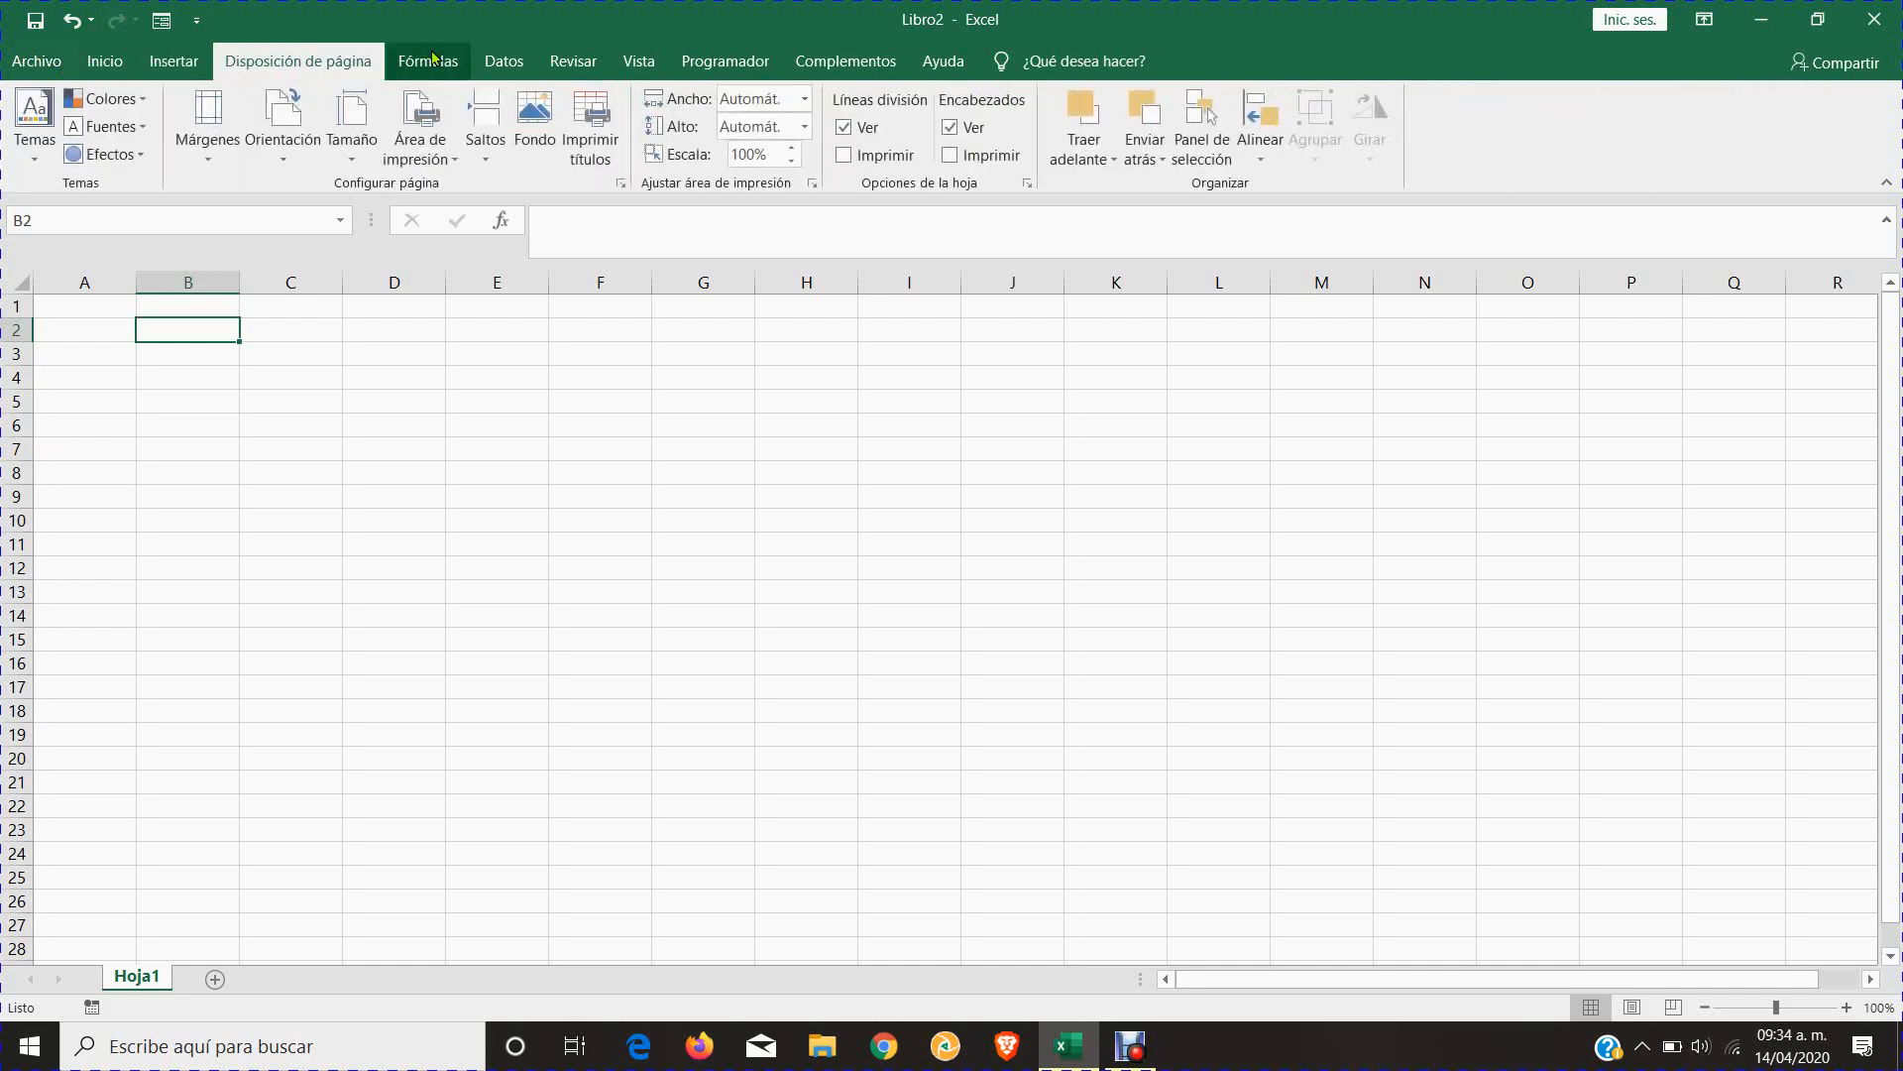
scroll(433, 59, "down", 2)
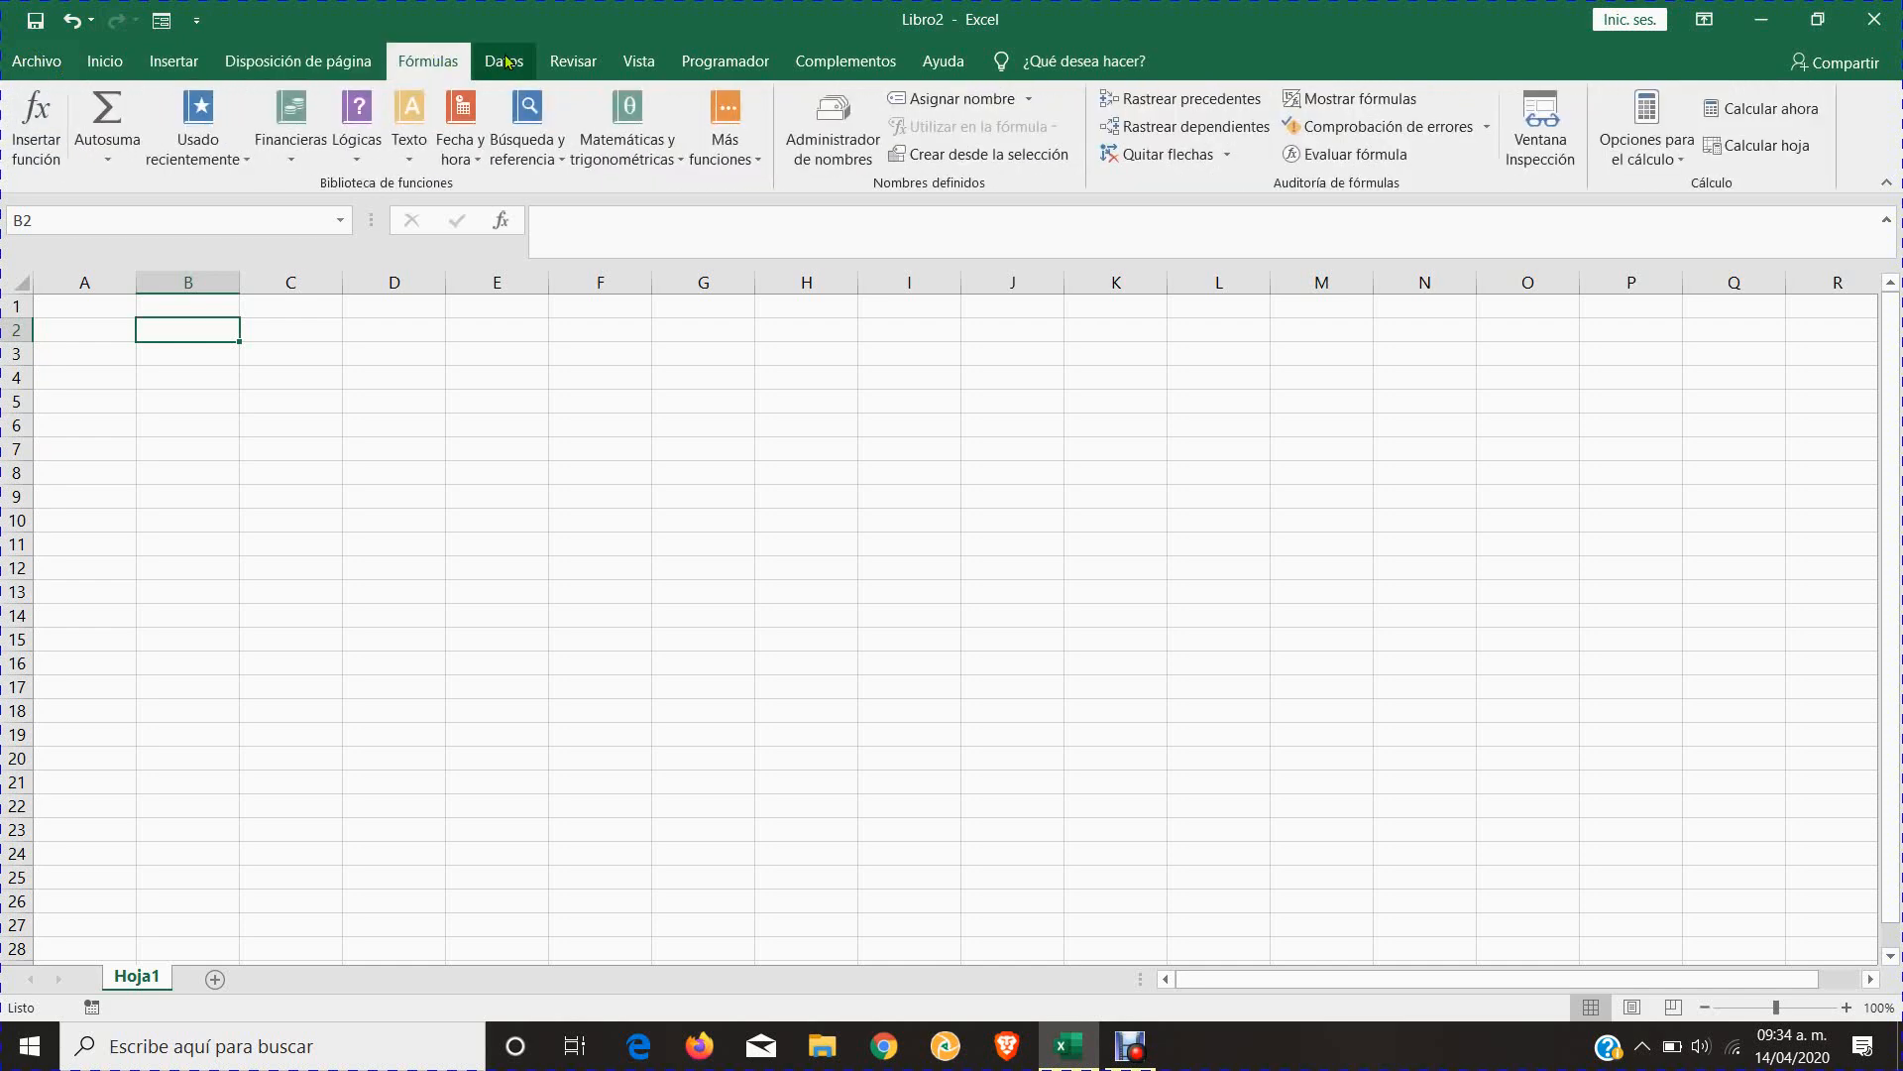
left_click(131, 62)
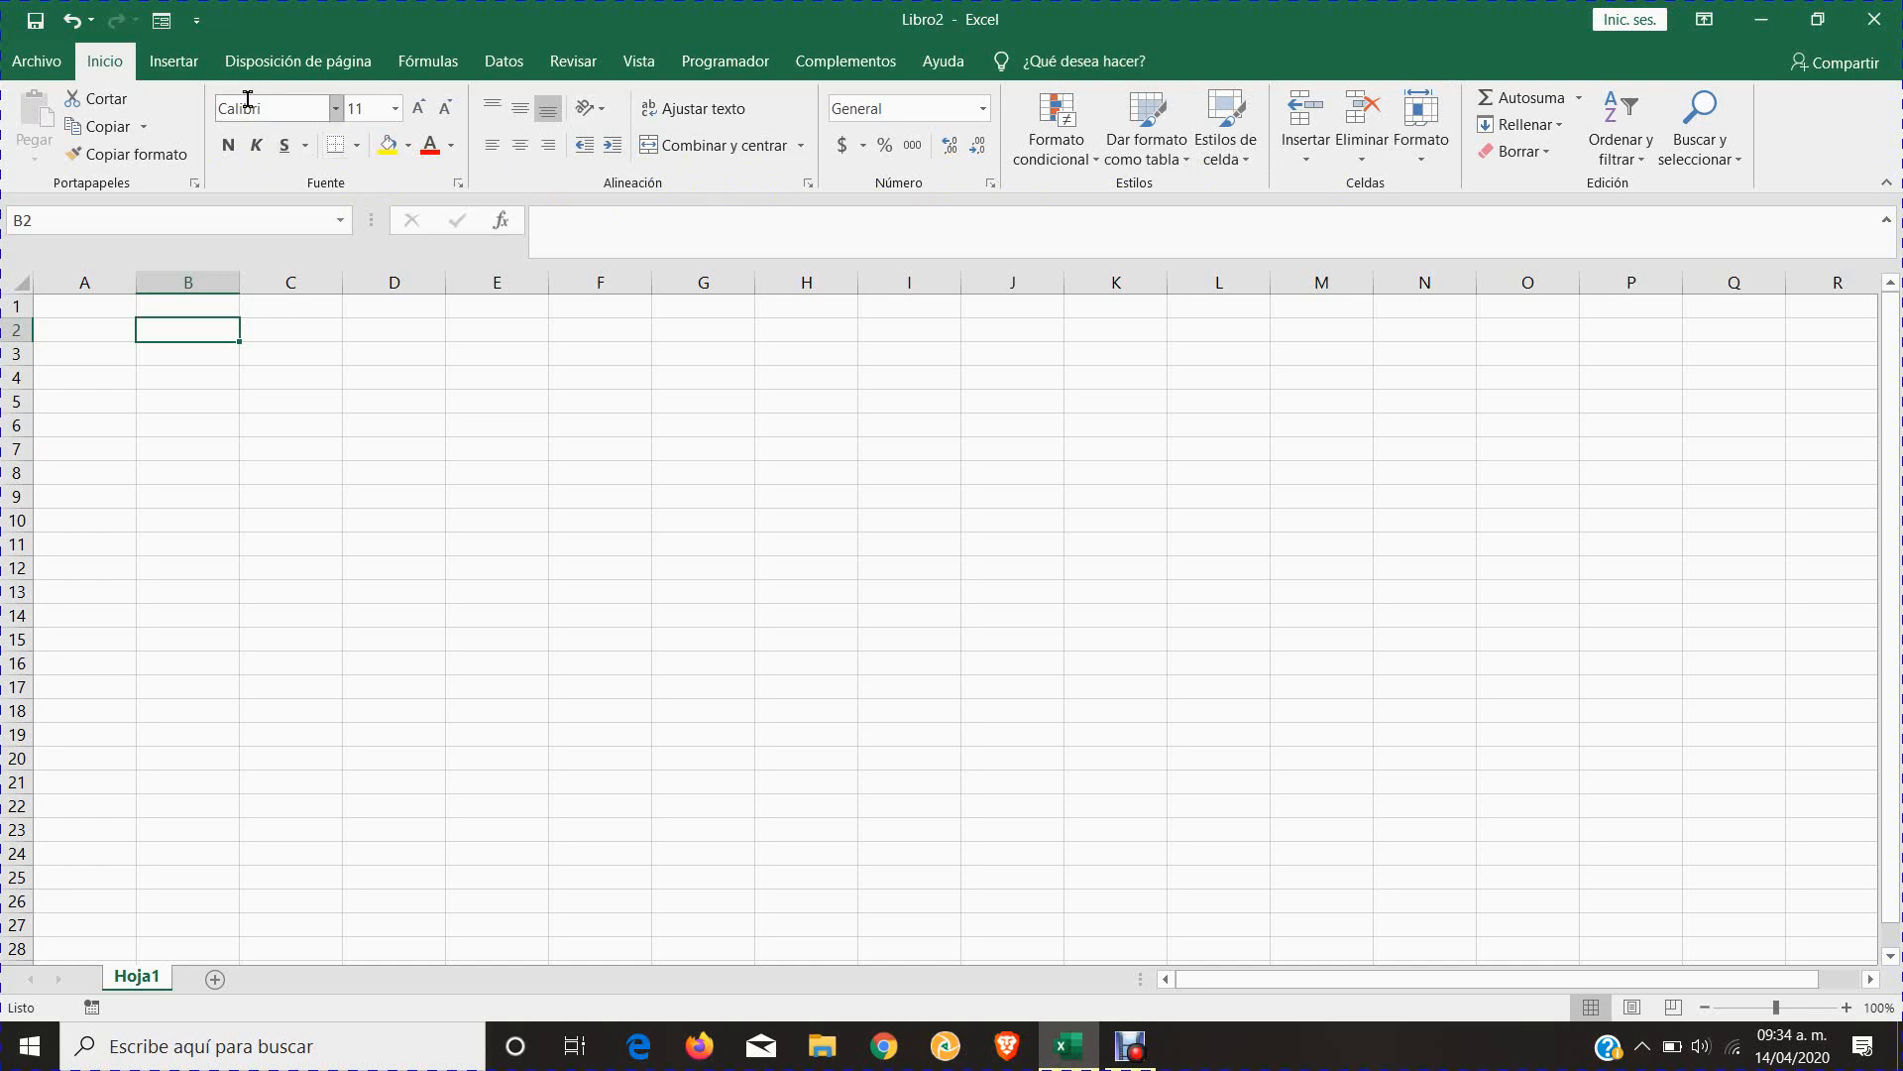
- Examine the insert, font and alignment, page layout, formula, data, review, view and developer commands, returning to the Home (Inicio) commands
left_click(173, 61)
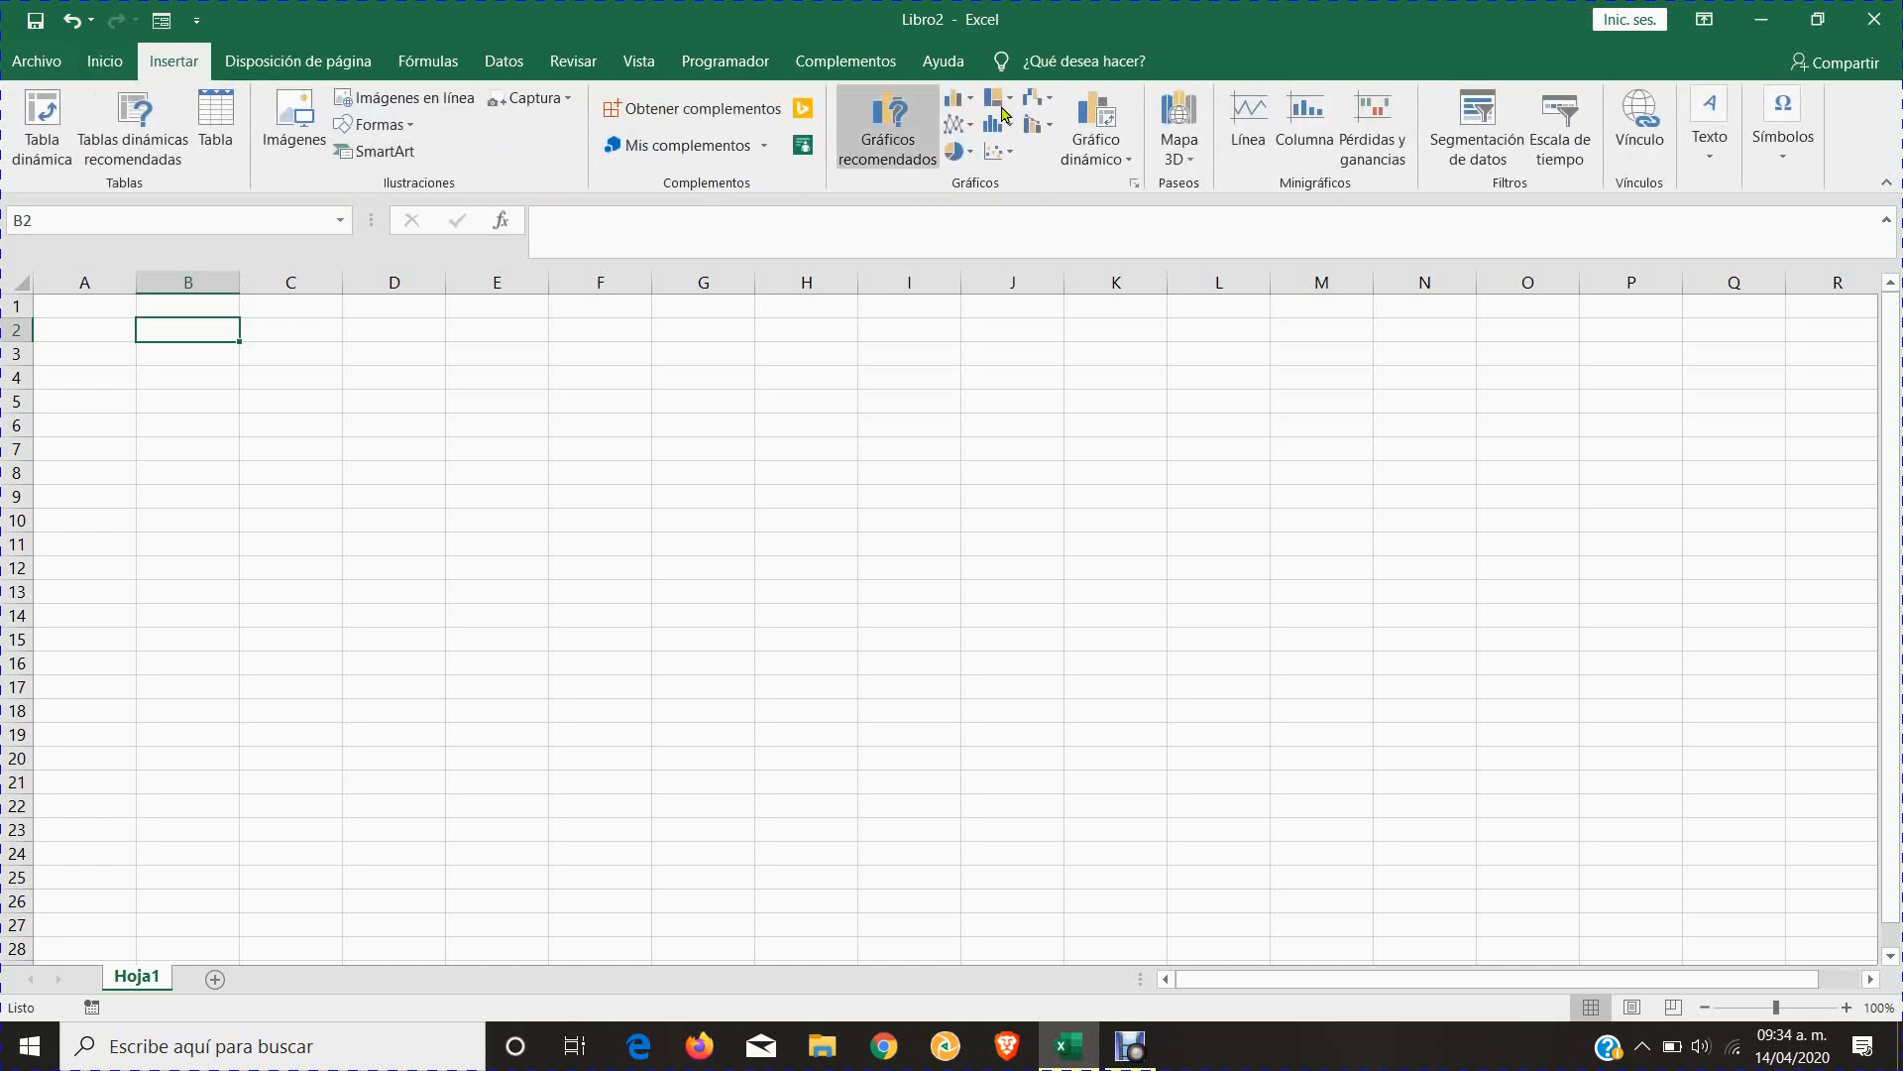
left_click(104, 61)
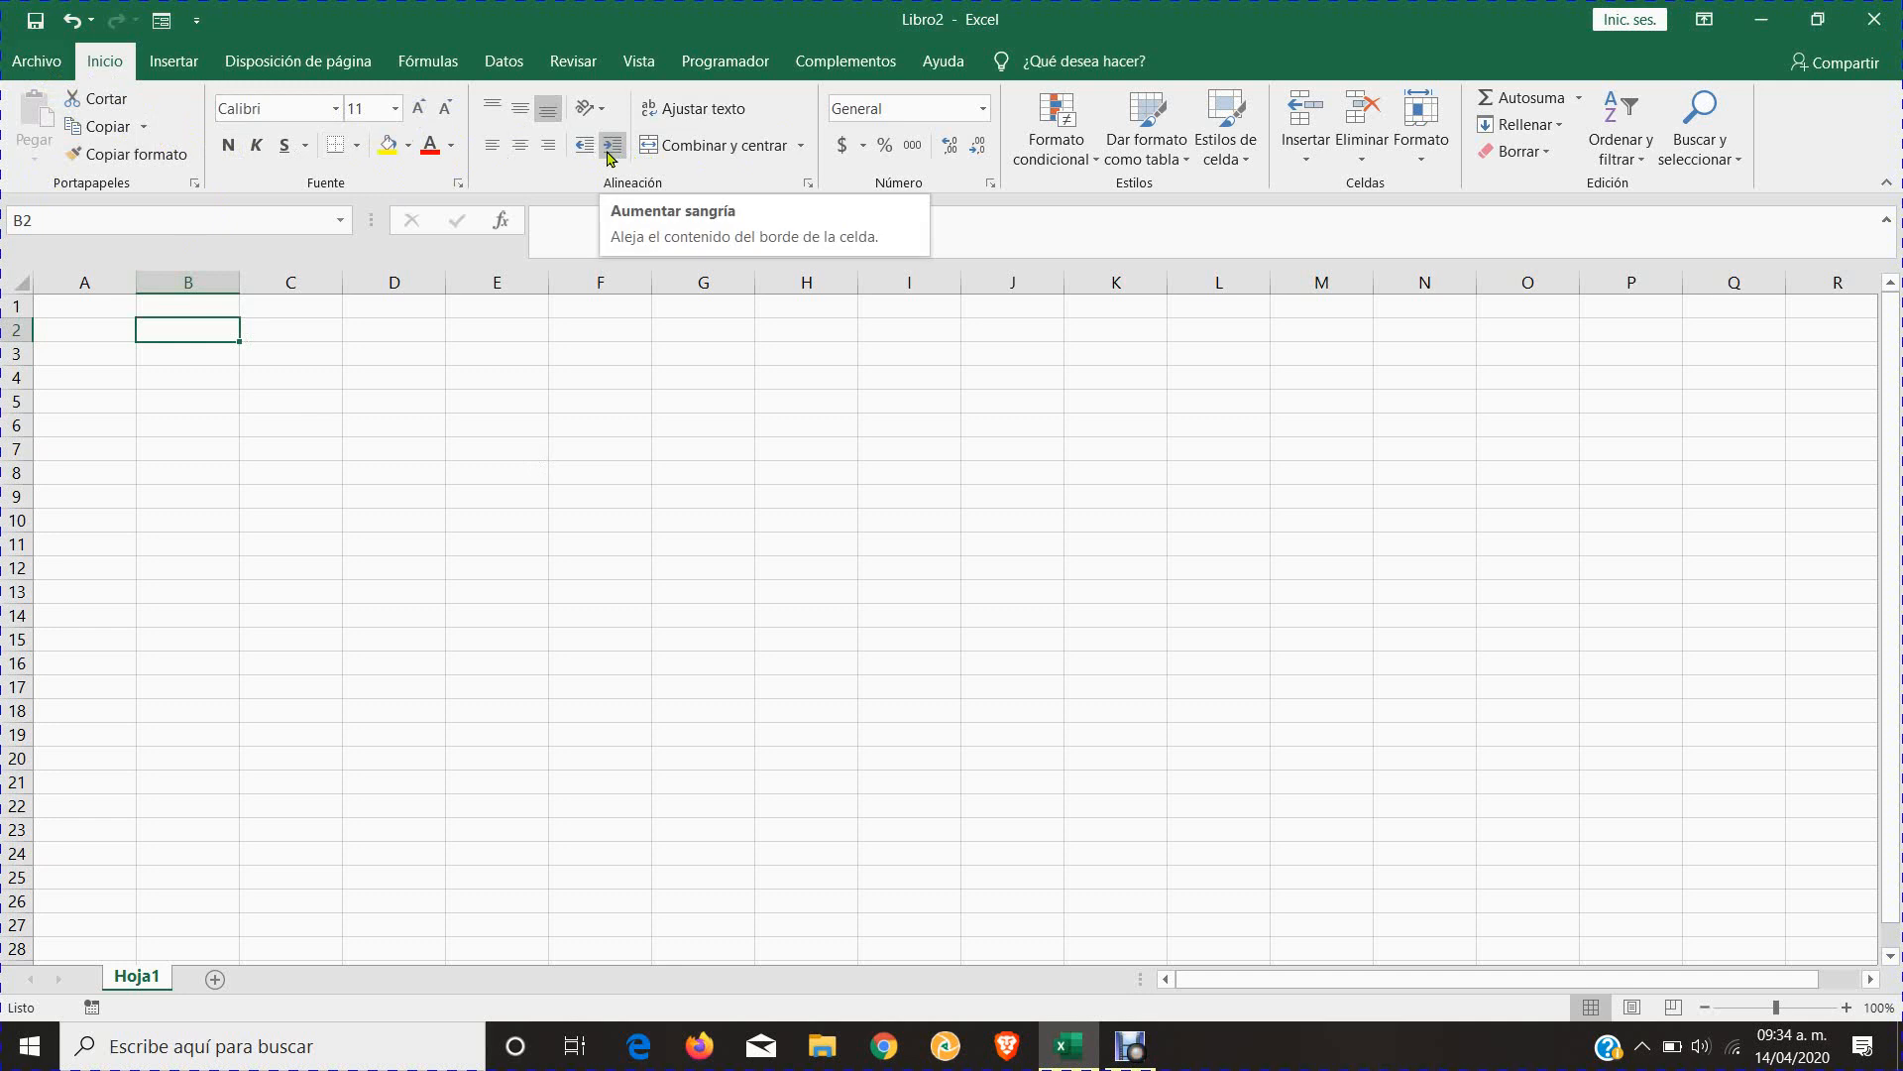
left_click(203, 72)
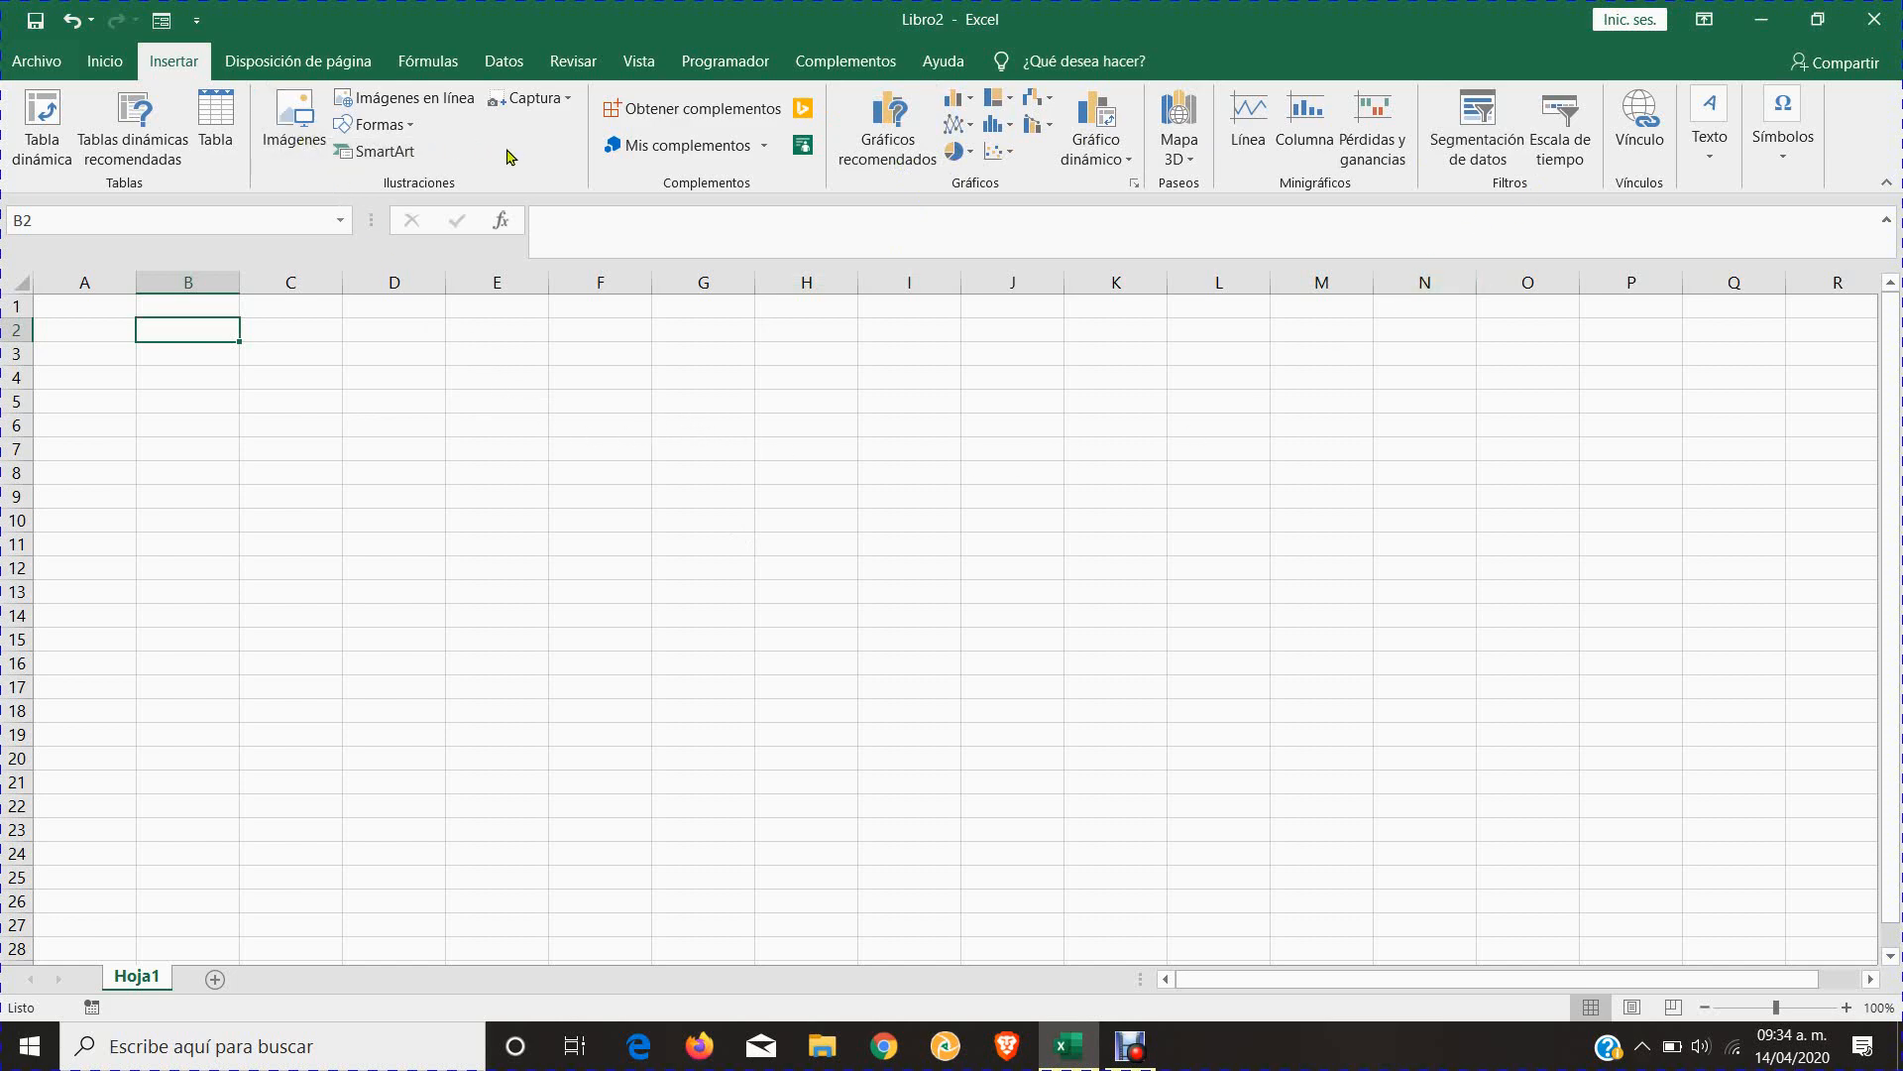
left_click(335, 69)
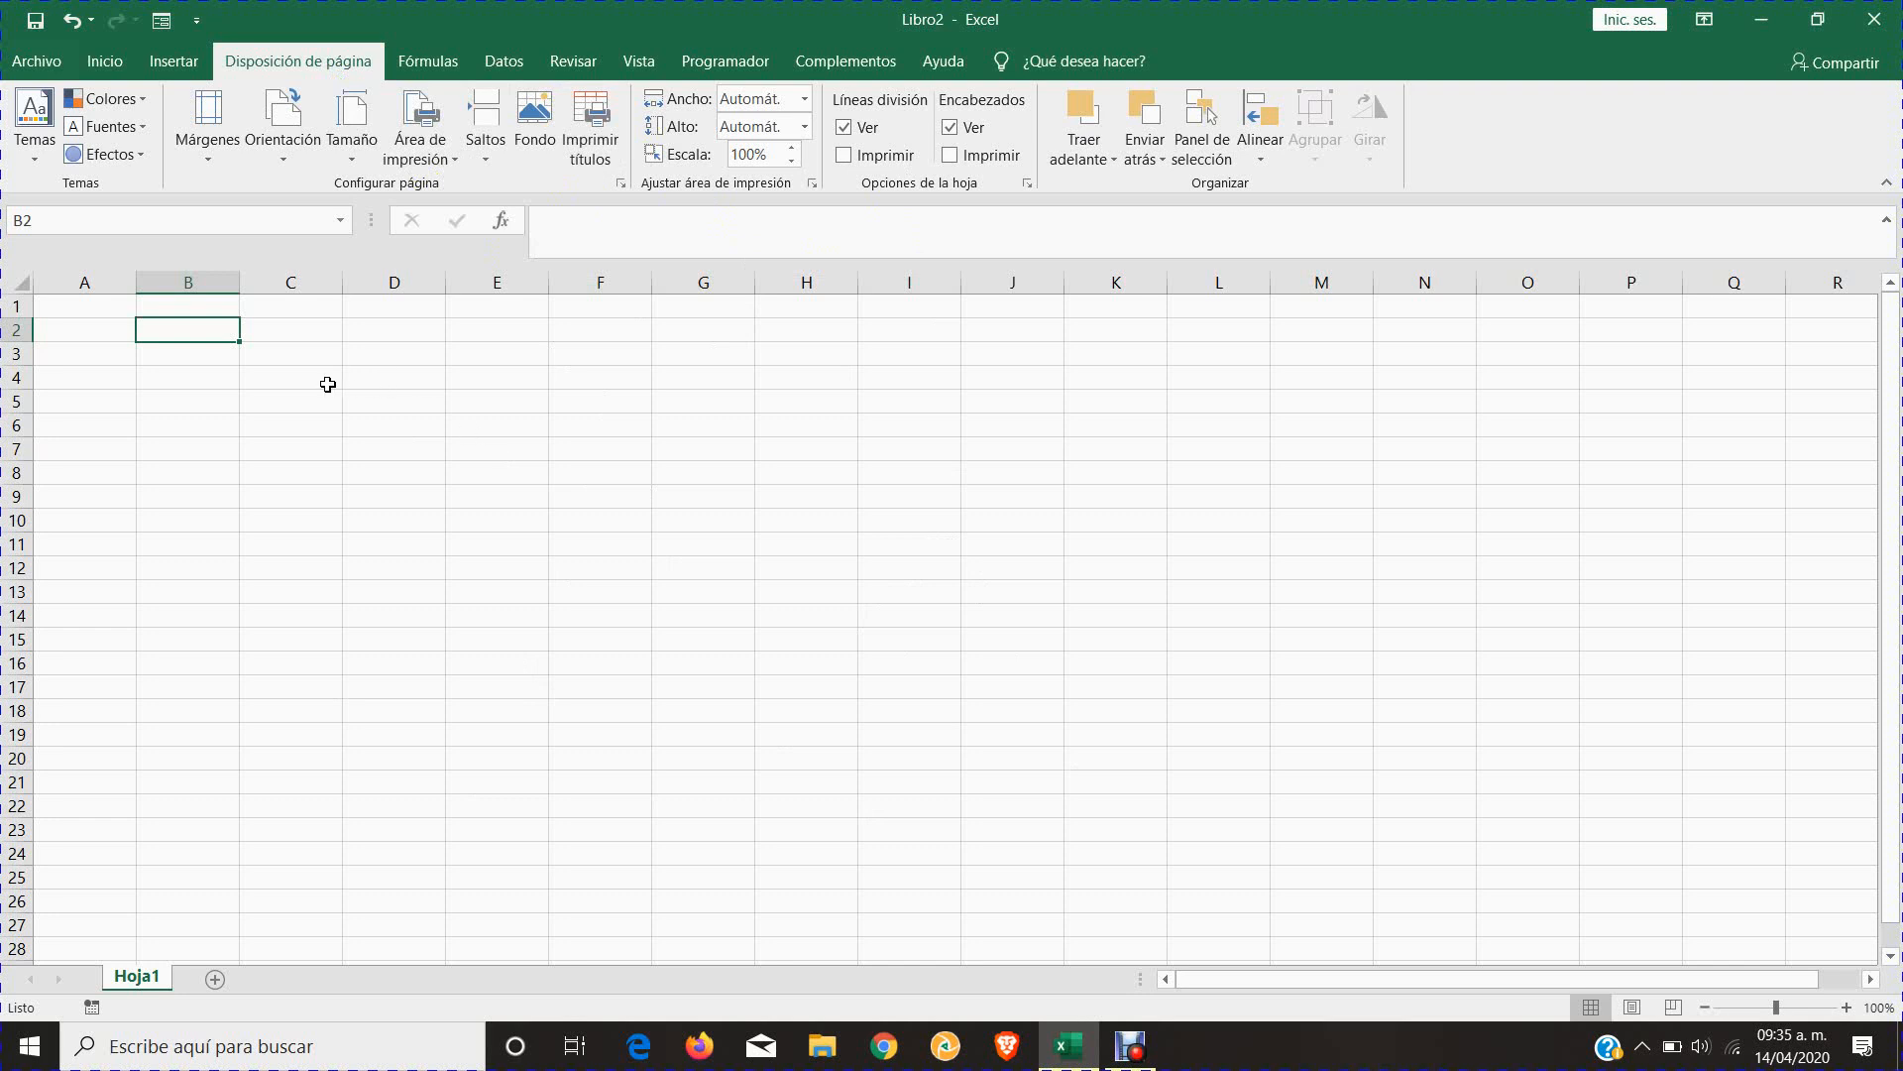
left_click(428, 62)
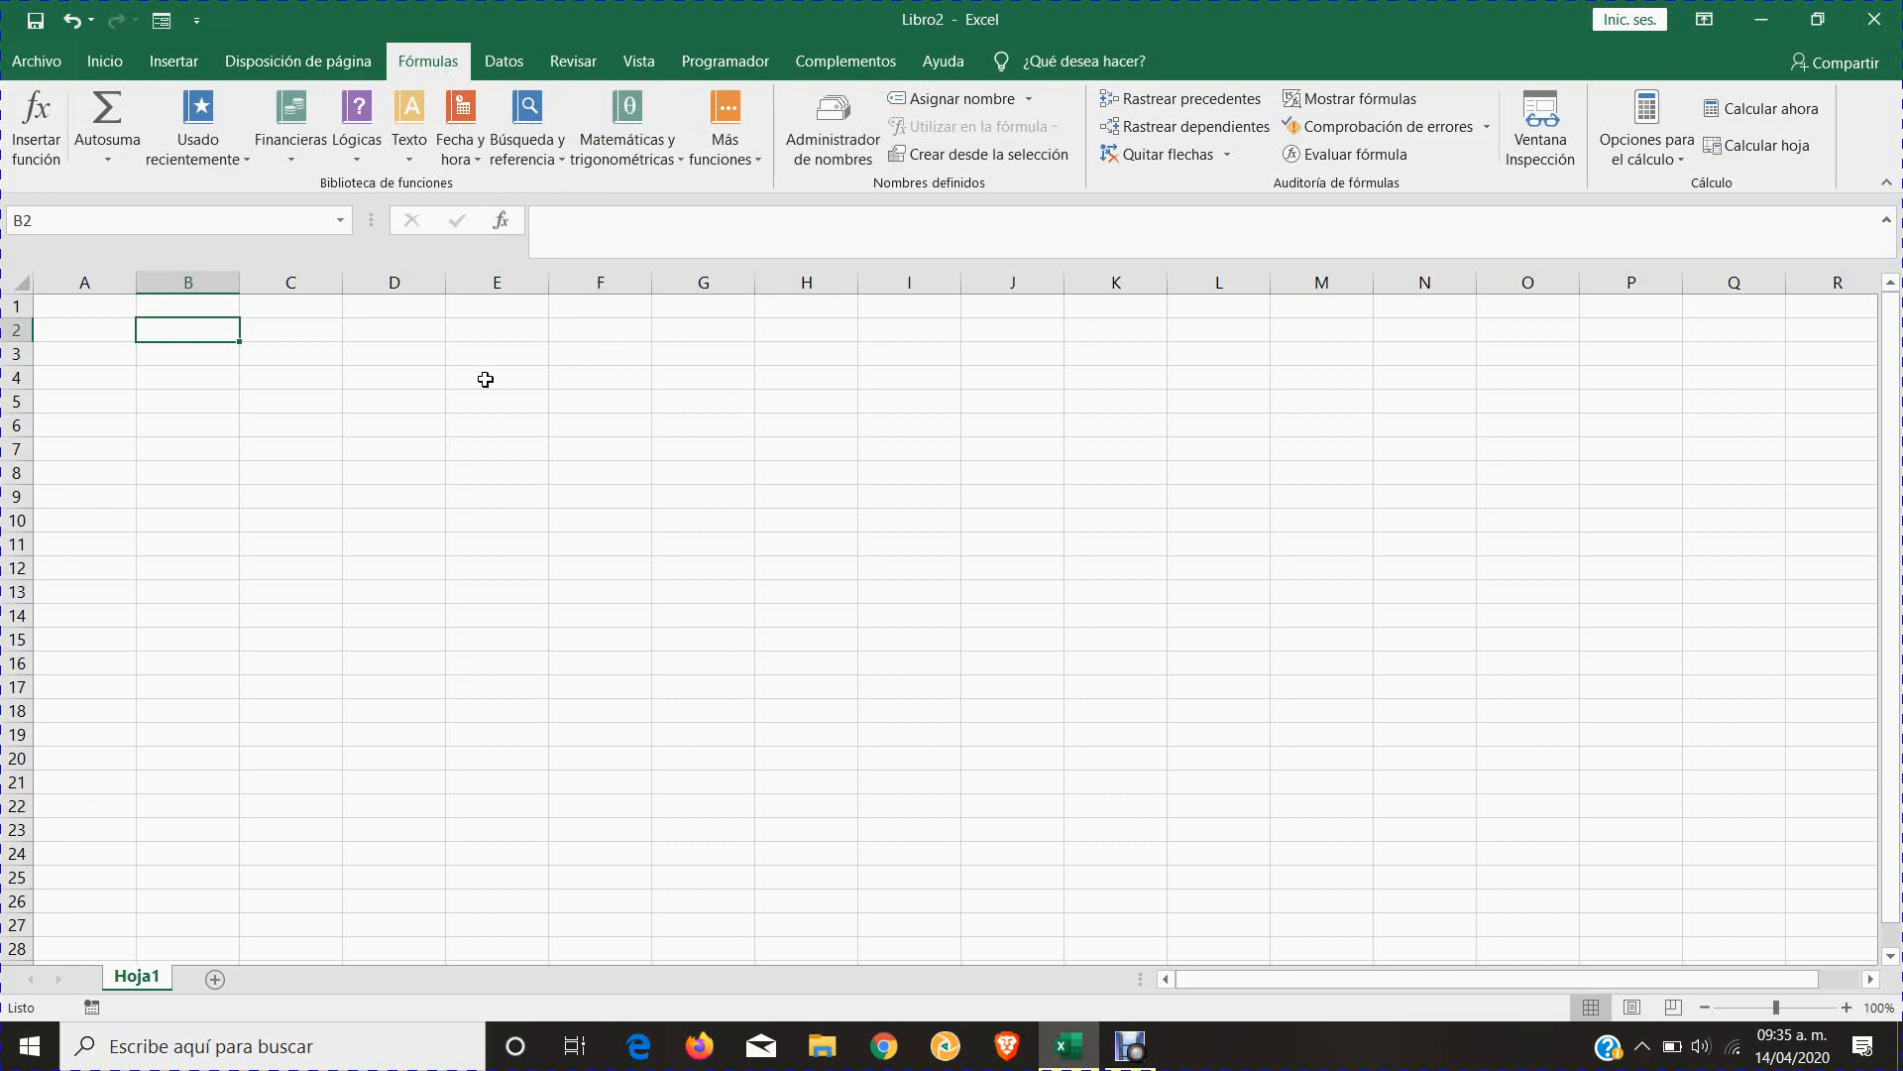
left_click(510, 63)
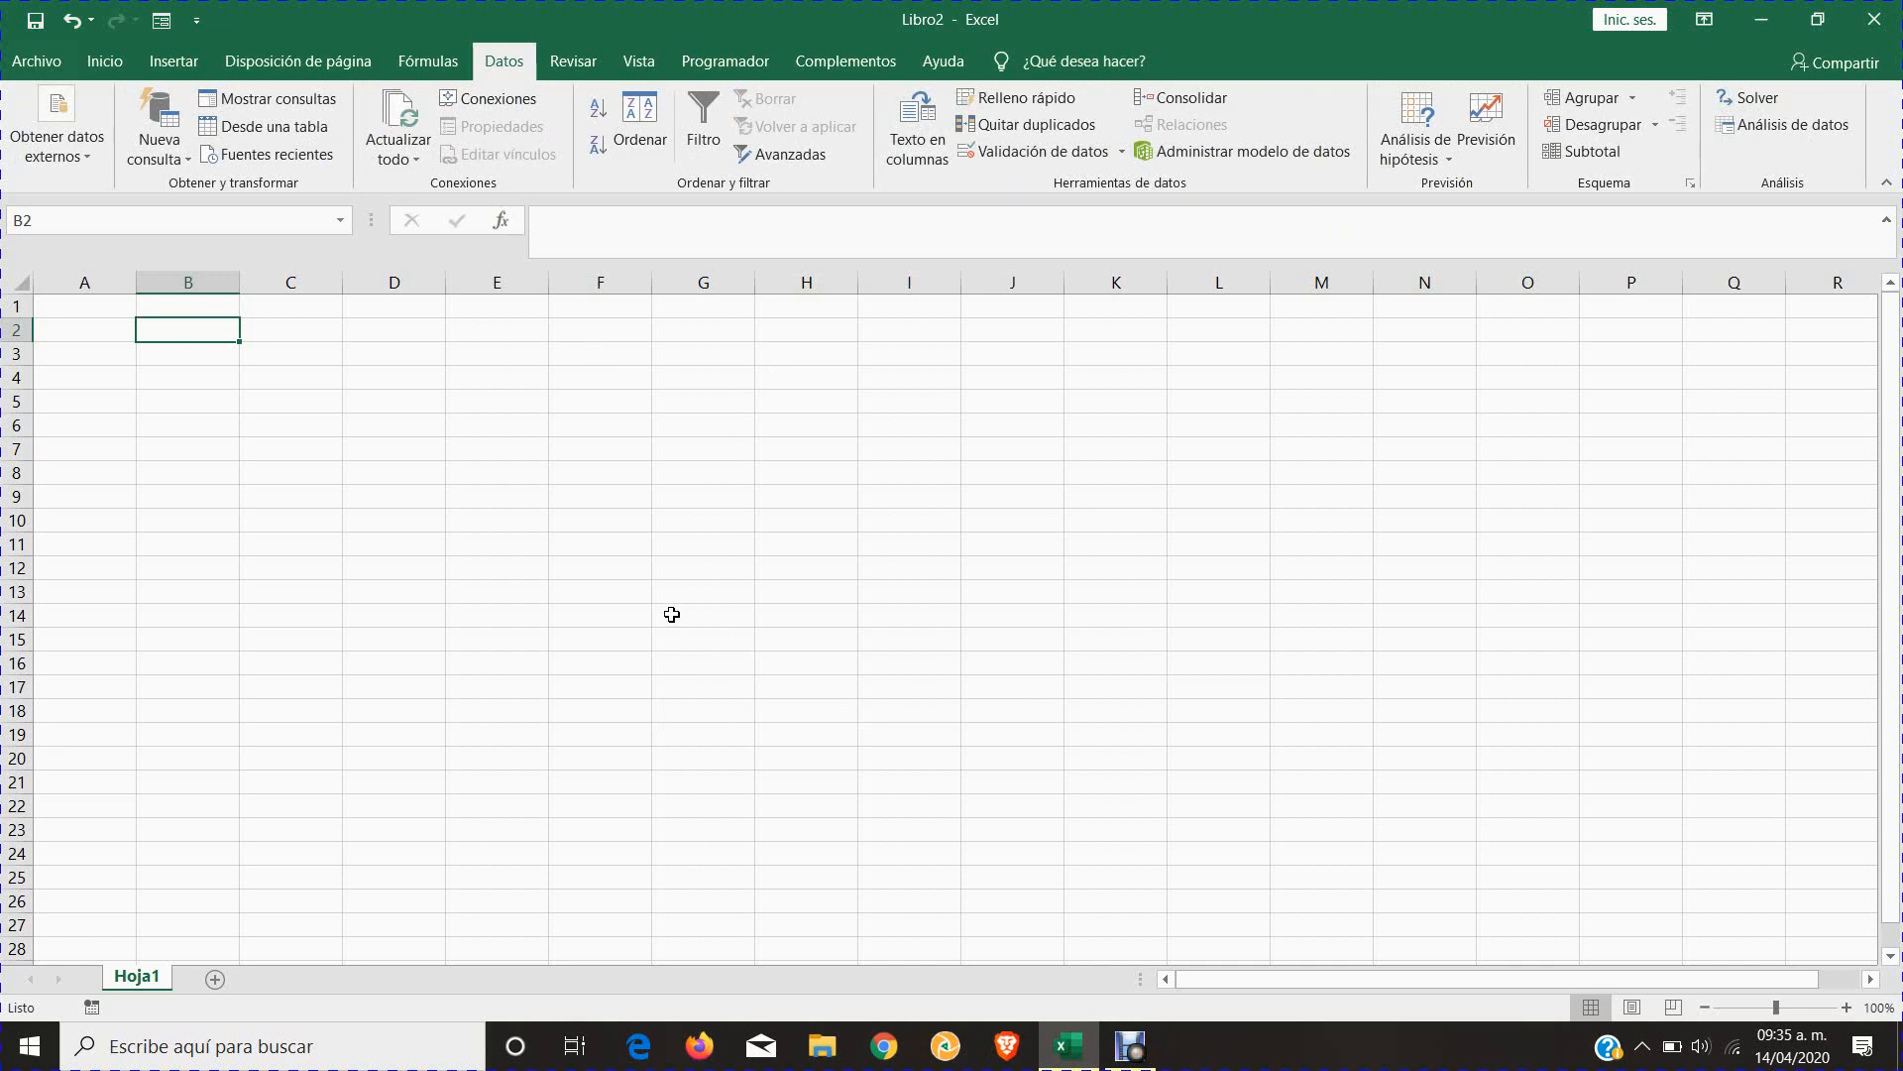
left_click(573, 61)
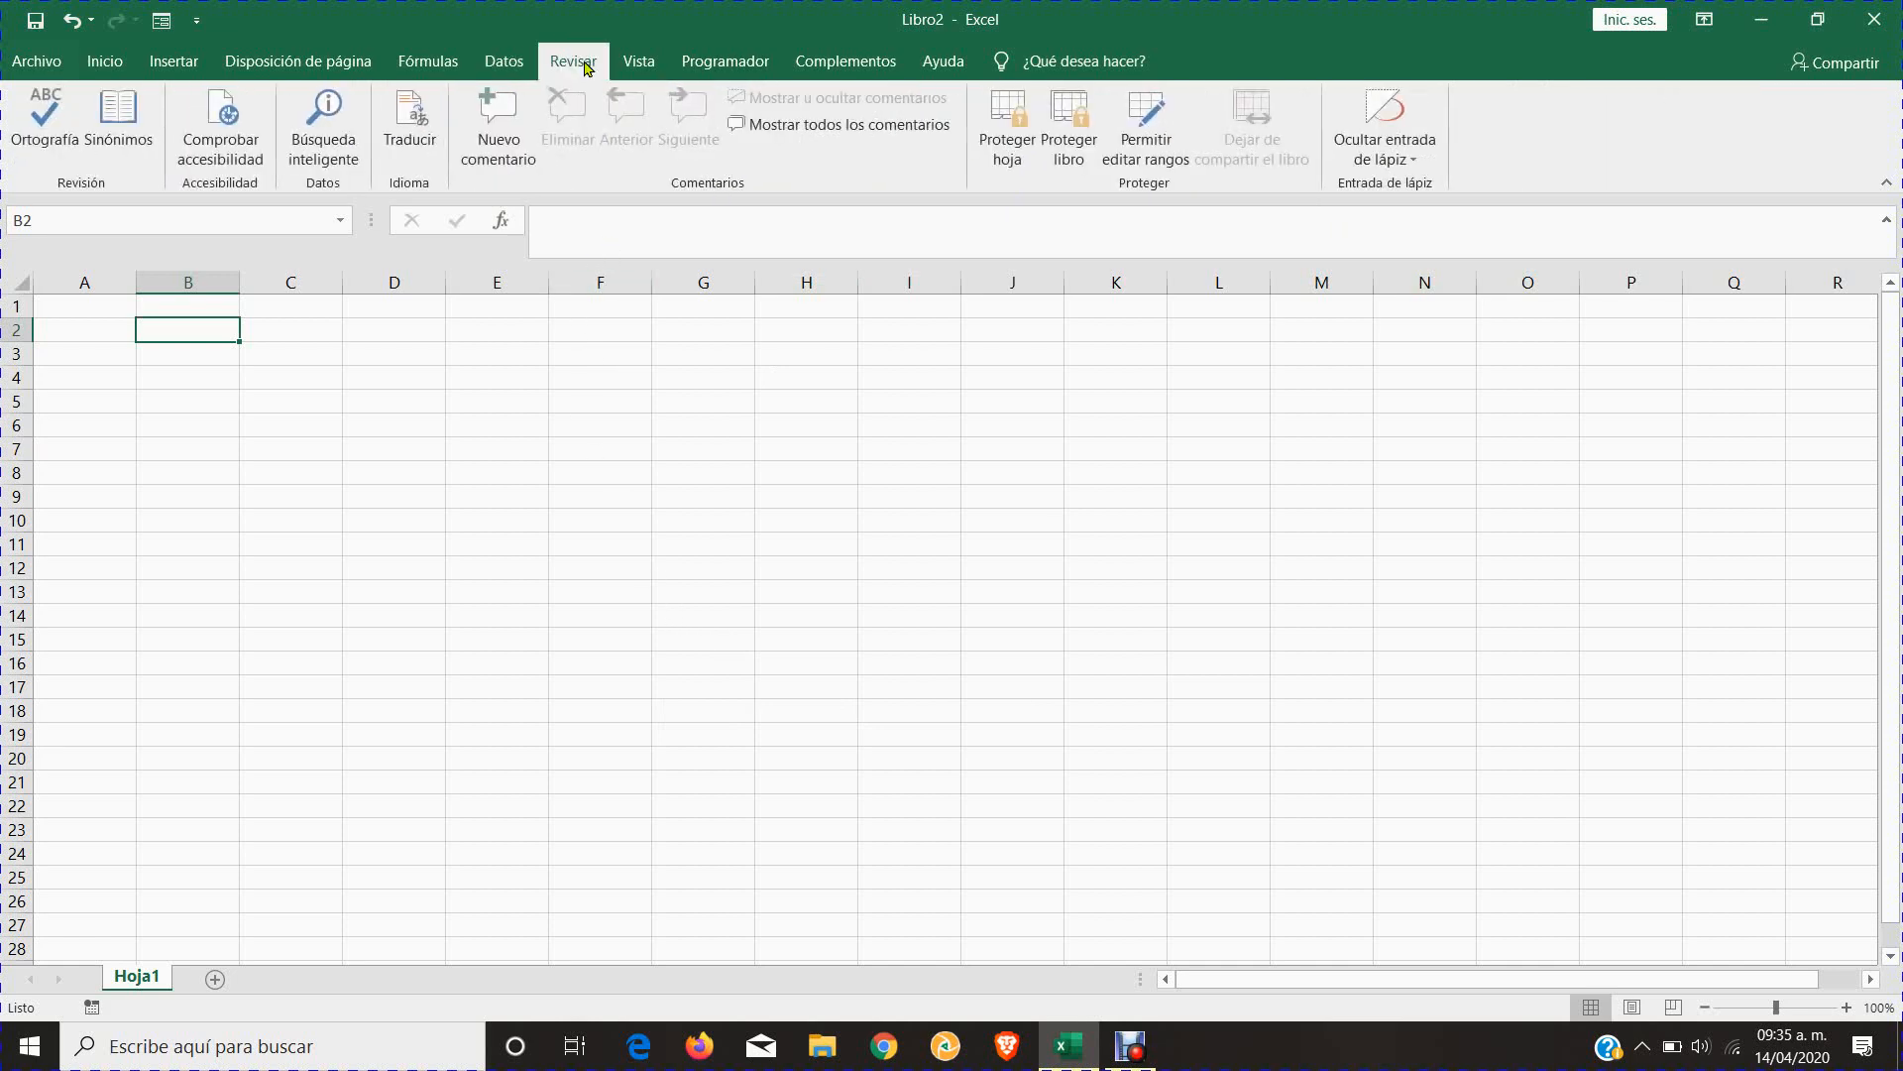
left_click(640, 65)
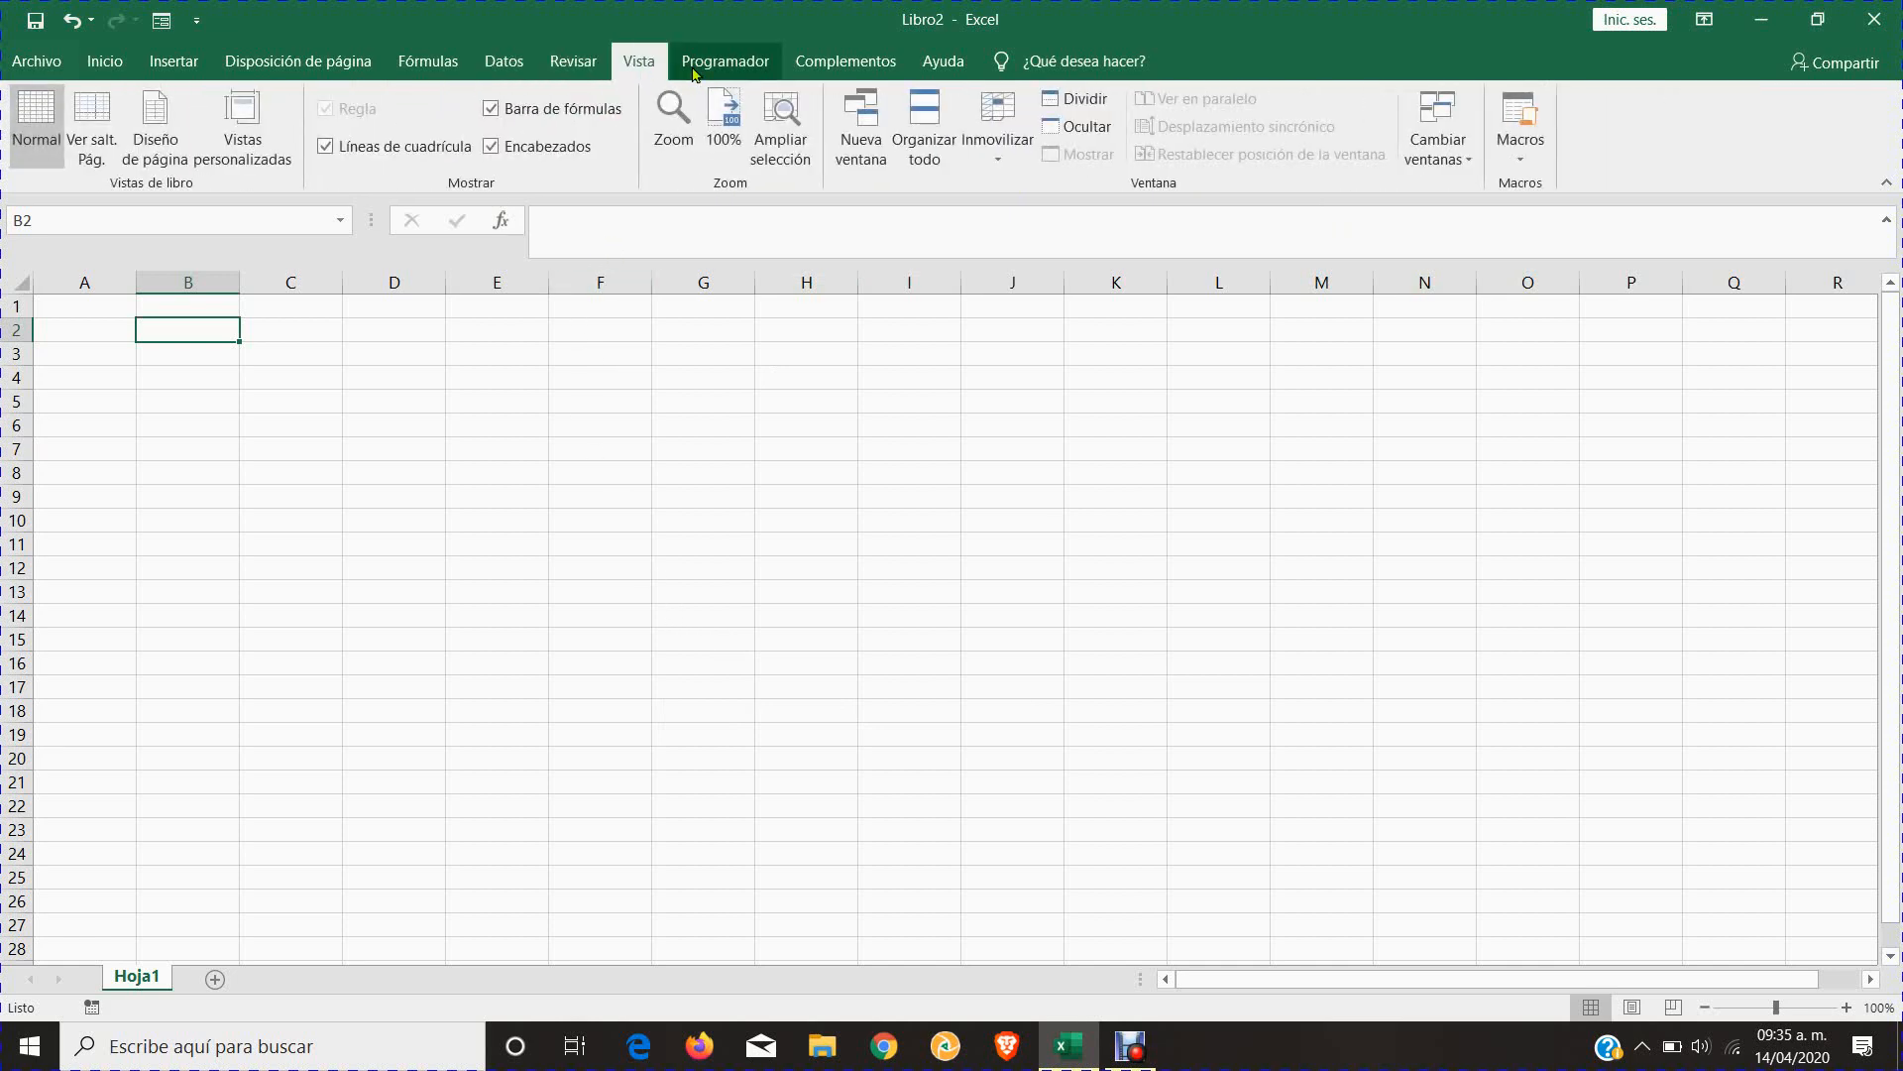
left_click(750, 68)
left_click(640, 62)
scroll(770, 119, "down", 2)
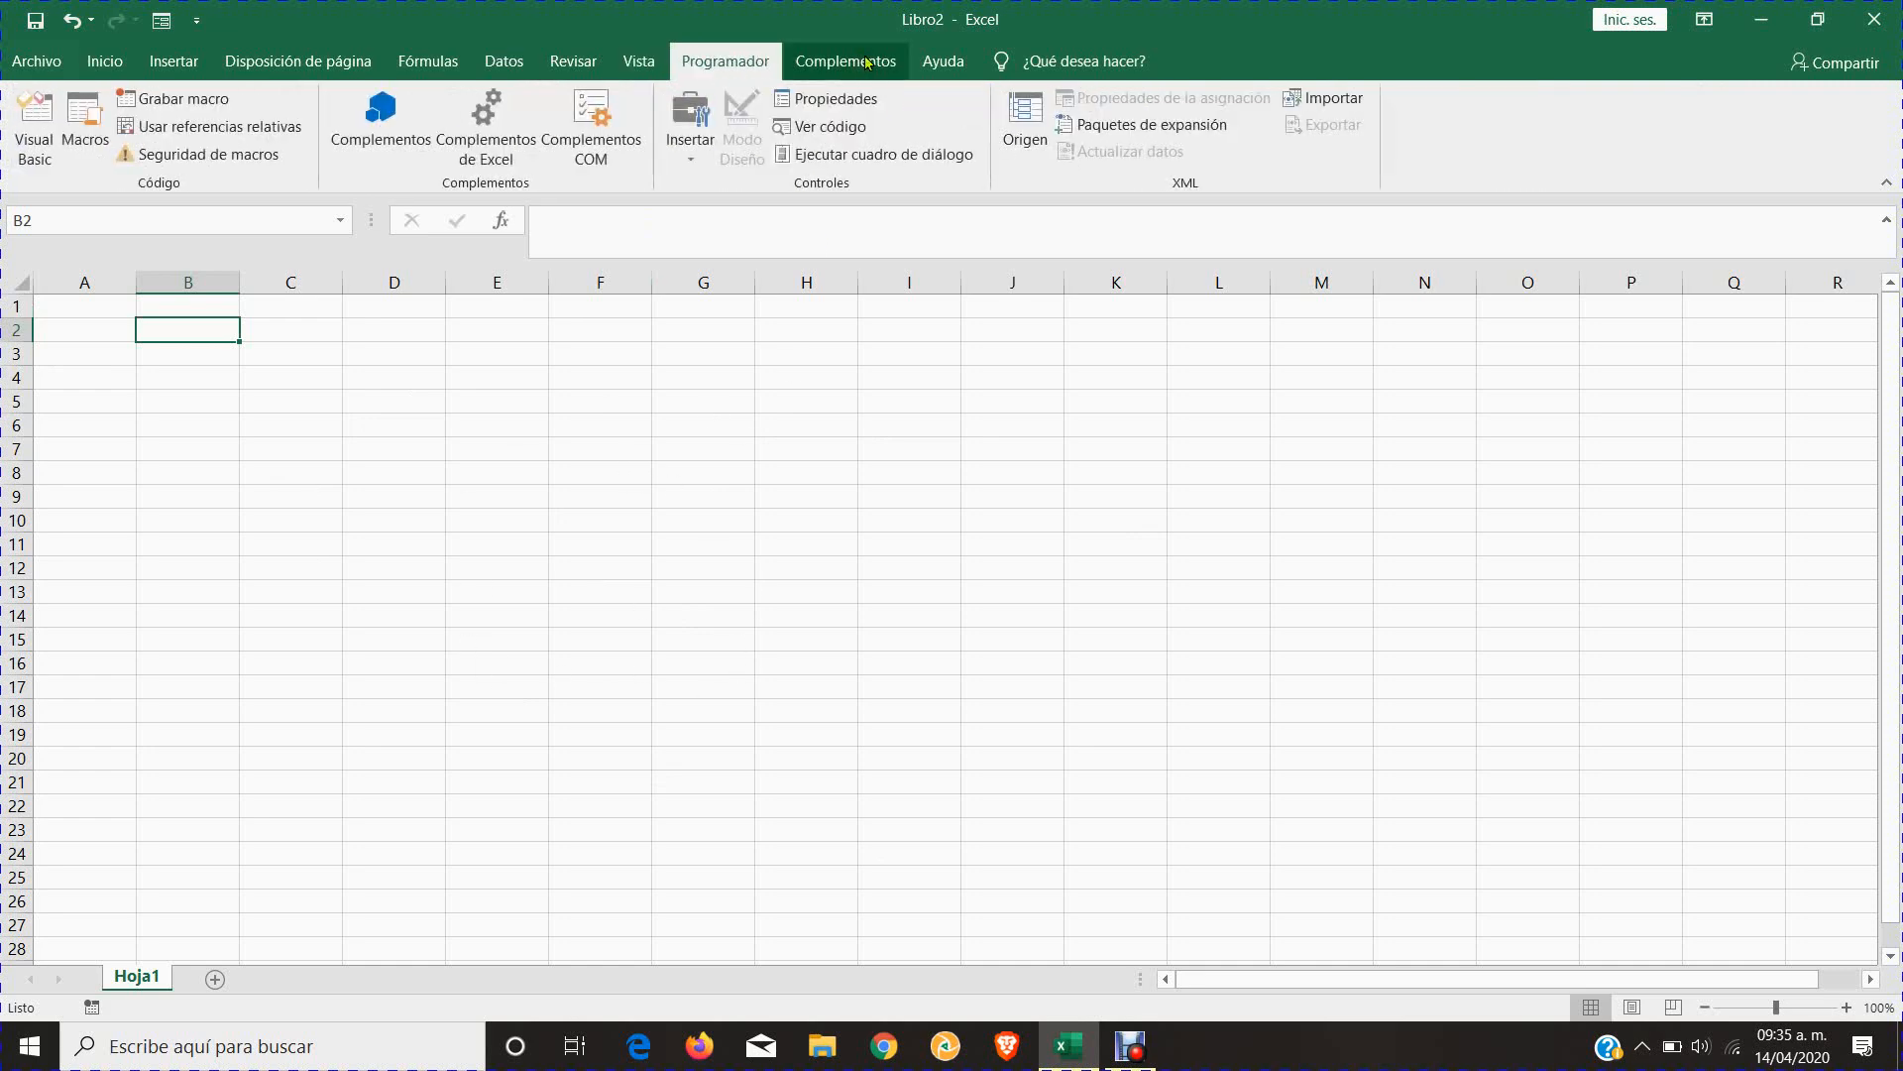
left_click(104, 70)
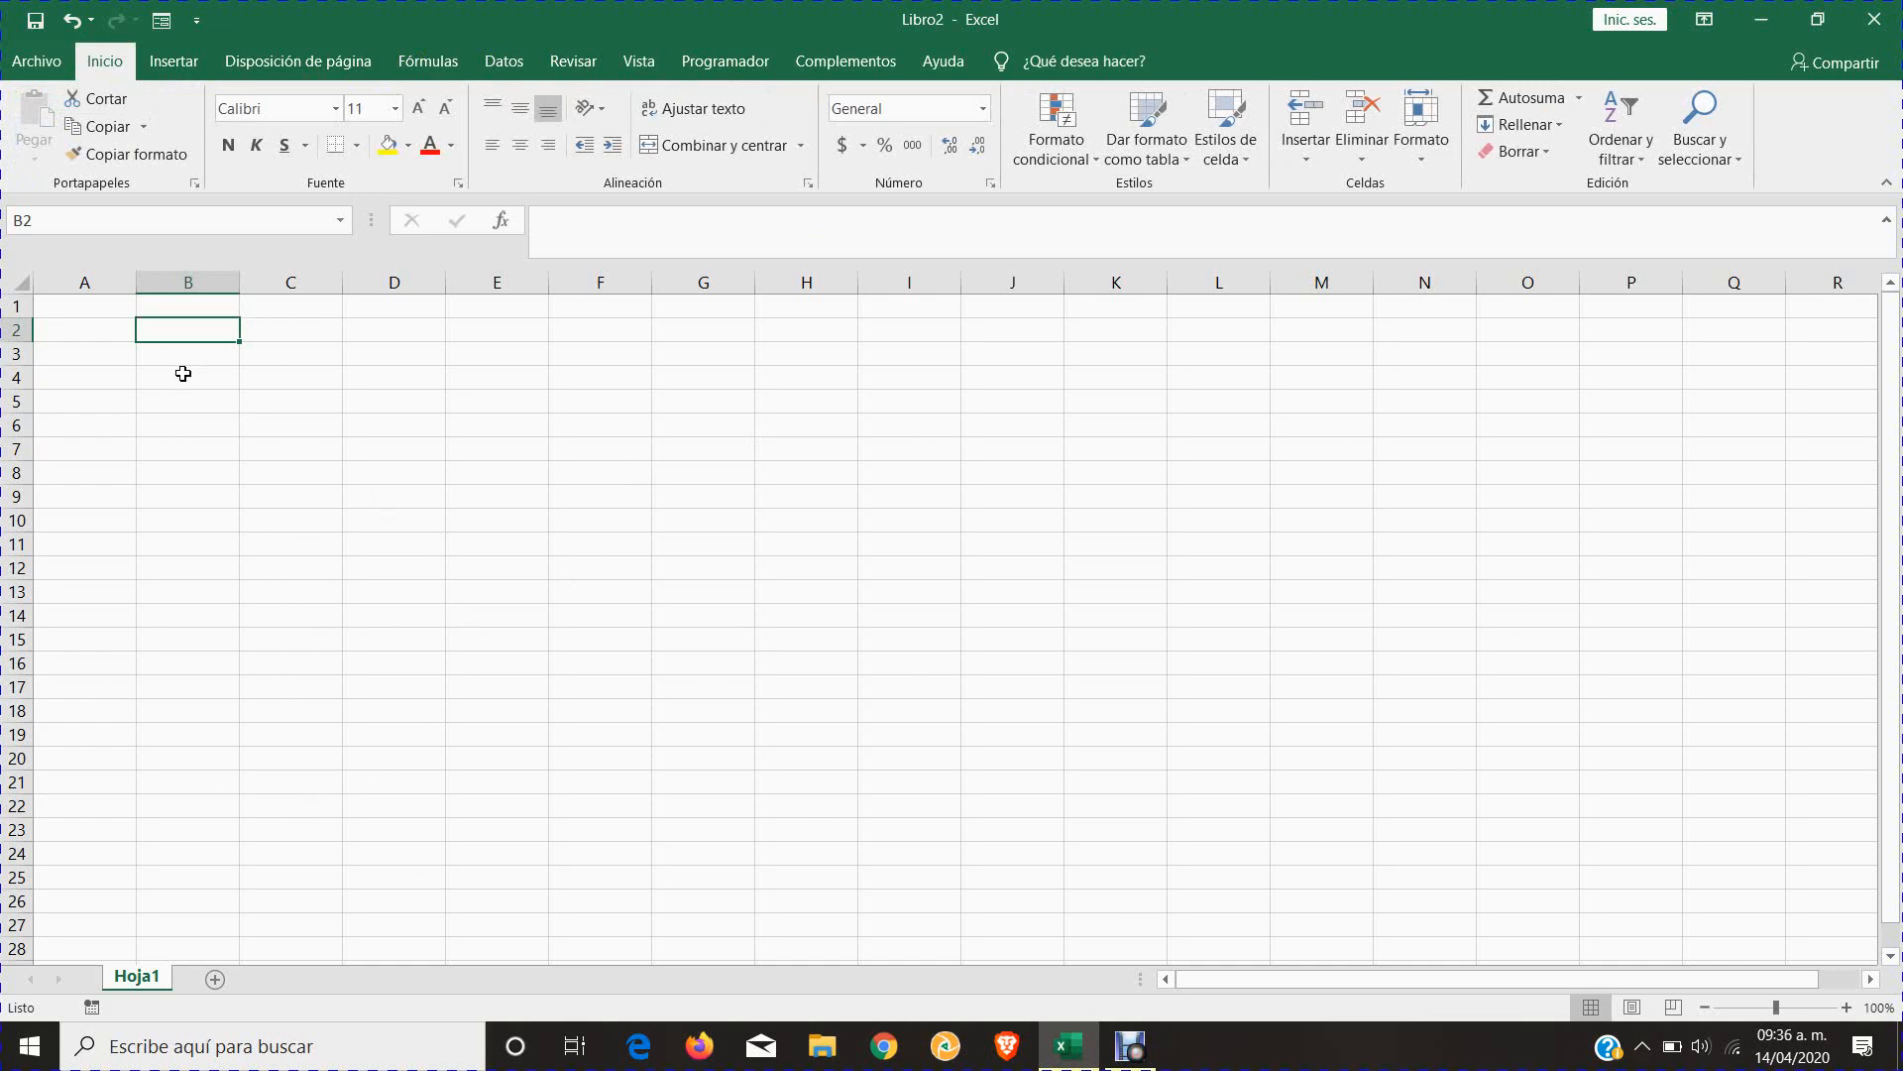
- Starting from A1, jump to the worksheet's last row and last column, and return to cell A1
left_click(96, 309)
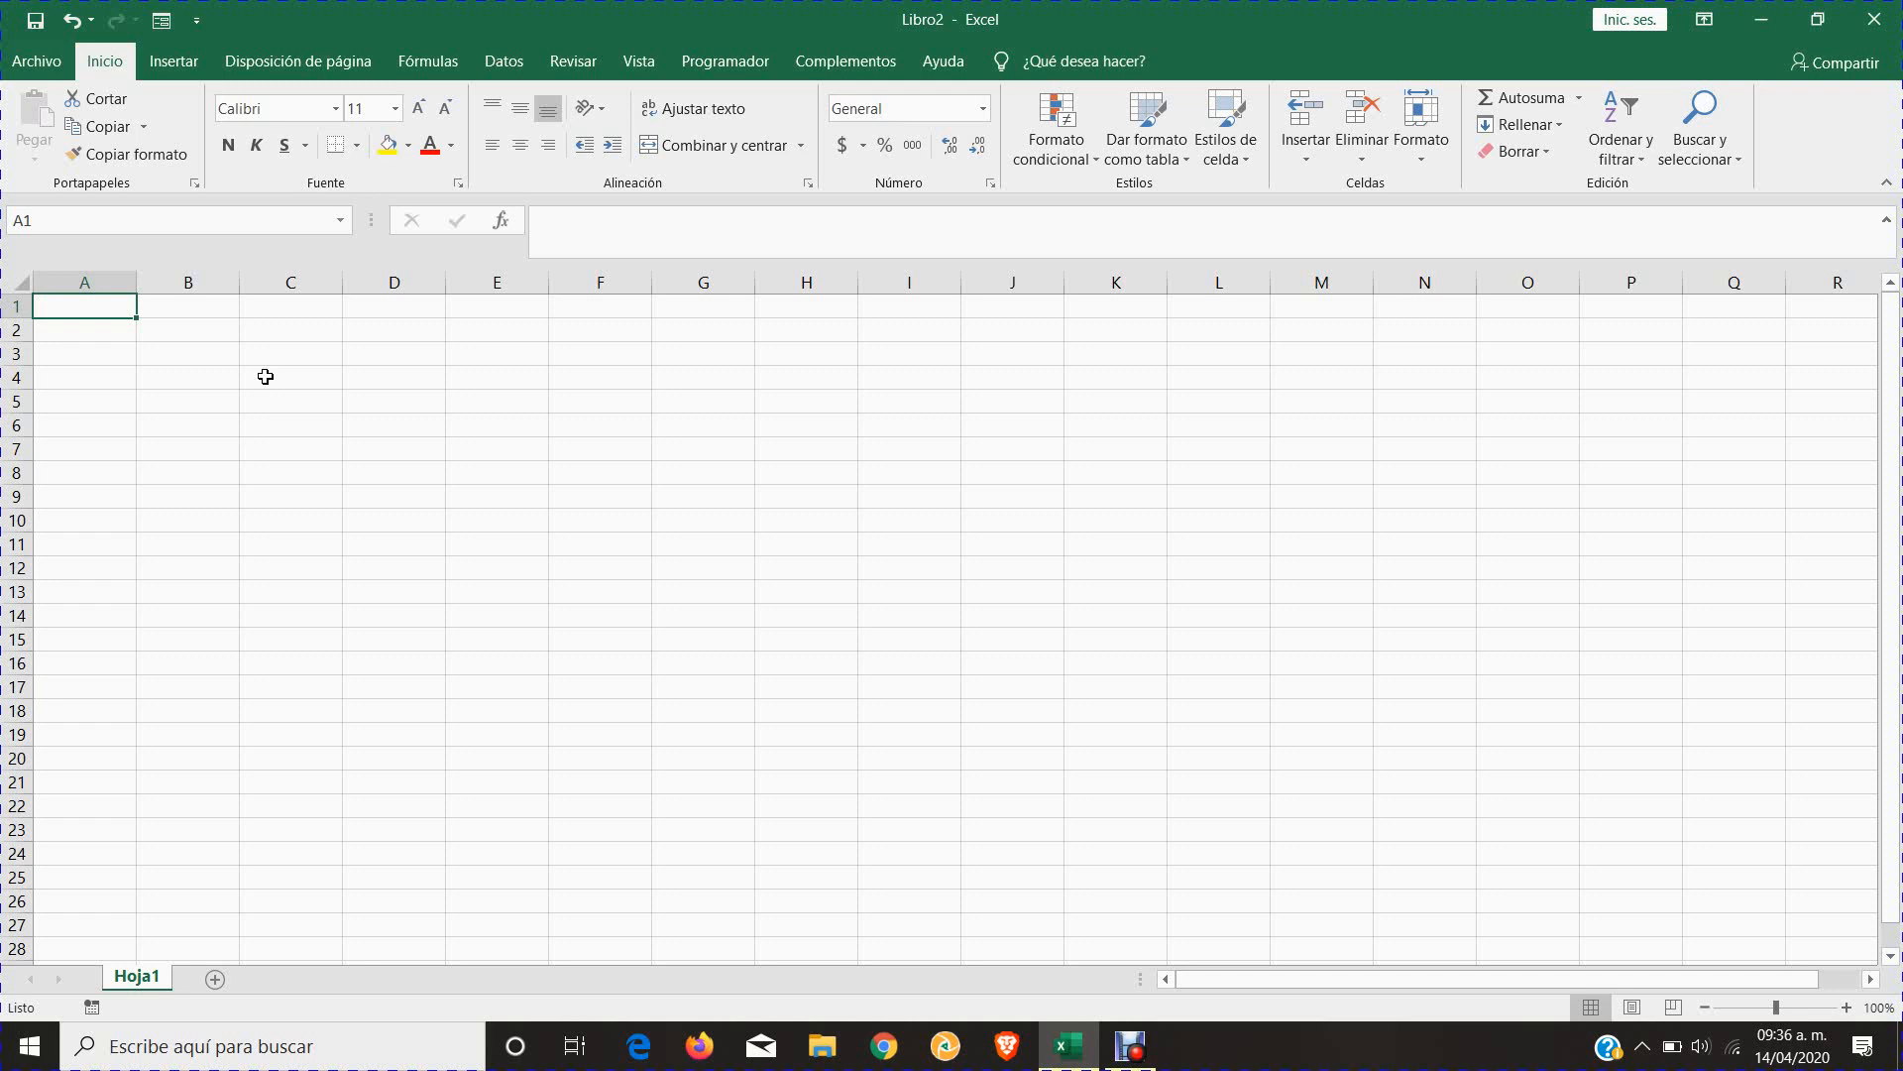
key("ctrl+Down")
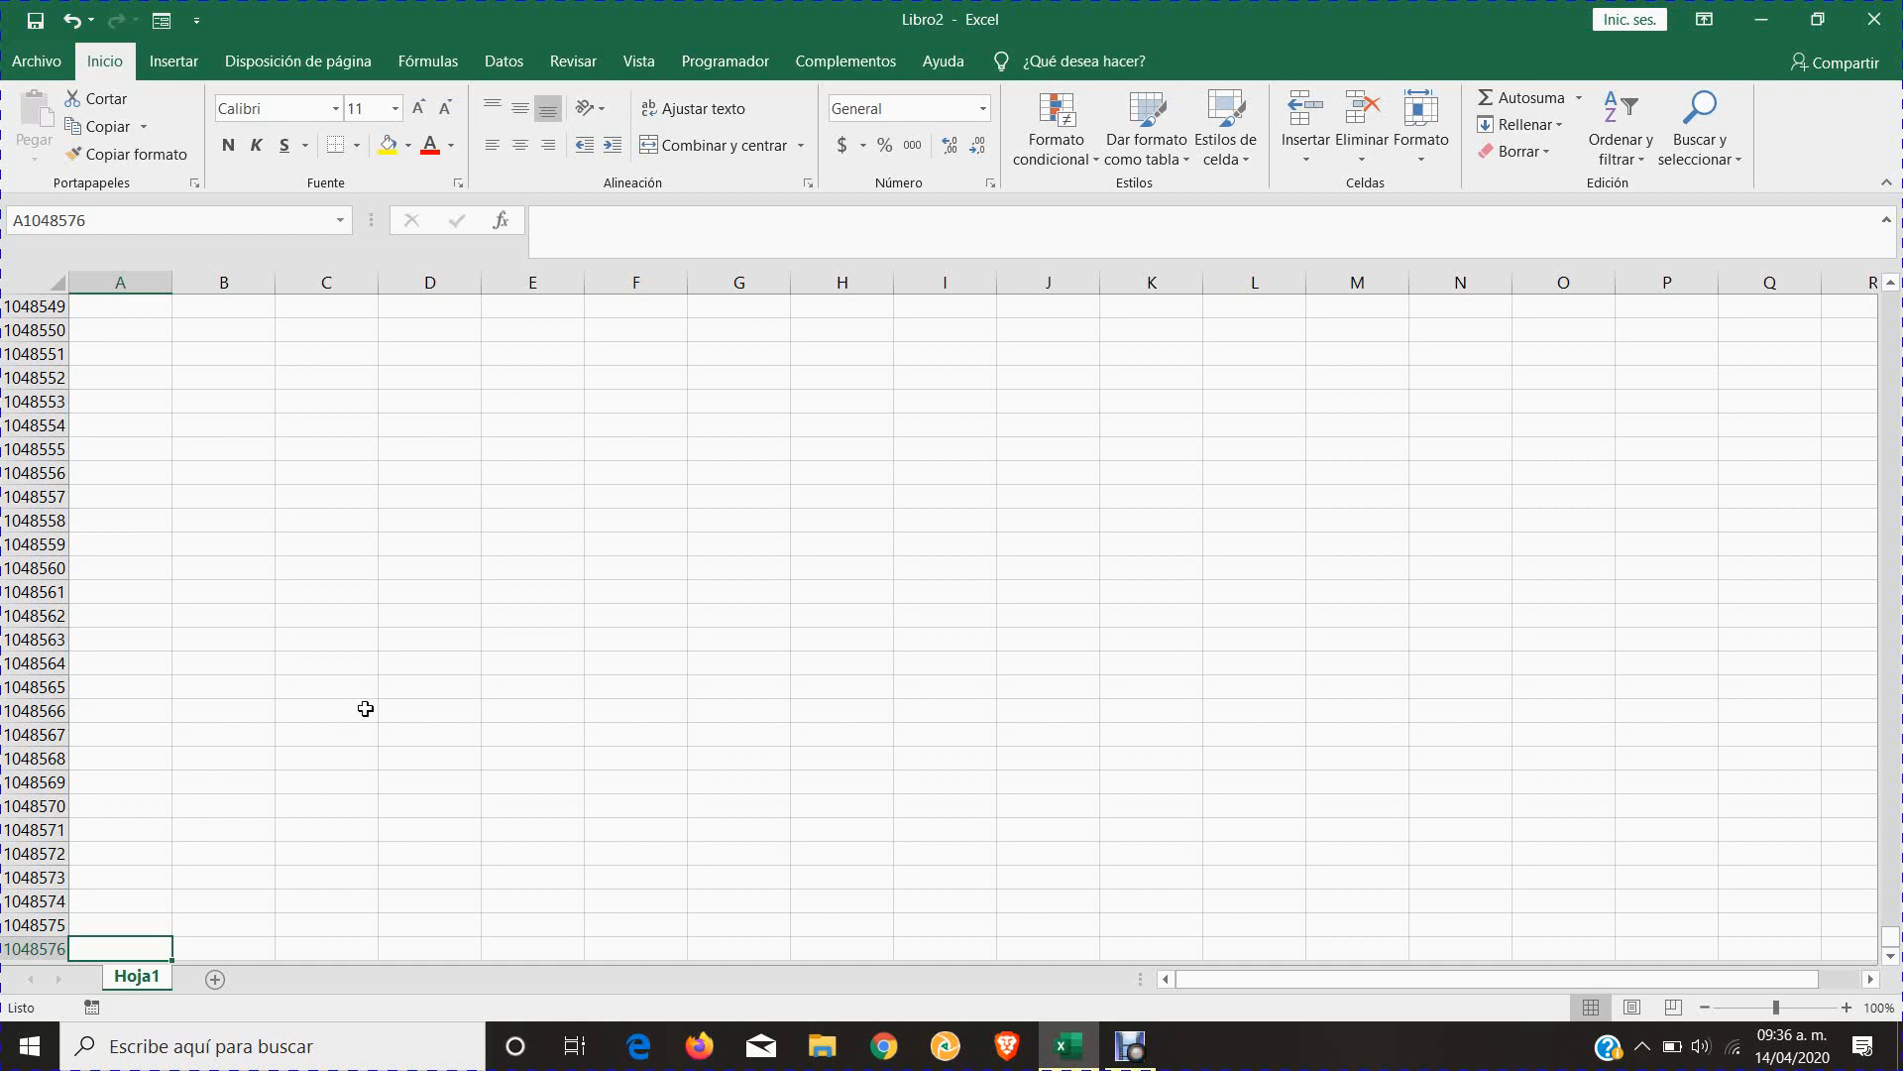
key("ctrl+Right")
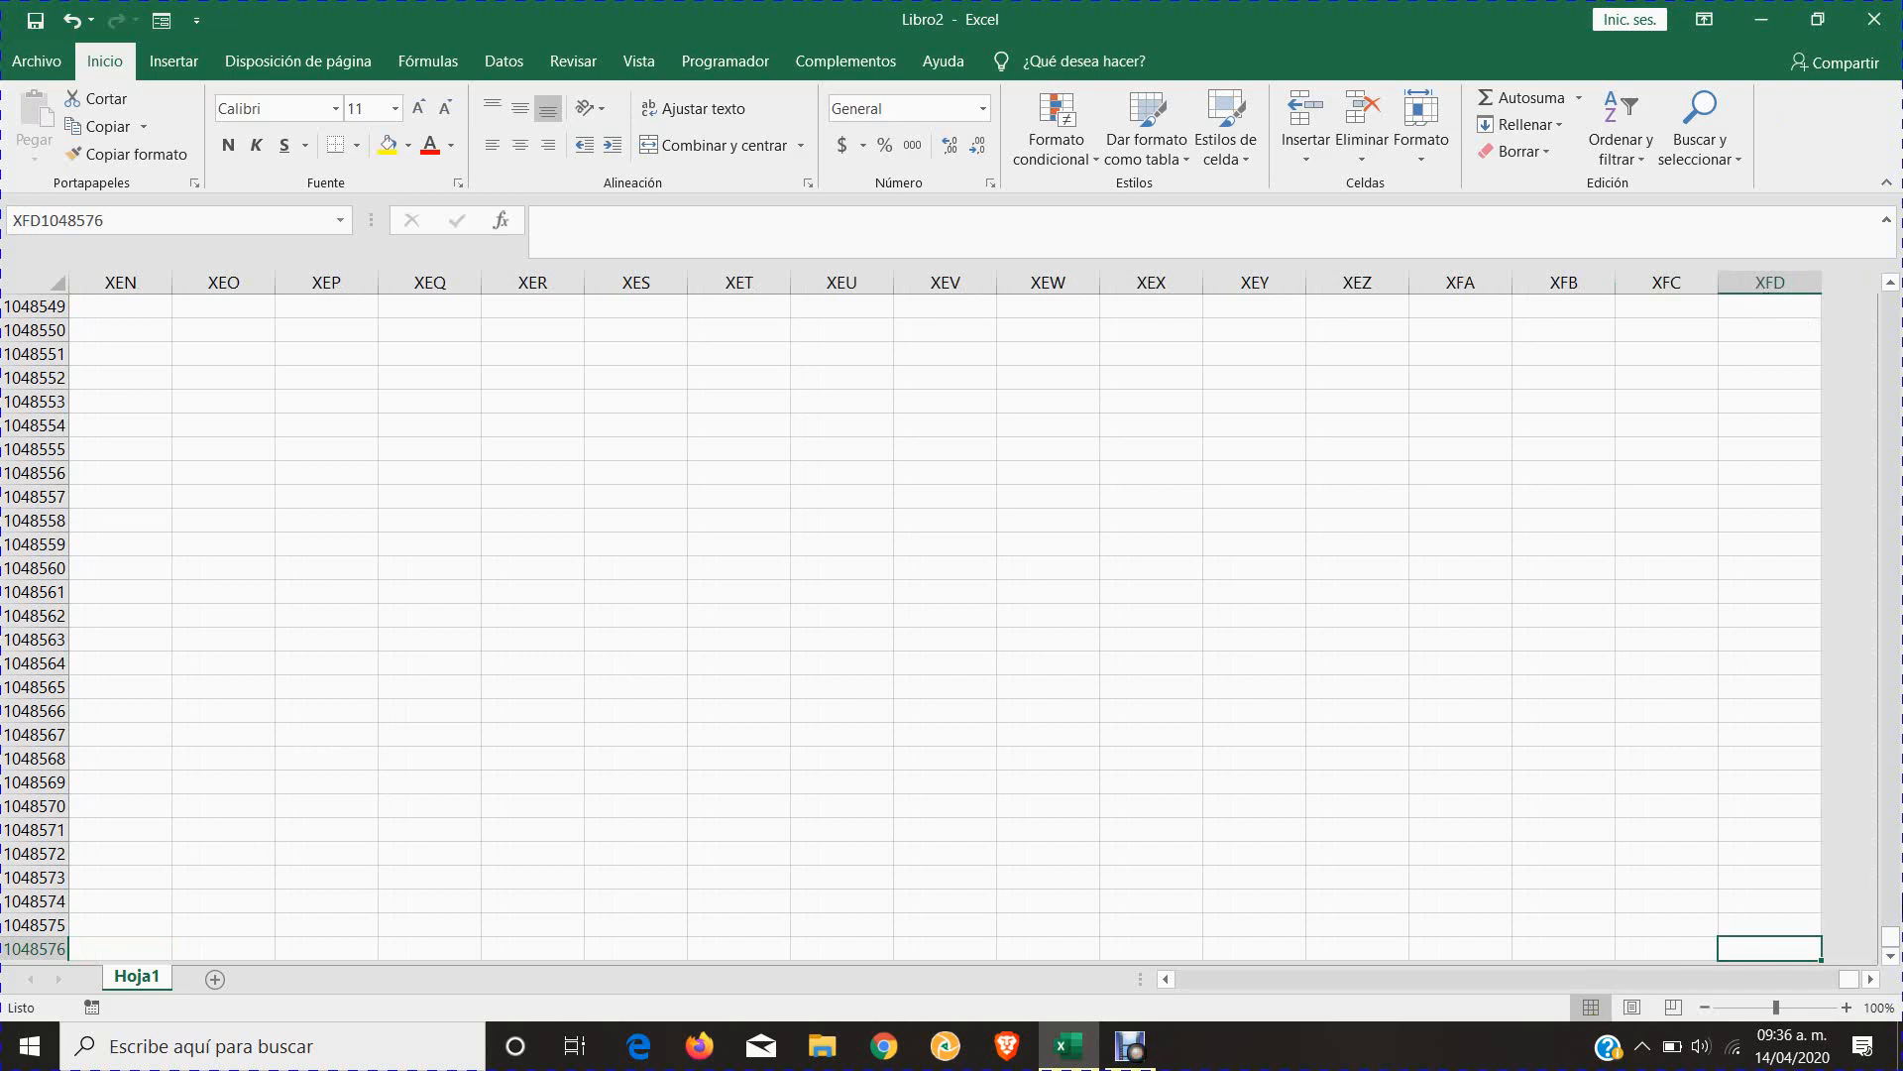
left_click_drag(1895, 932, 1895, 289)
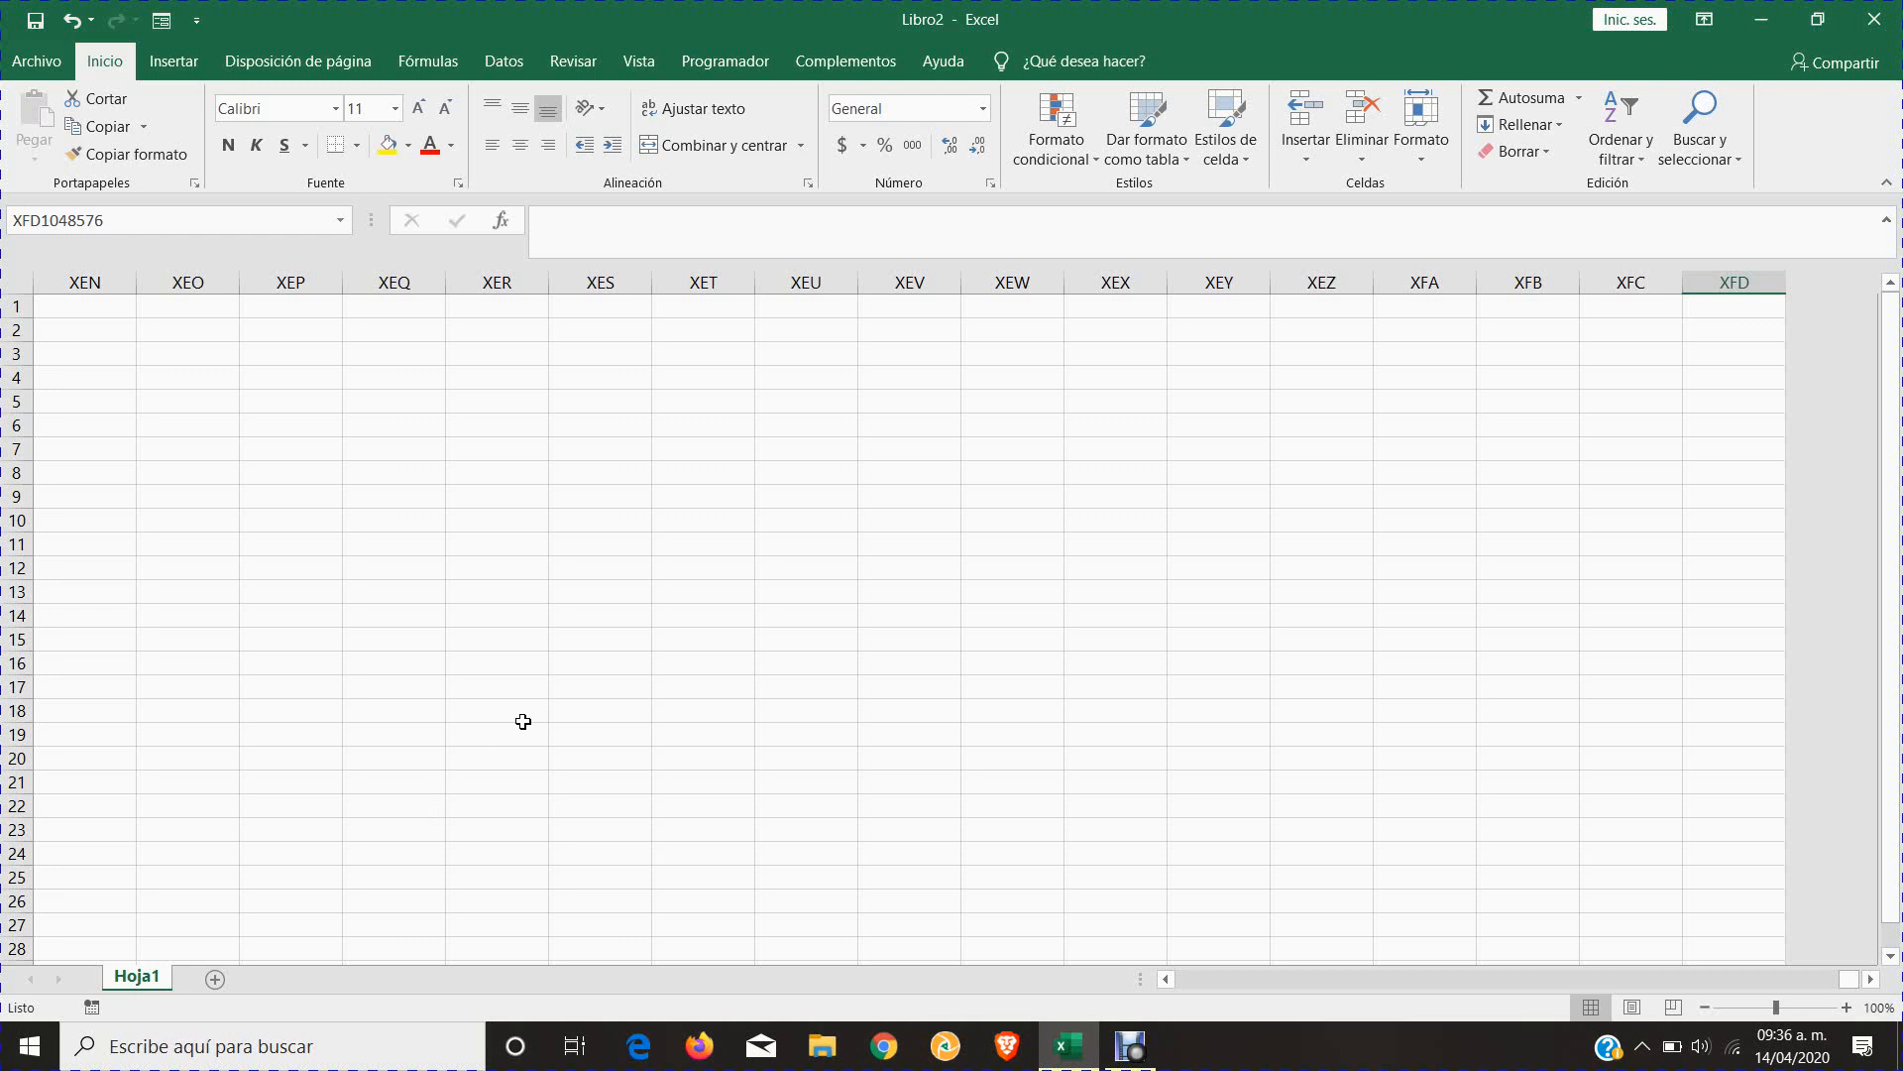
key("ctrl+Up")
key("ctrl+Left")
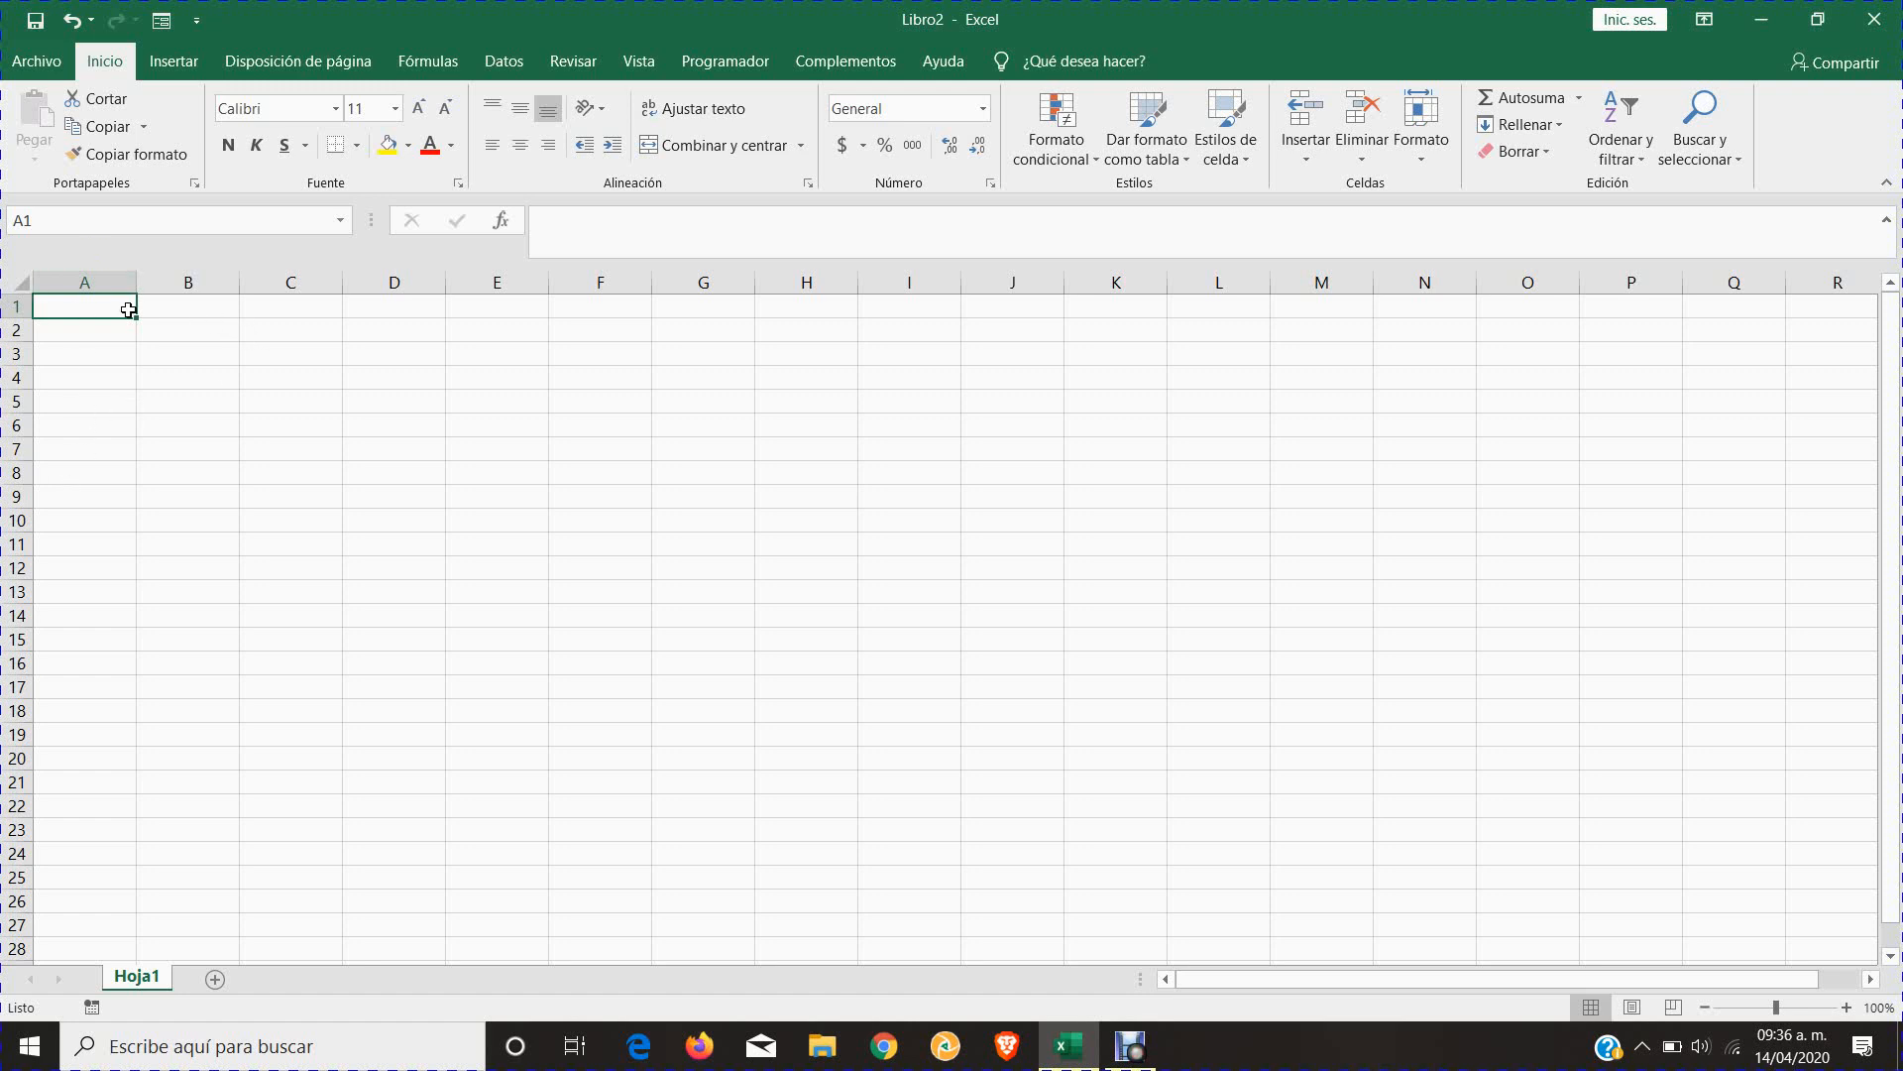
- Select several individual cells across the grid, including E11, G7 and D6, and finish on A1
left_click(205, 421)
left_click(426, 448)
left_click(306, 361)
left_click(115, 329)
left_click(518, 539)
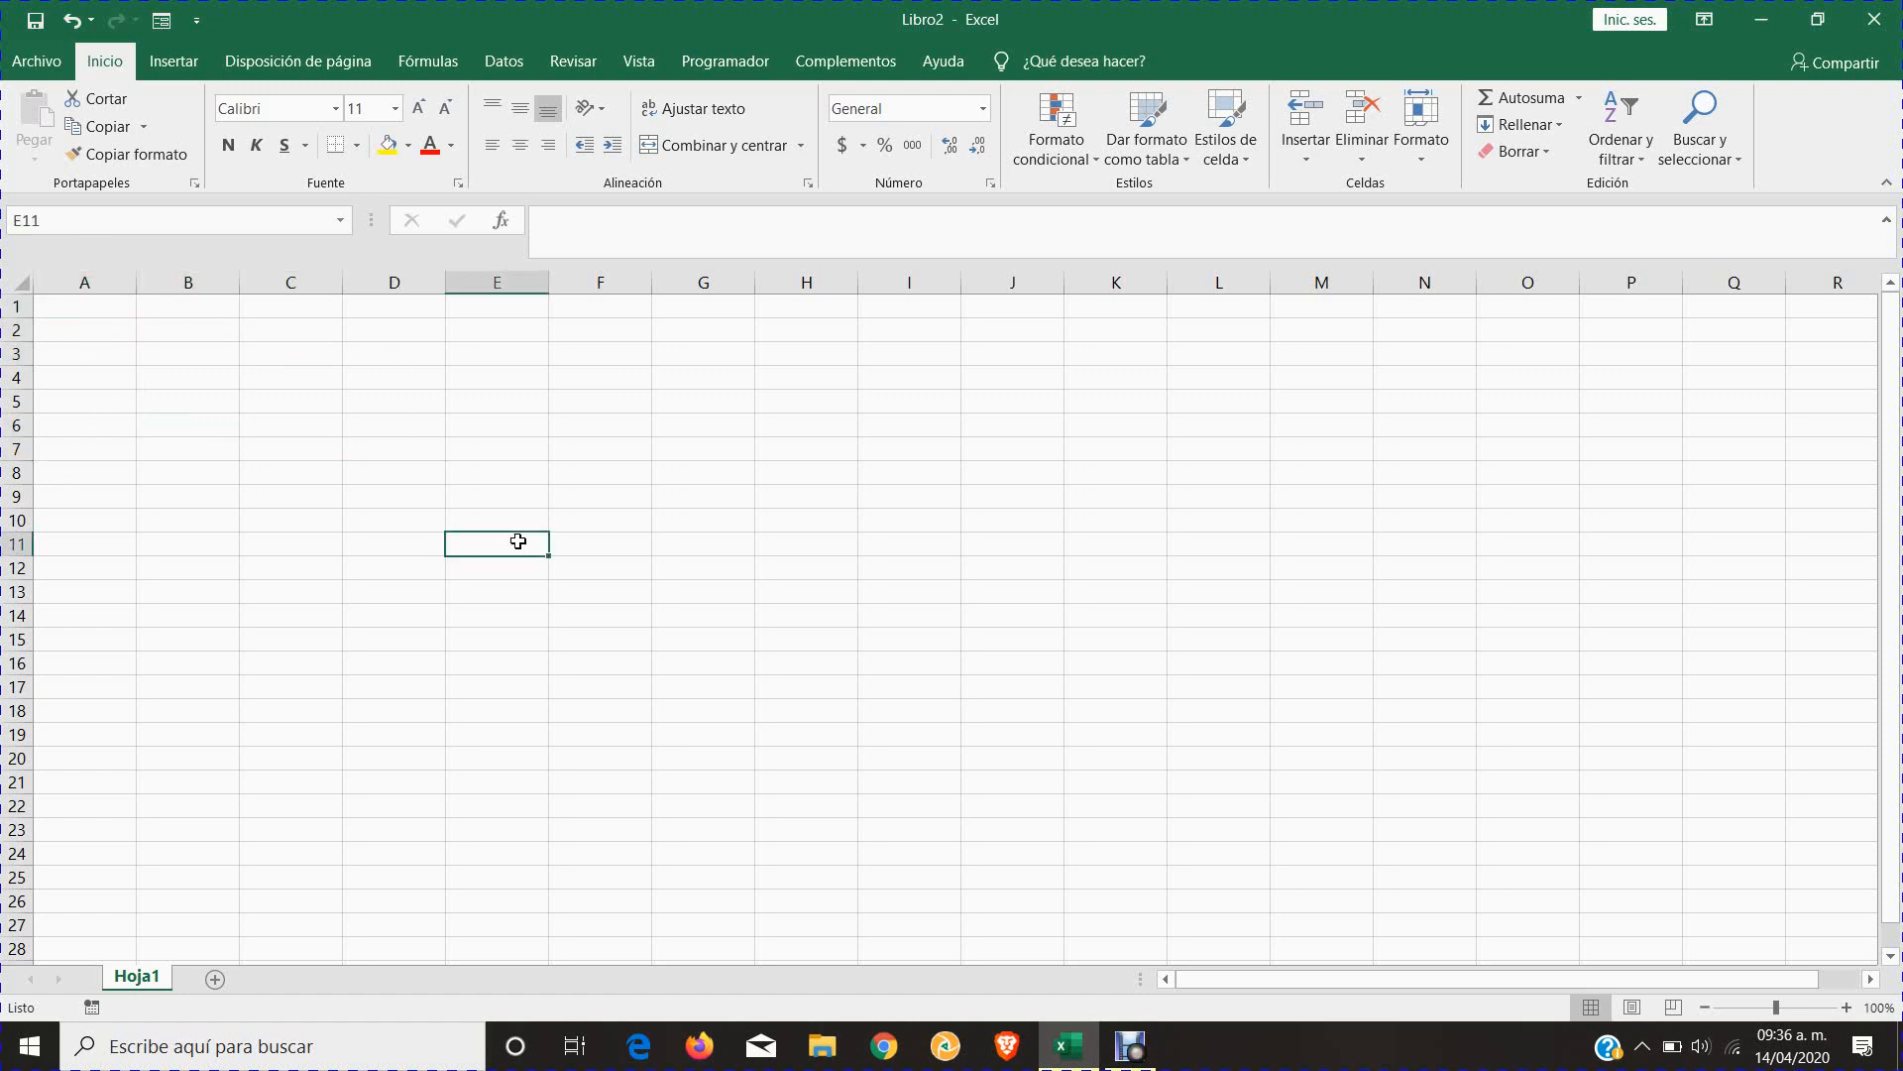
left_click(734, 452)
left_click(389, 429)
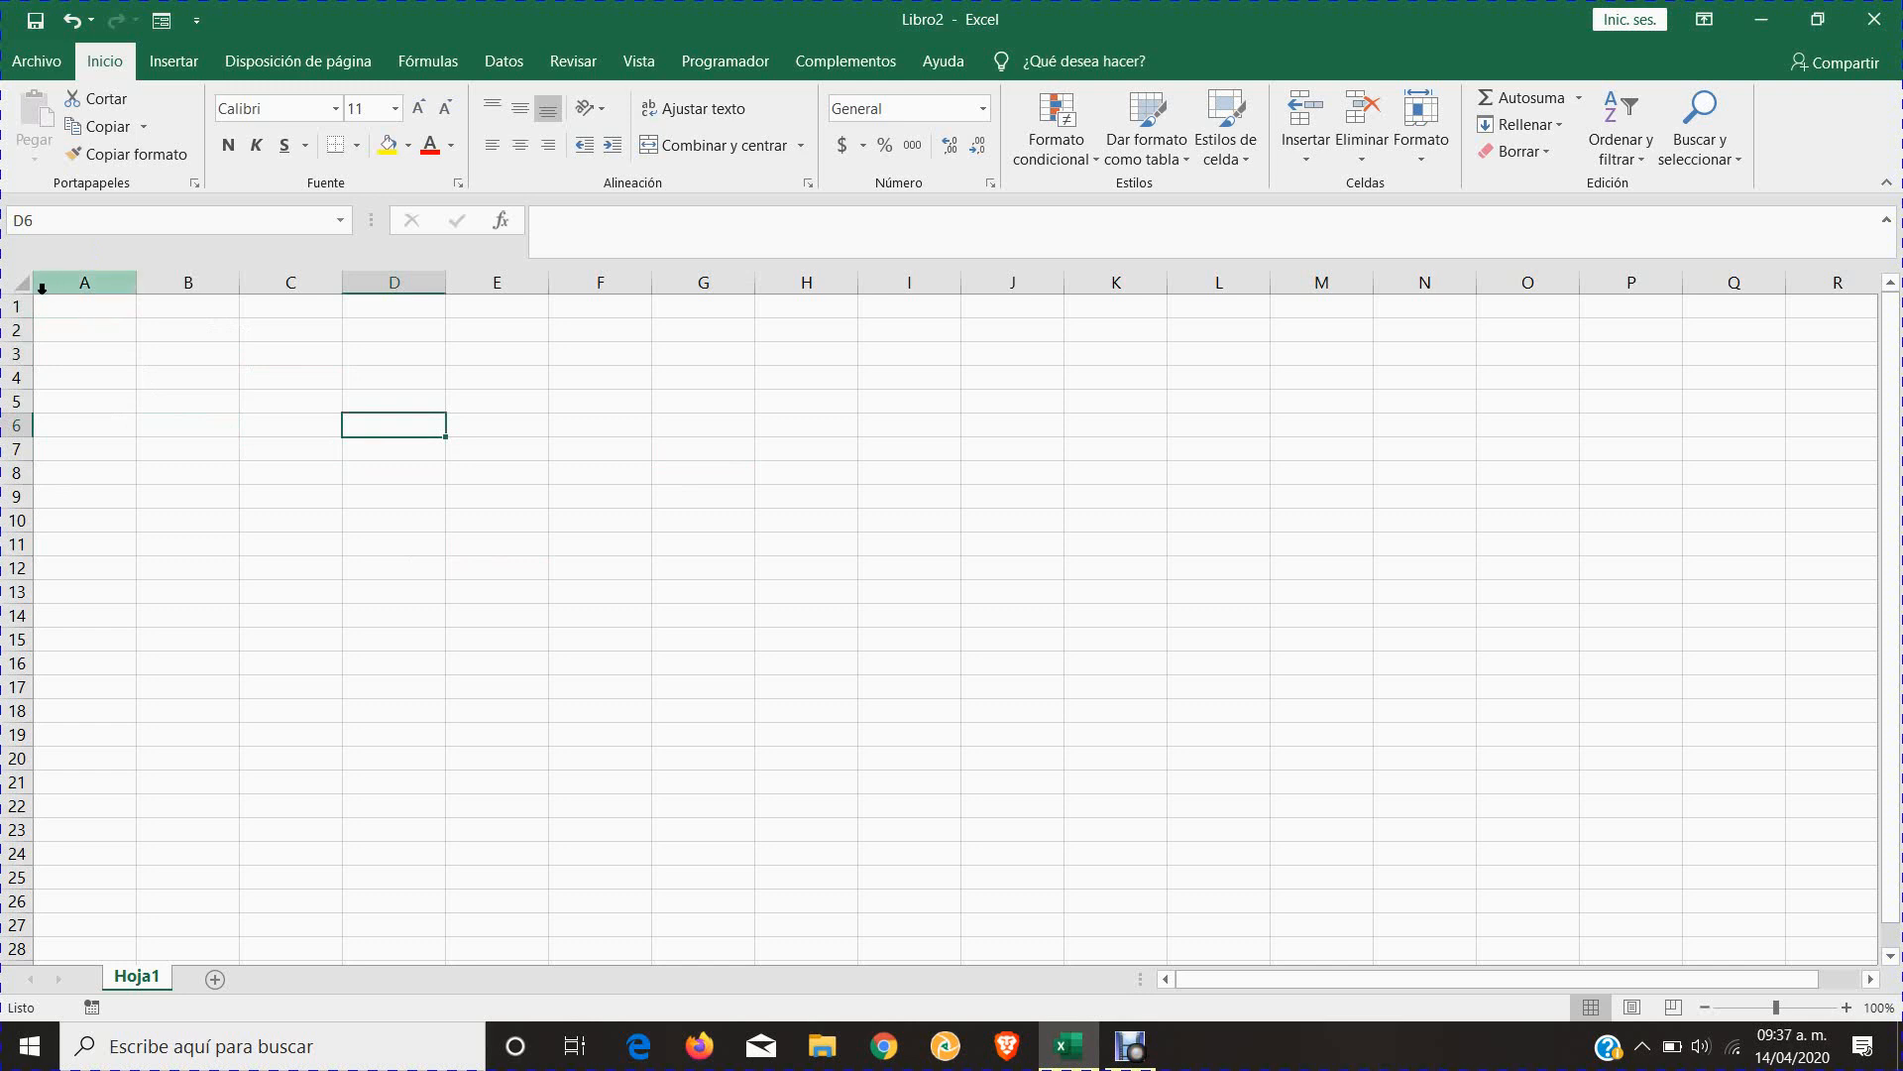
left_click(54, 311)
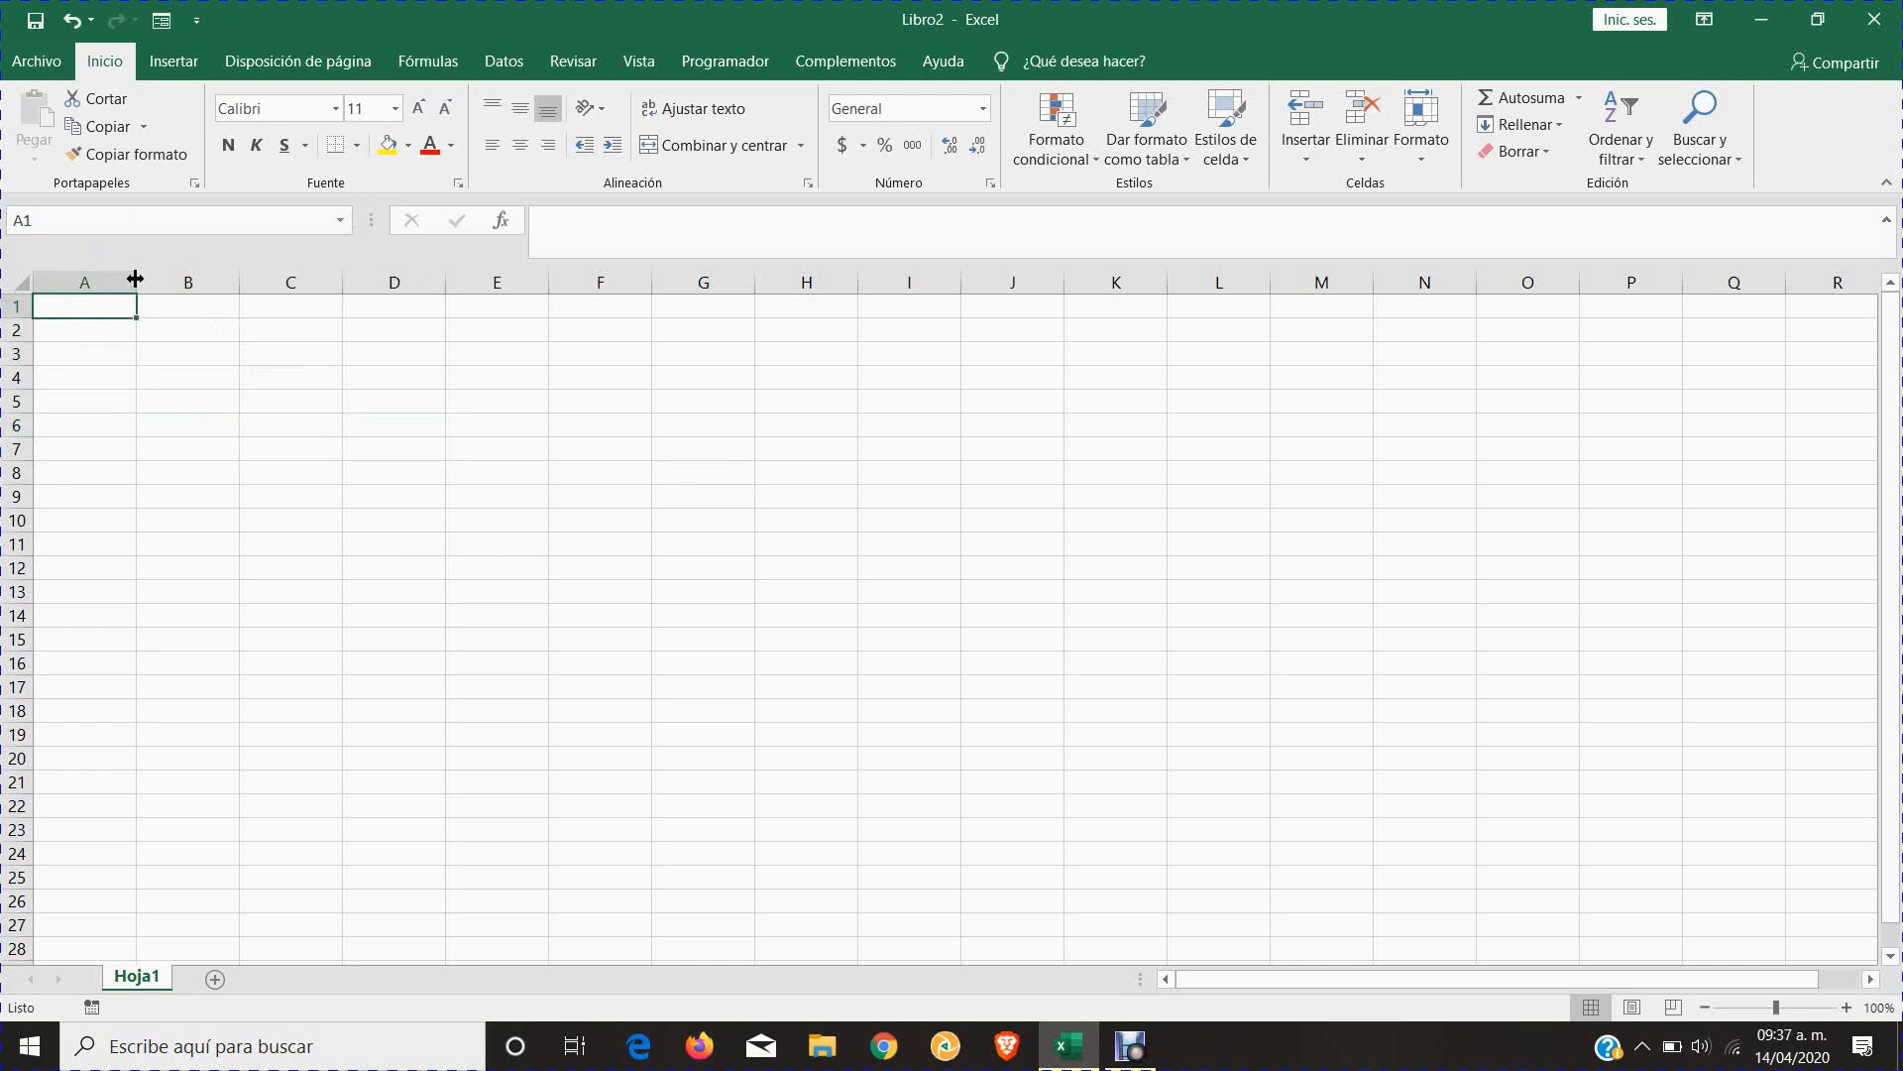
- Select the entire worksheet to view its number of rows and columns, and return the selection to A1
left_click(15, 283)
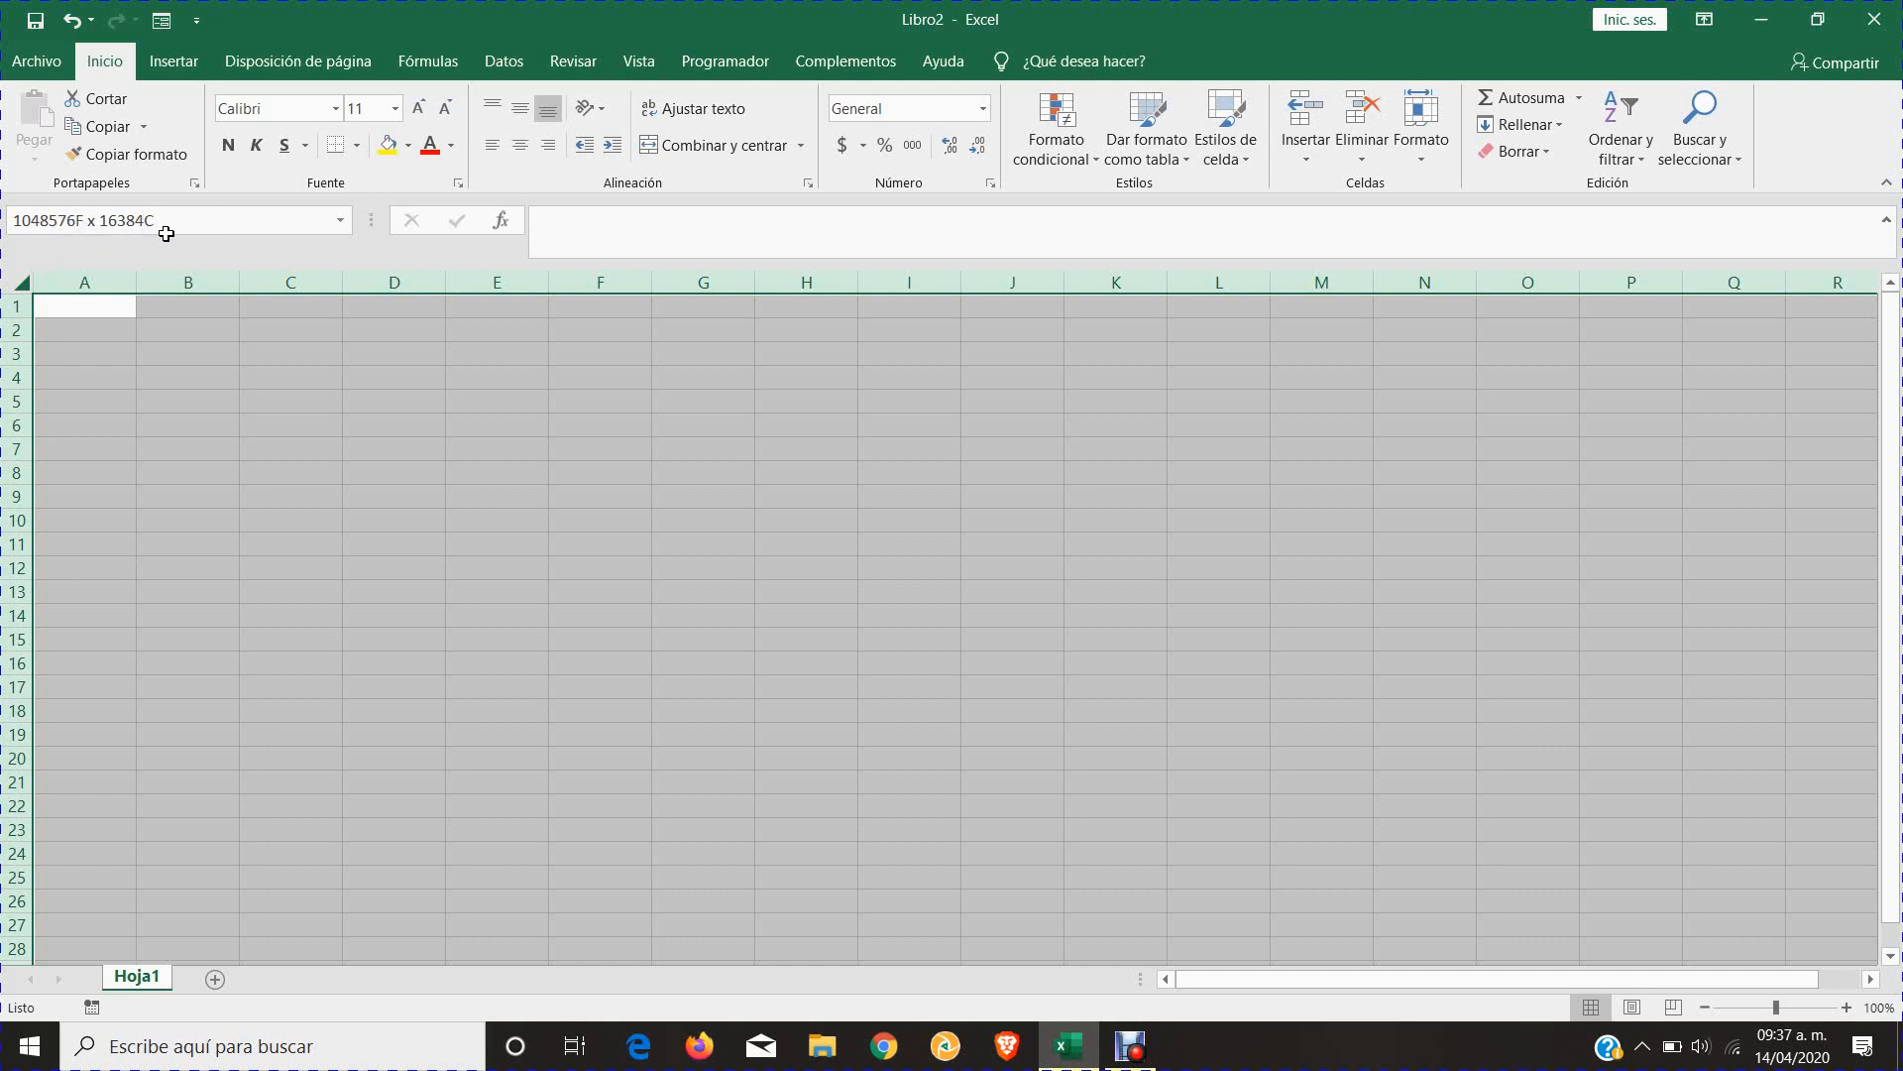
left_click(309, 422)
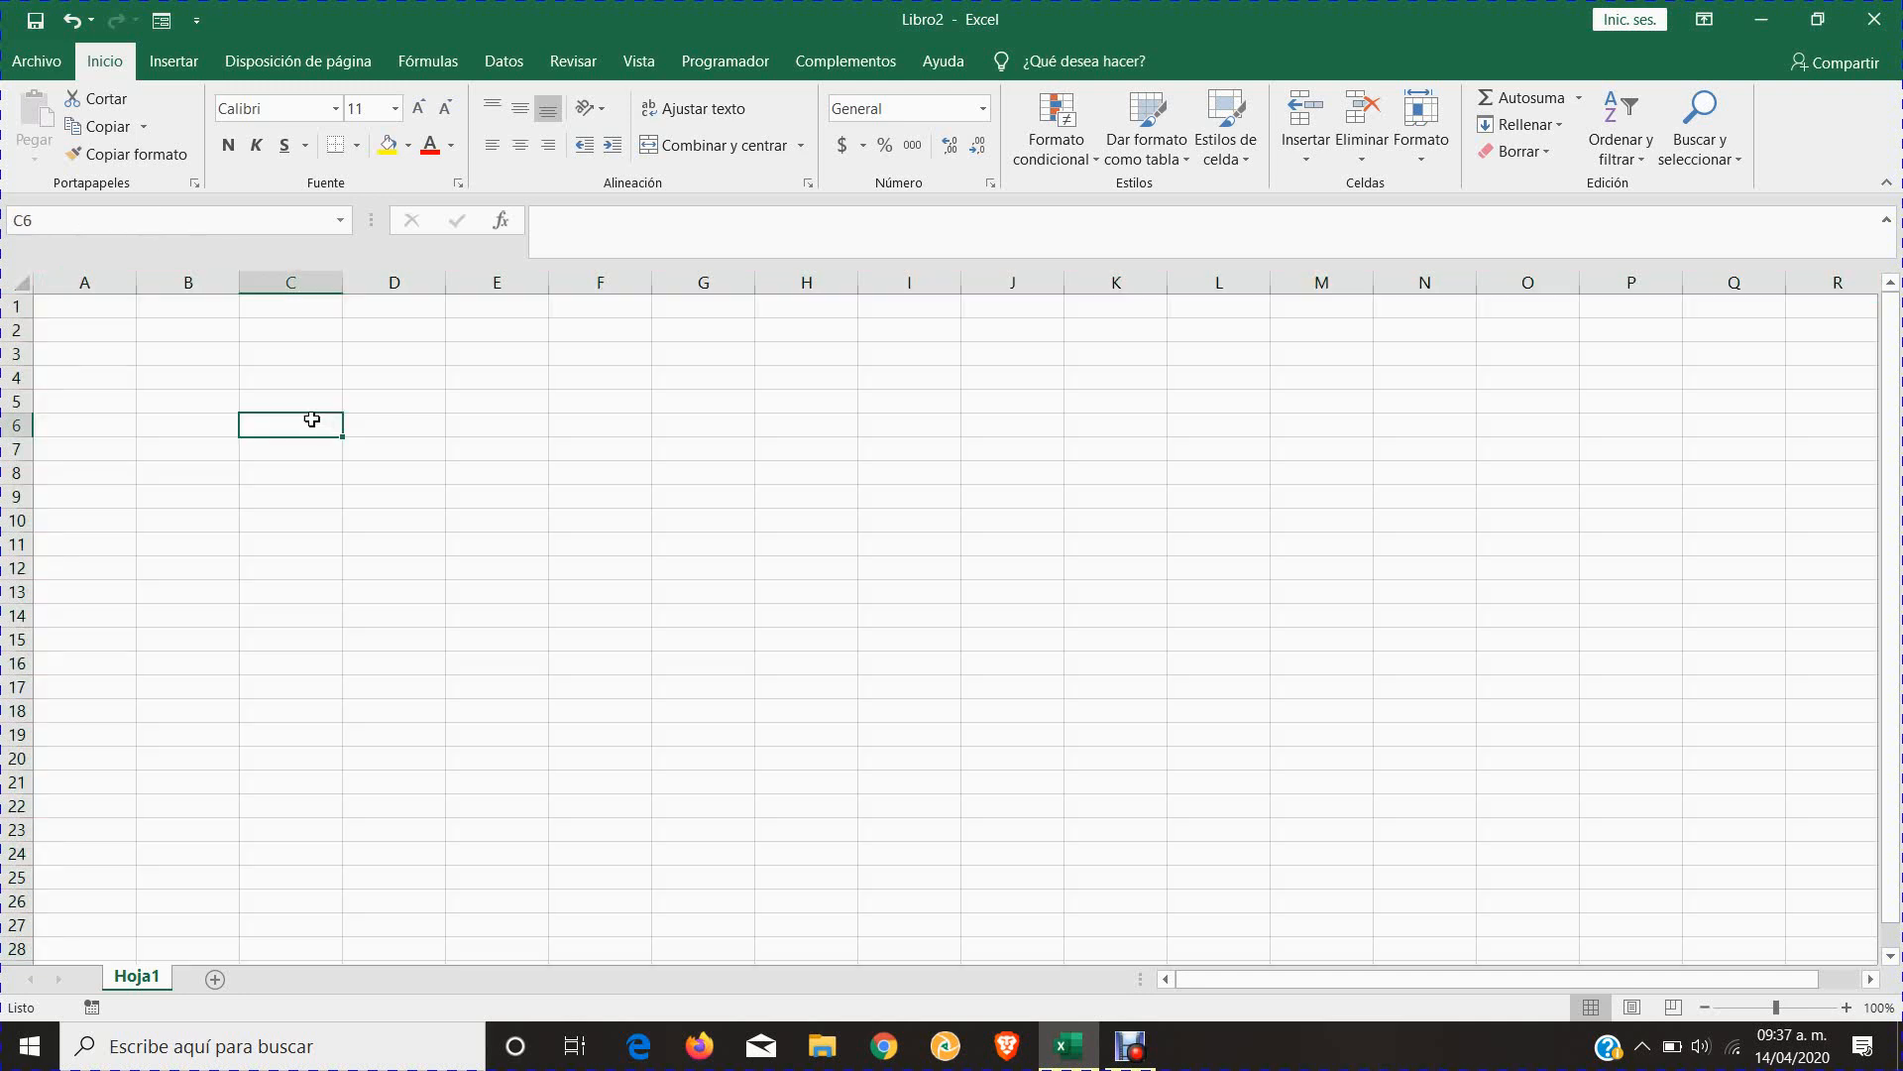
left_click(60, 306)
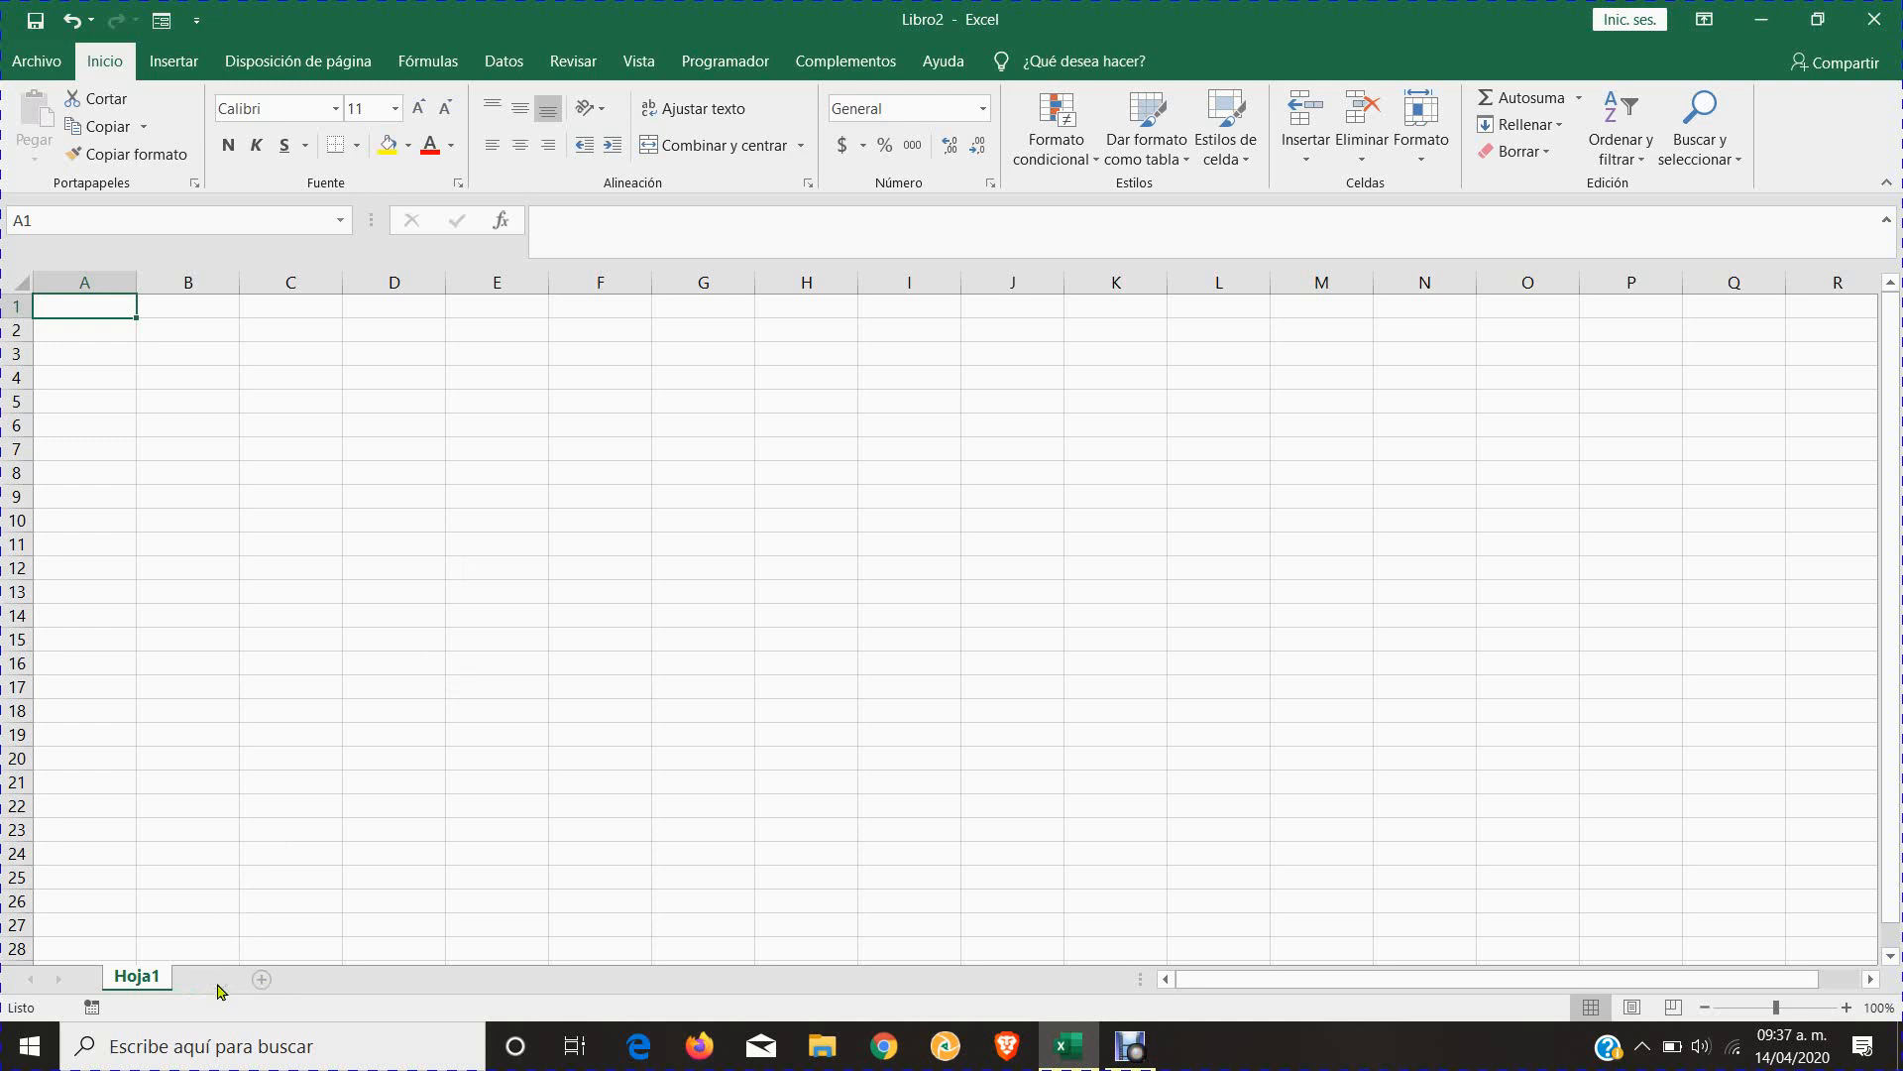
- Add two new worksheets to the workbook and switch among all three sheets, ending on Hoja1
left_click(216, 982)
left_click(311, 979)
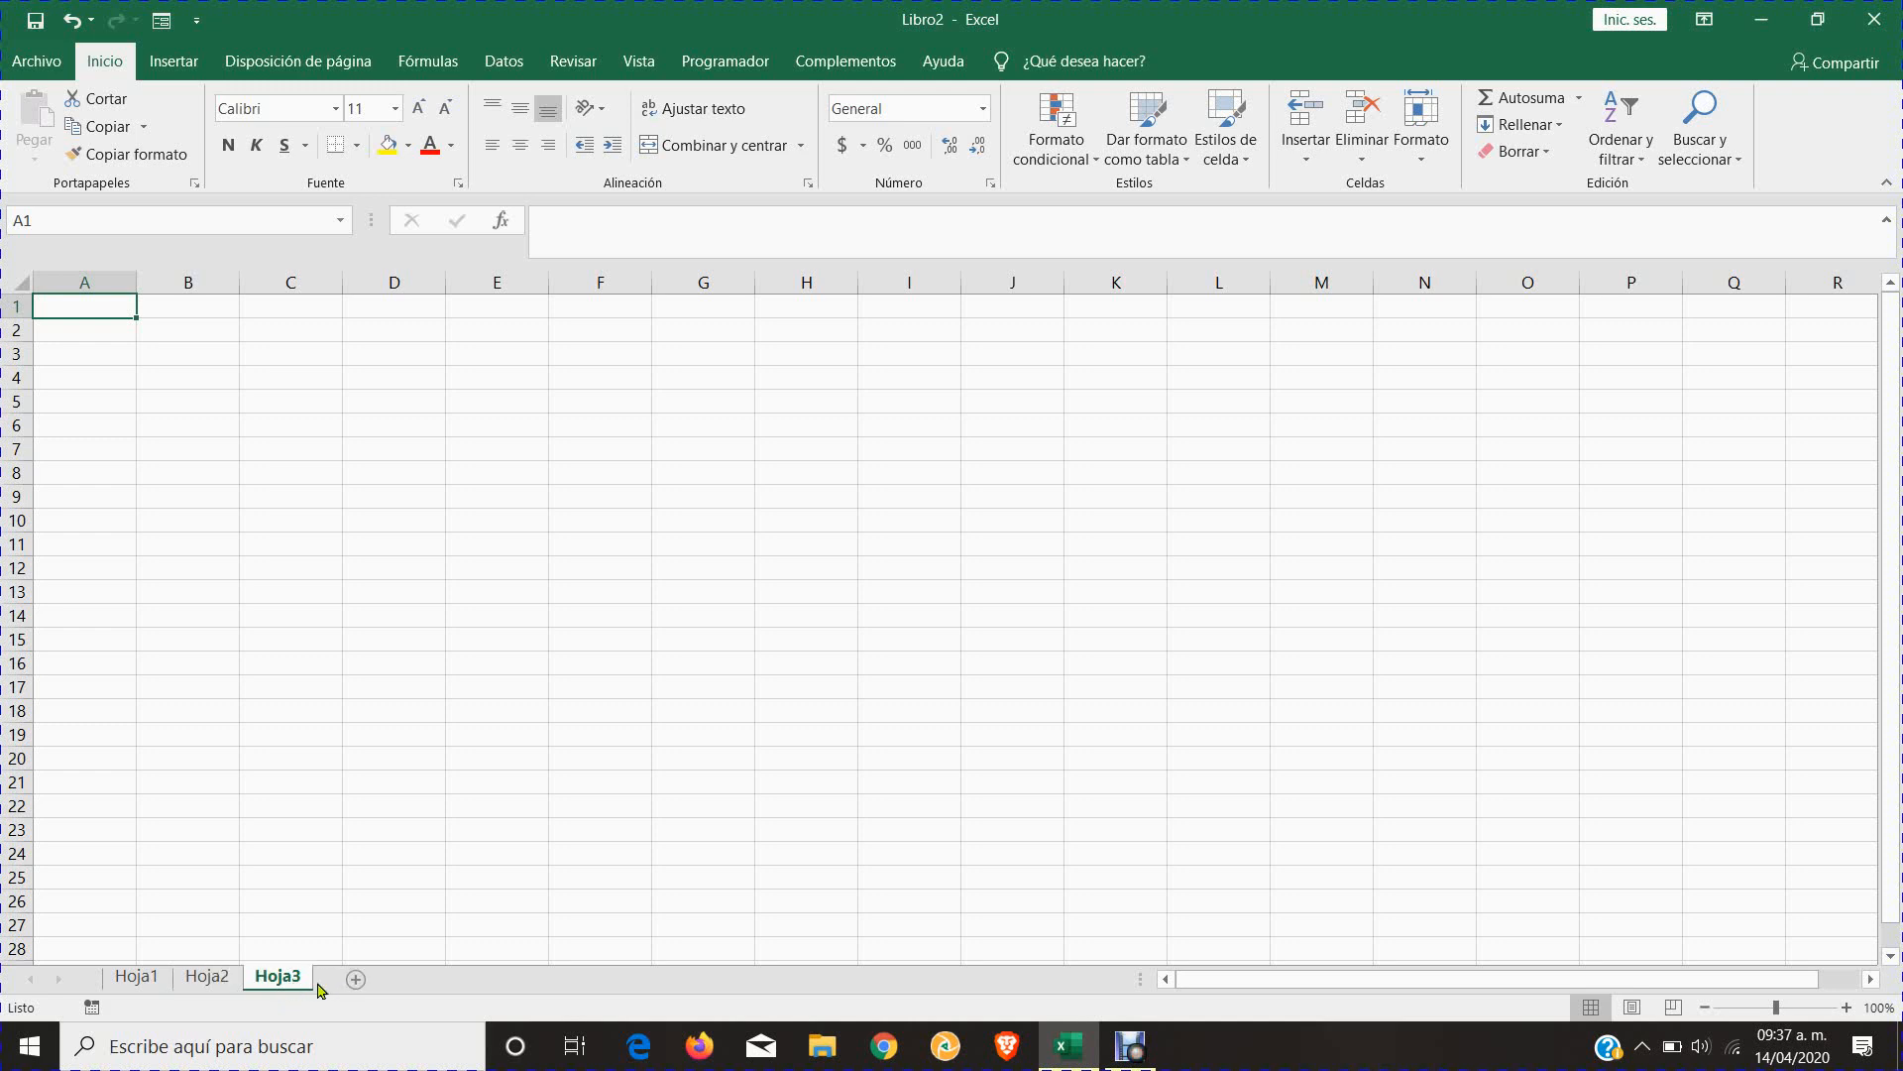
left_click(218, 986)
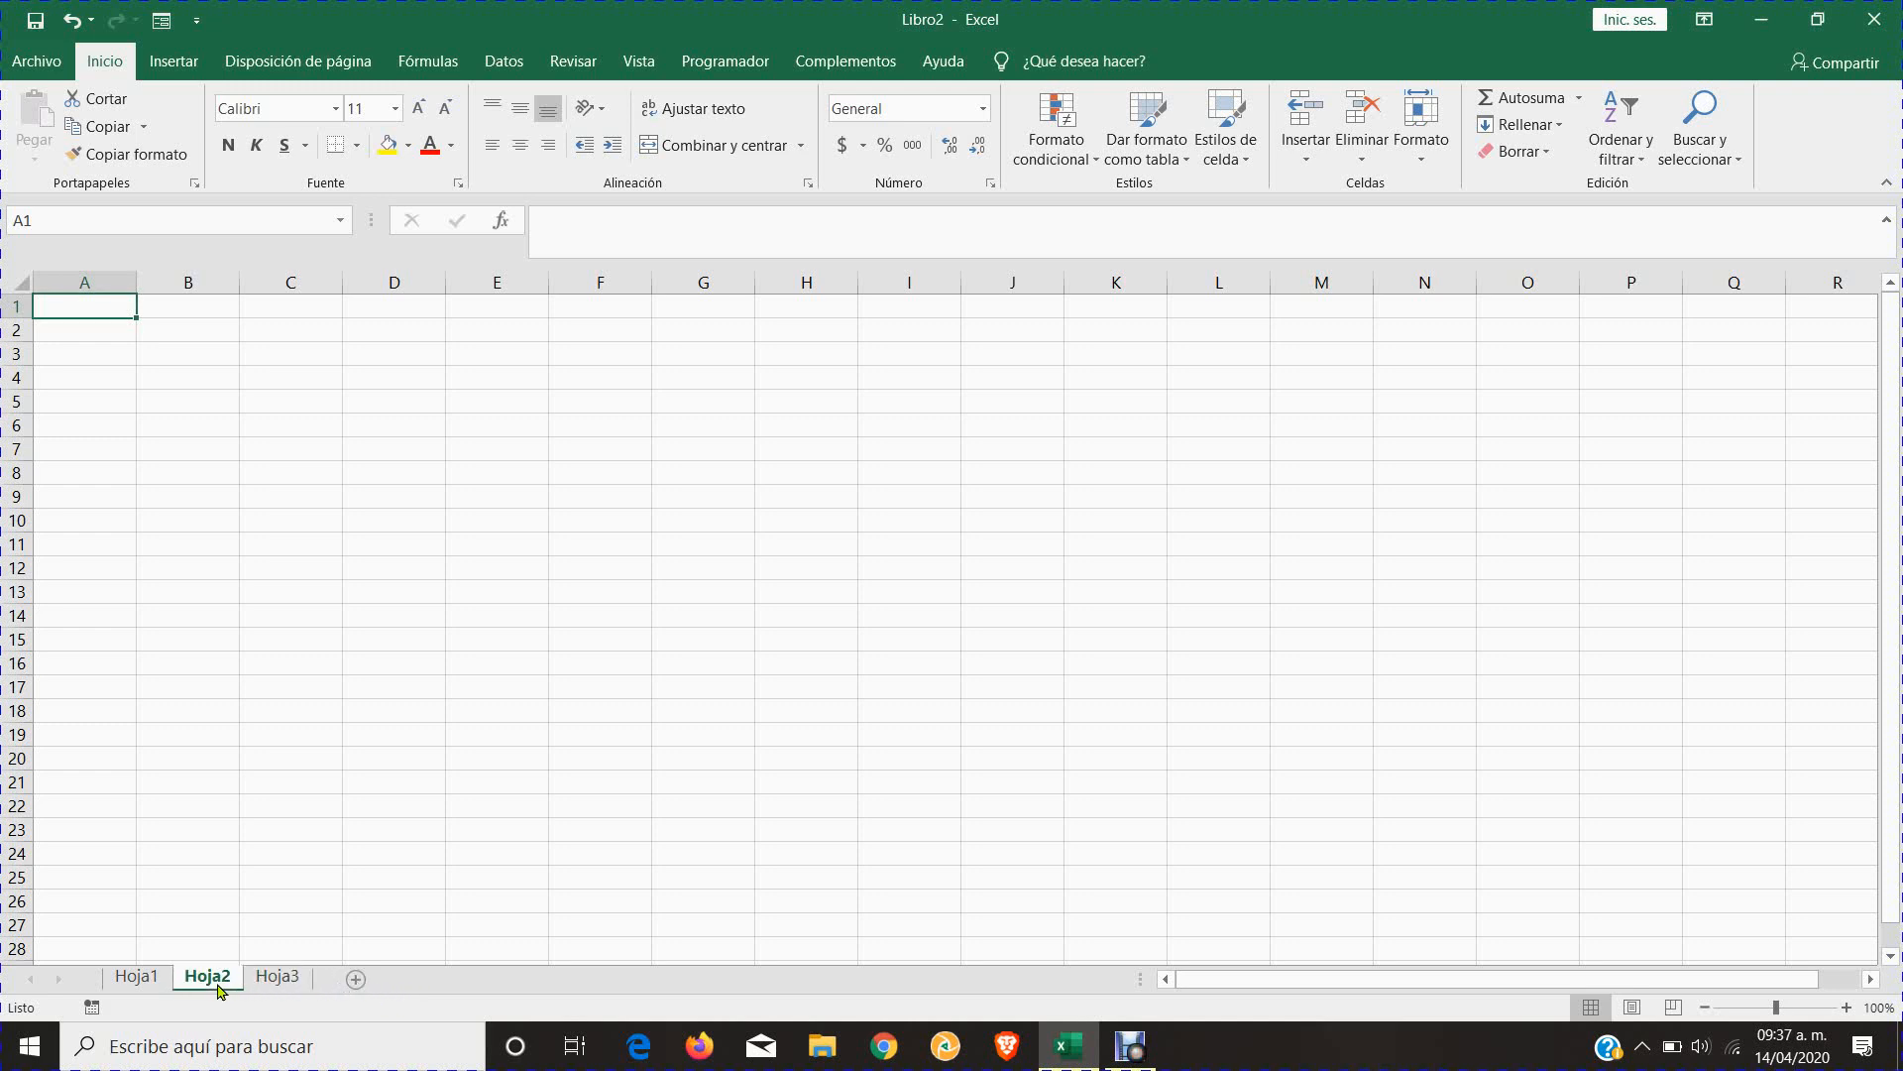
left_click(157, 983)
left_click(216, 978)
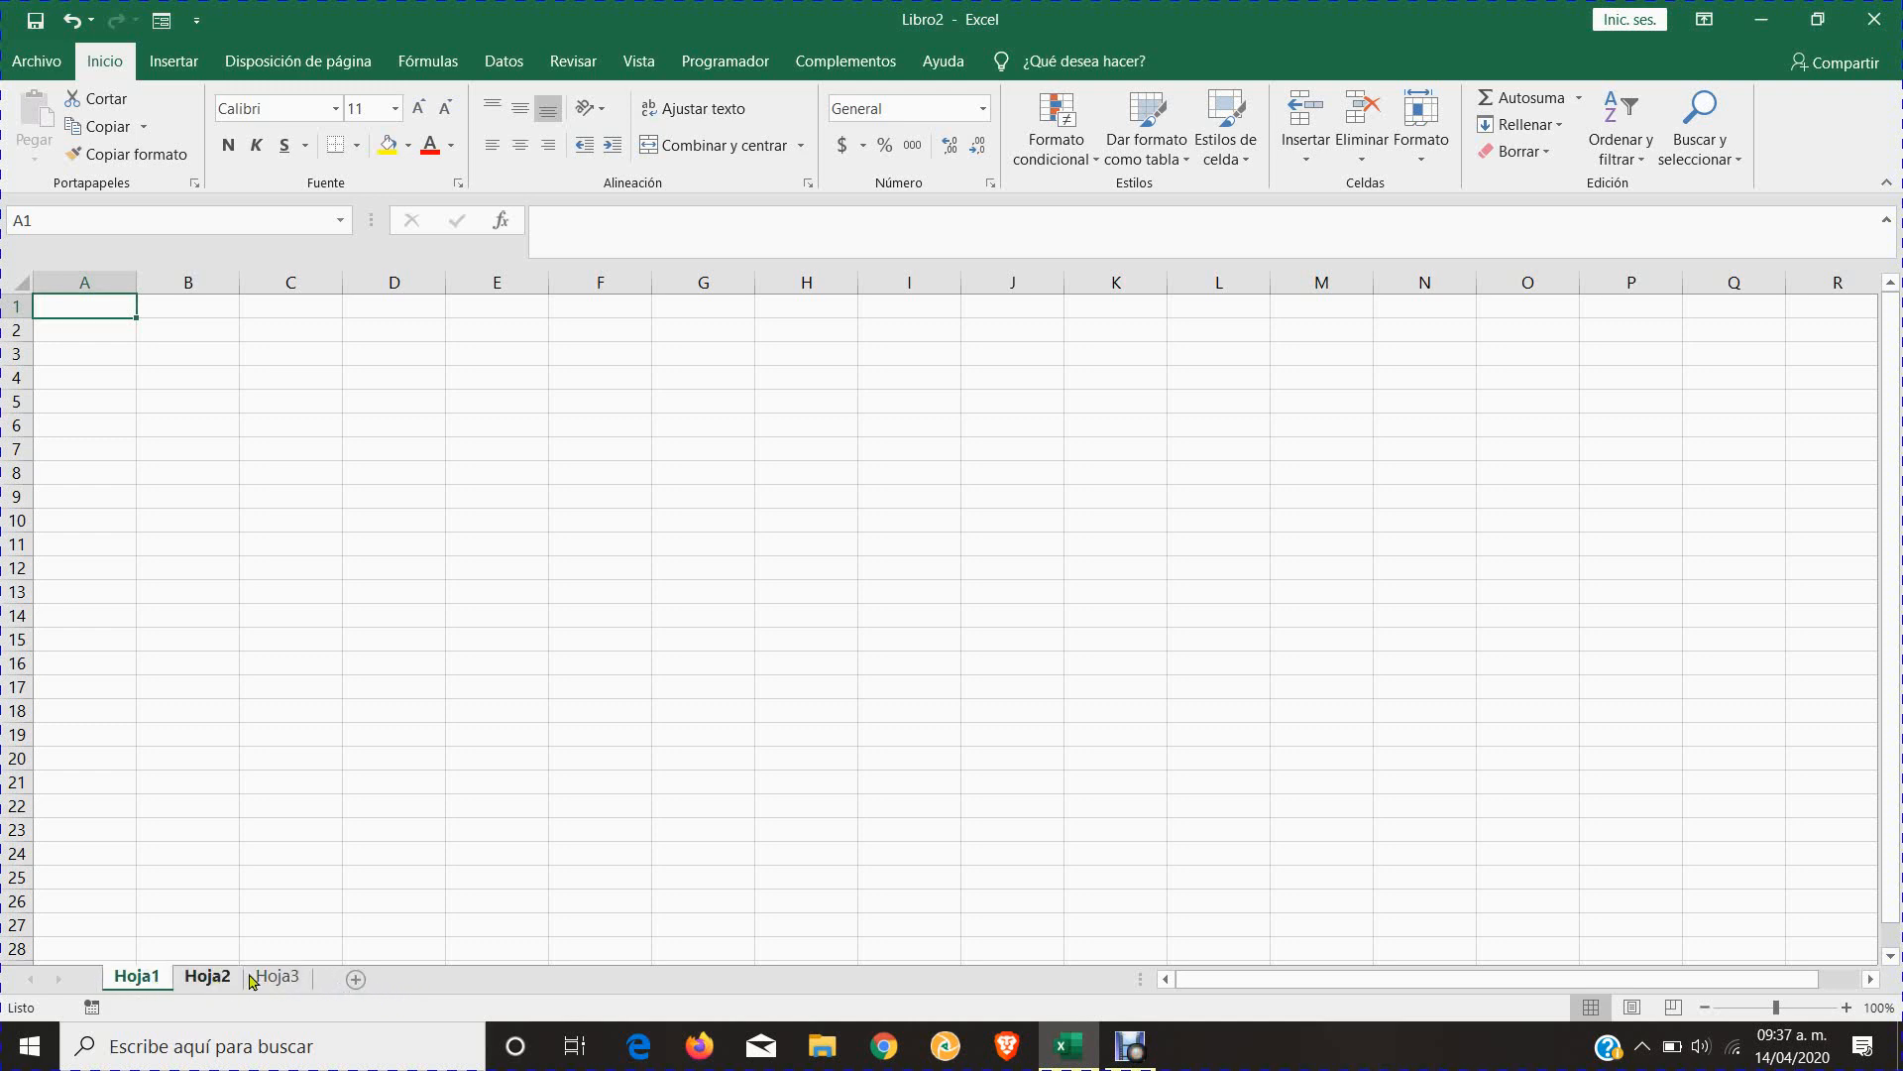
left_click(268, 979)
left_click(208, 980)
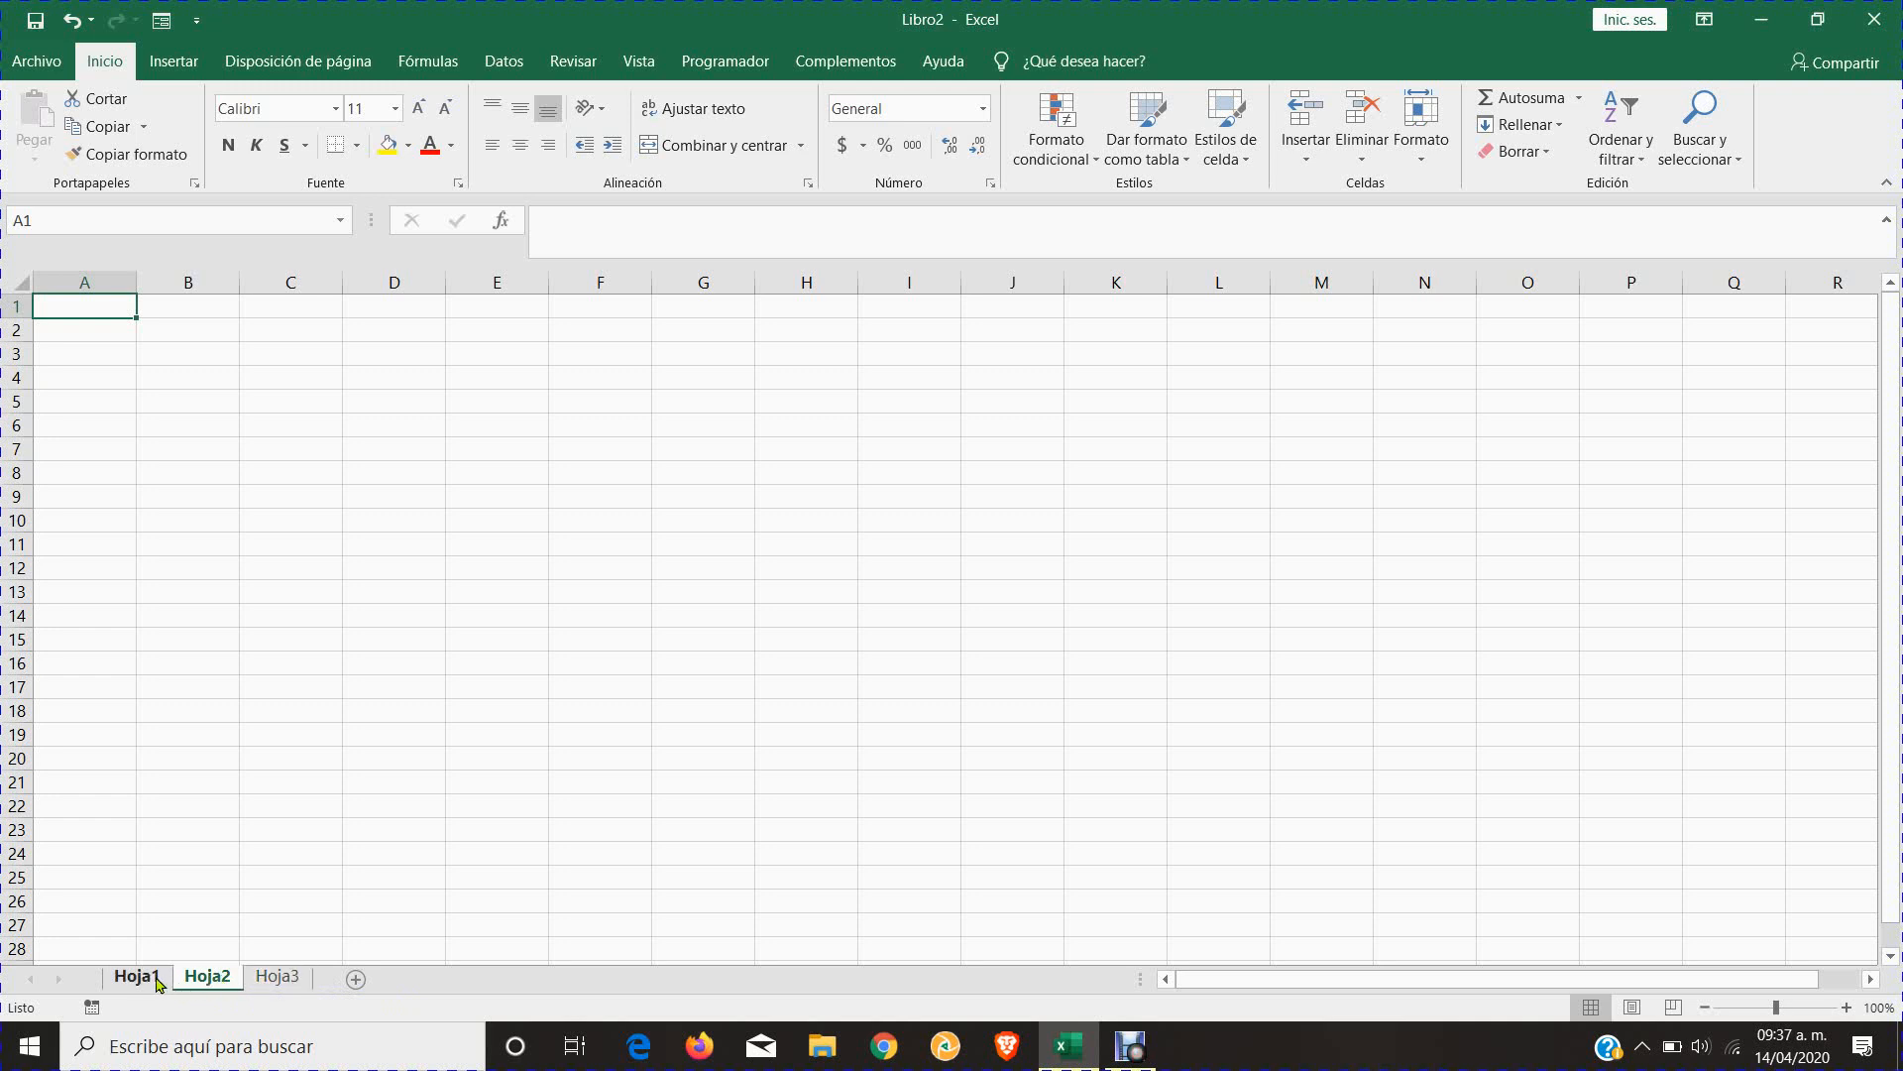
left_click(144, 979)
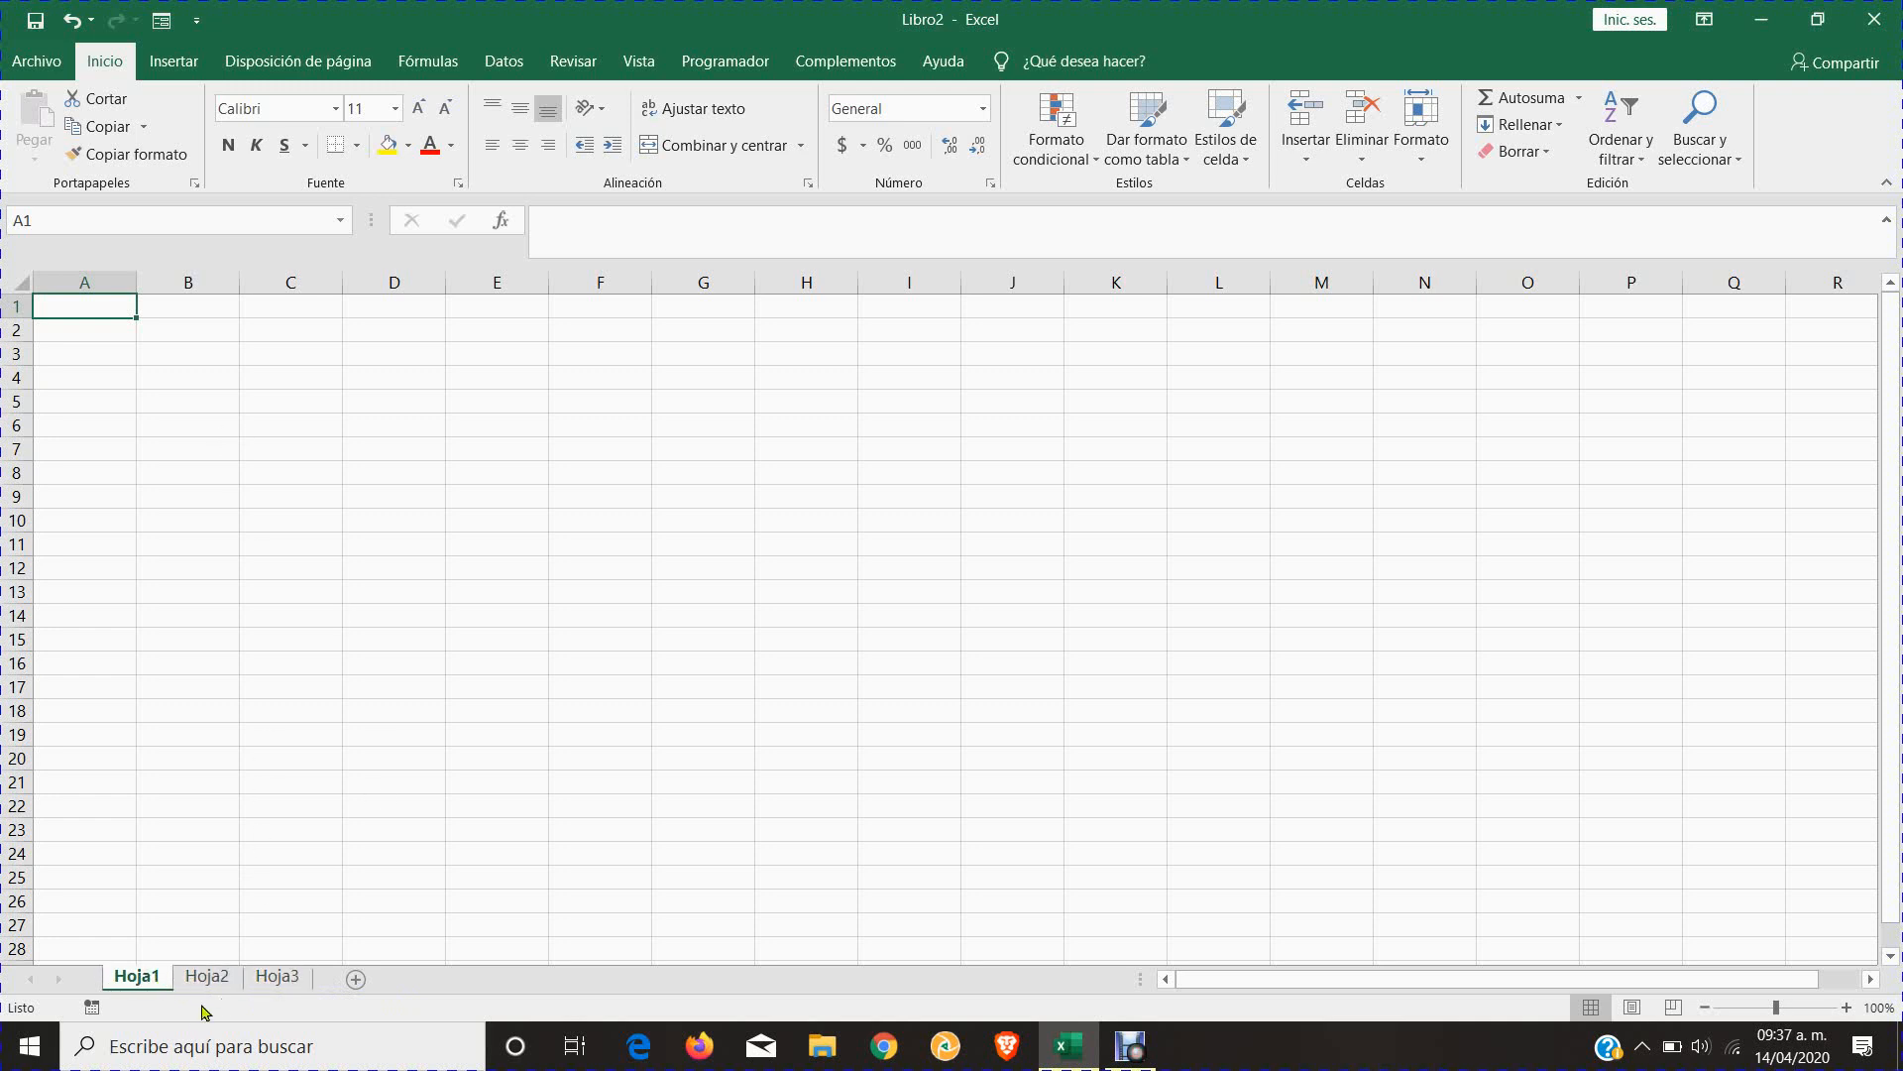
- Select individual cells in different parts of the grid, including A1, B8 and E9
left_click(182, 455)
left_click(107, 306)
left_click(223, 475)
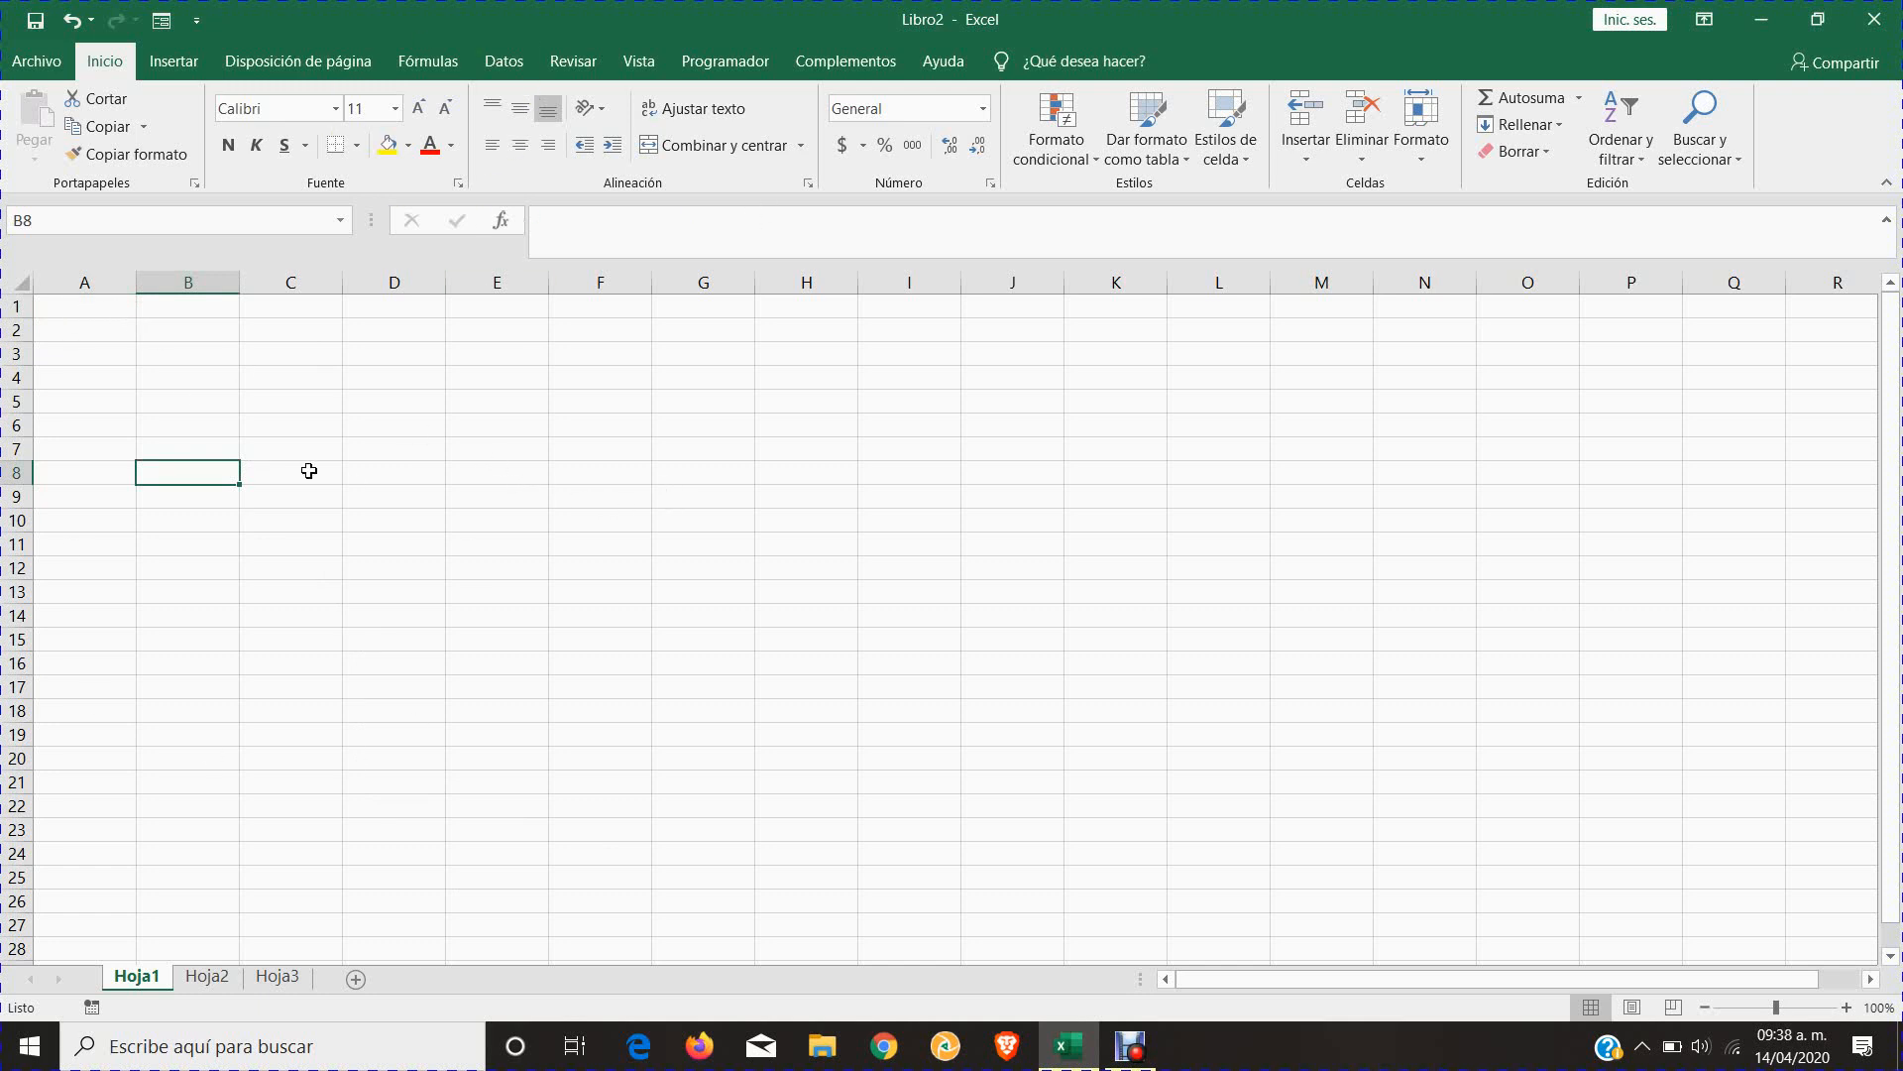
left_click(459, 503)
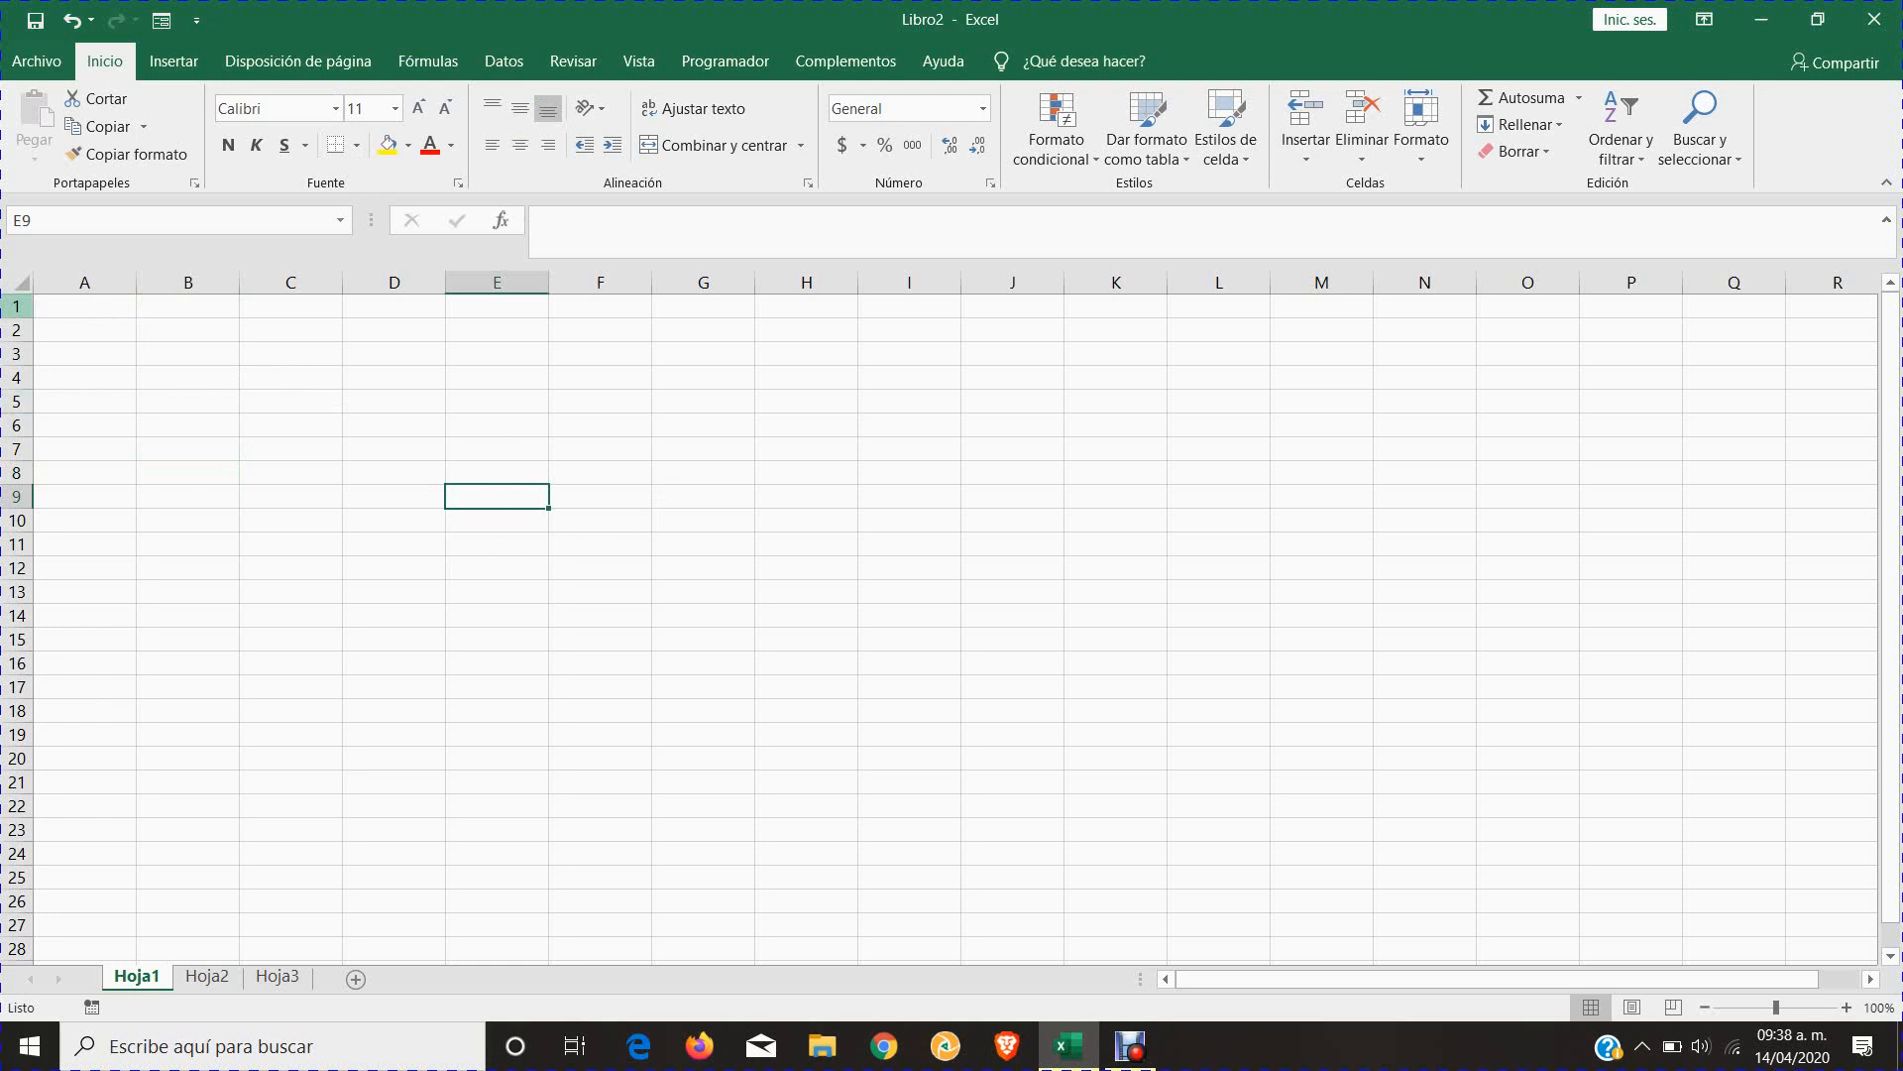
- Widen column A to about twice its width and increase the height of row 1 around cell A1
left_click(104, 311)
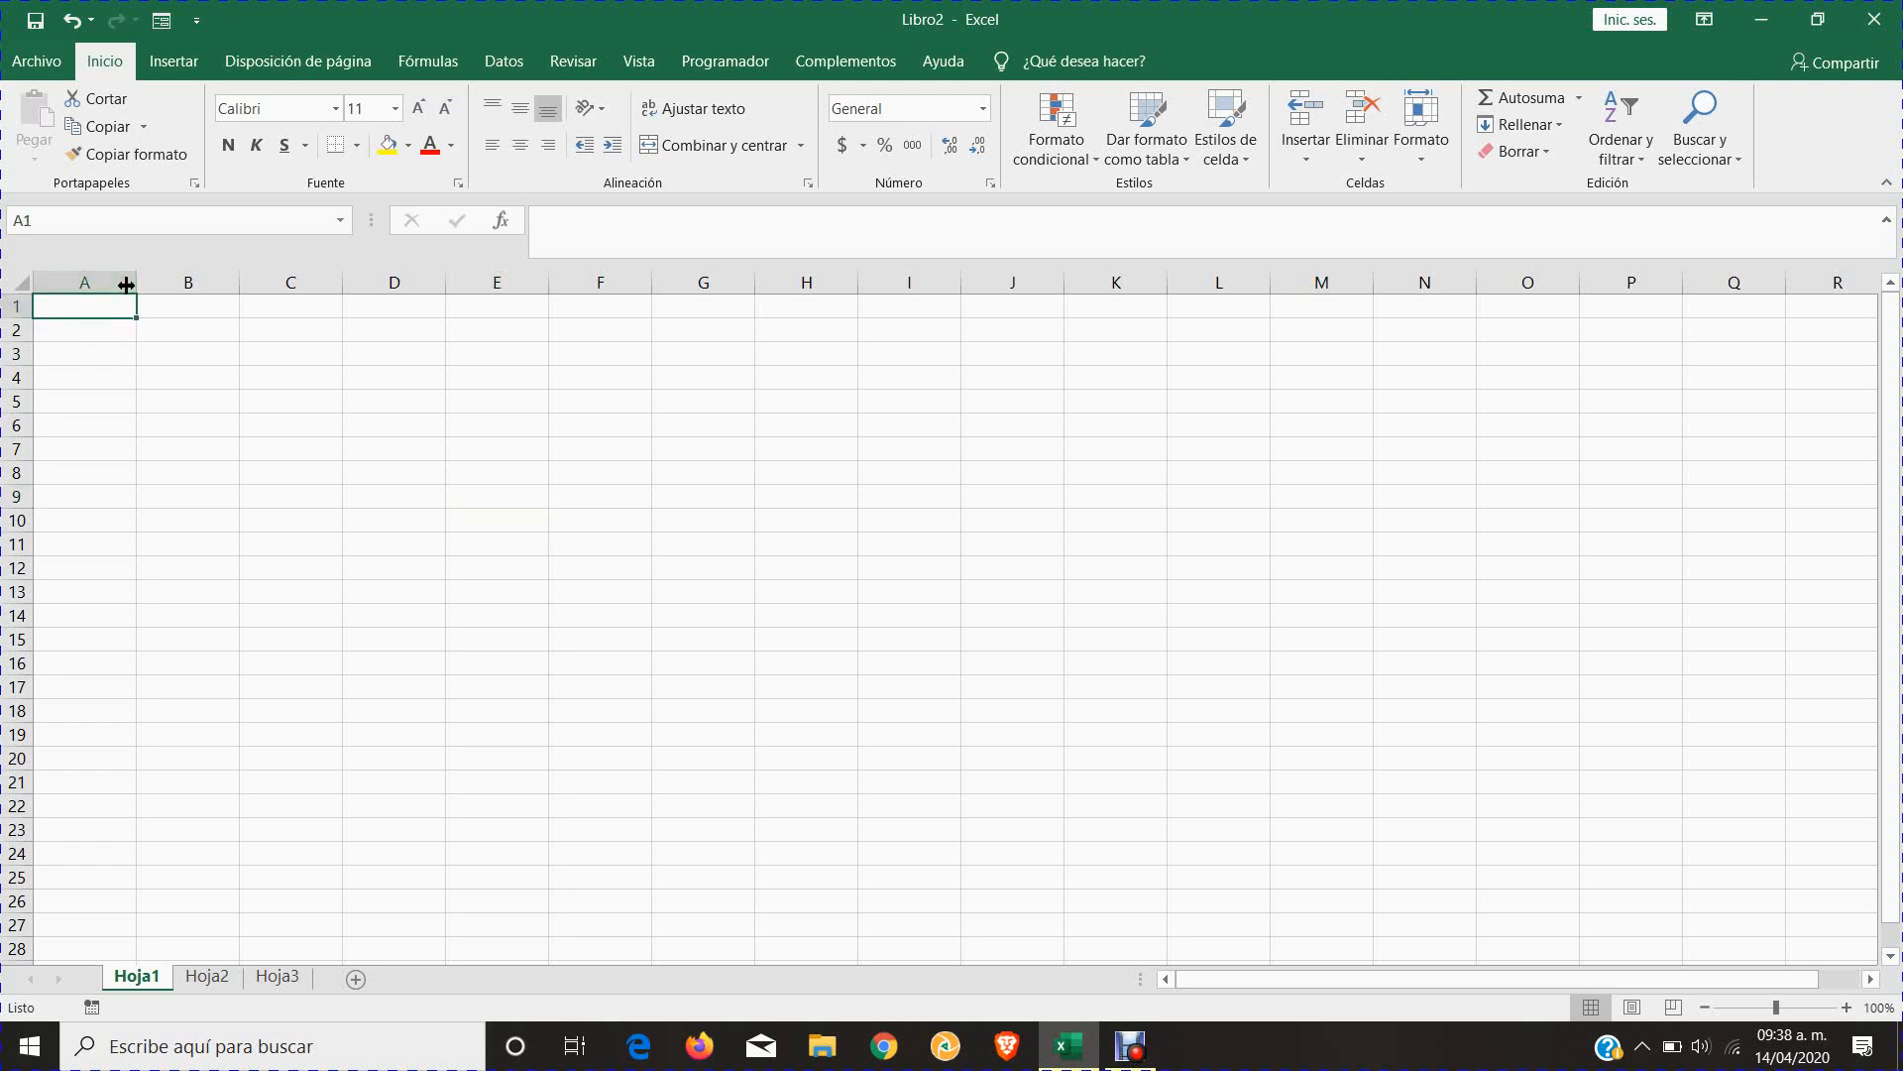
left_click_drag(135, 276, 194, 281)
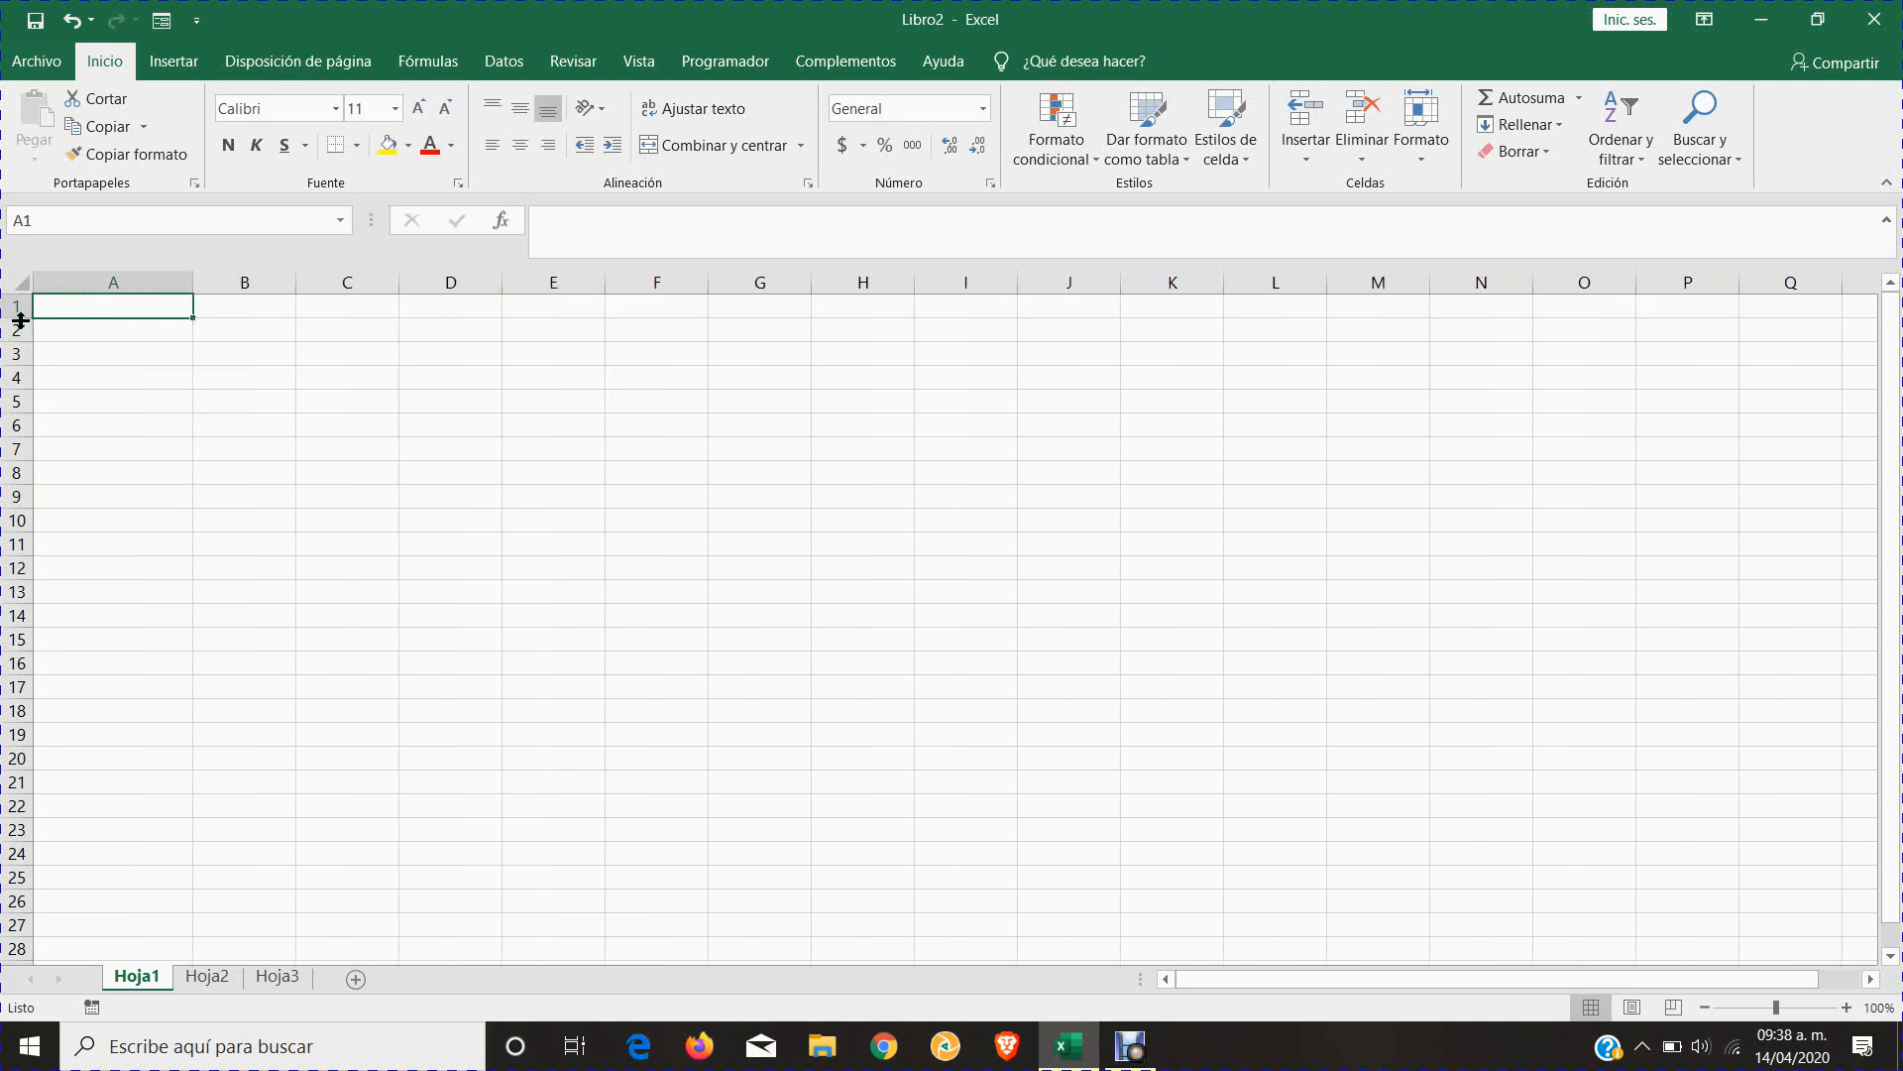
left_click_drag(19, 319, 18, 353)
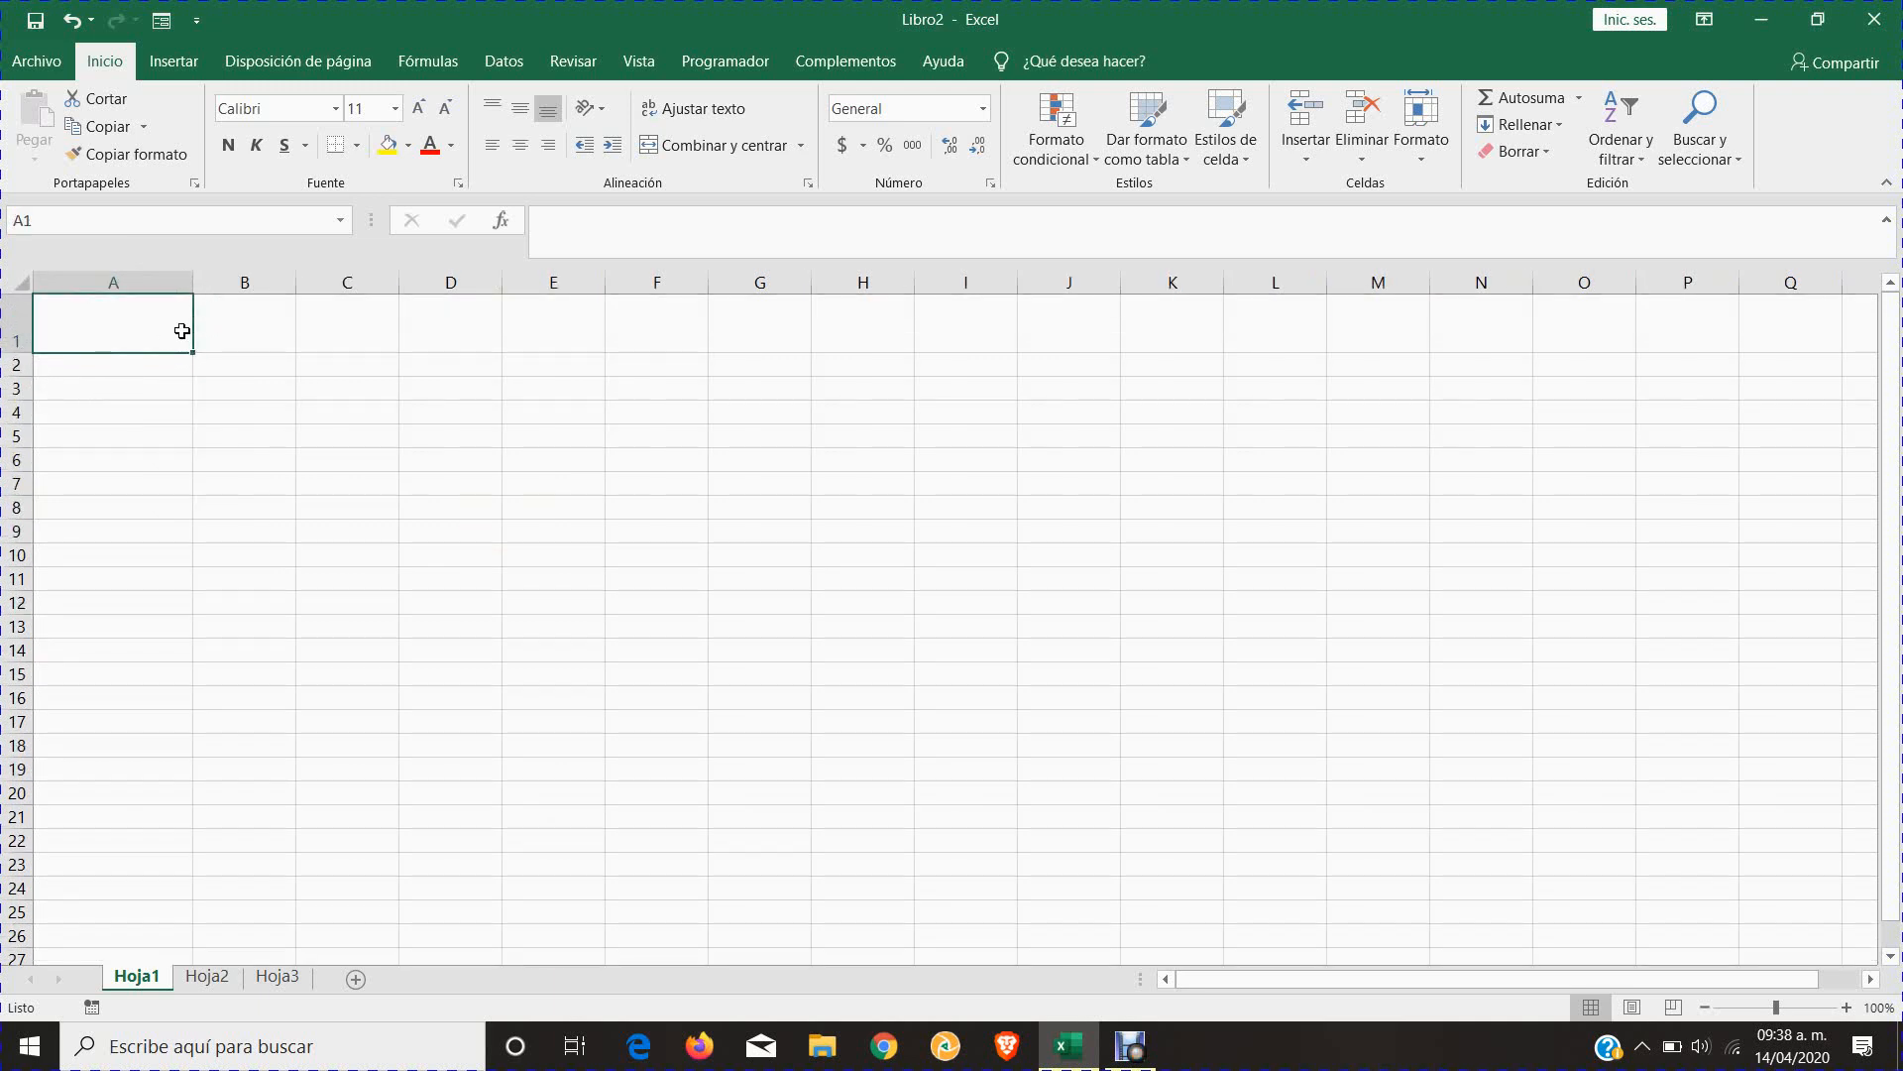
left_click(192, 282)
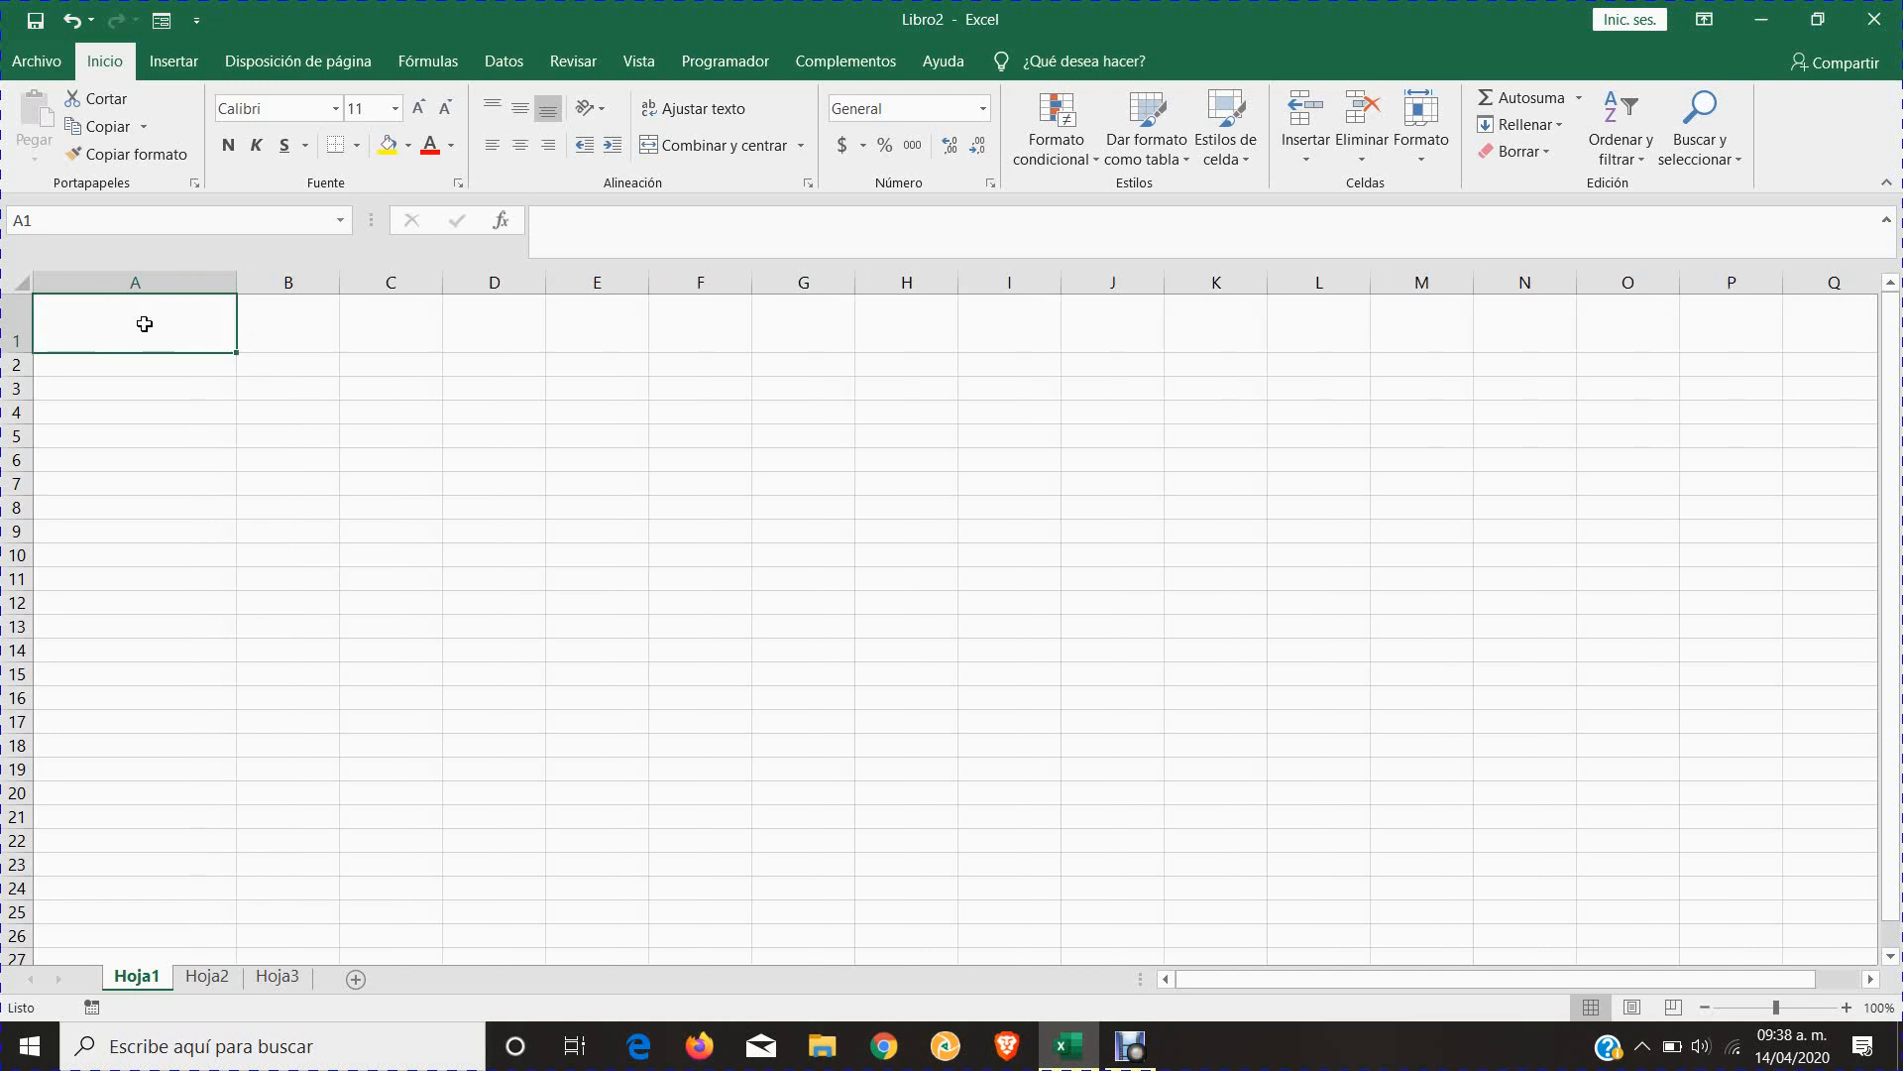
- Enter the text Nombre in cell A1 and reselect that cell
type("Nombre")
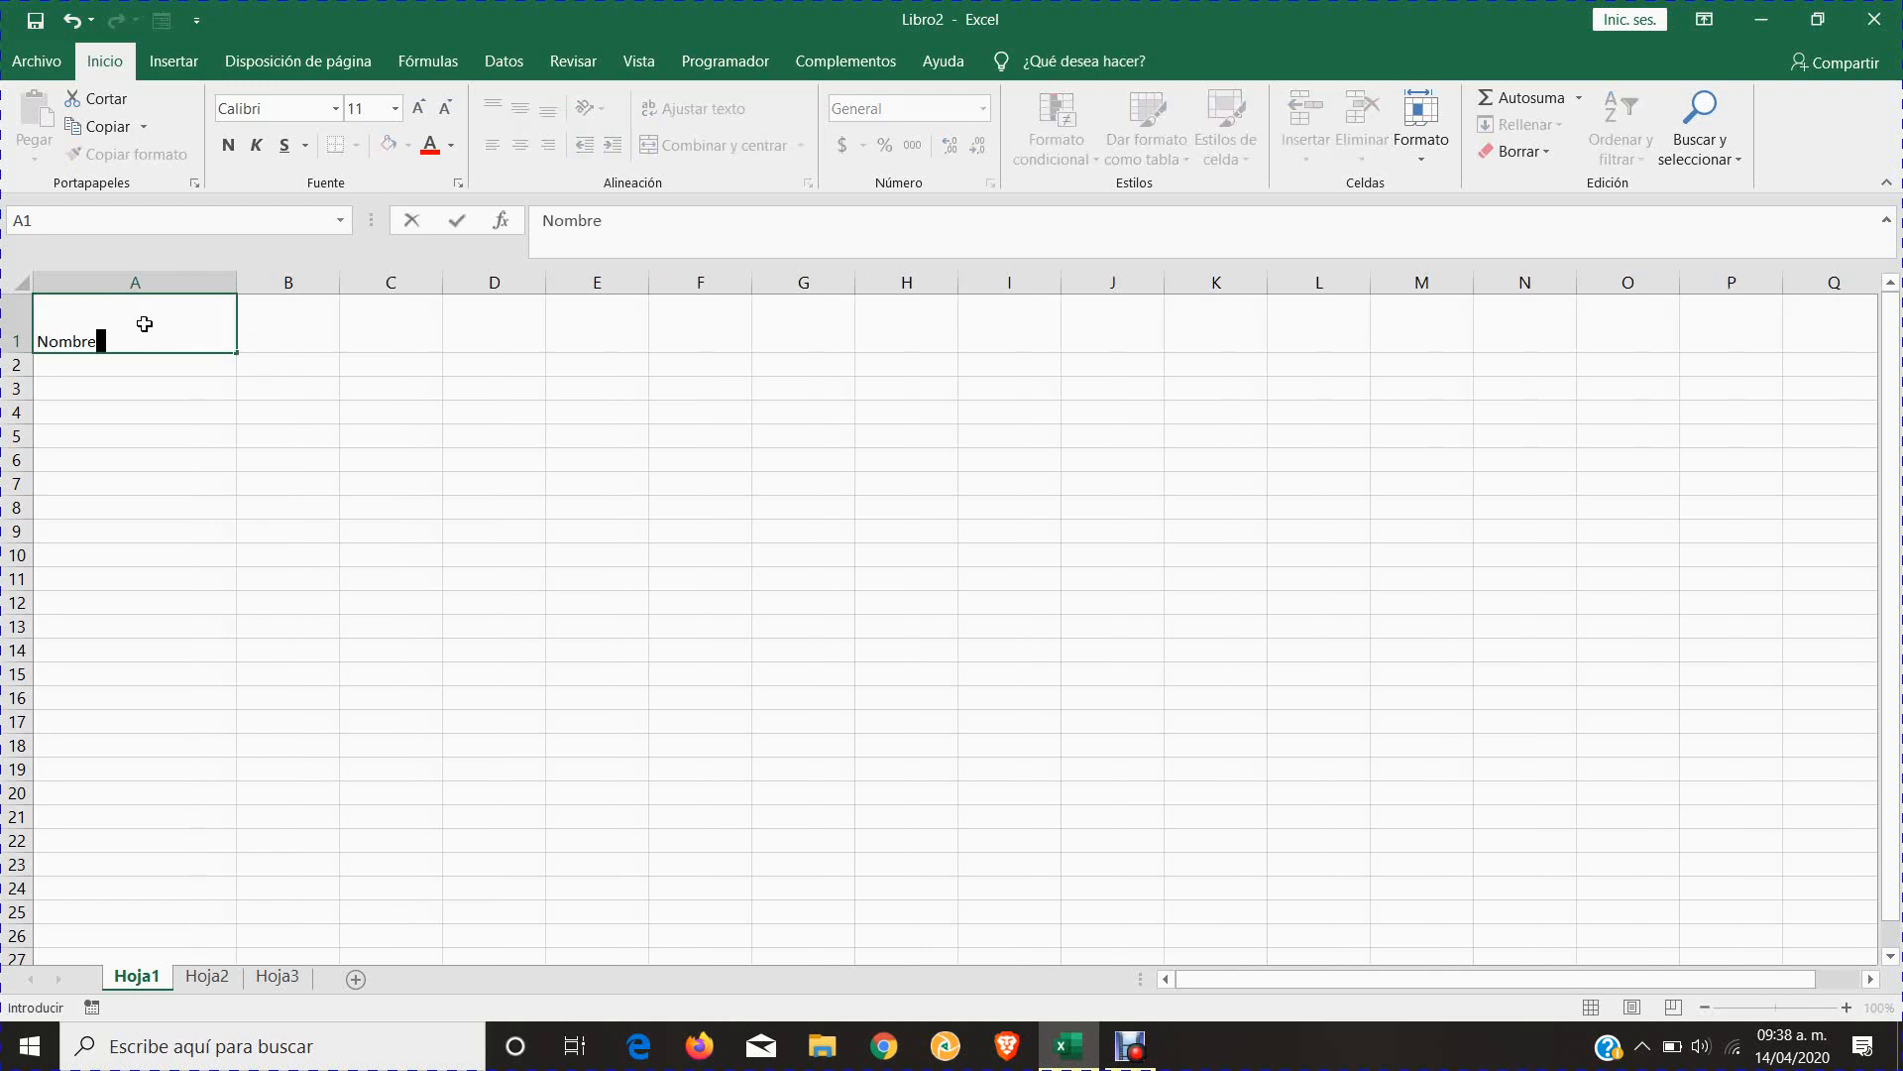
key("Return")
left_click(181, 317)
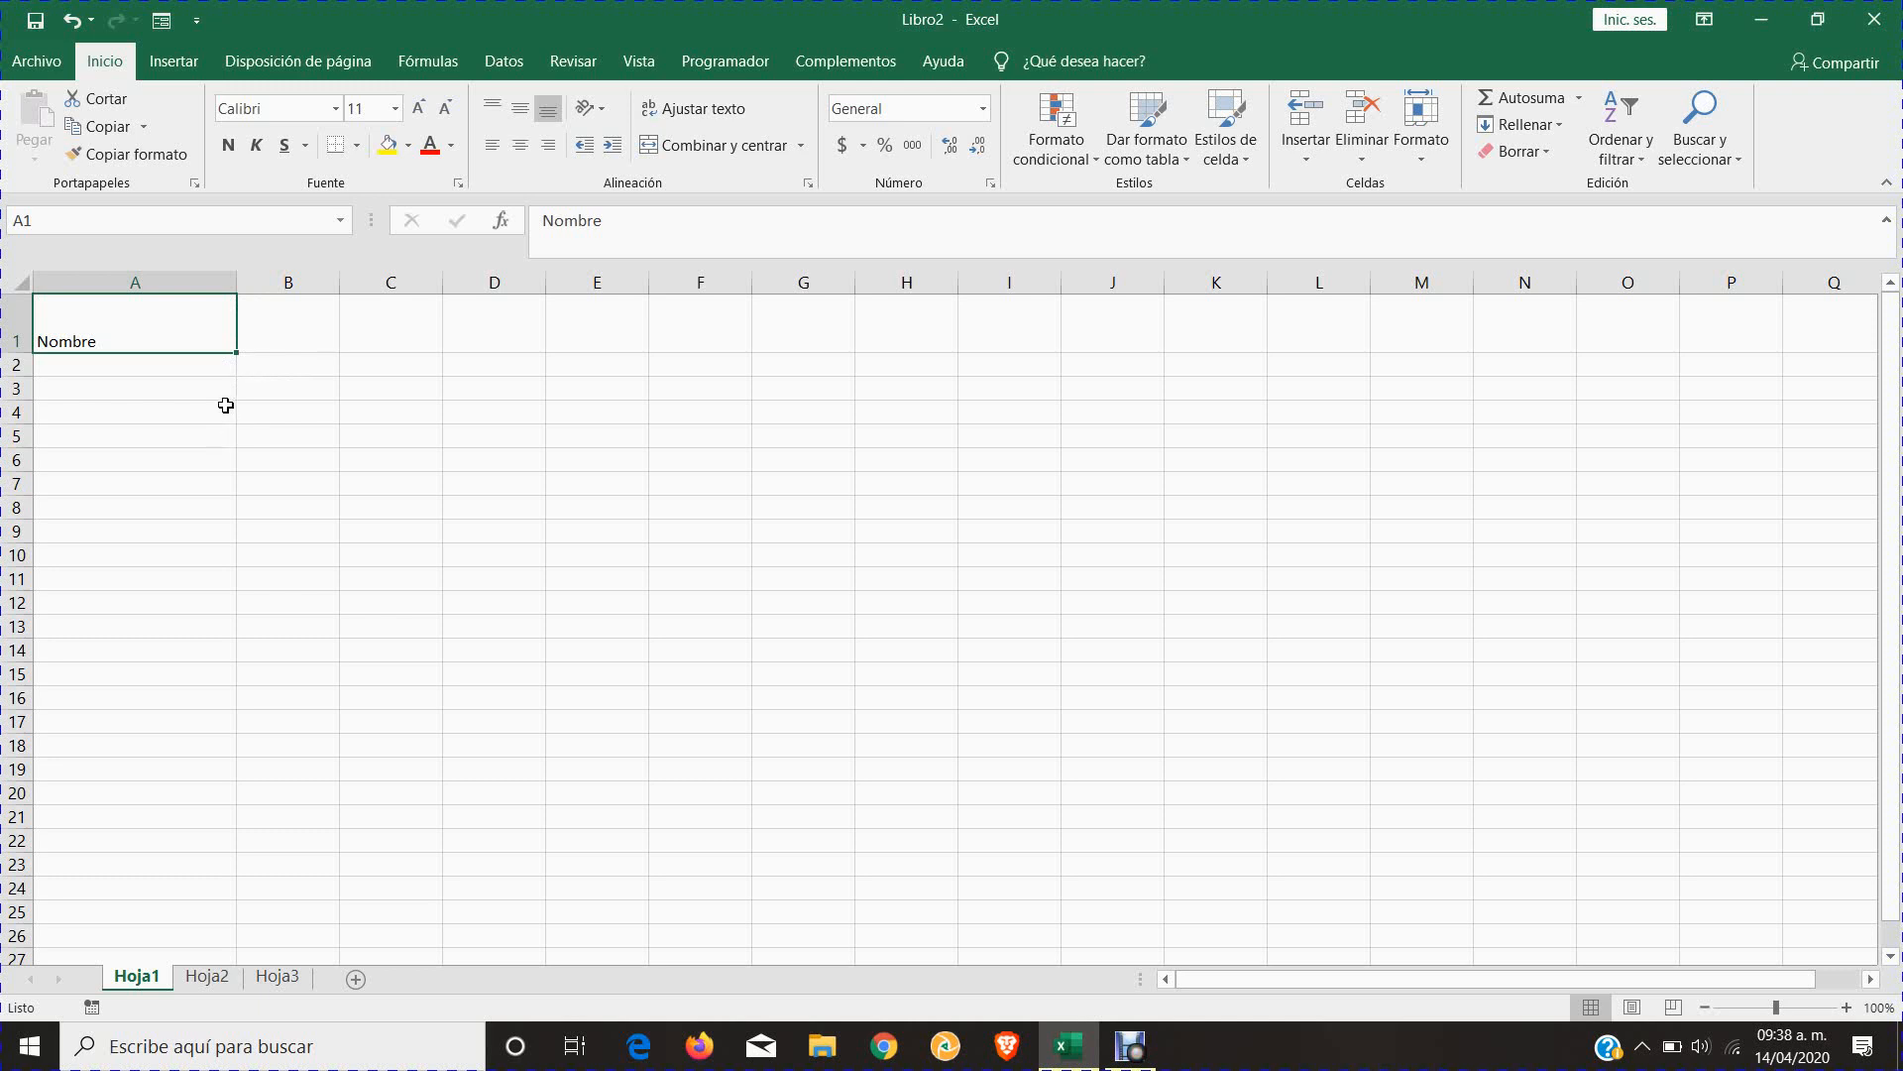
- Enter the number 100 in cell A2 and the date 14/04/2020 in cell A3
left_click(315, 361)
left_click(118, 369)
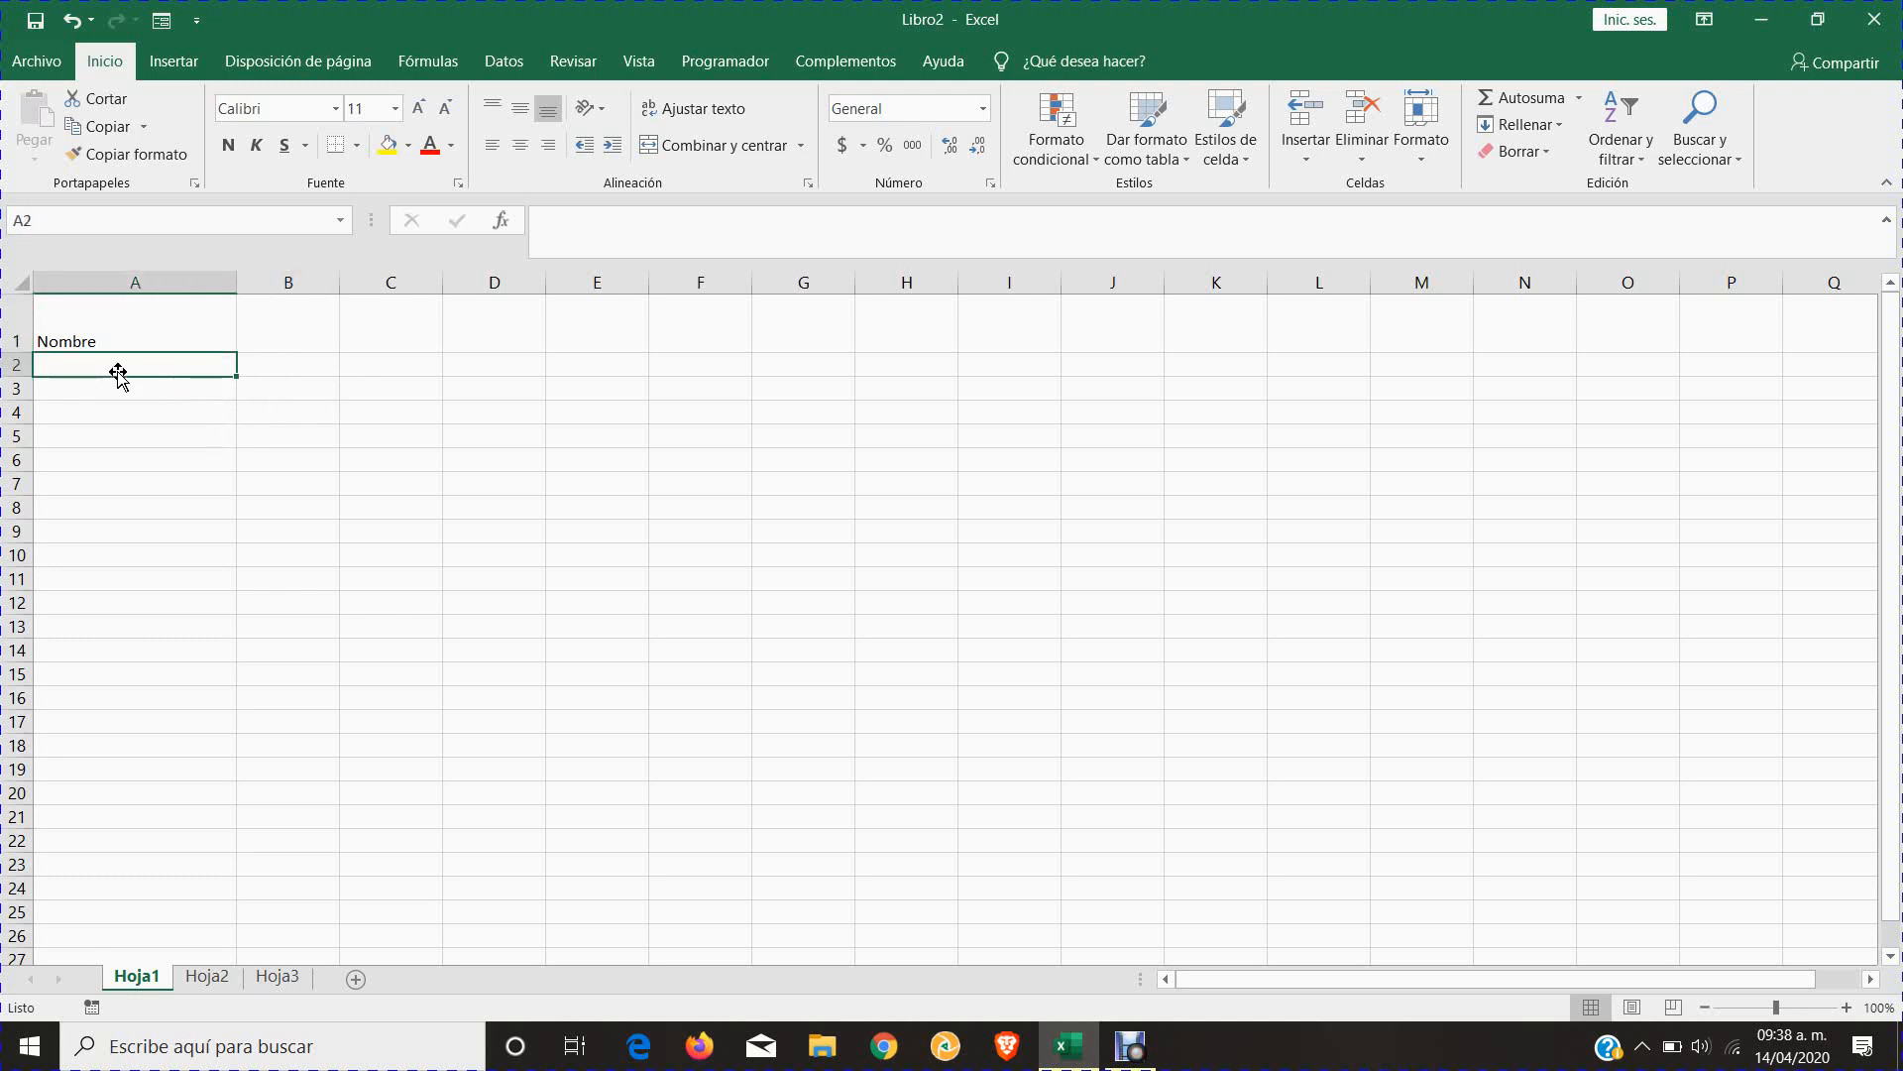
type("100")
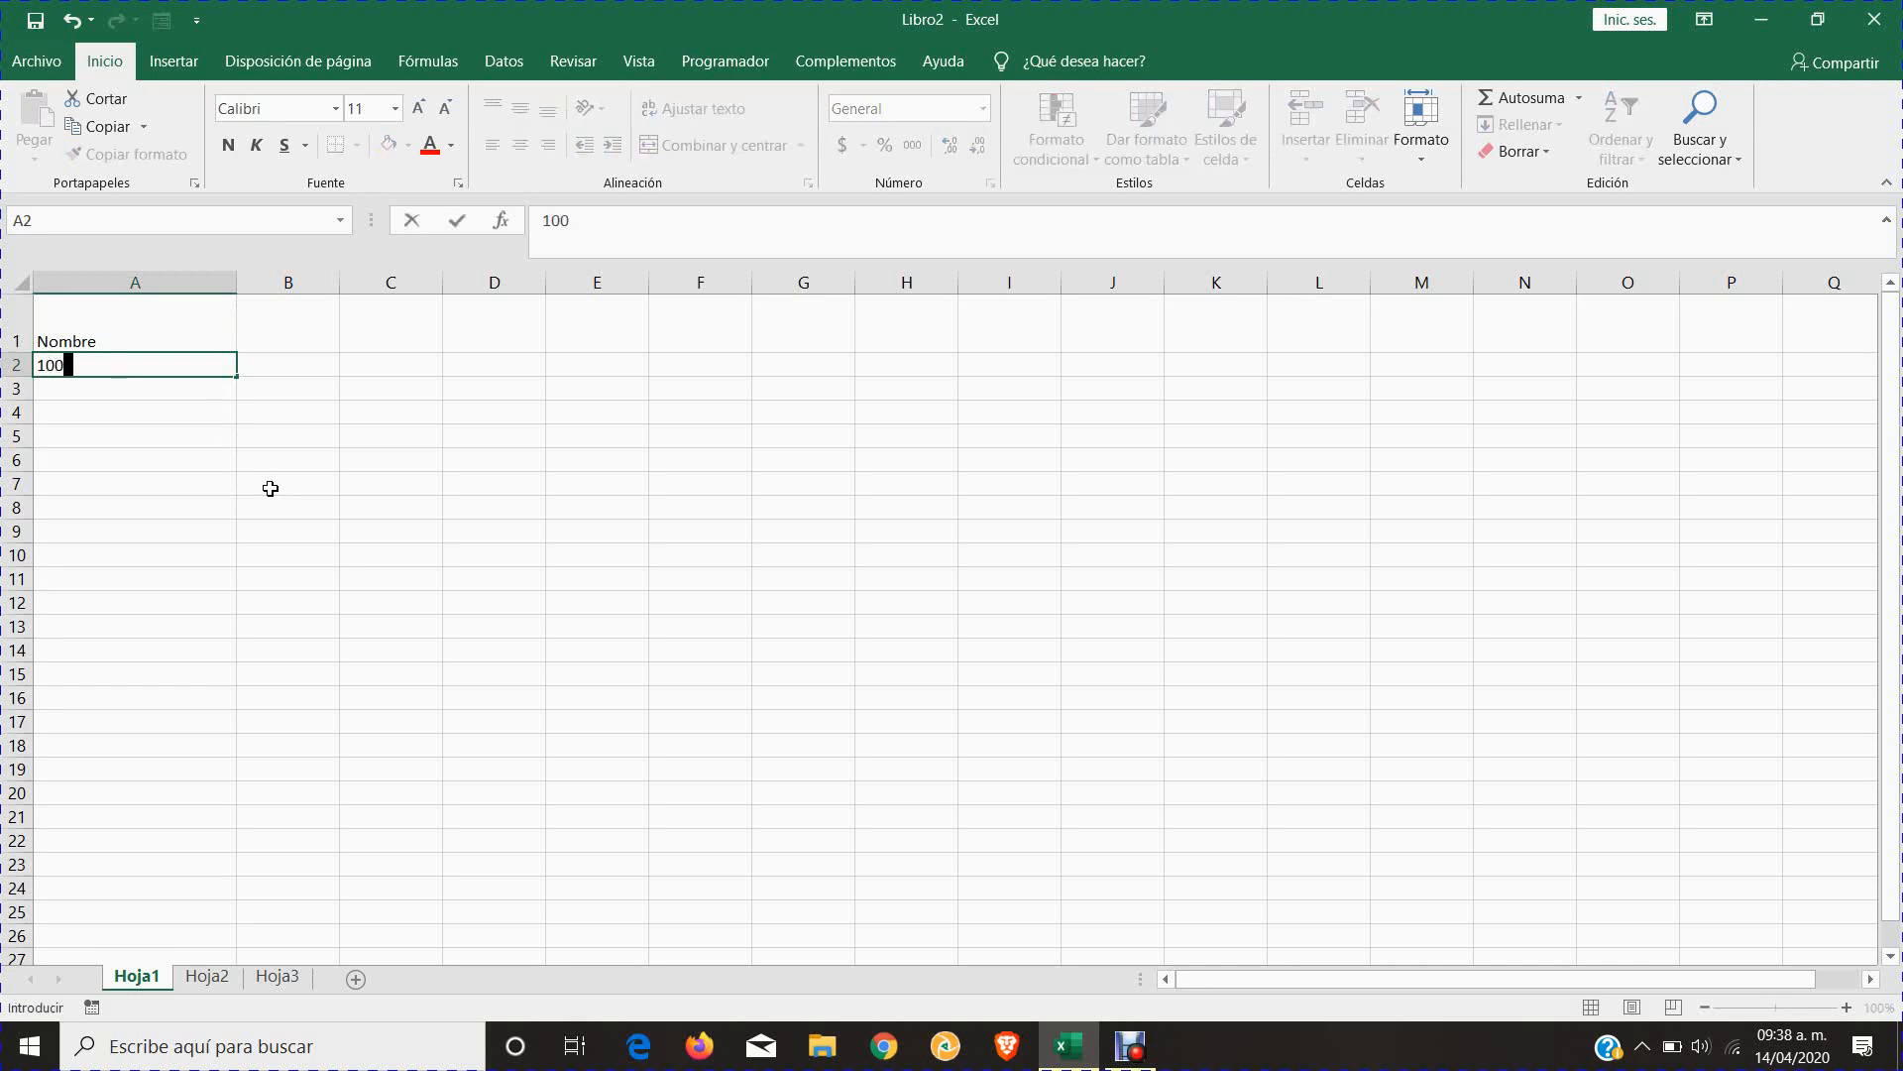
key("Return")
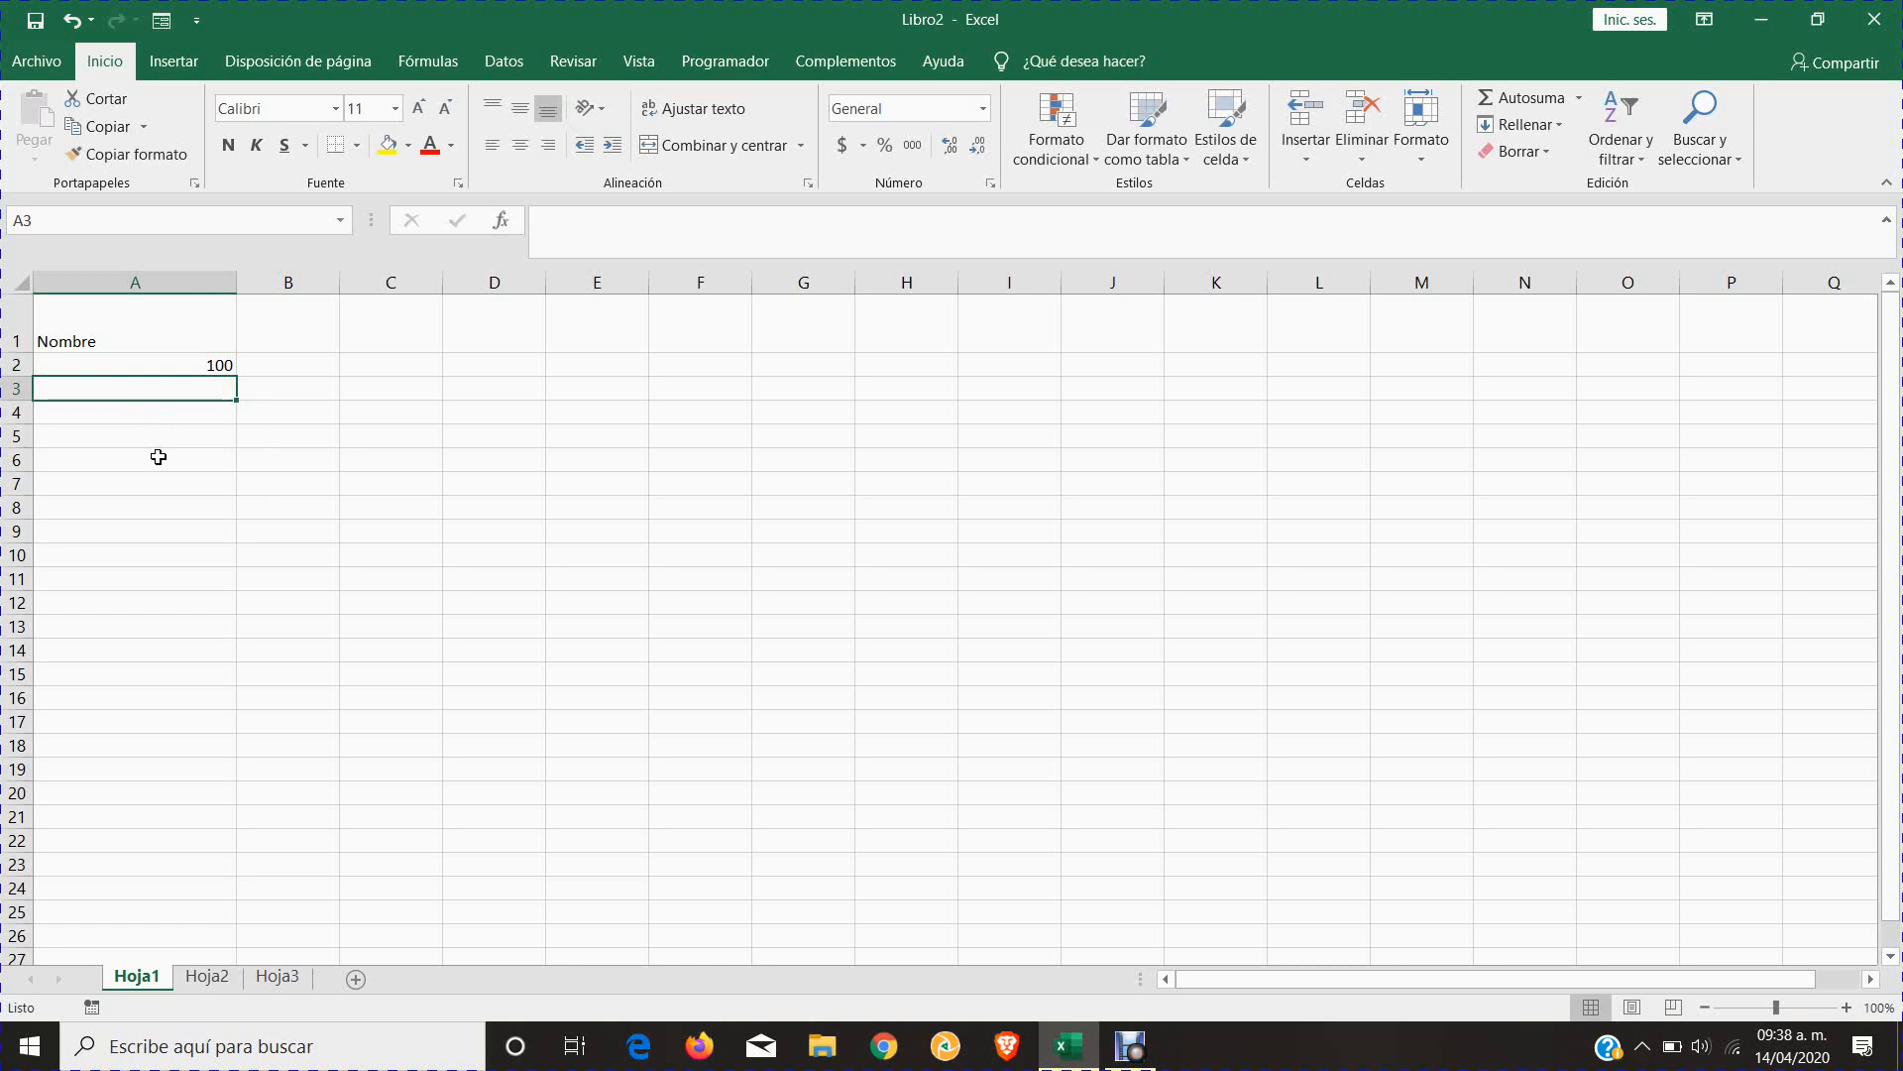
type("14/")
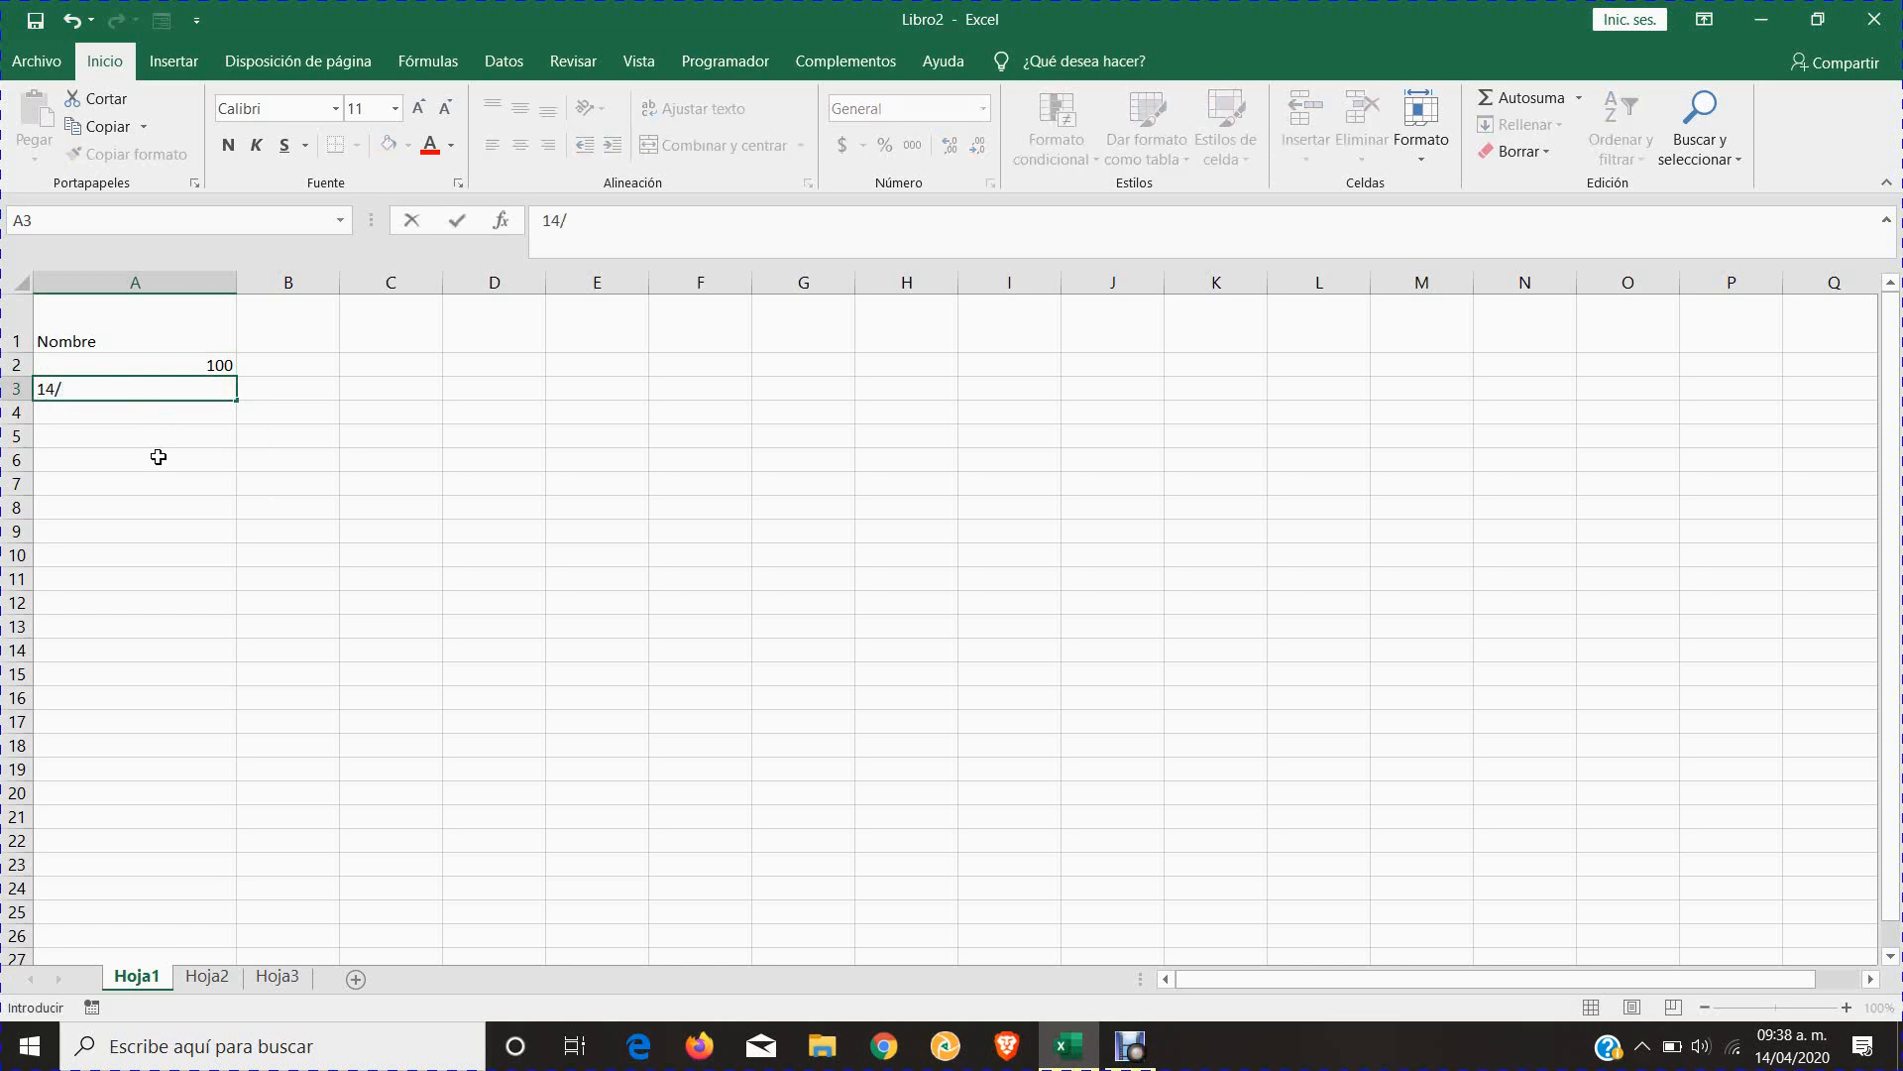
type("04/2020")
key("Return")
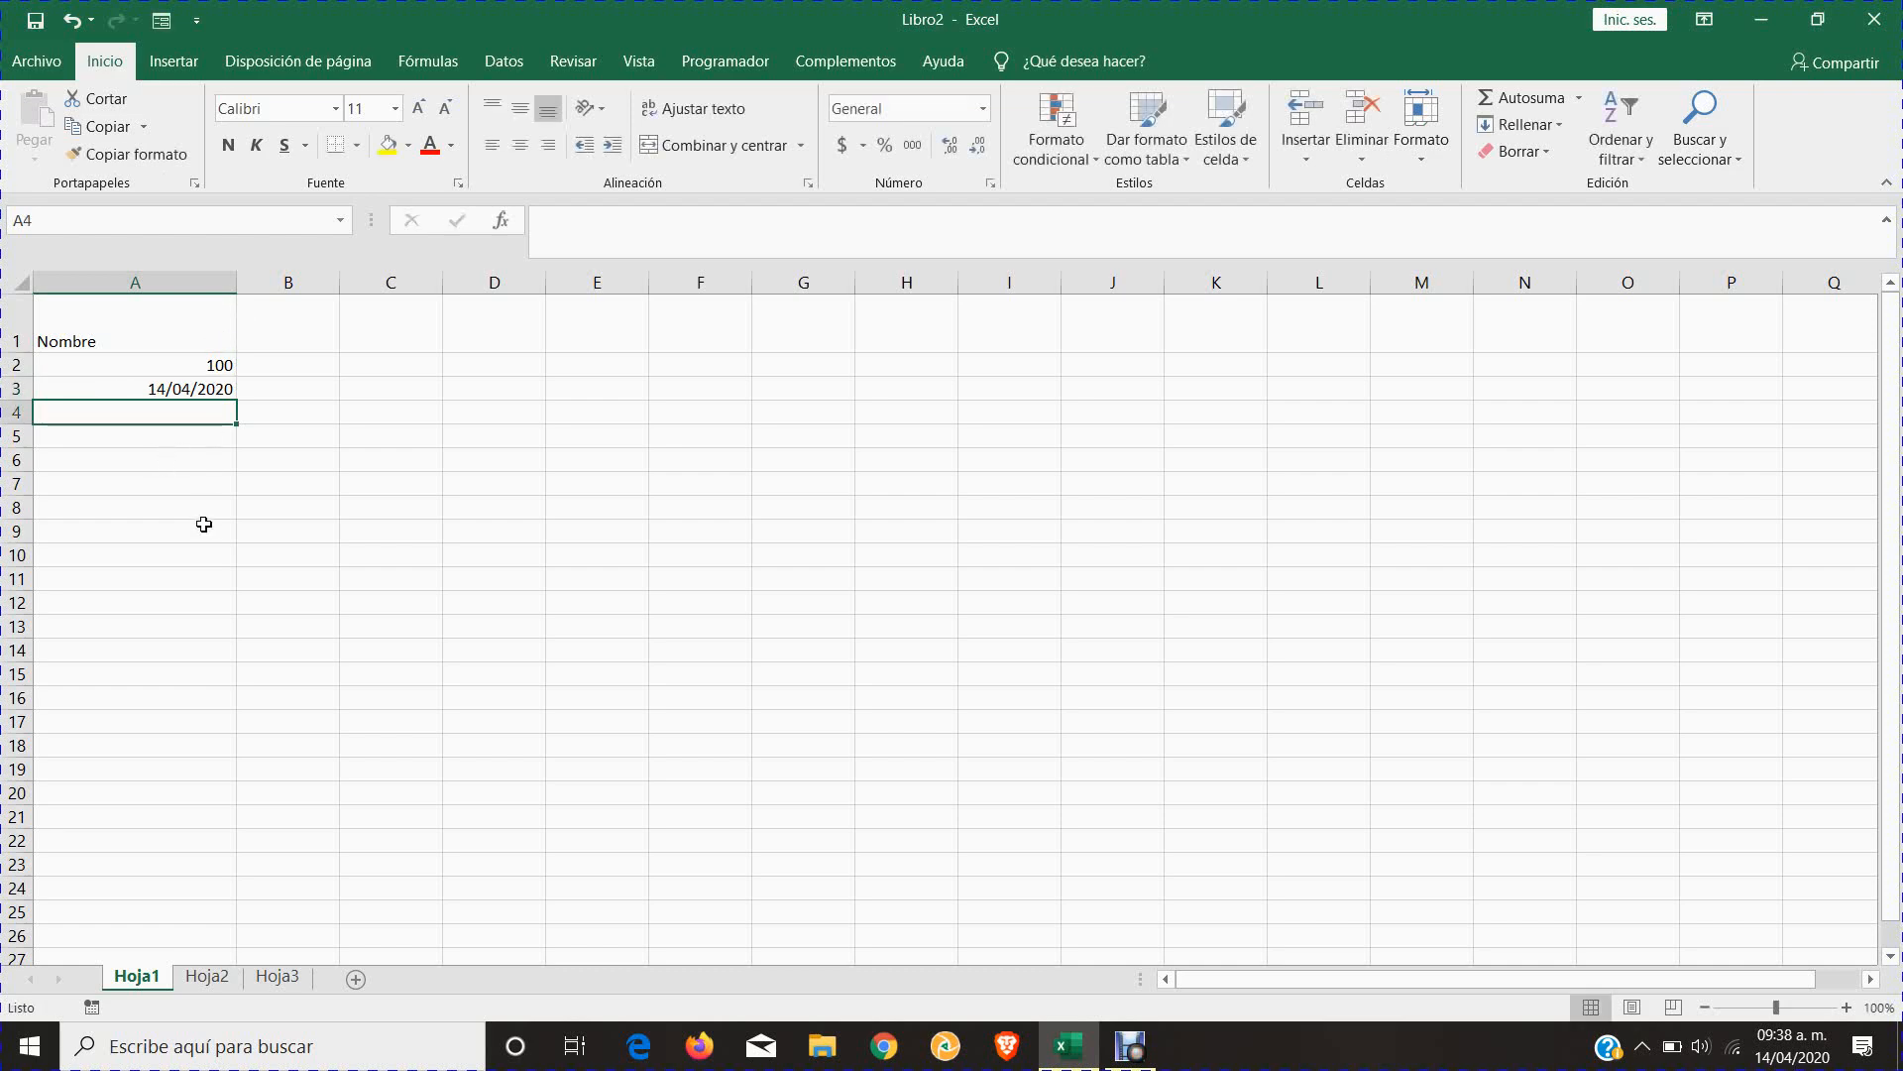
- Compare how the text, number and date entries in cells A1, A2 and A3 are aligned and formatted
left_click(178, 384)
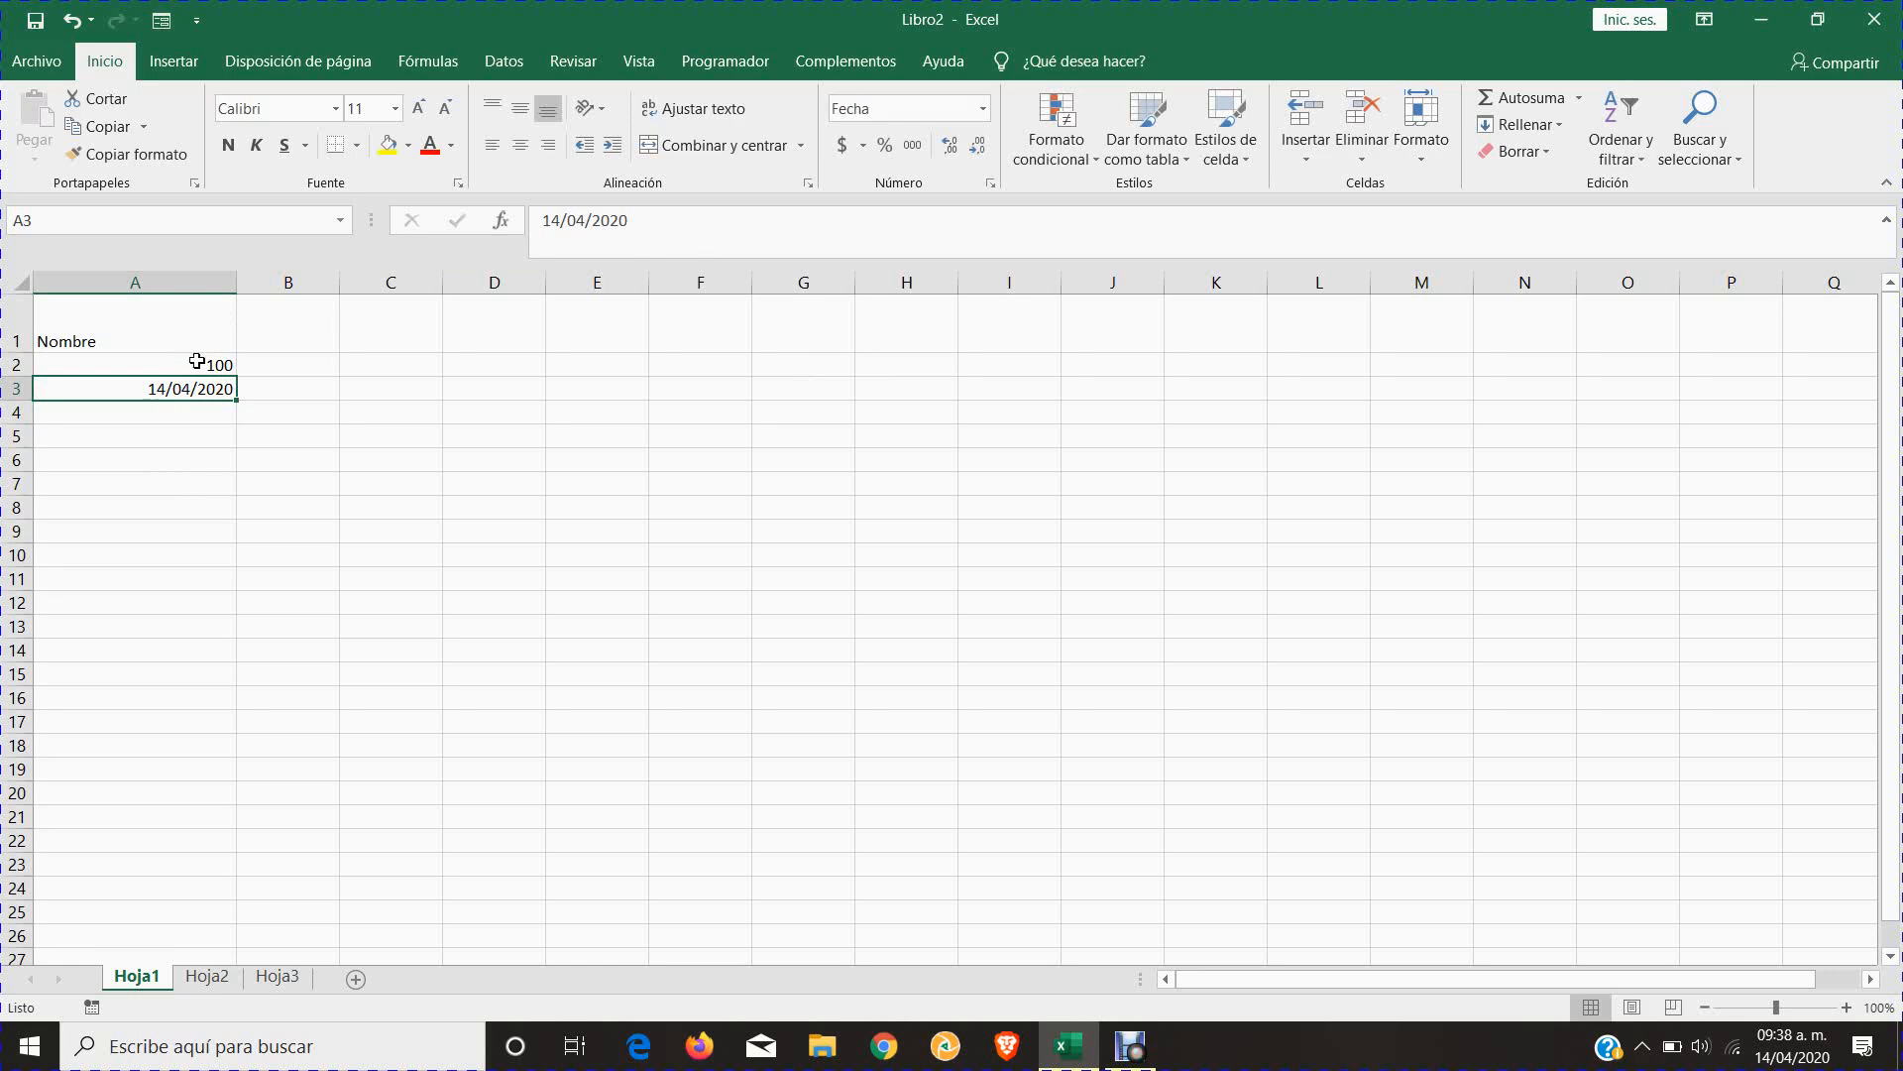
left_click(193, 363)
left_click(195, 341)
left_click(198, 362)
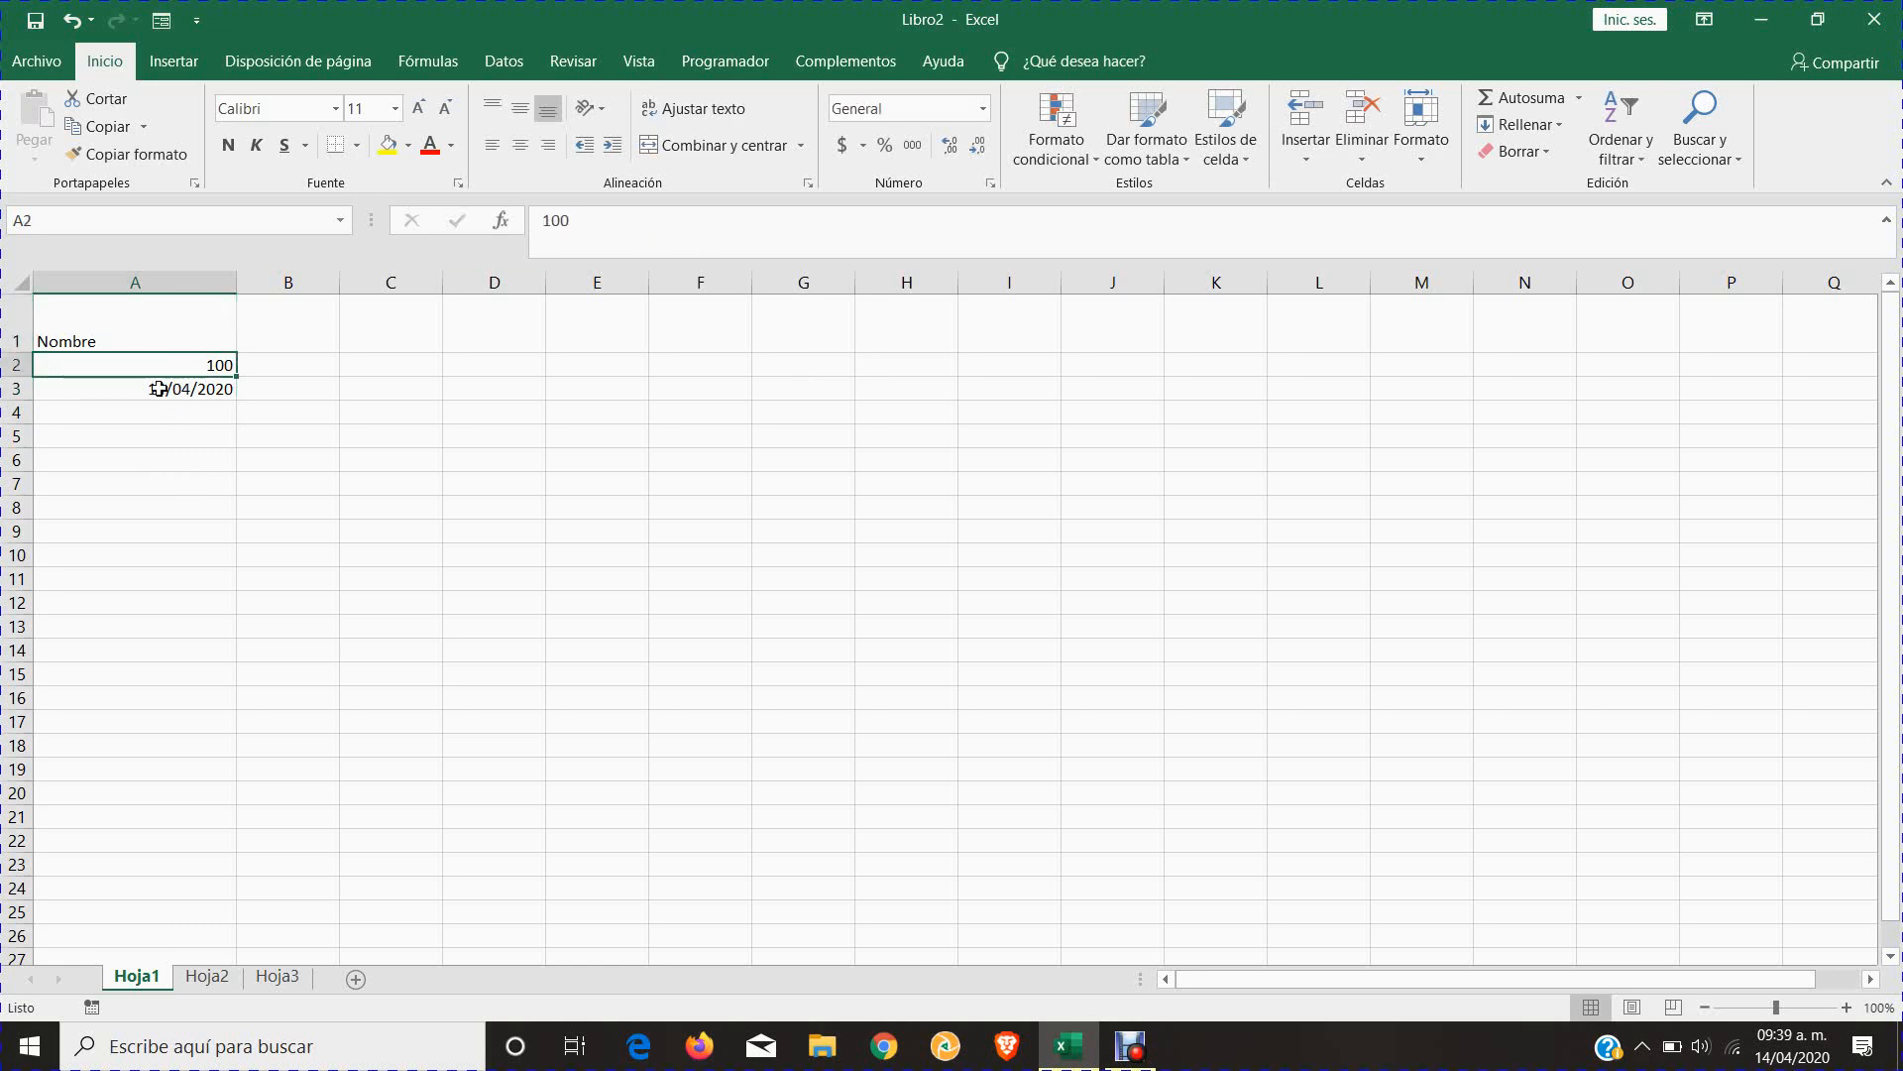
left_click(164, 386)
left_click(187, 337)
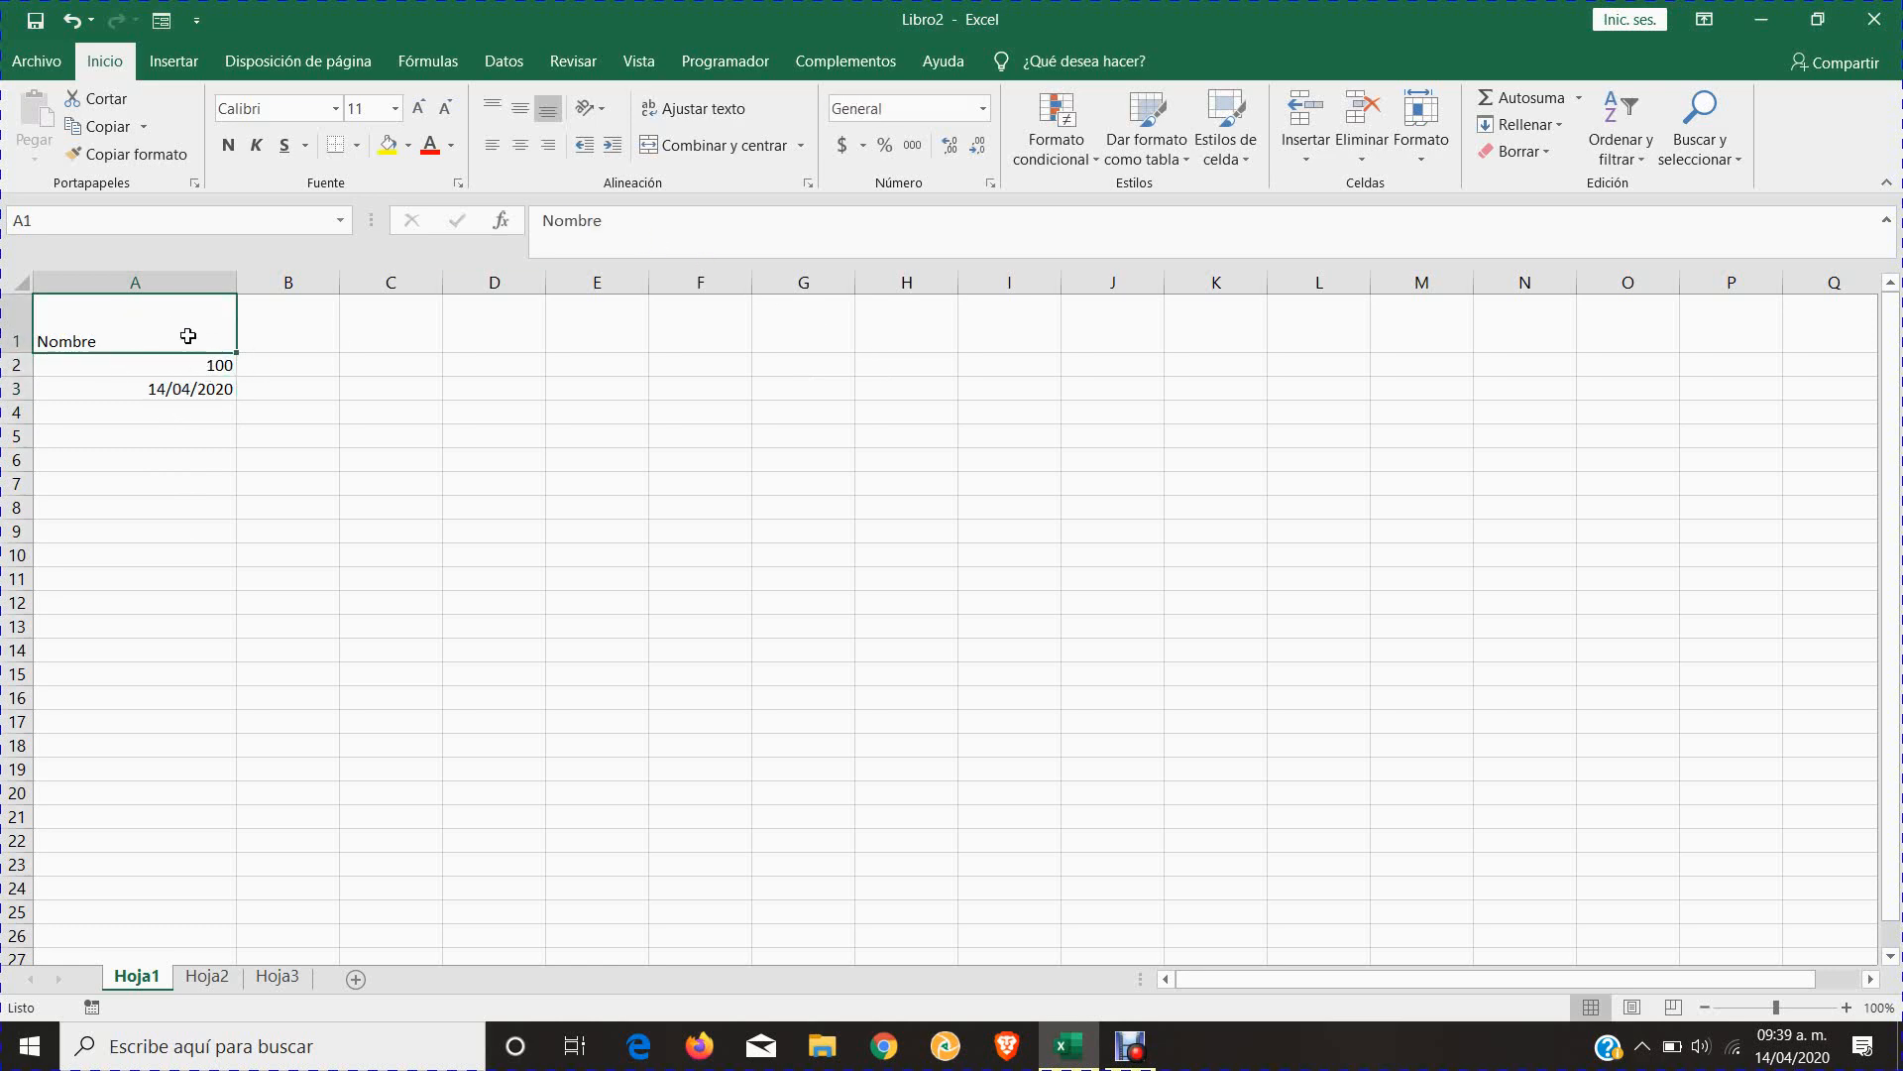
left_click(144, 371)
left_click(159, 389)
left_click(180, 367)
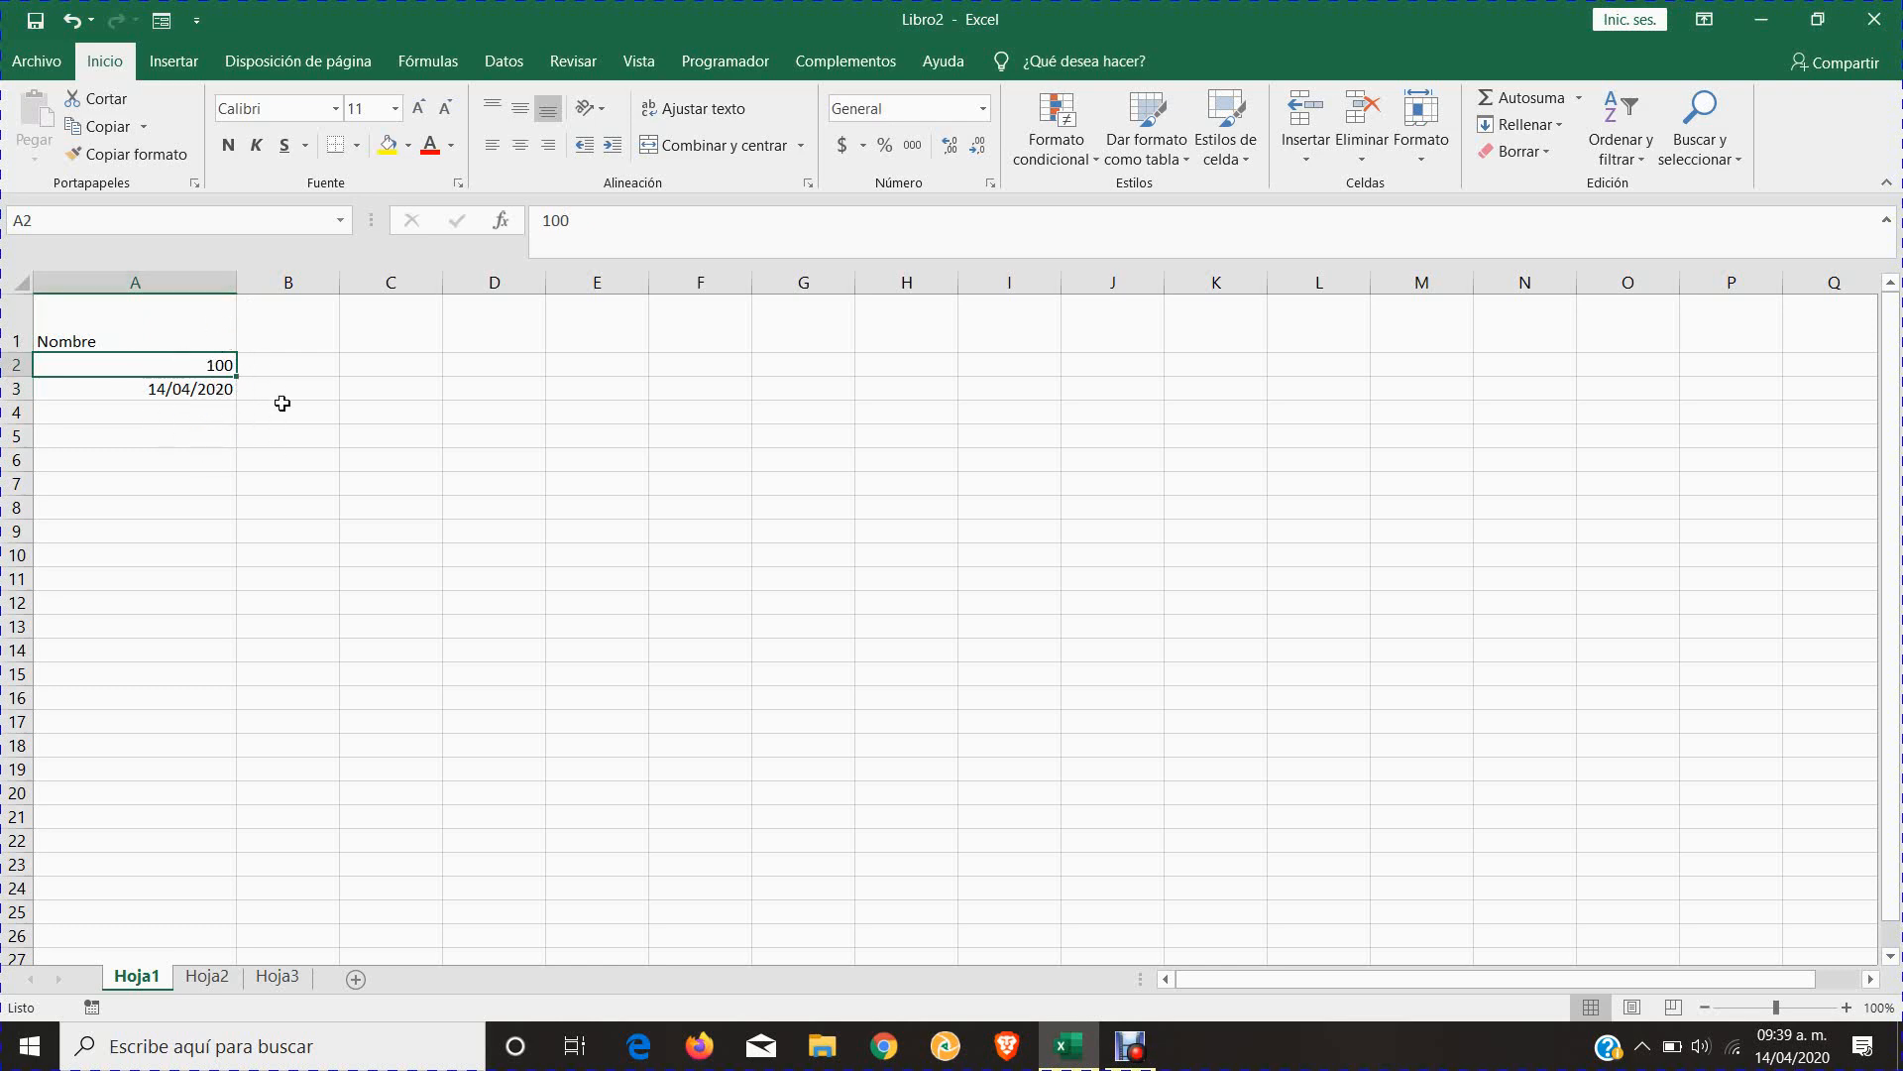
left_click(154, 324)
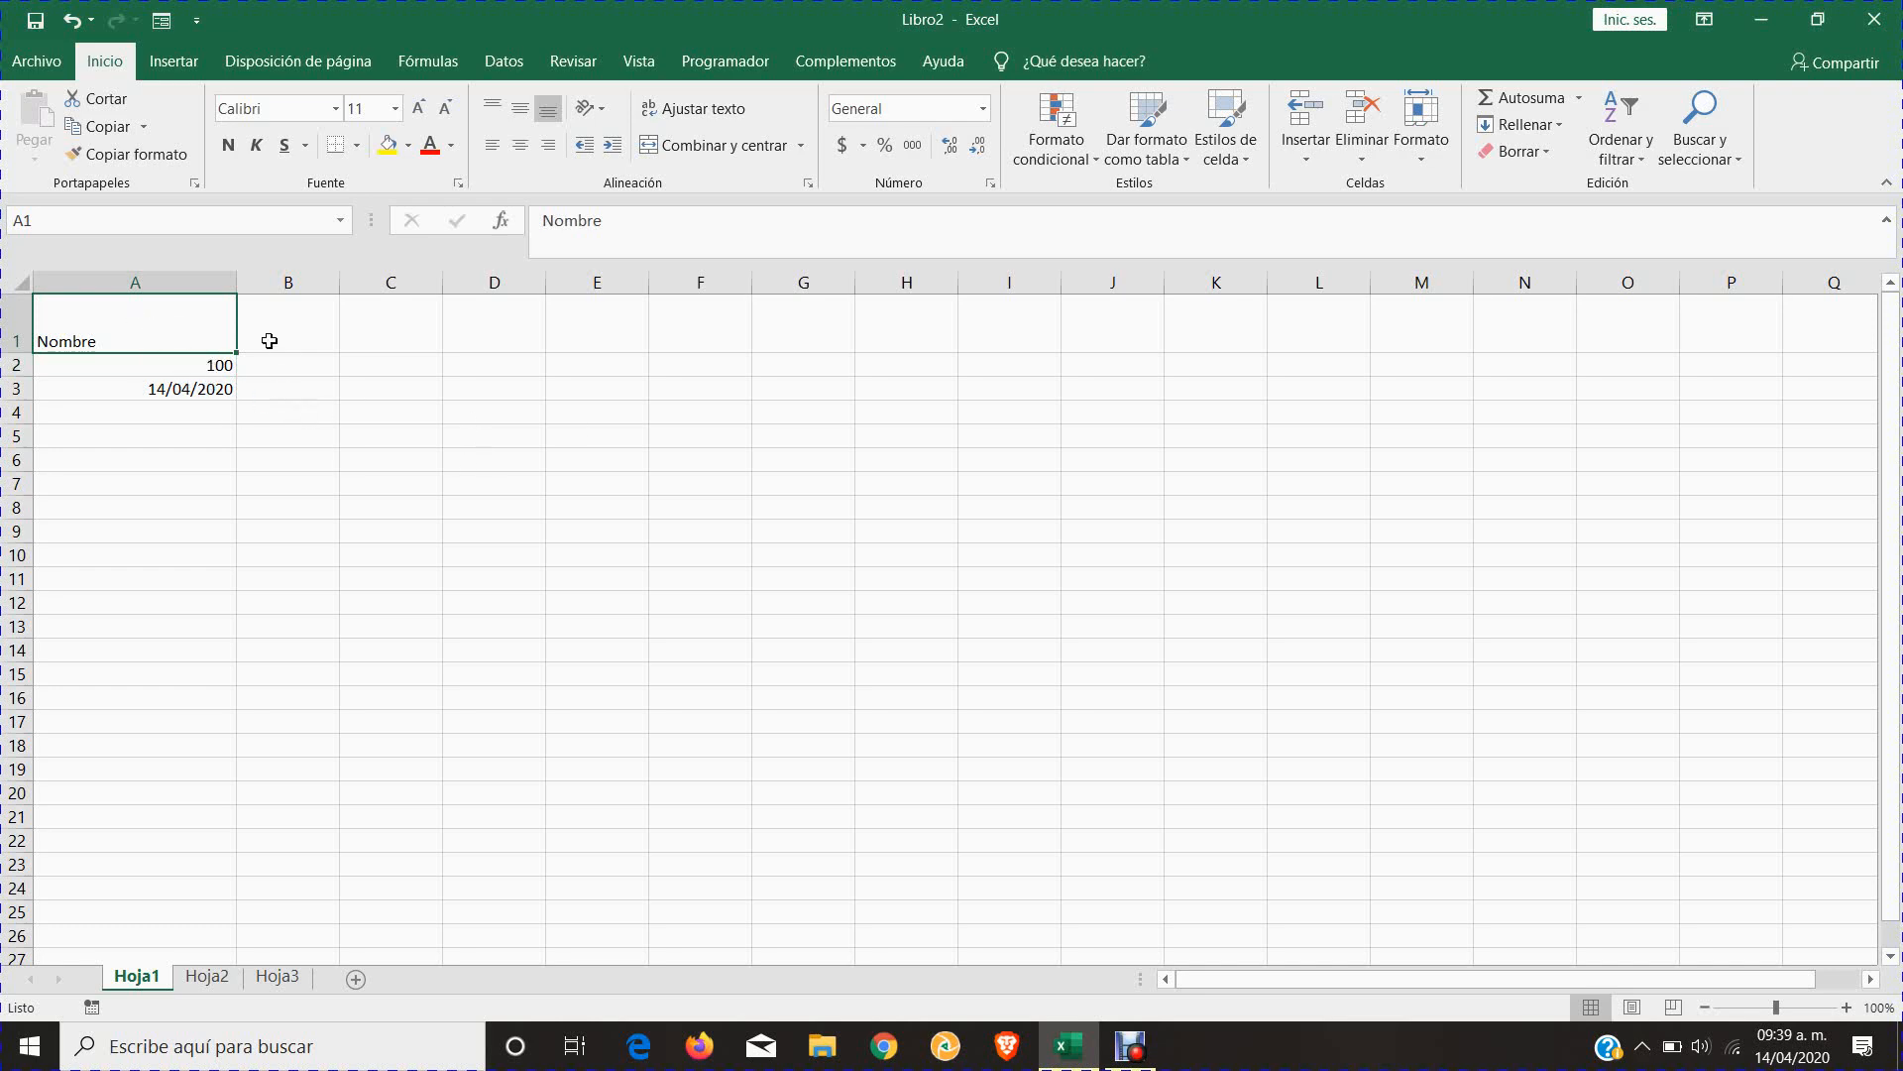
- View the list of available number formats for the empty cell D3 and close it unchanged
left_click(508, 382)
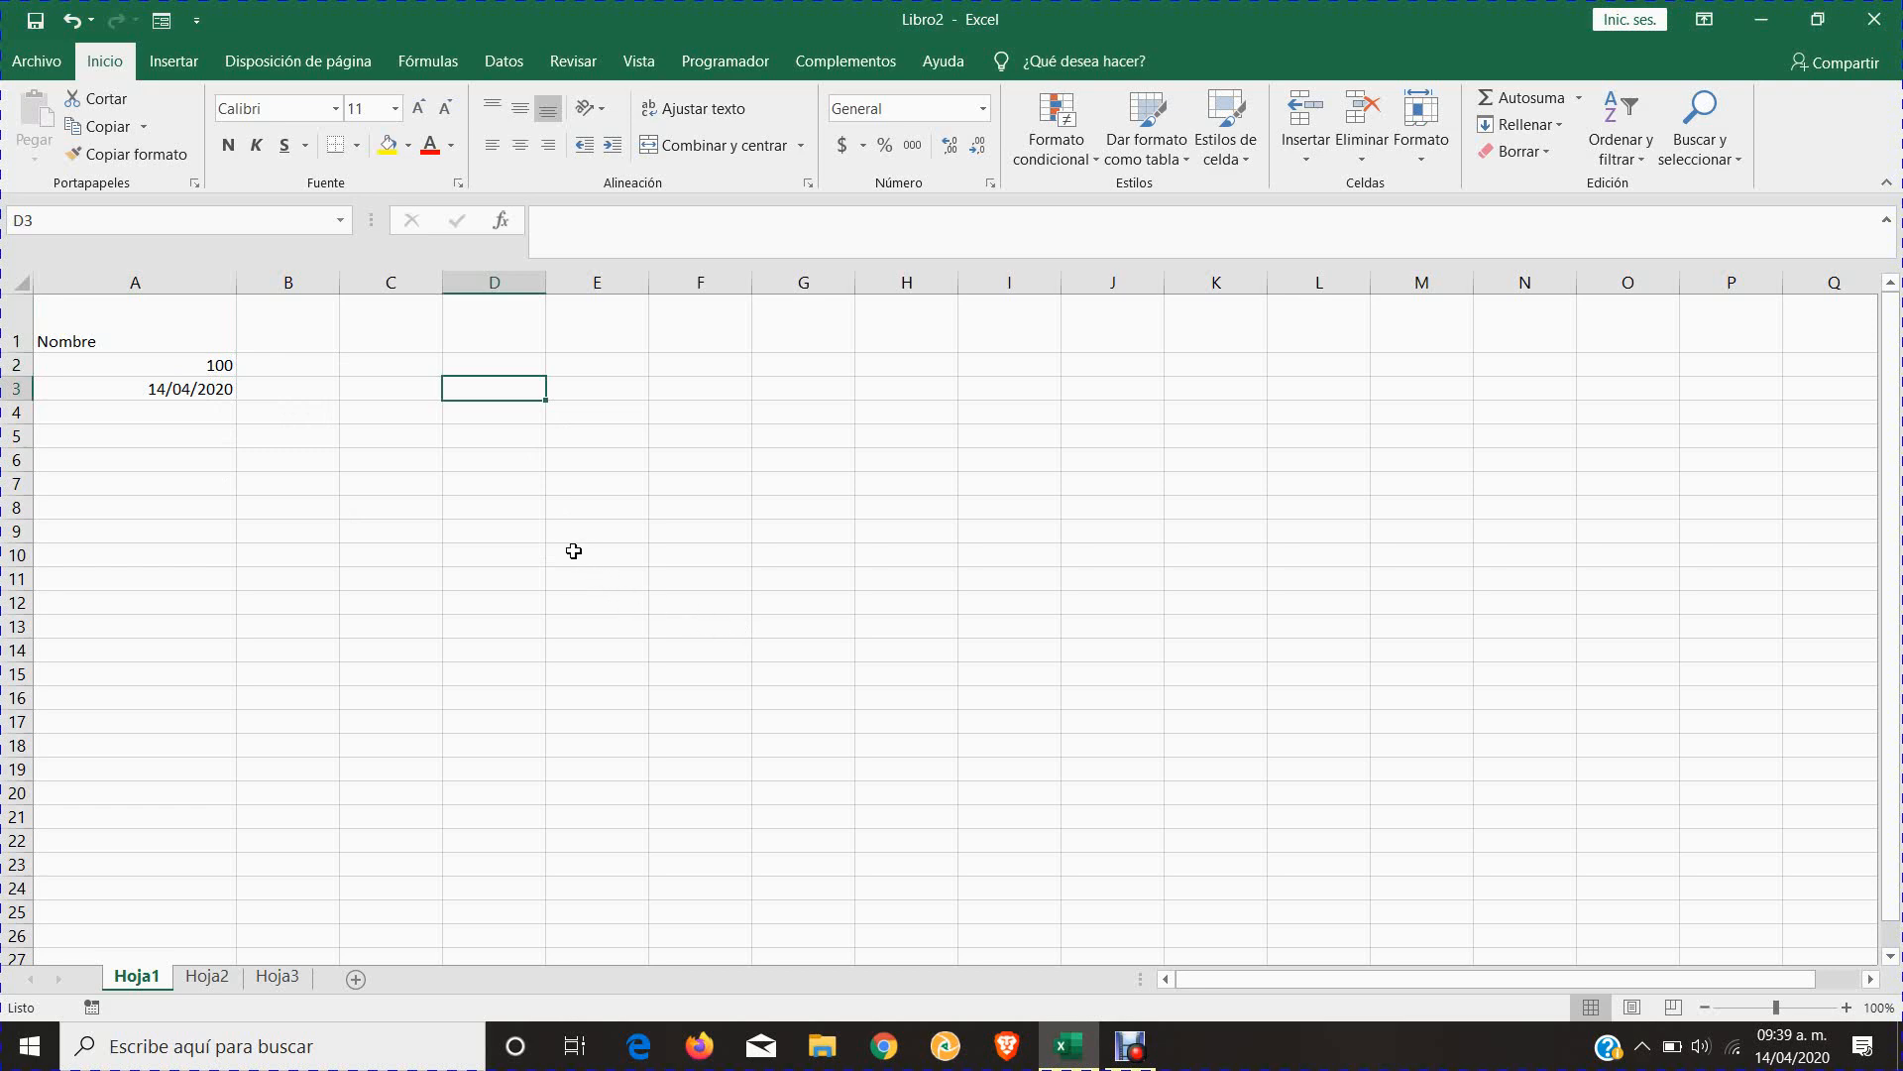
left_click(985, 109)
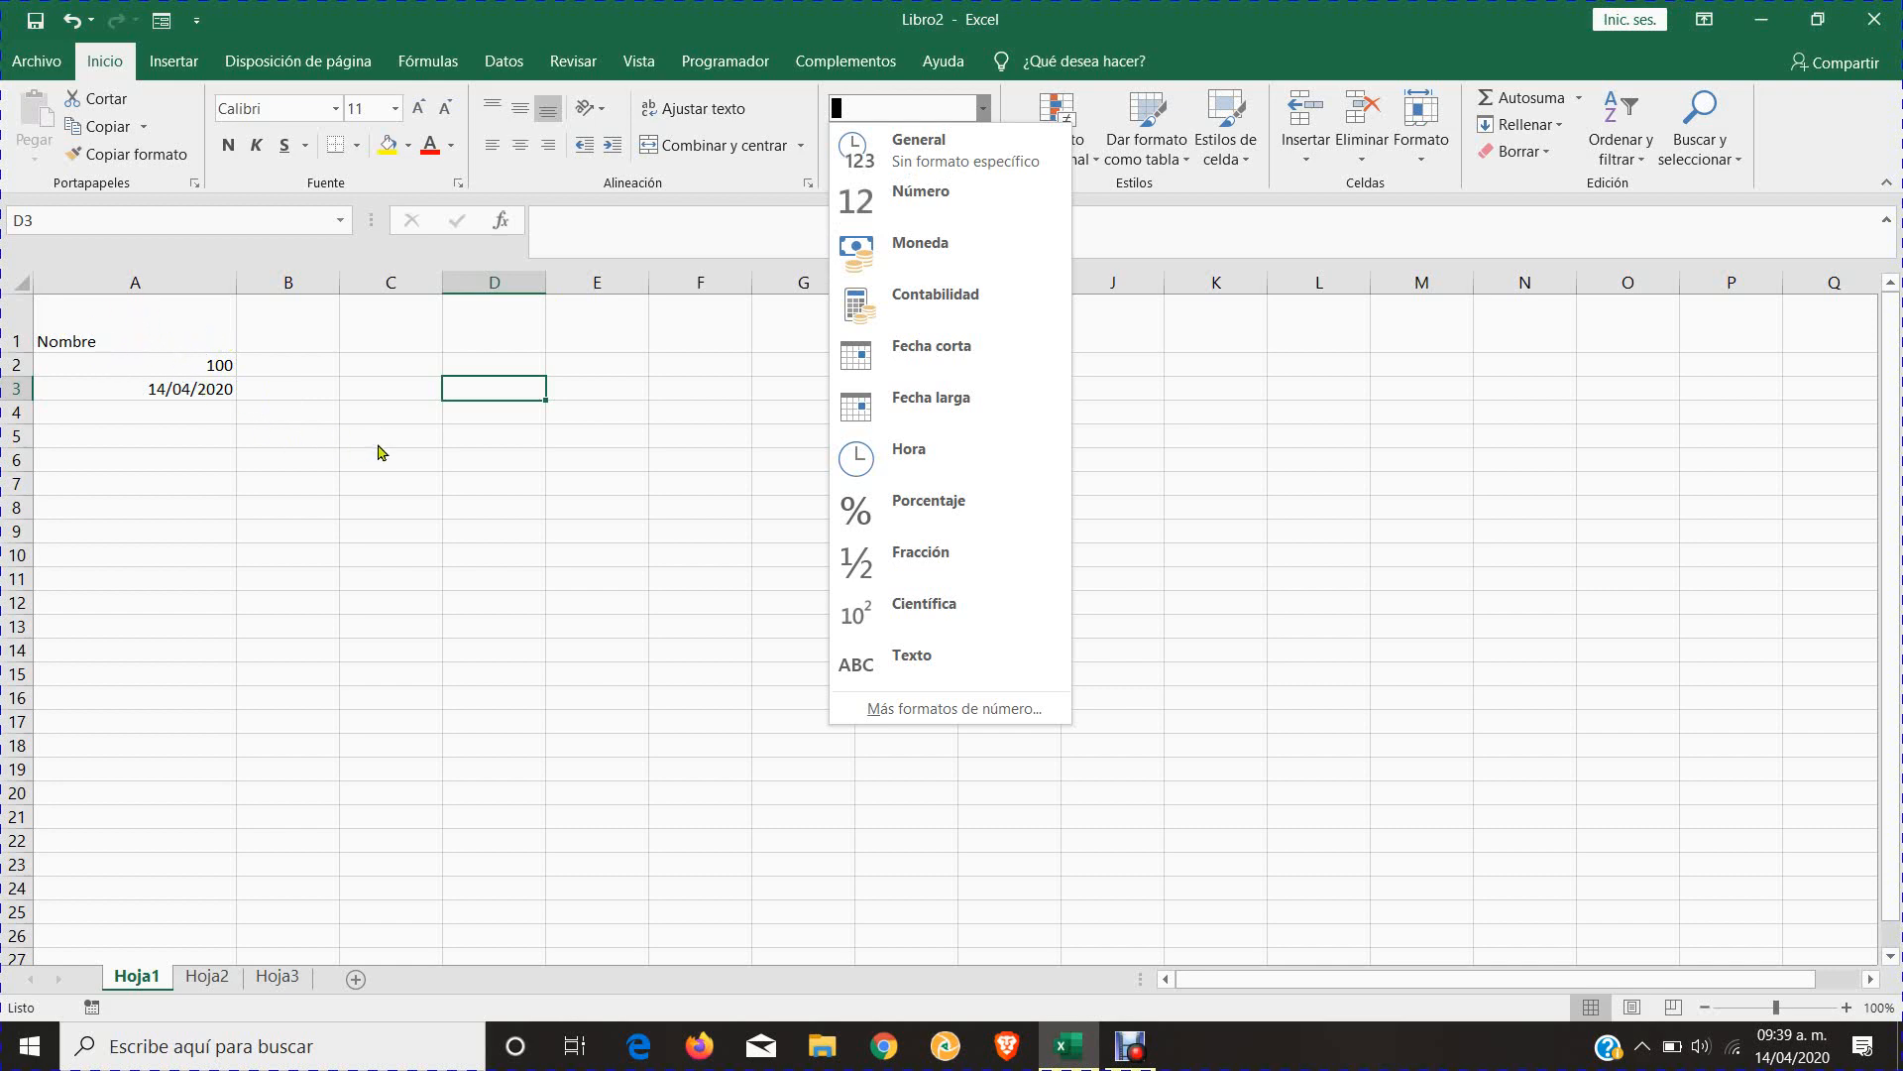
left_click(186, 363)
- Check the number and date cells A2 and A3, and view the format previews offered for the date
left_click(186, 365)
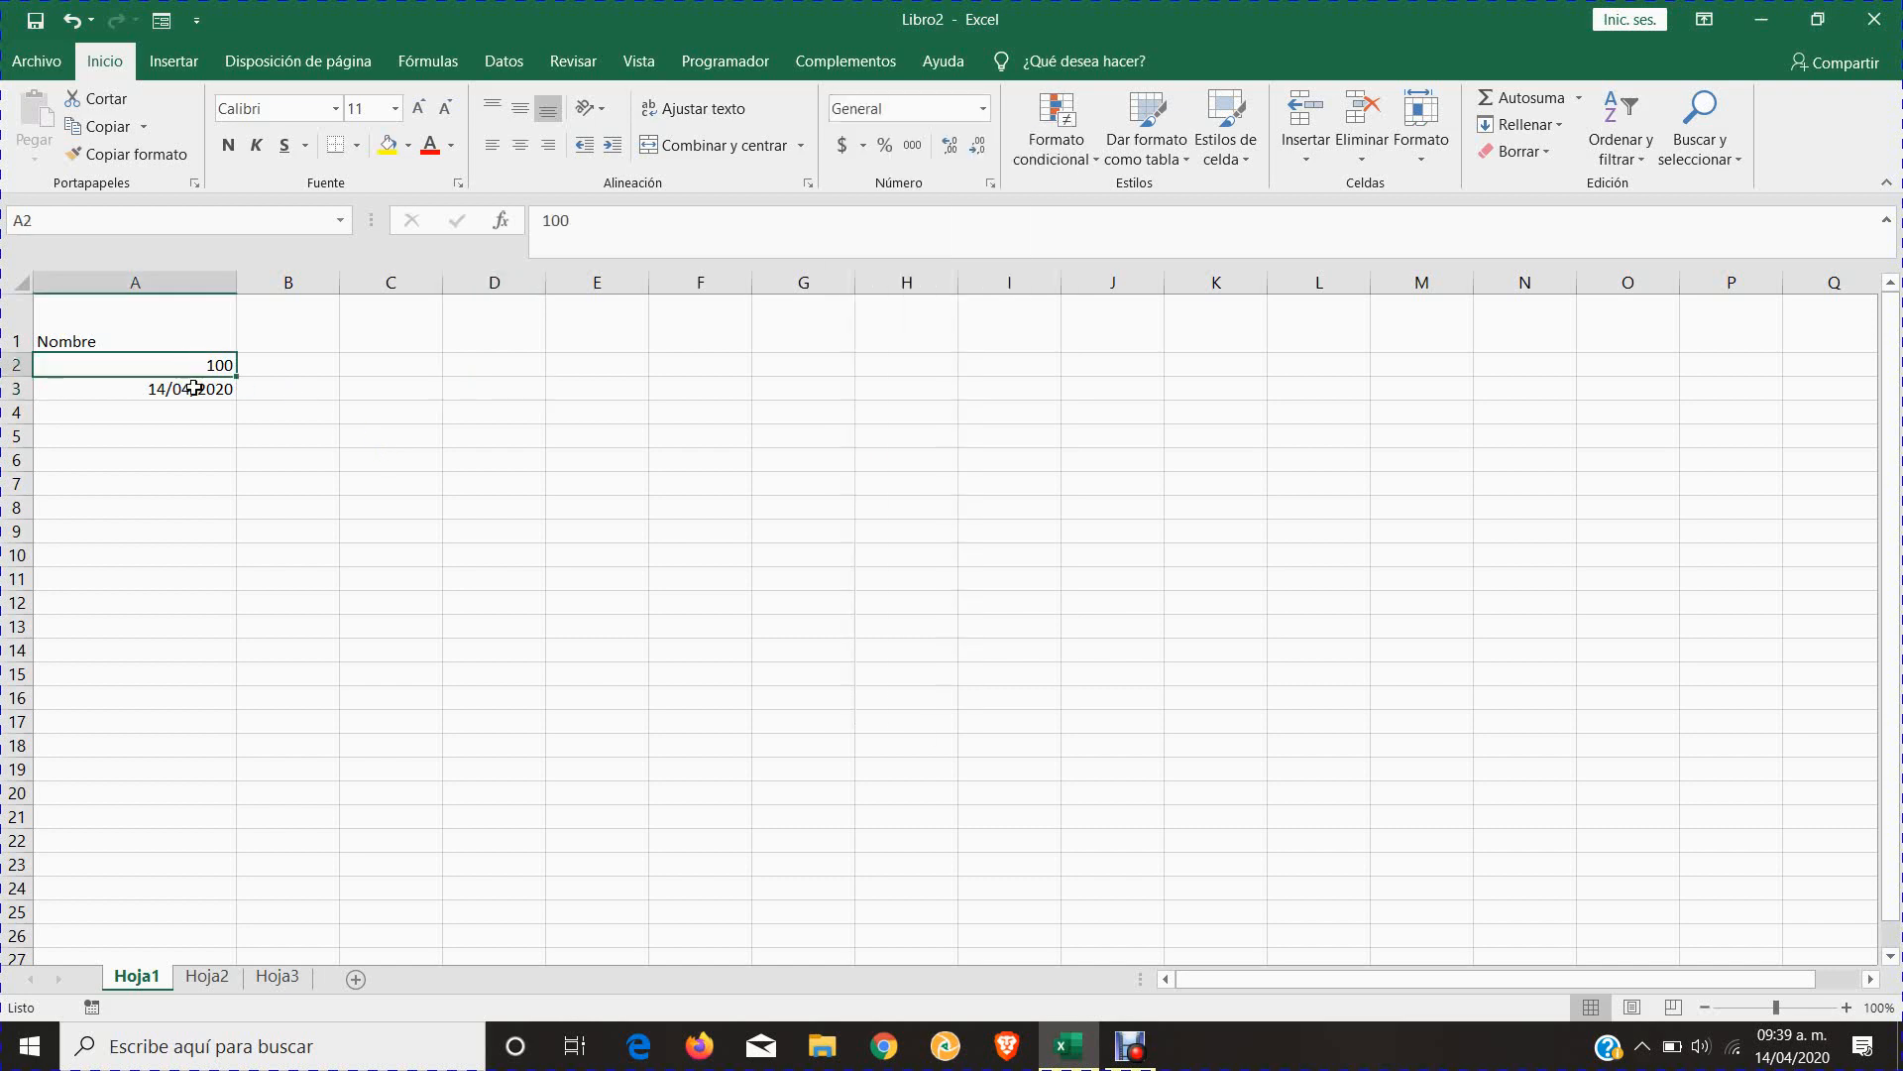
left_click(193, 387)
left_click(193, 364)
left_click(211, 390)
left_click(982, 108)
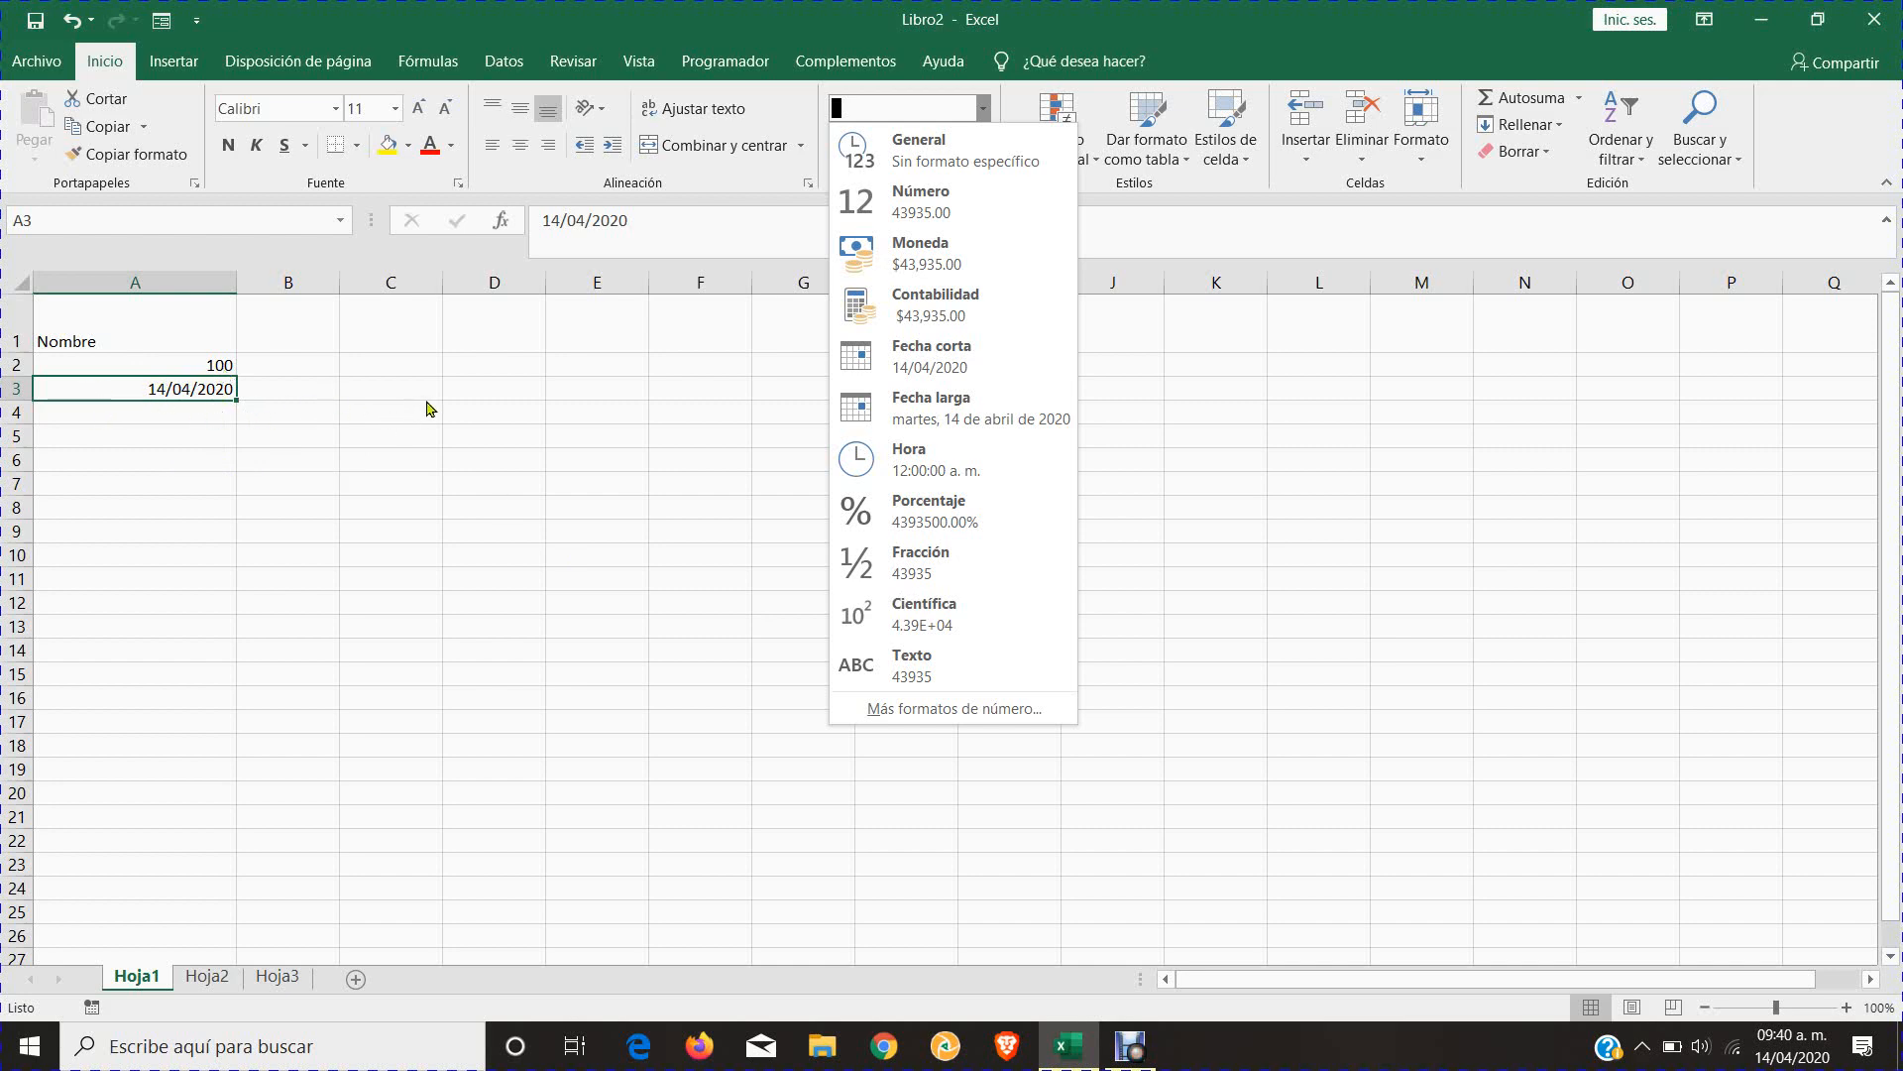
left_click(482, 413)
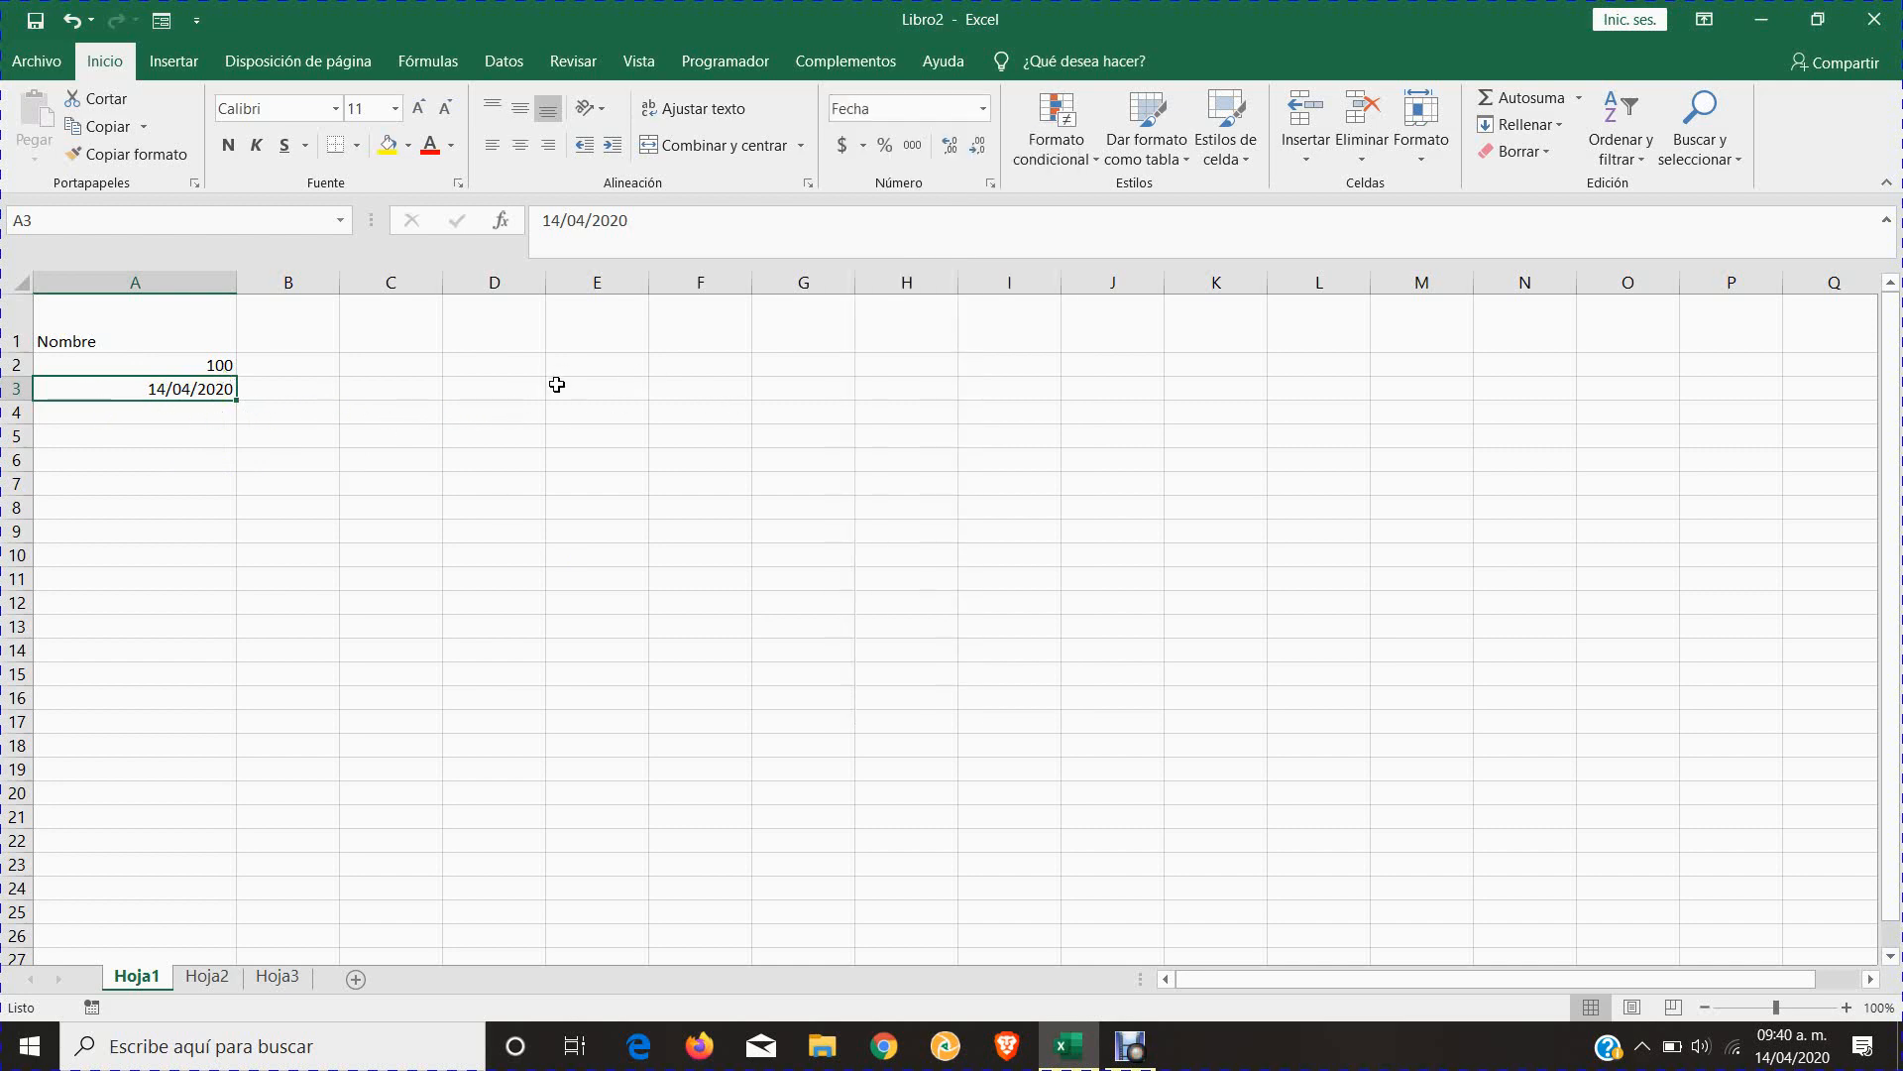
- Enter the month Enero in cell A6 and reselect that cell
left_click(351, 365)
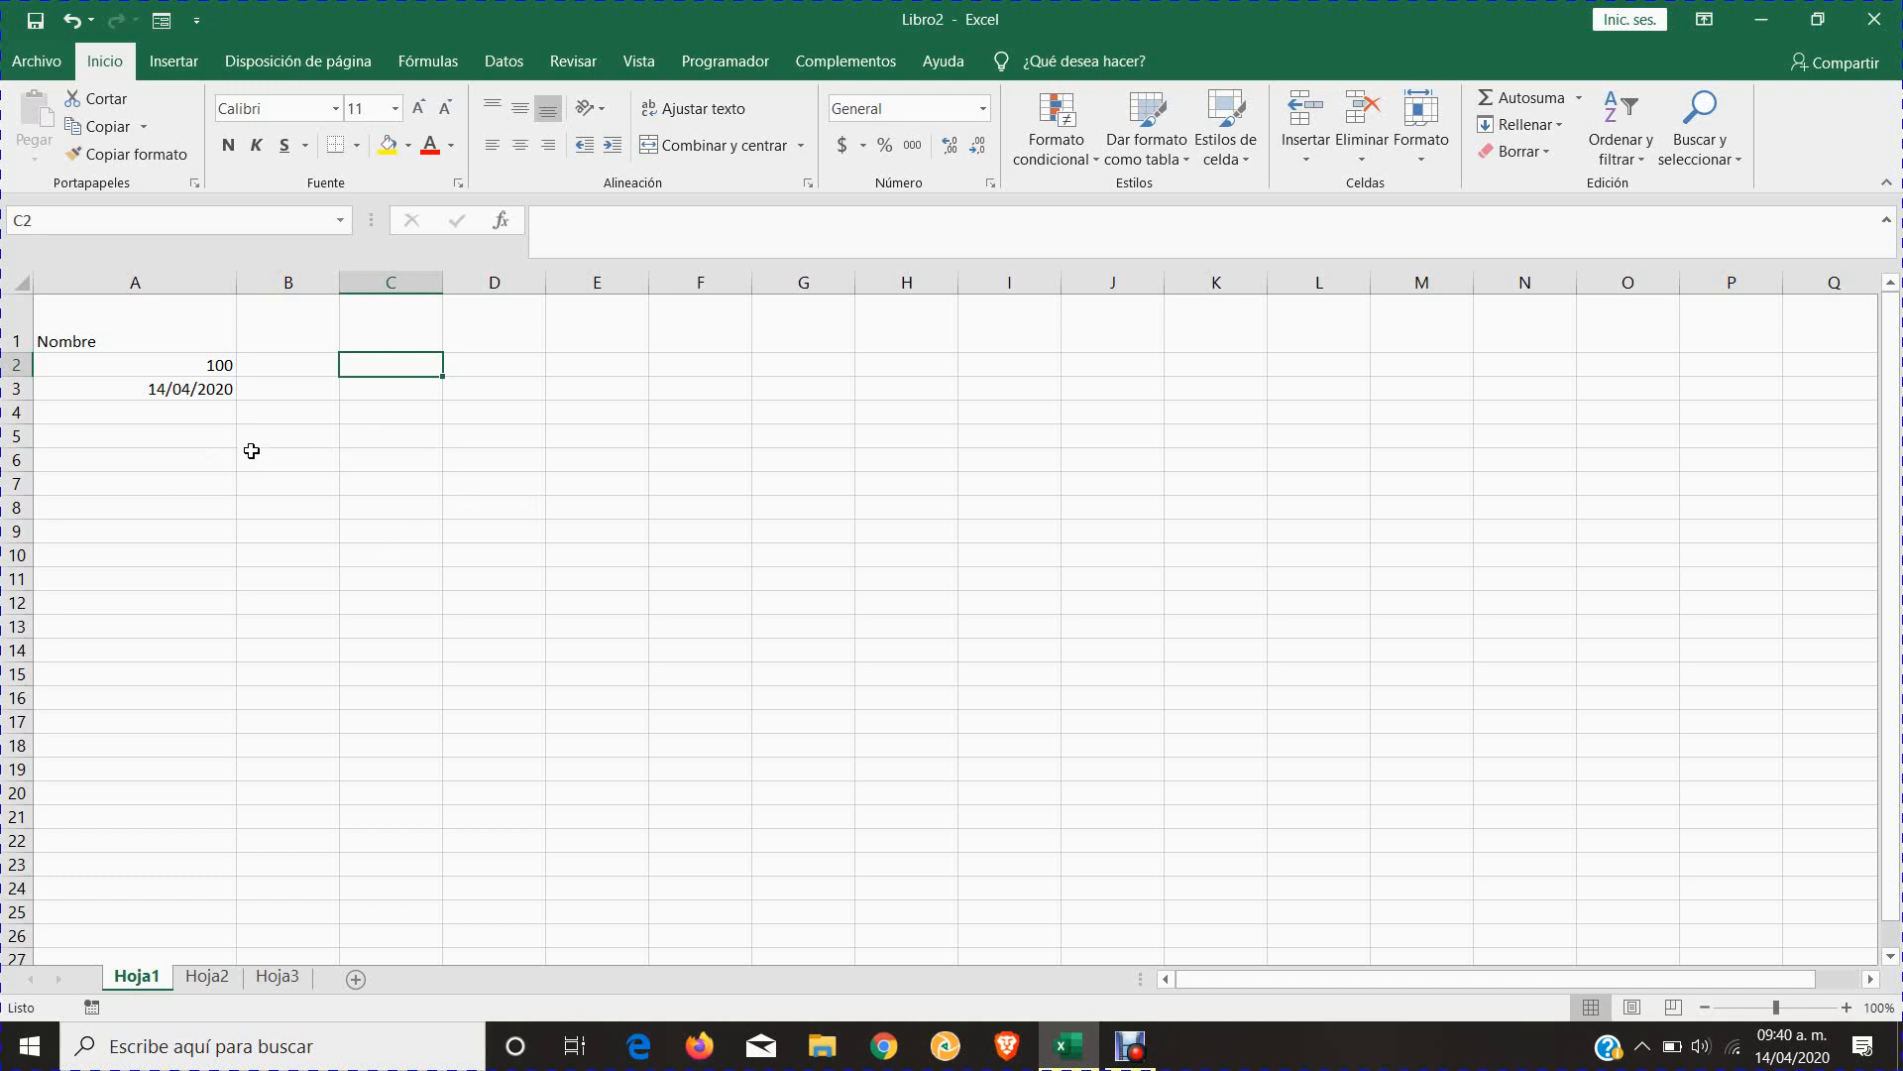
left_click(200, 458)
left_click(333, 487)
left_click(217, 461)
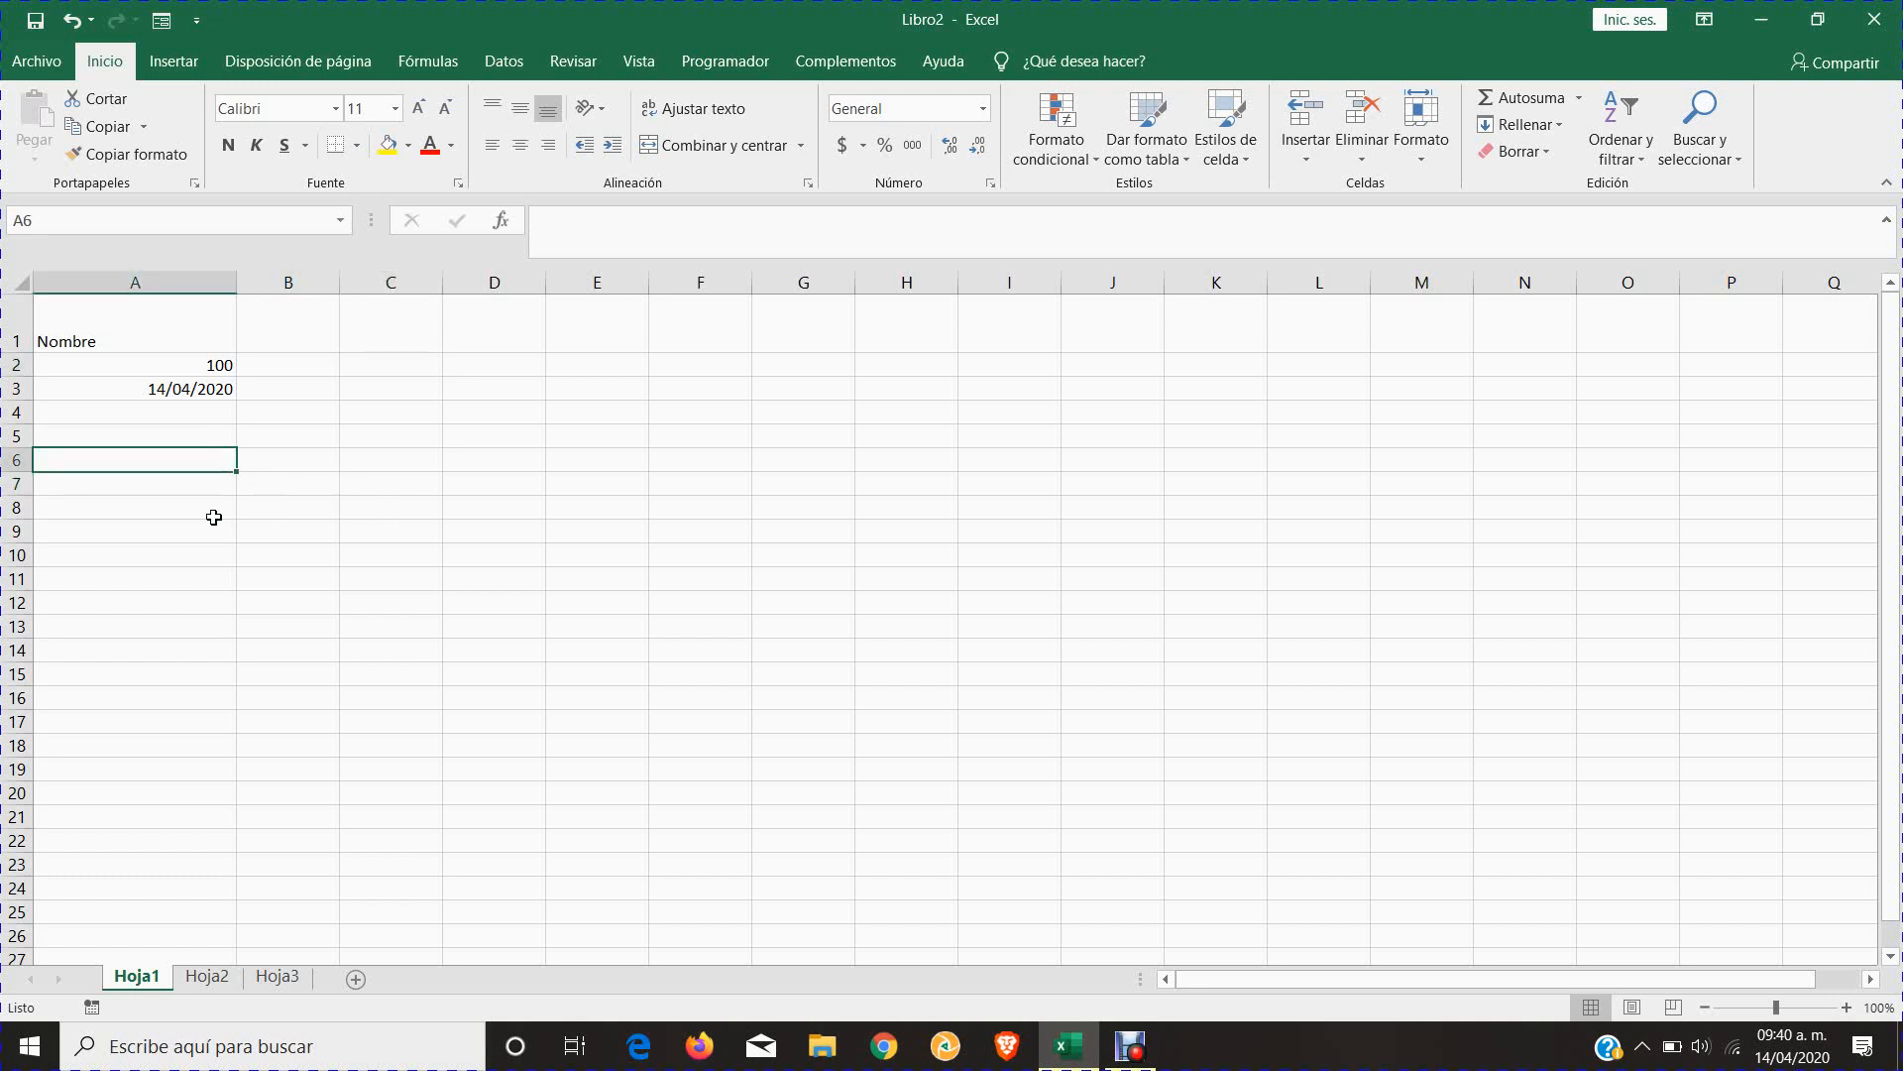
left_click(188, 510)
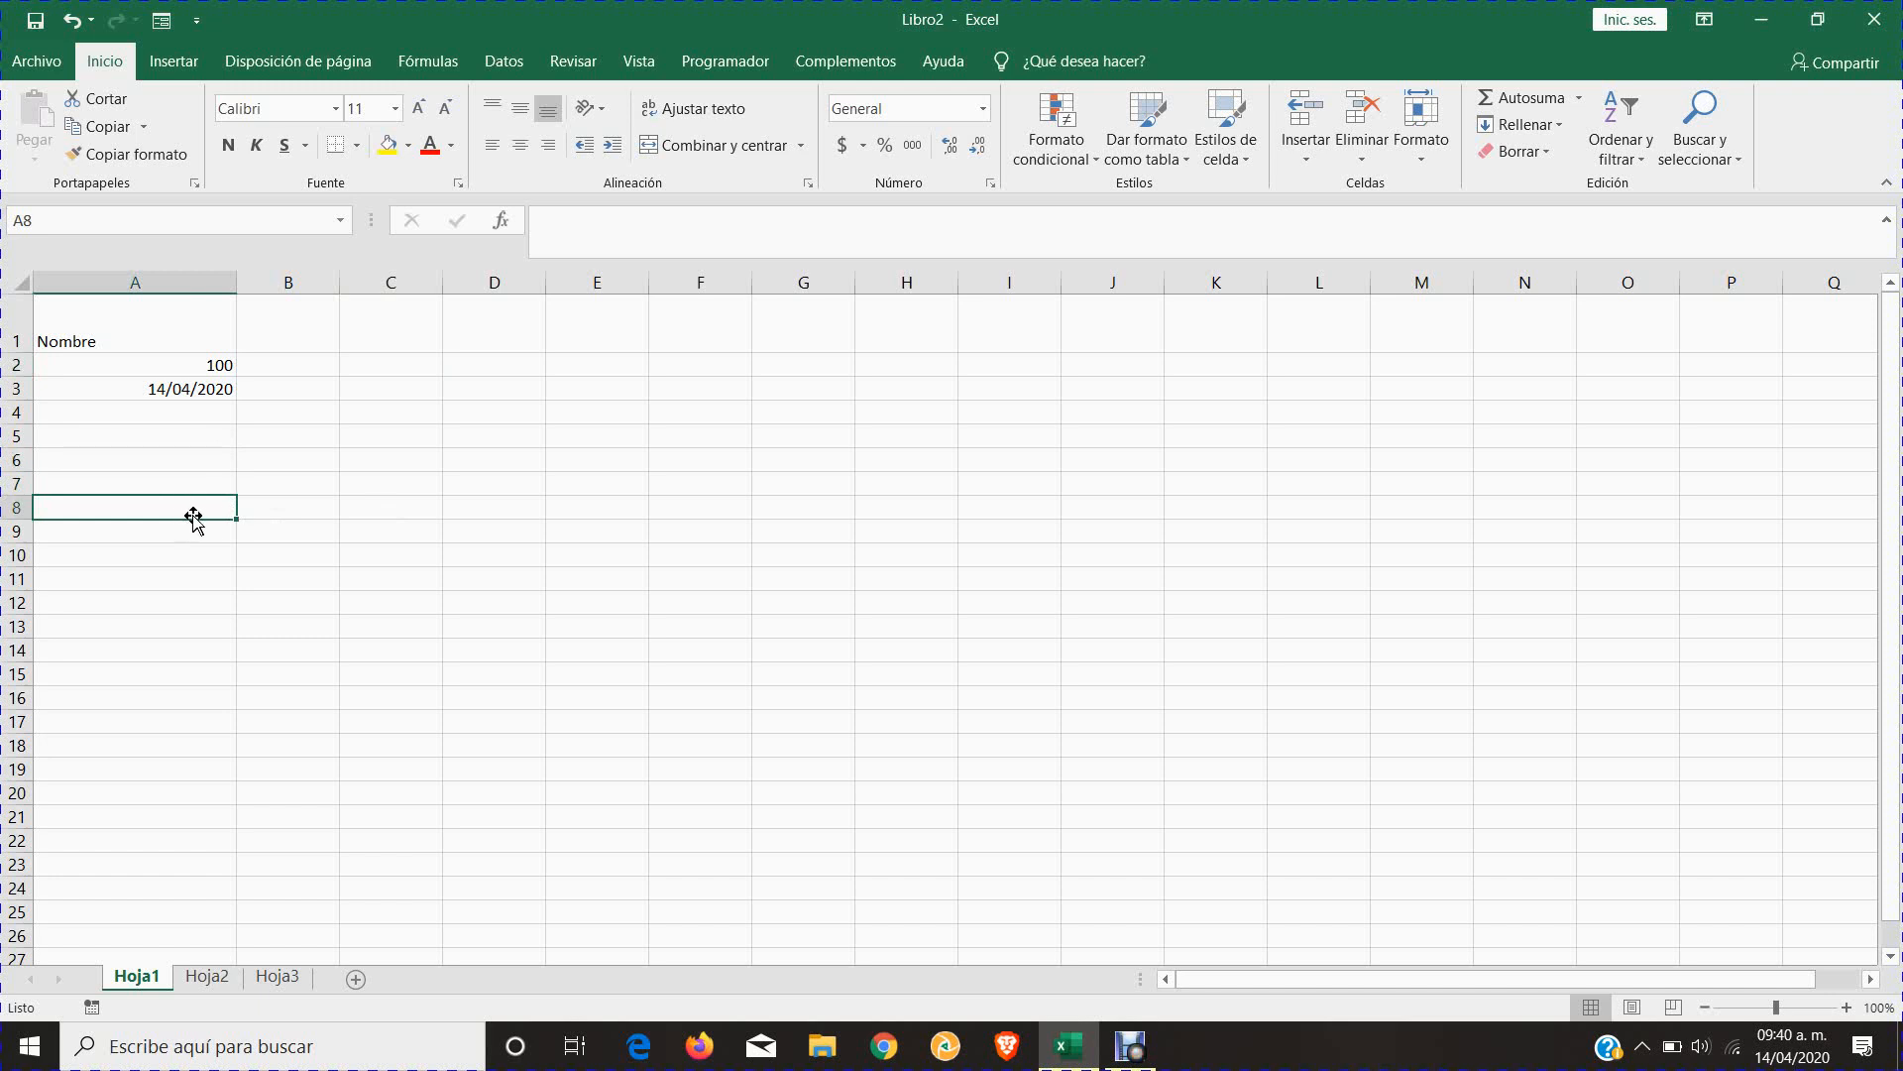
left_click(206, 460)
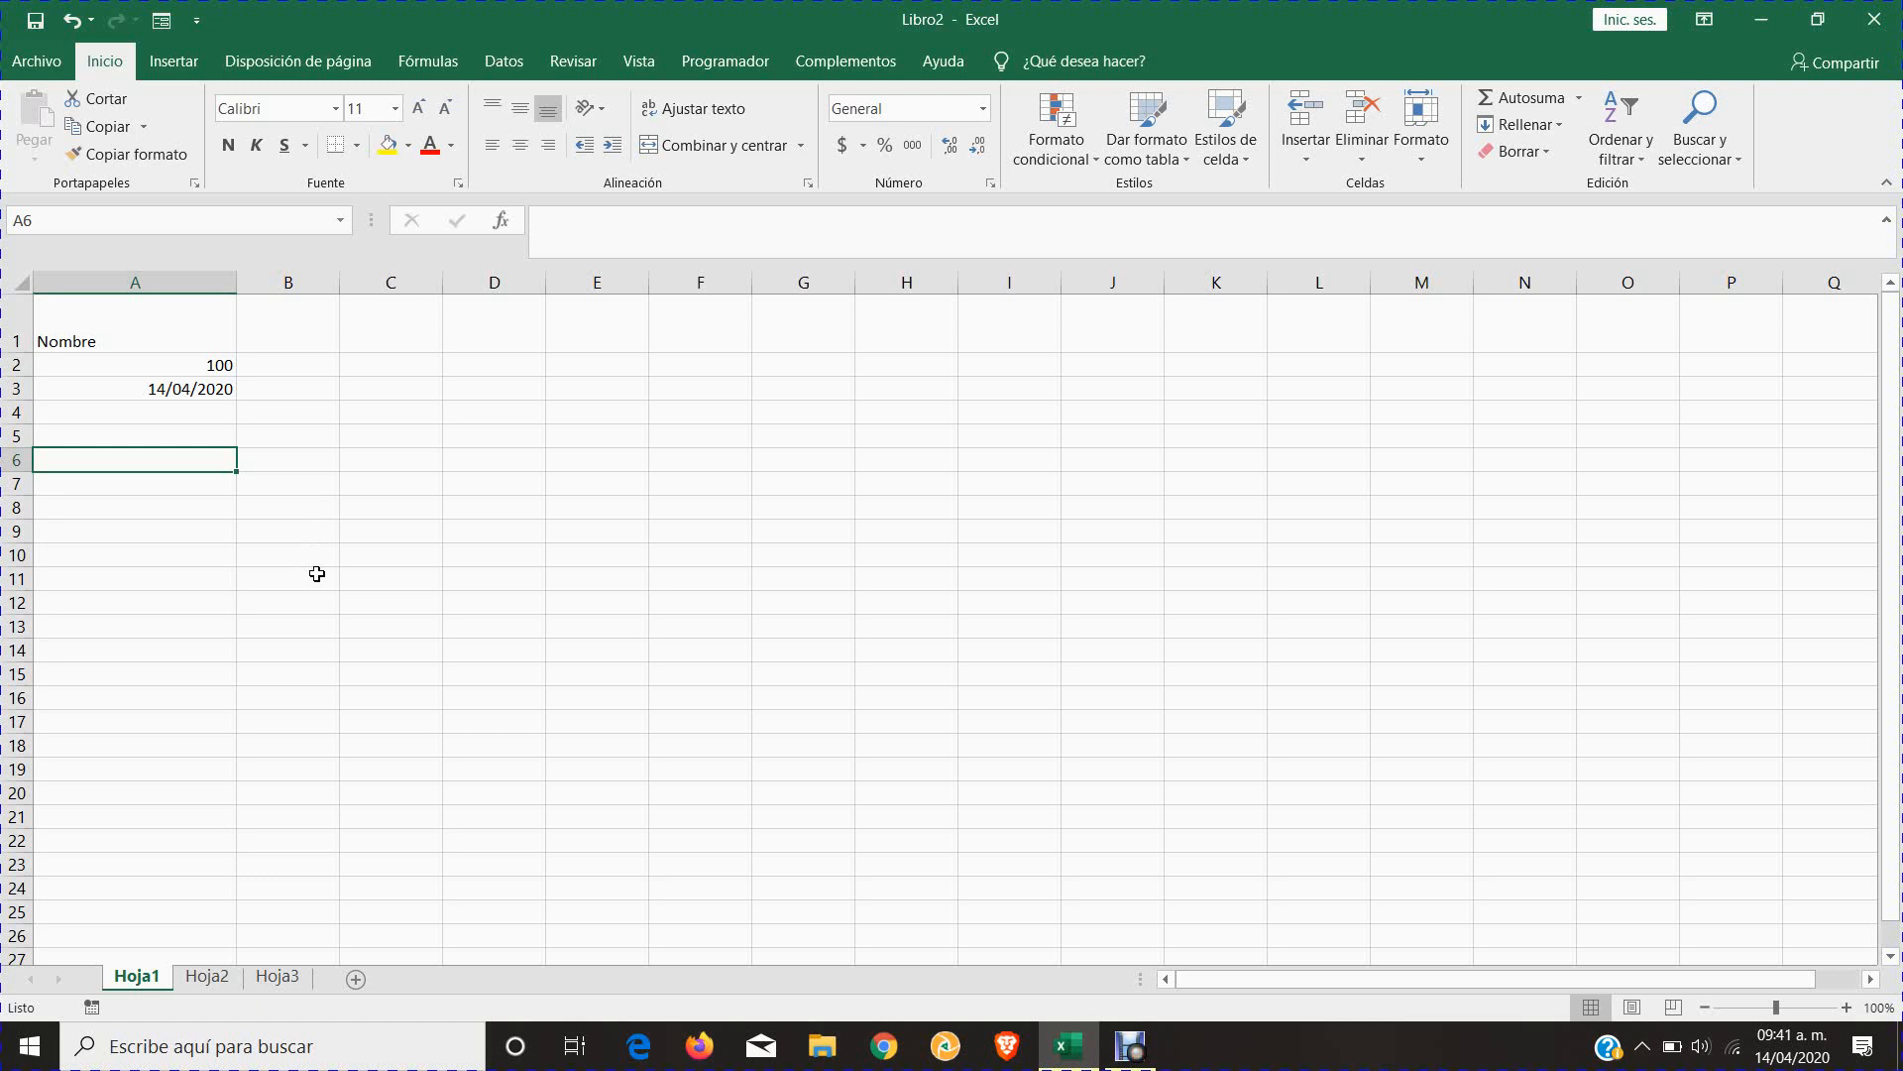
type("Enero")
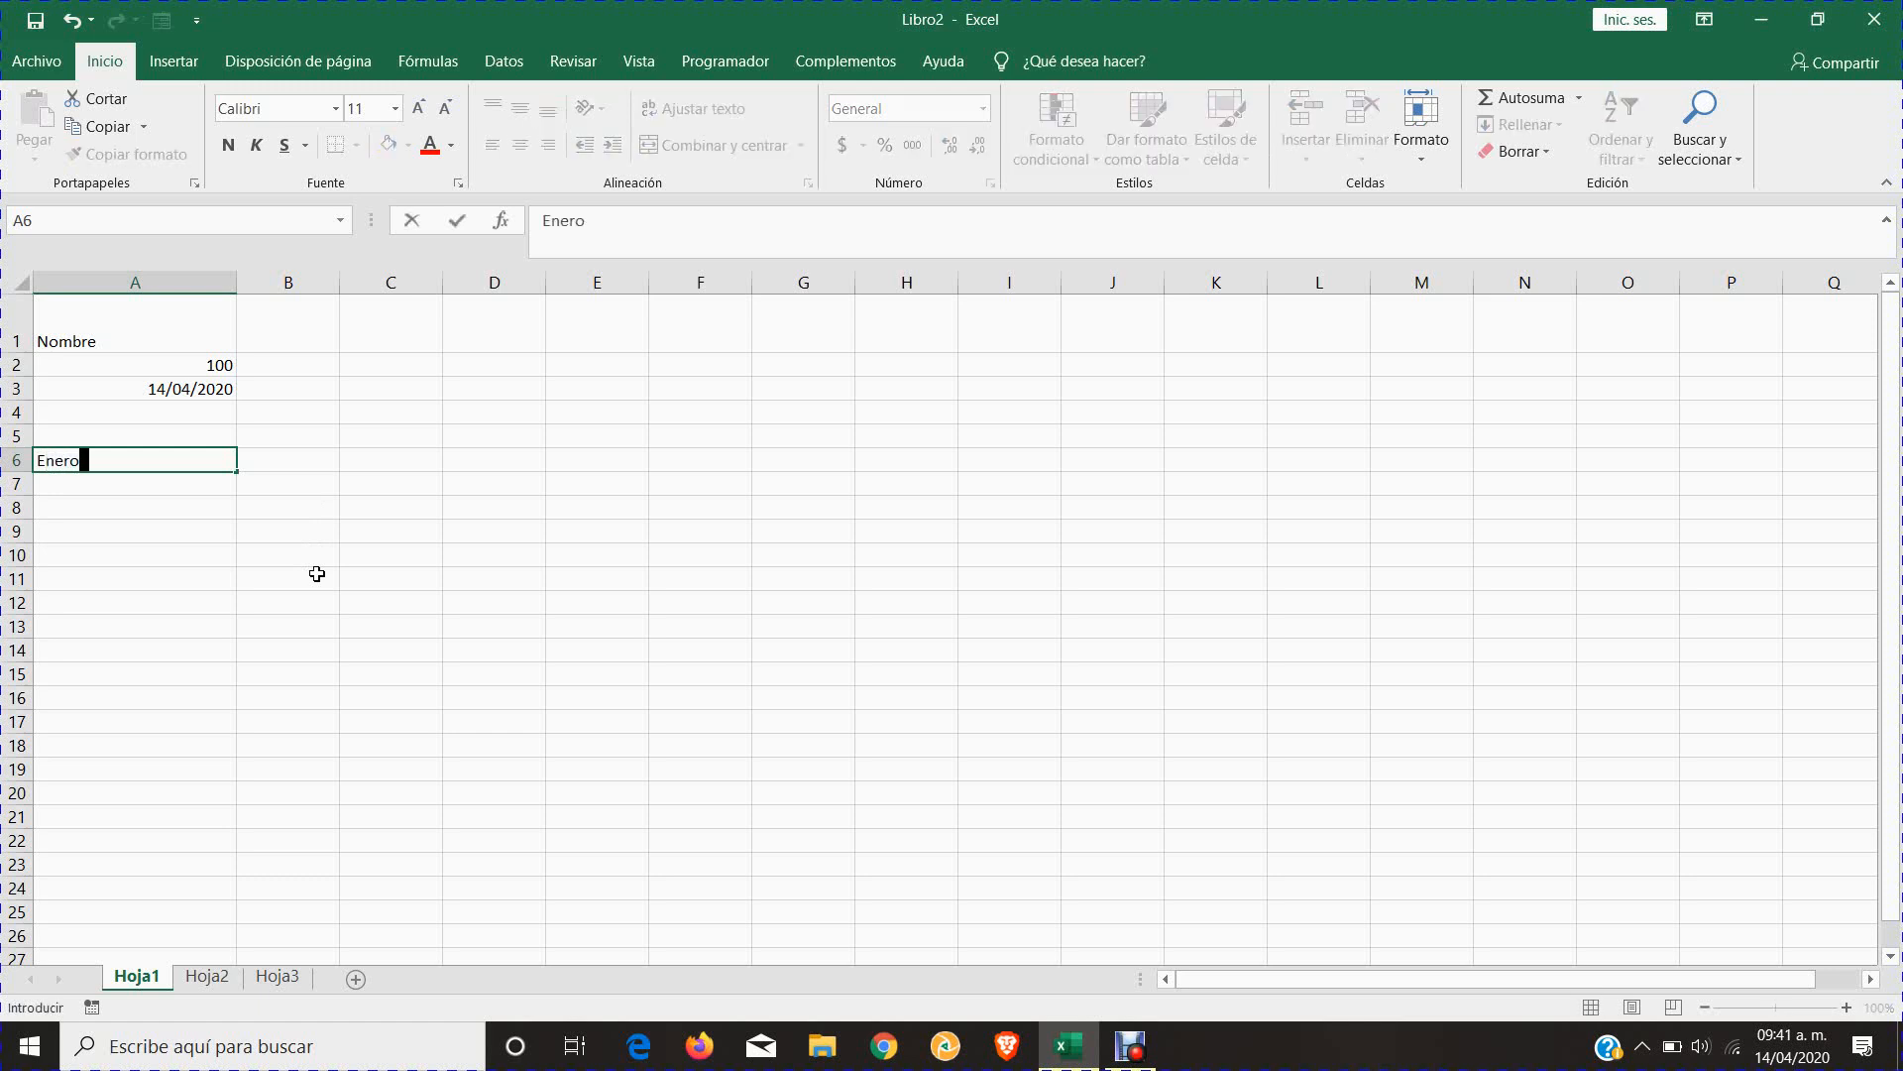
key("Return")
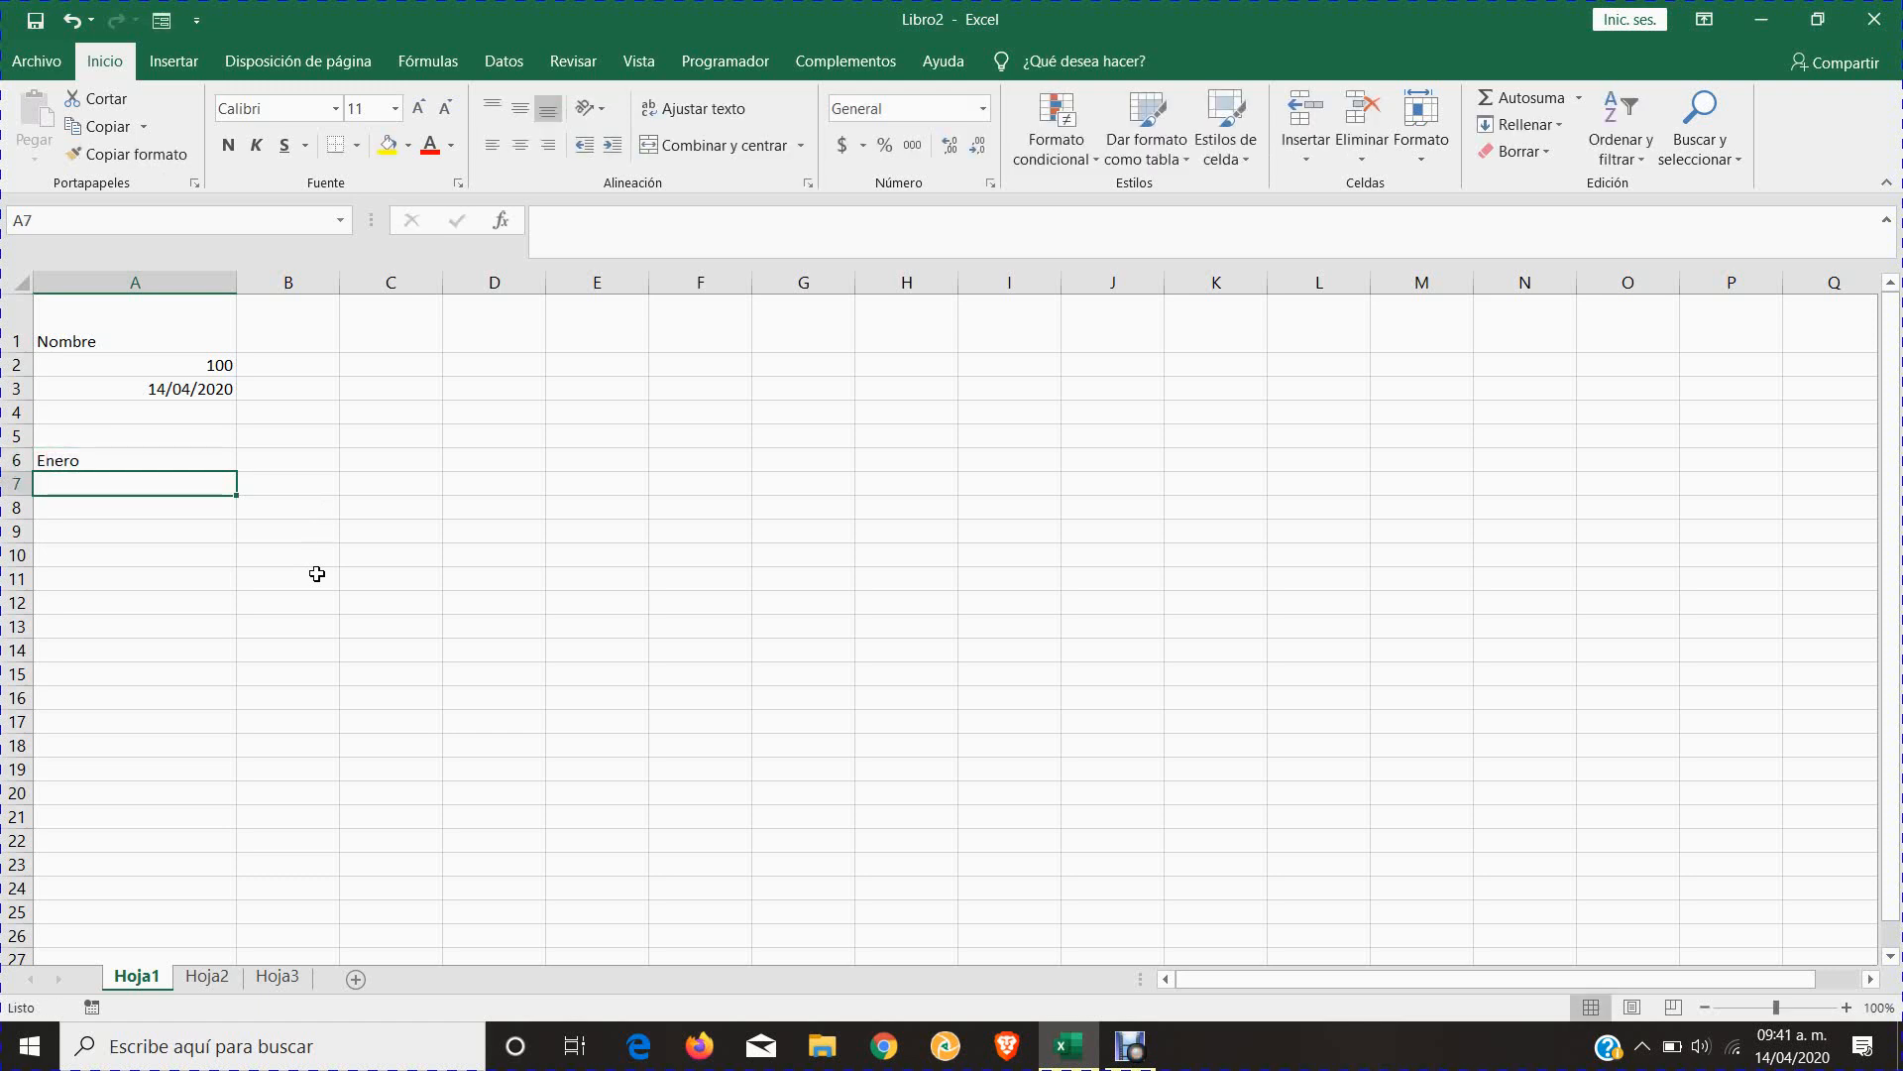
left_click(185, 460)
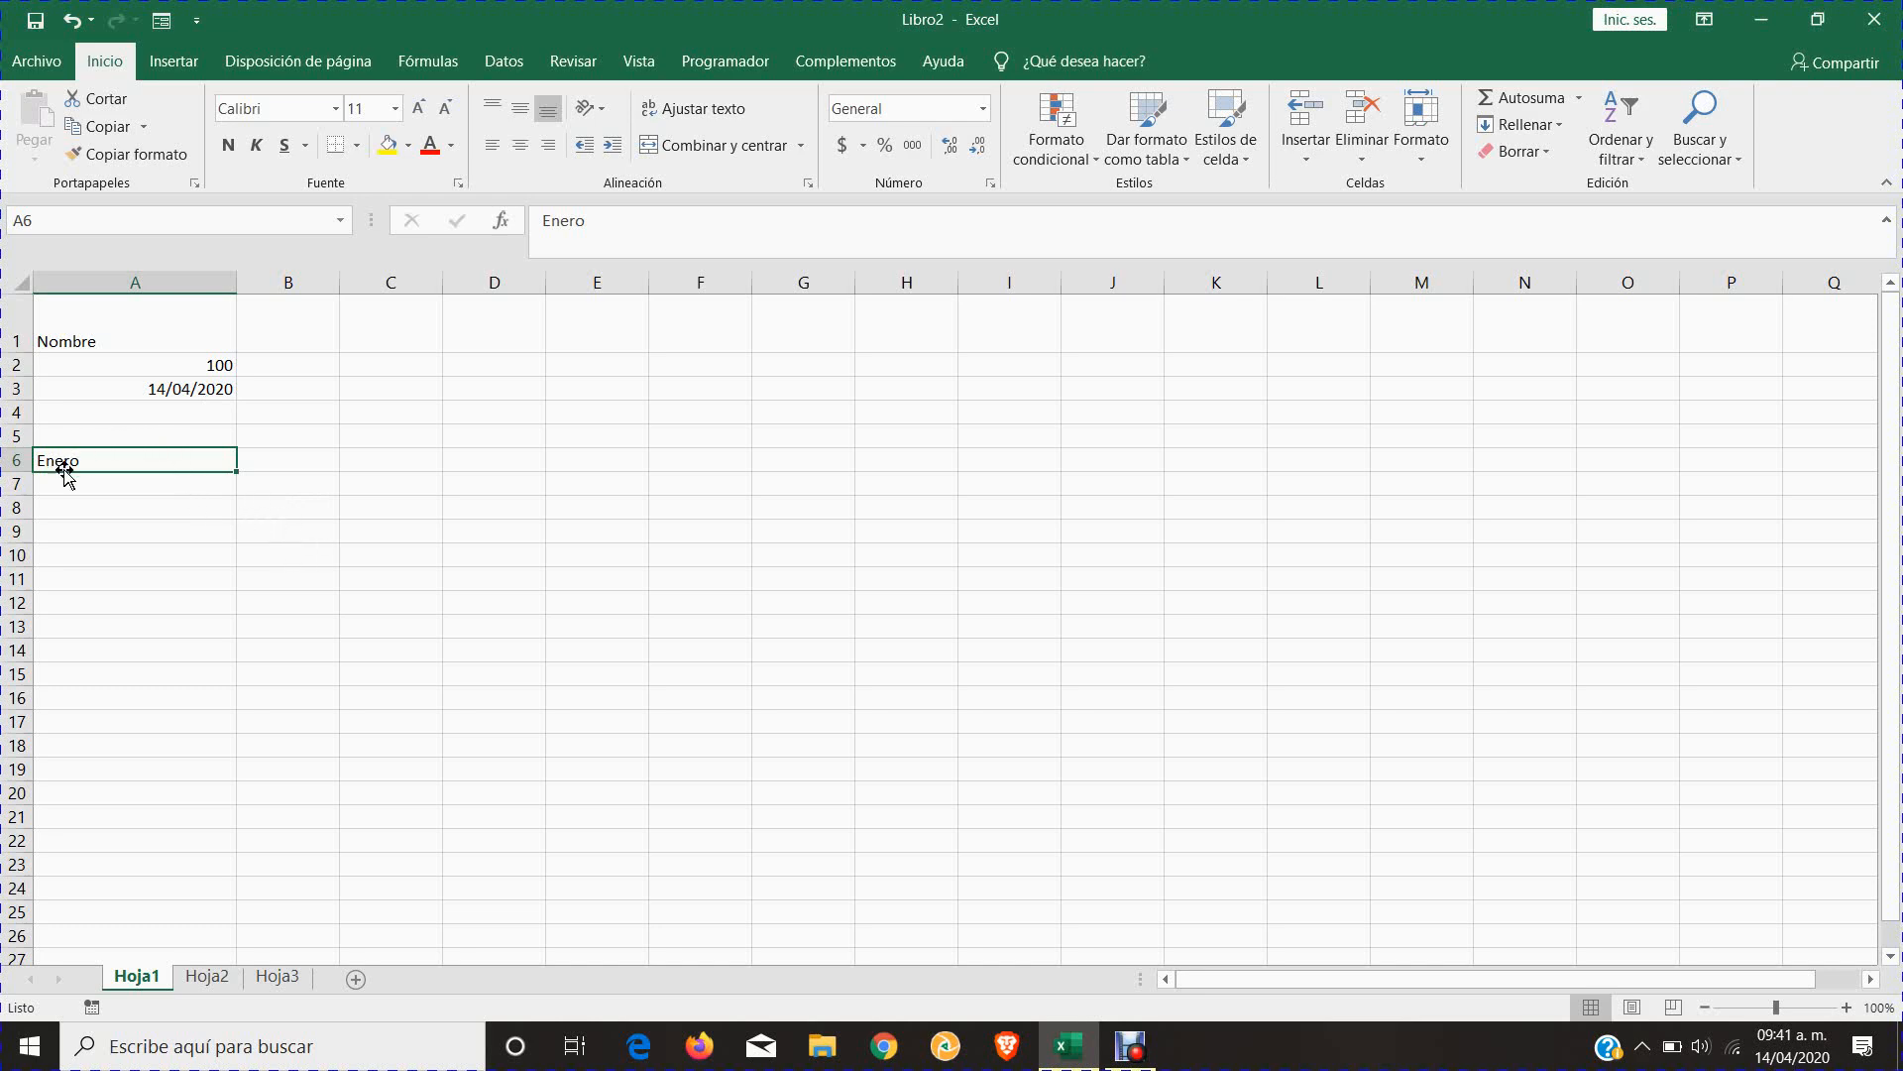
- Increase the height of row 6 and fill the month series from Enero in A6 down to A16
left_click(174, 523)
left_click(129, 453)
left_click_drag(20, 472, 24, 515)
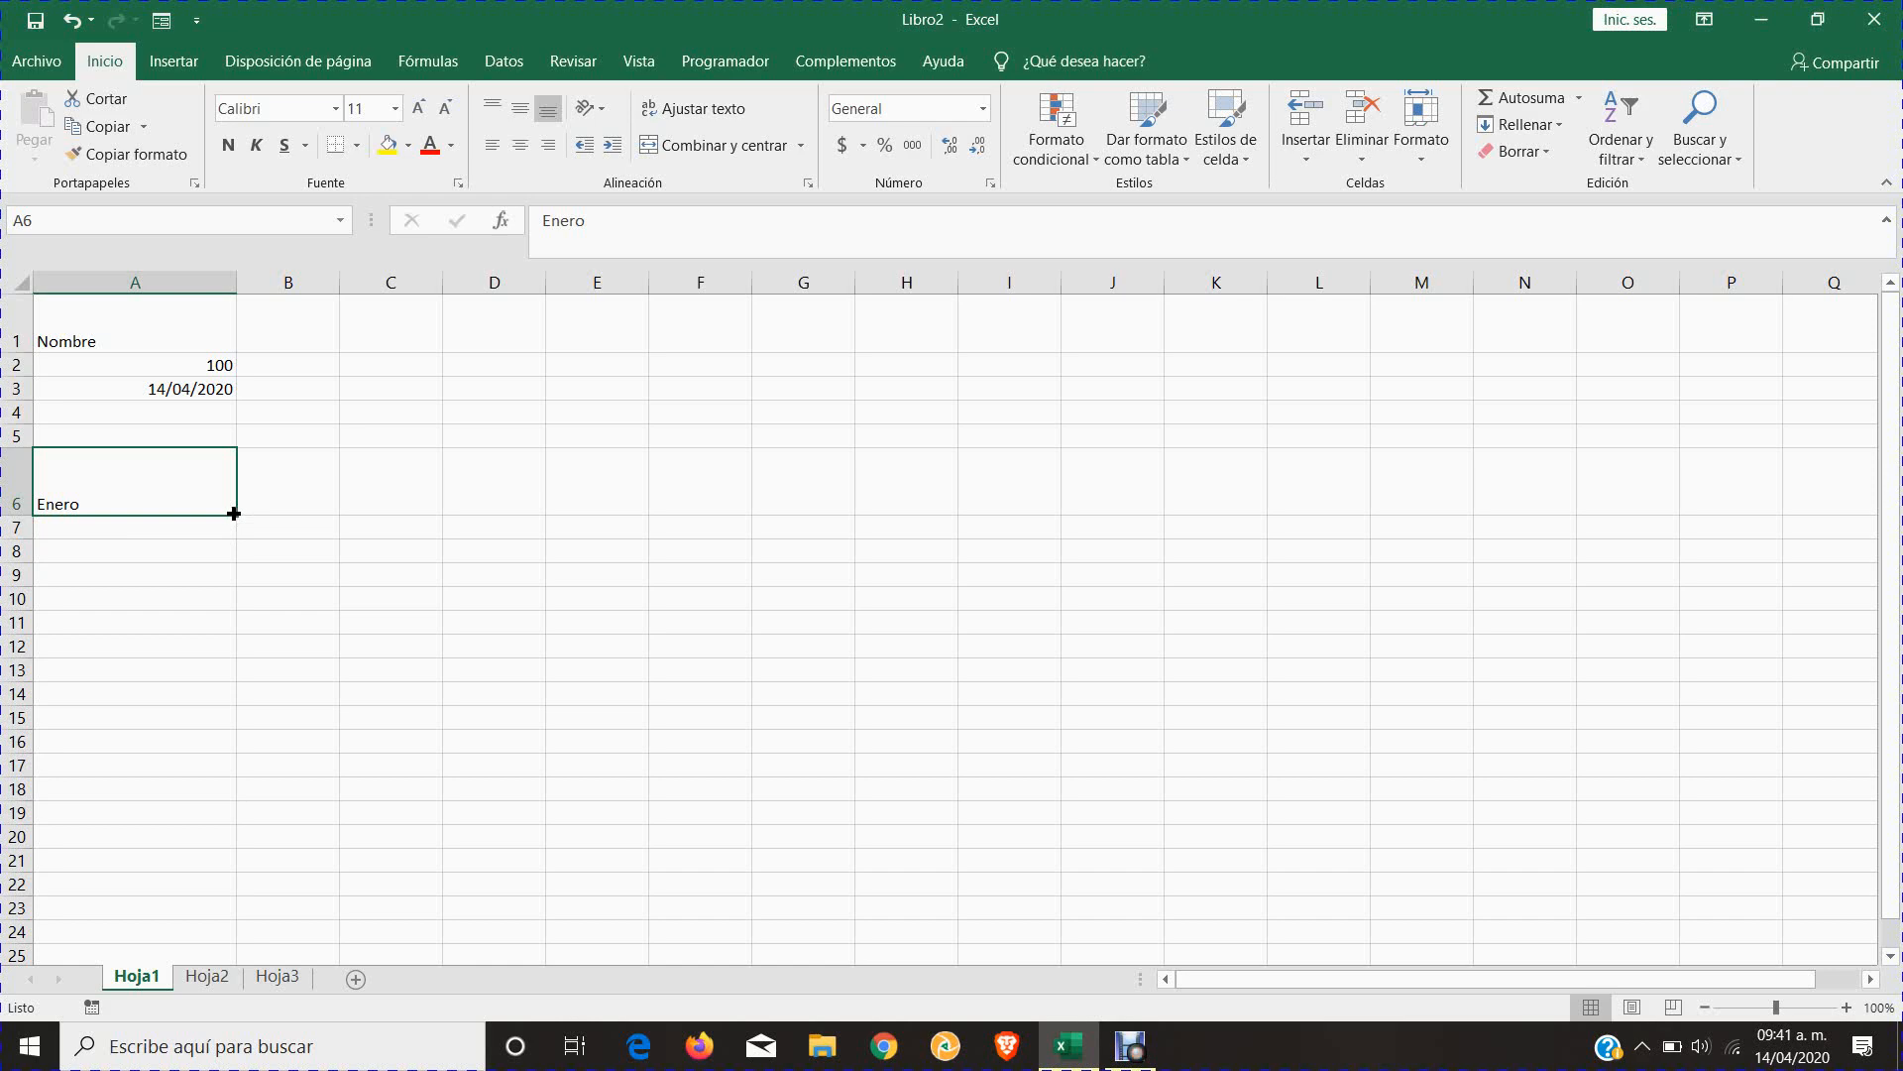
left_click_drag(235, 515, 207, 749)
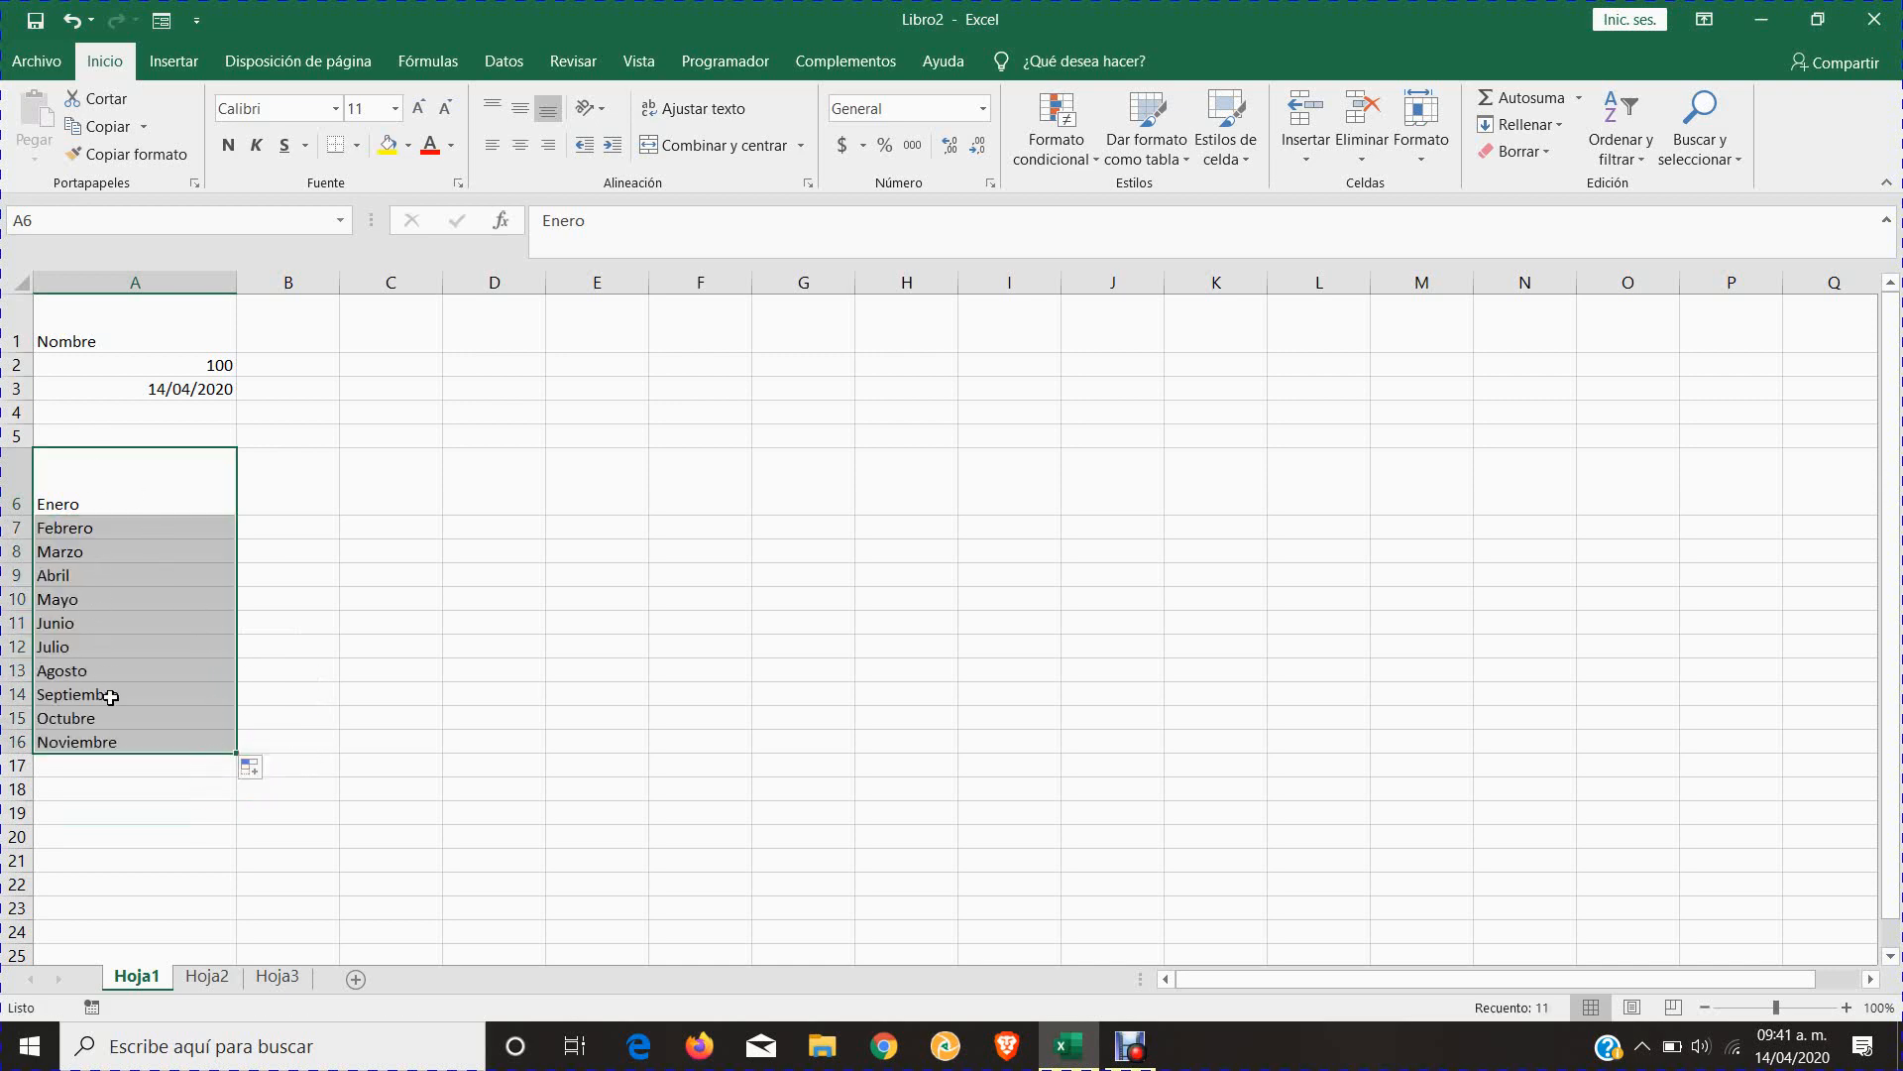
- Review the filled months in column A one by one and return the selection to A6
left_click(137, 503)
left_click(103, 528)
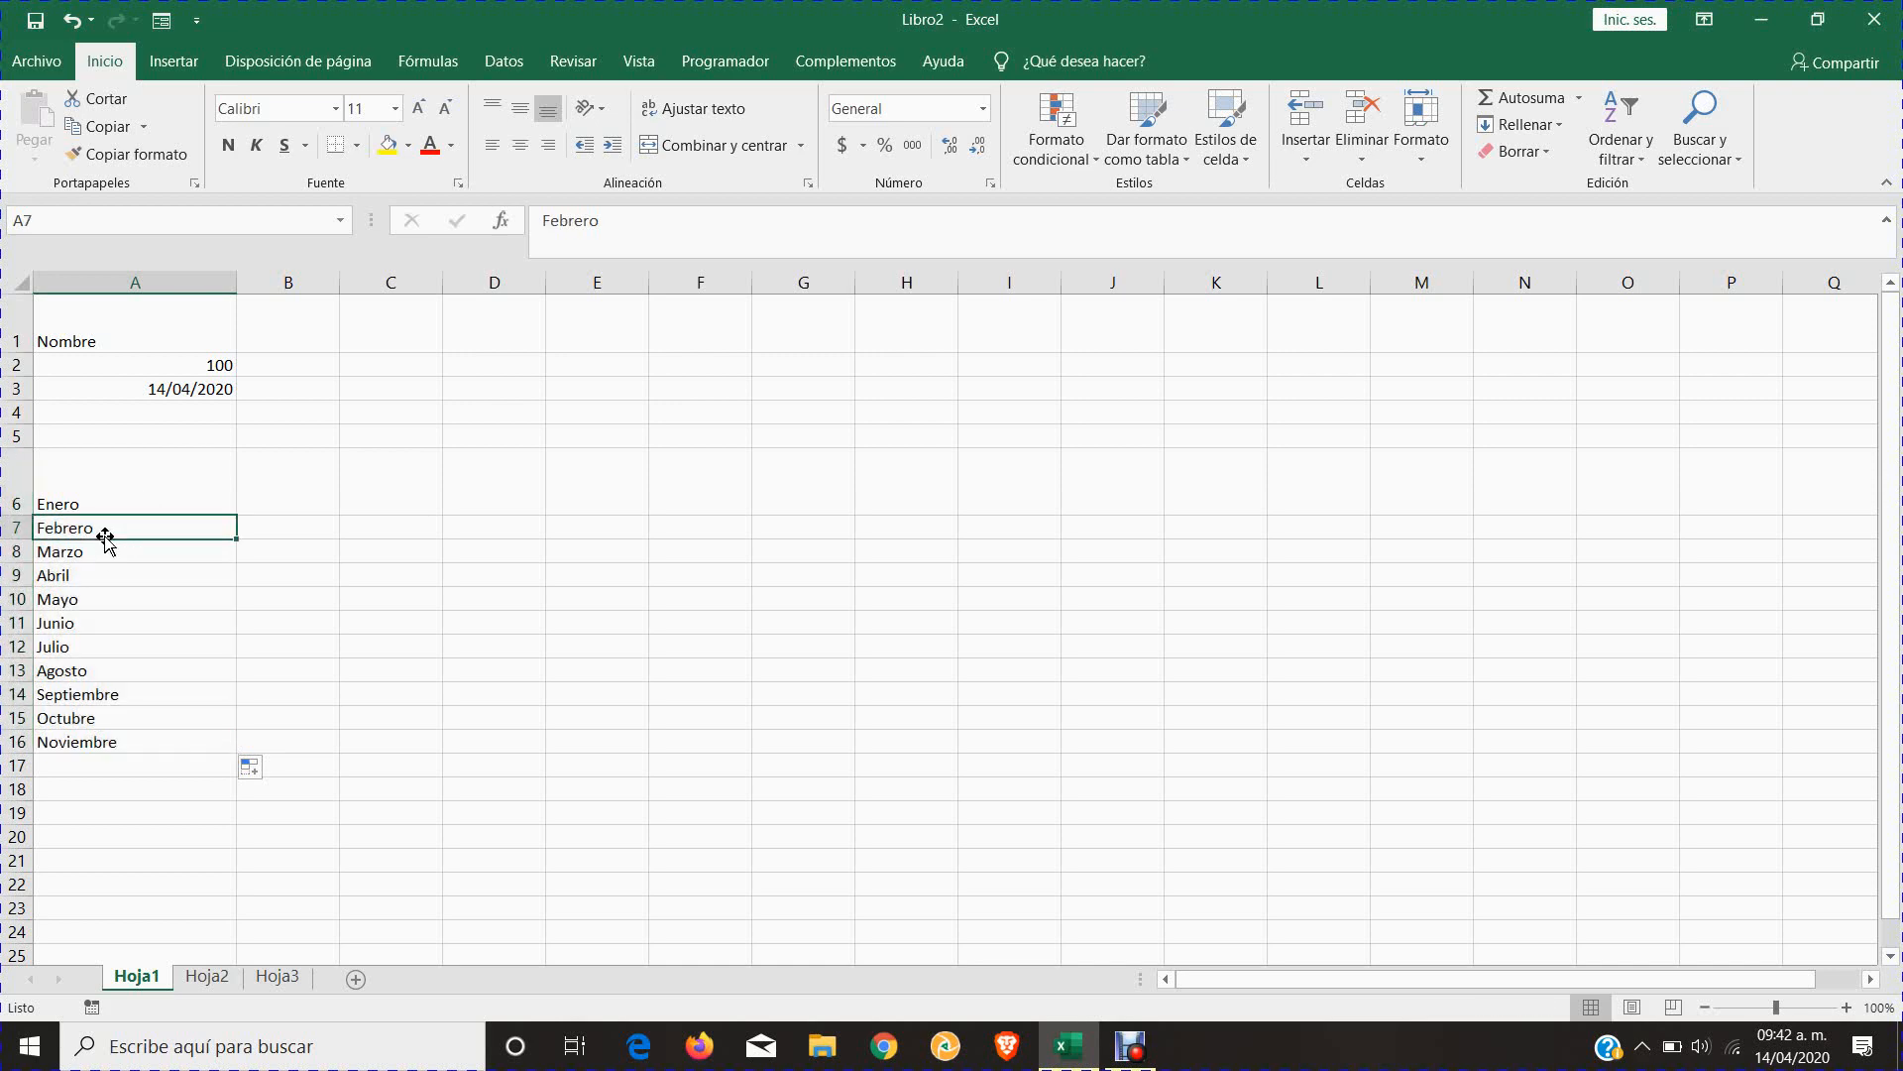
left_click(103, 551)
left_click(104, 575)
left_click(107, 619)
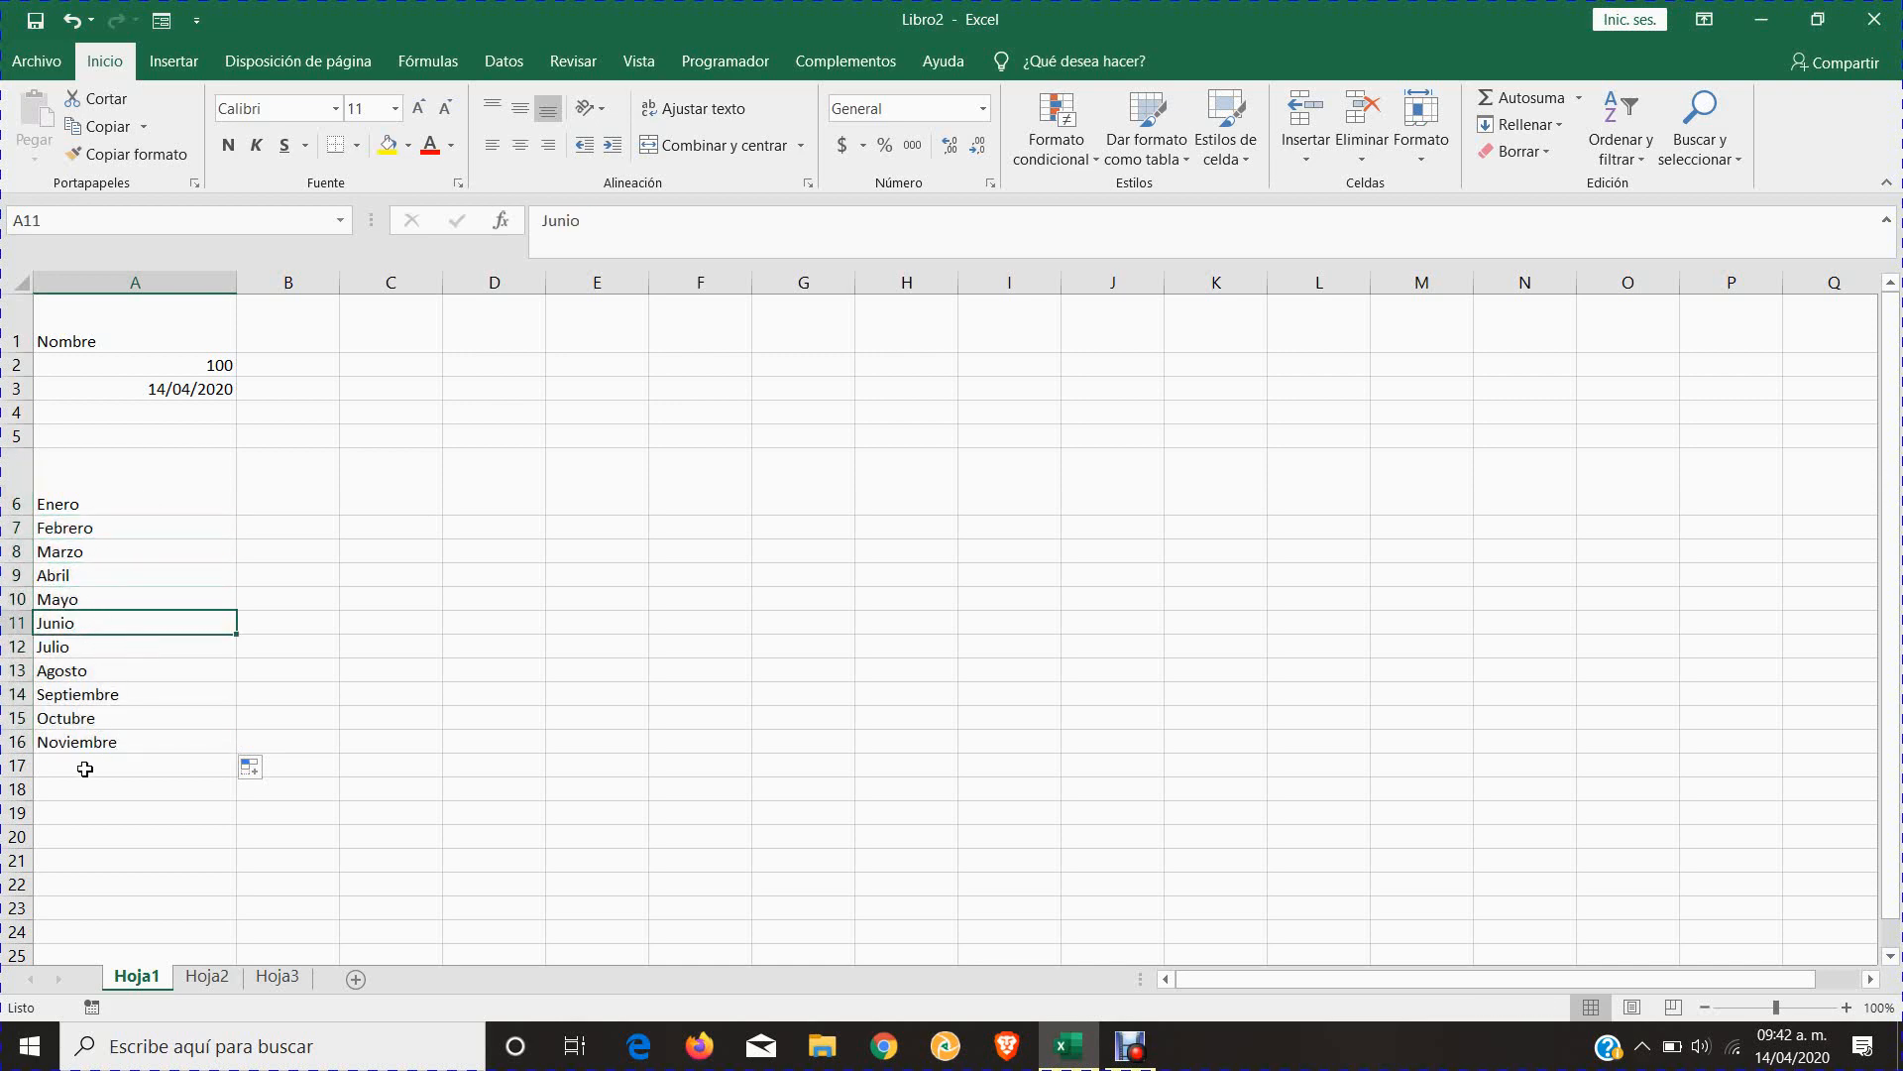
left_click(179, 505)
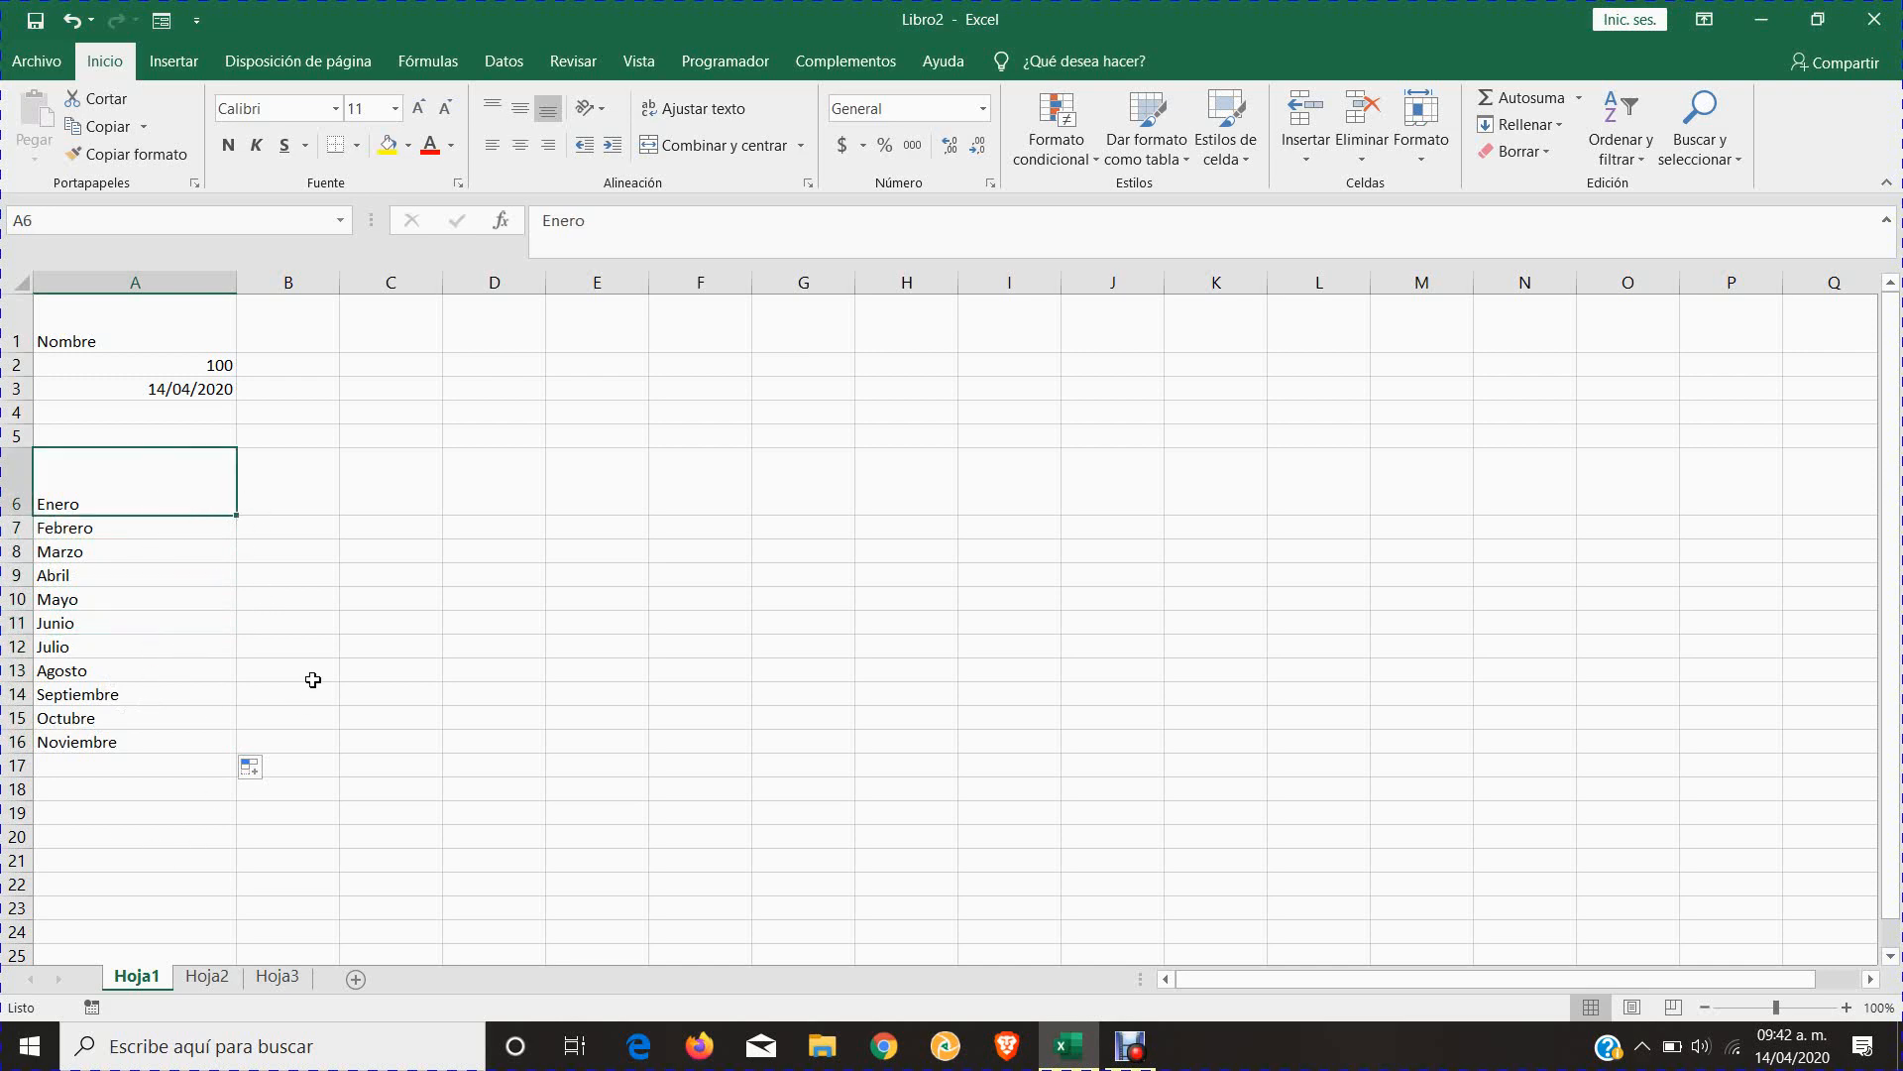
- Enter Lunes in cell C6 and fill the weekday series down to C17
left_click(424, 493)
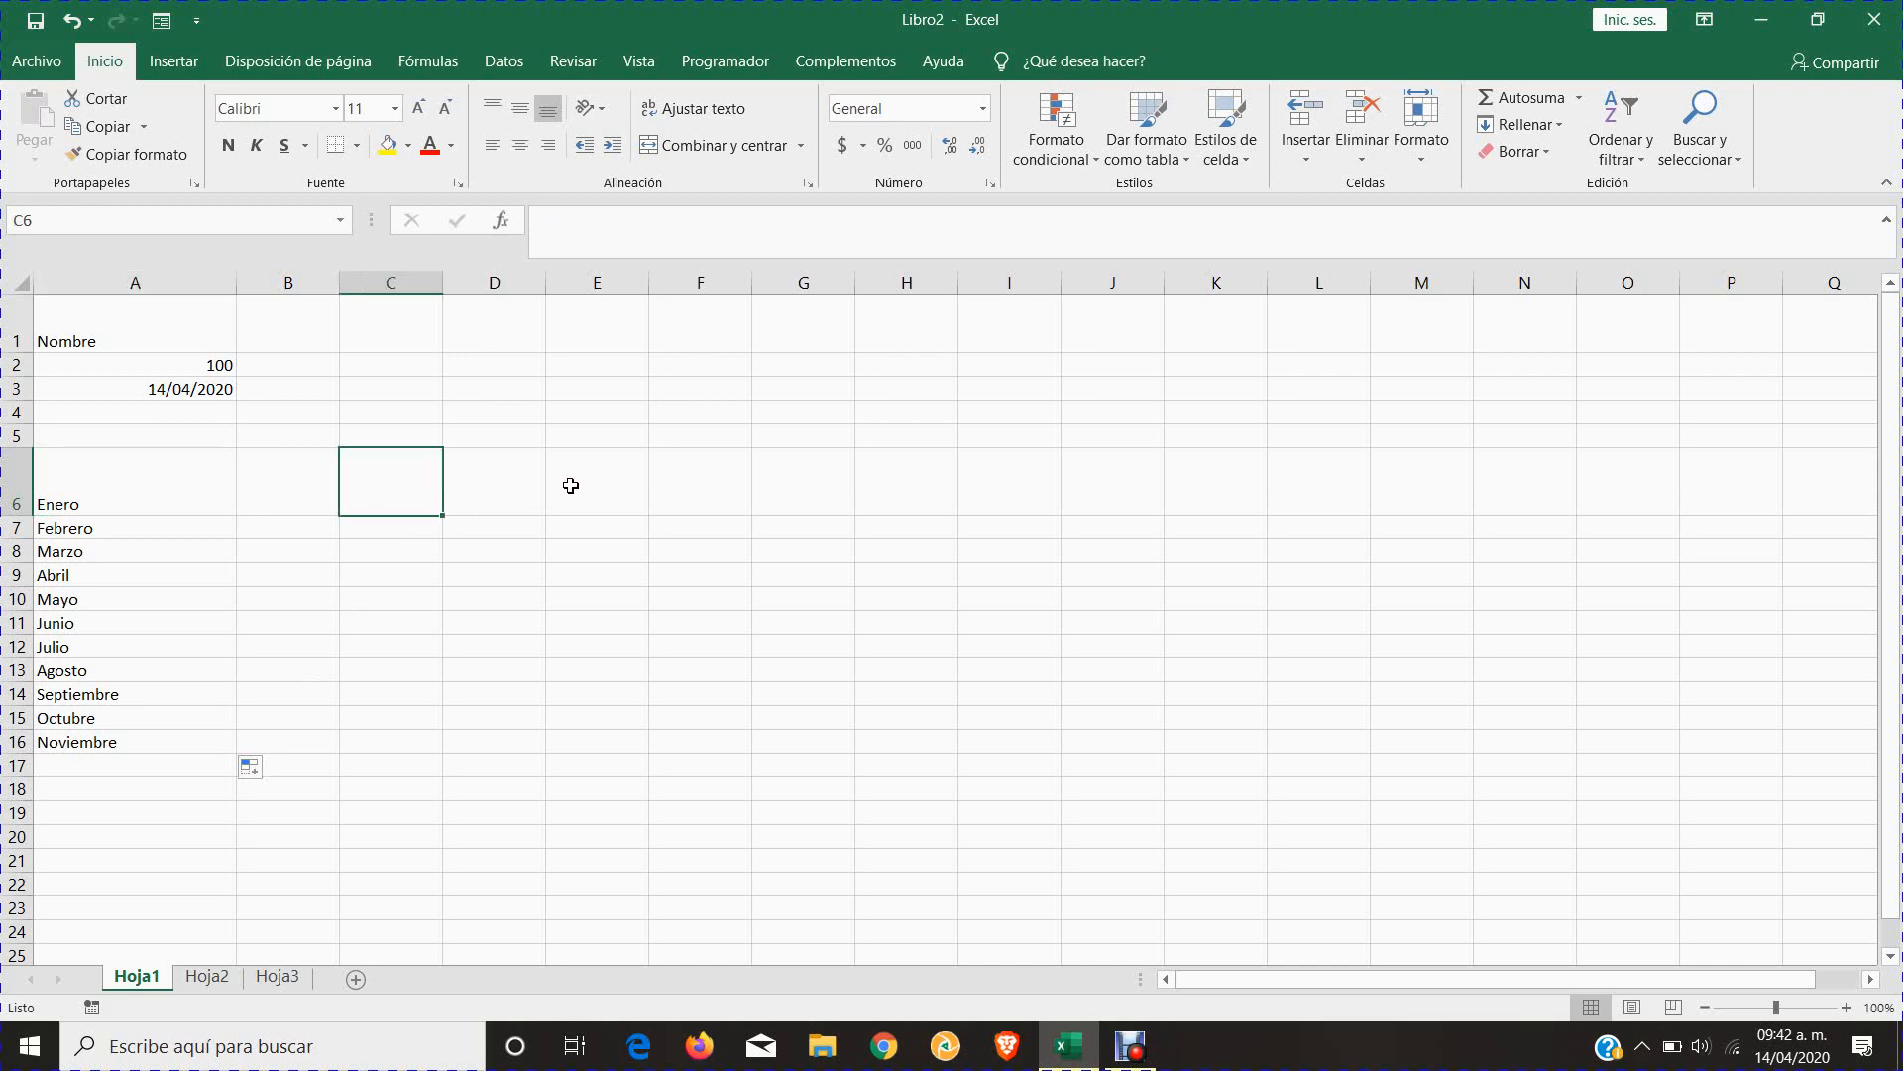
type("Lunes")
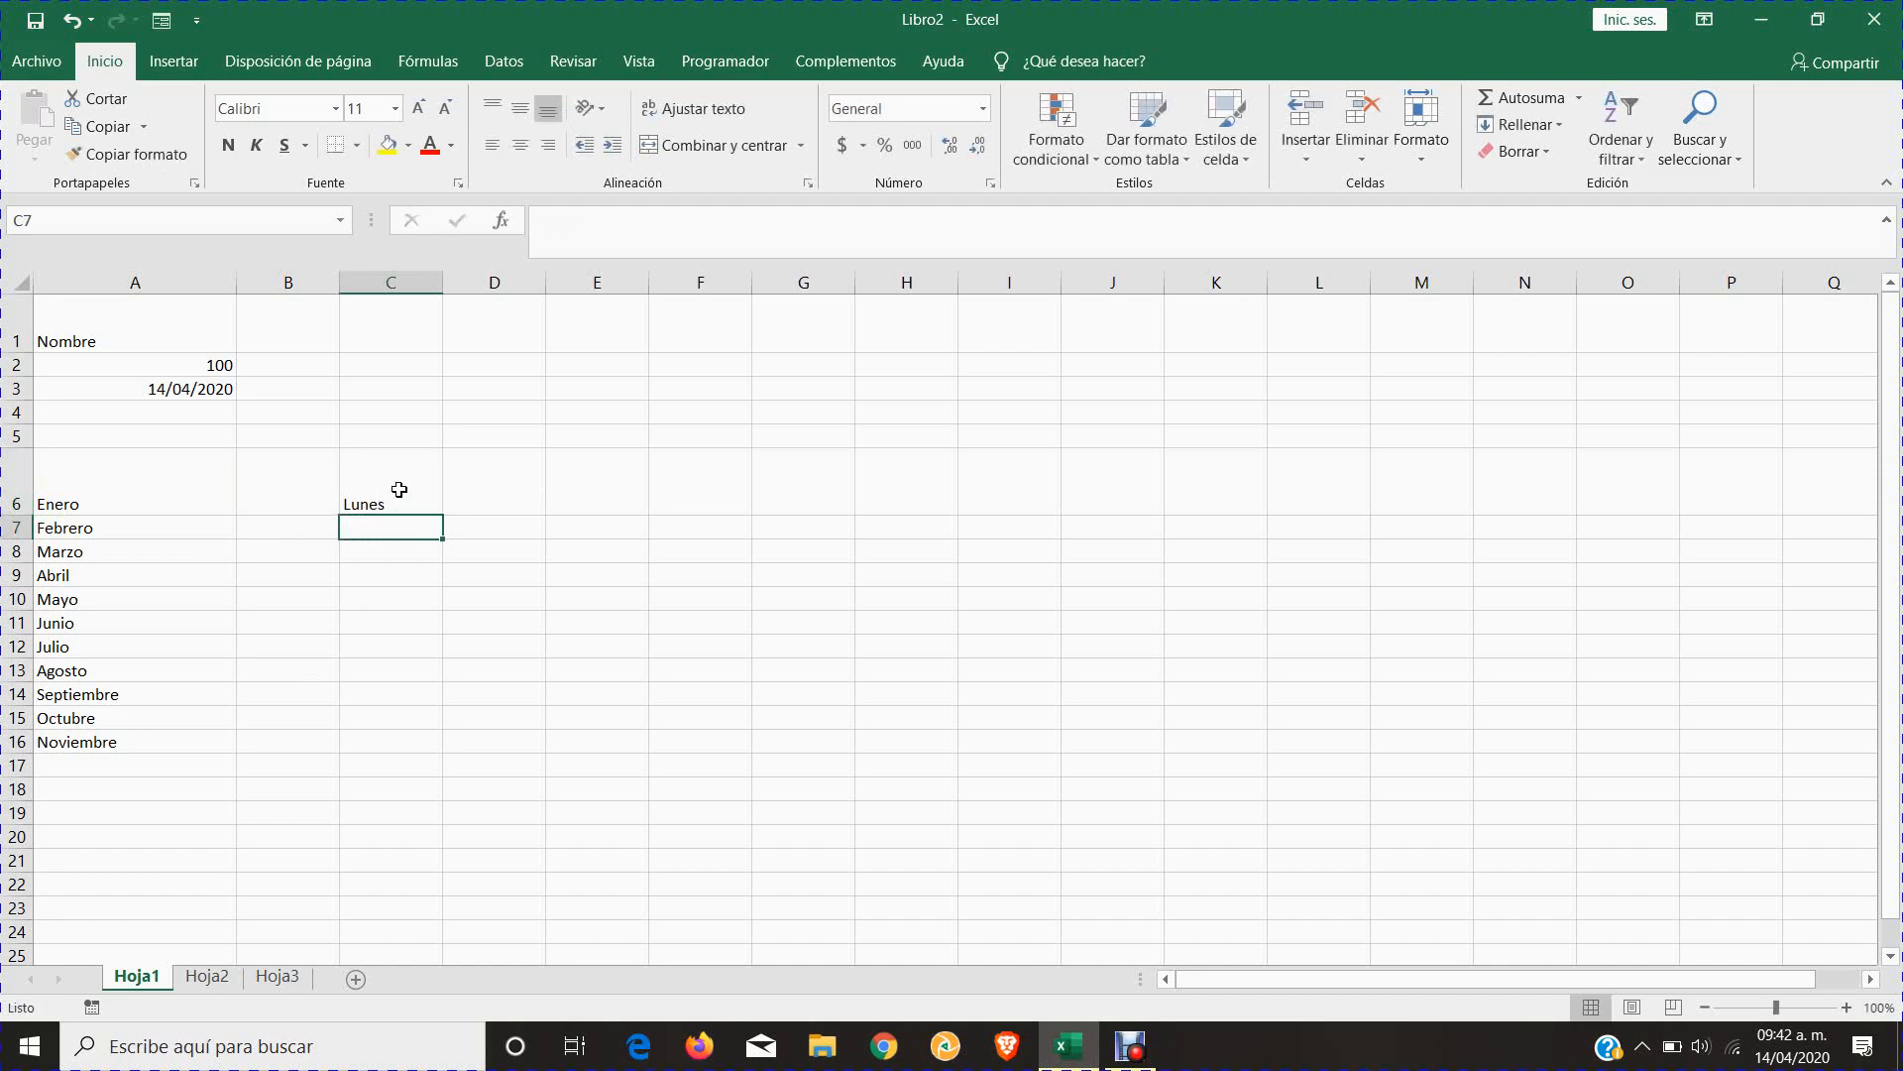
key("ctrl+Return")
left_click_drag(439, 520, 427, 774)
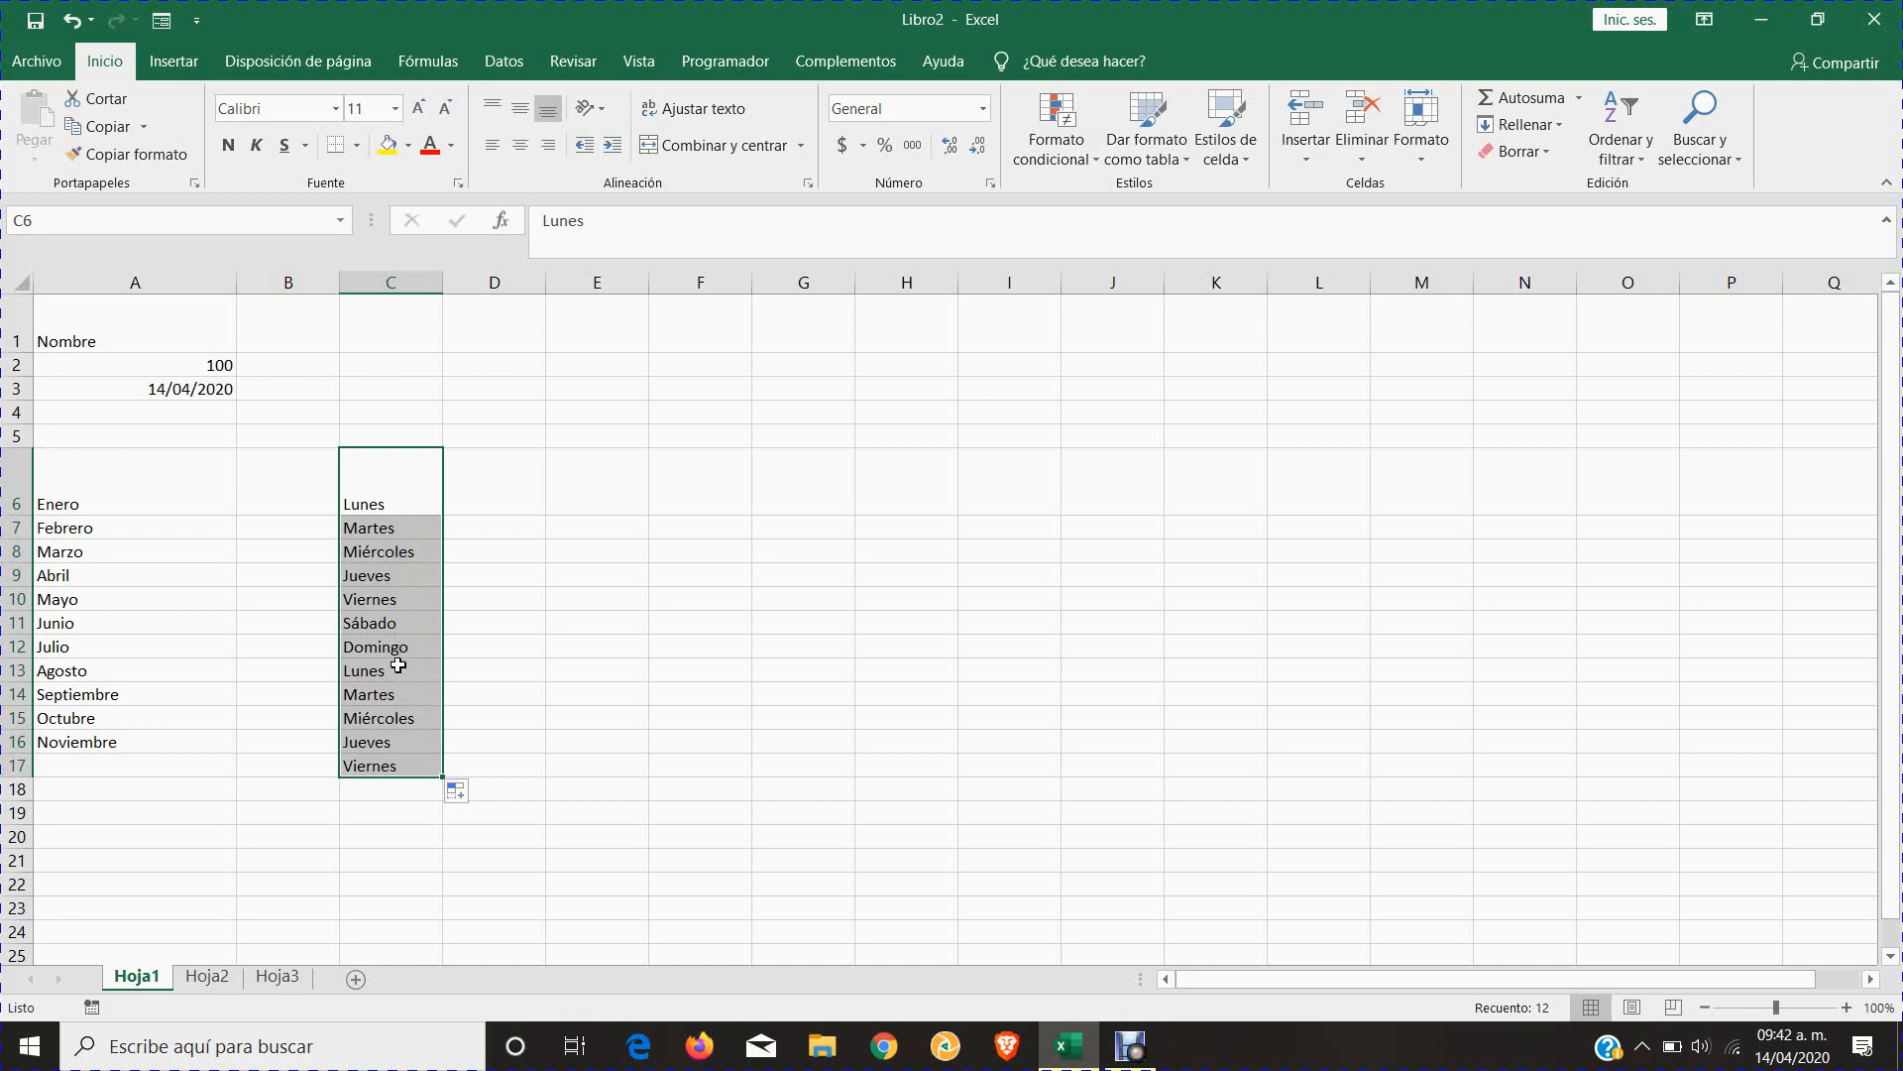
- Enter Lunes in cell H7 and fill the weekday series across the row to M7
left_click(924, 534)
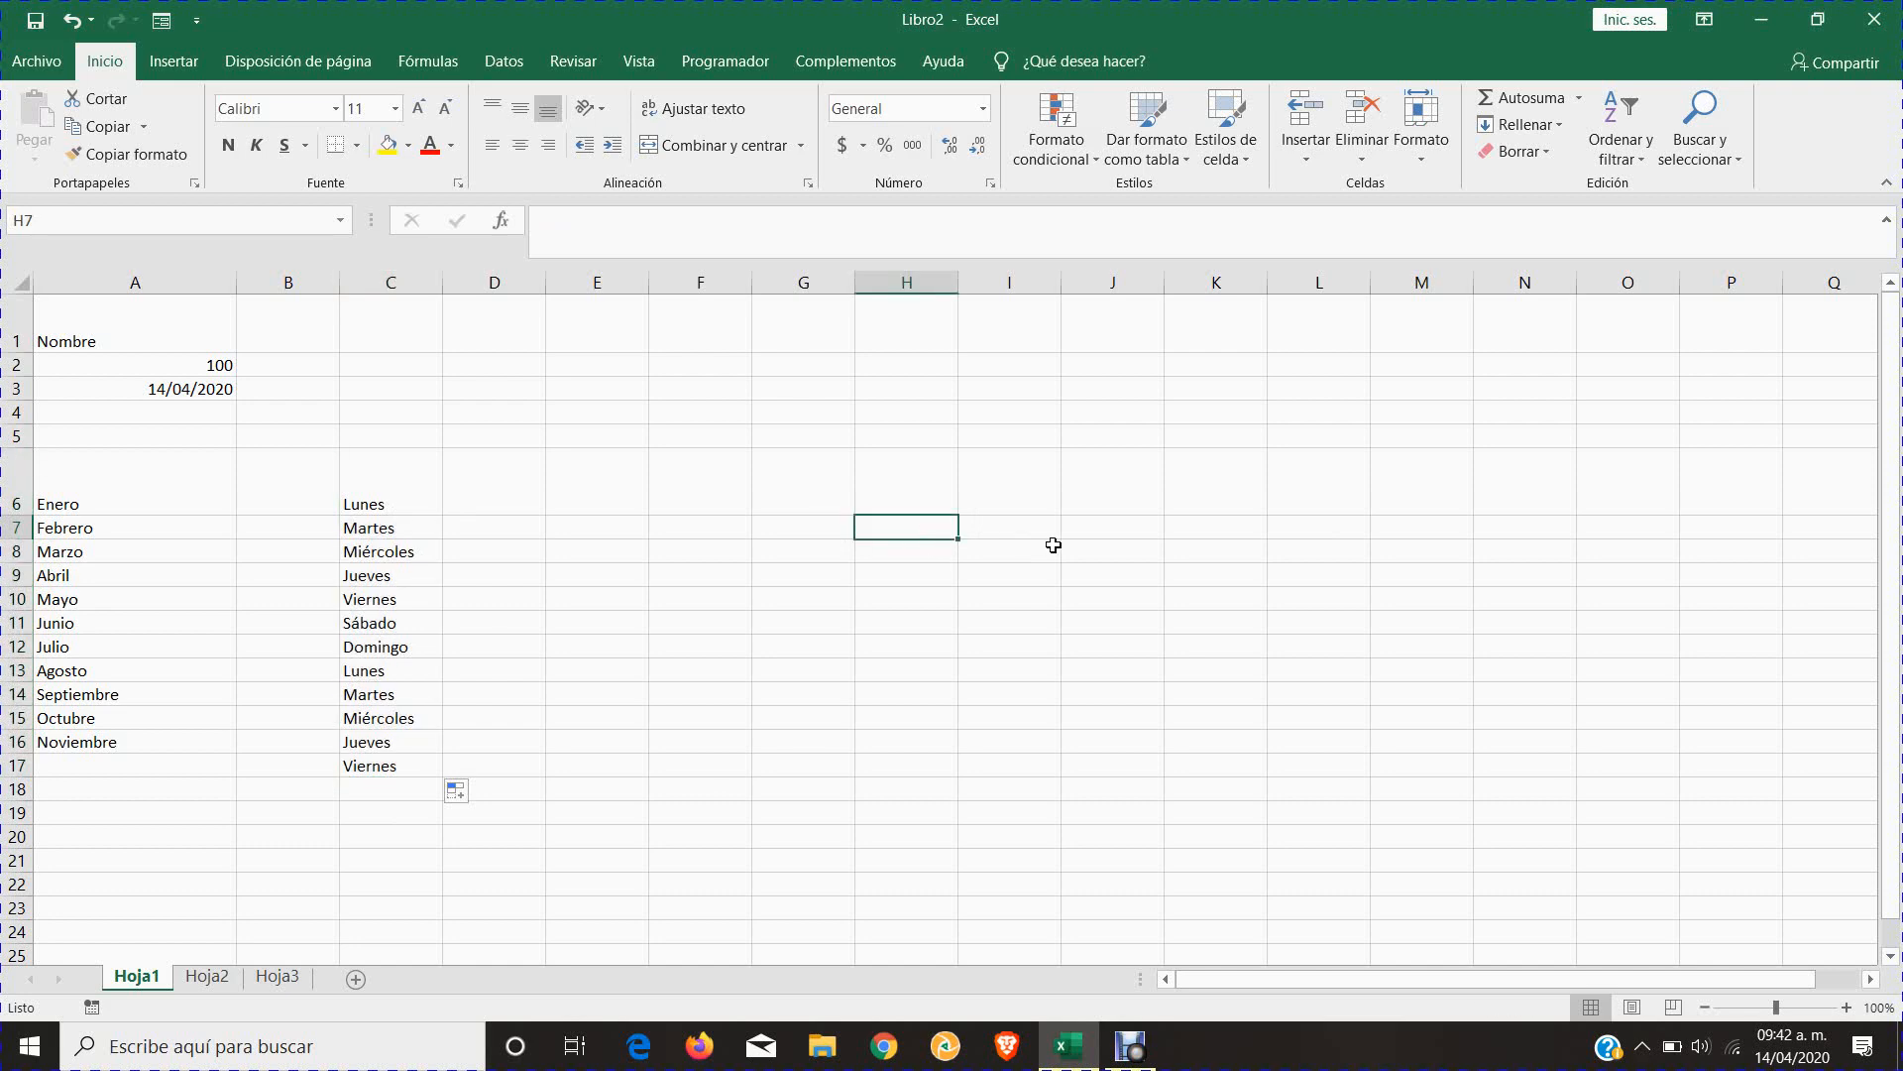
type("Lunes")
key("Return")
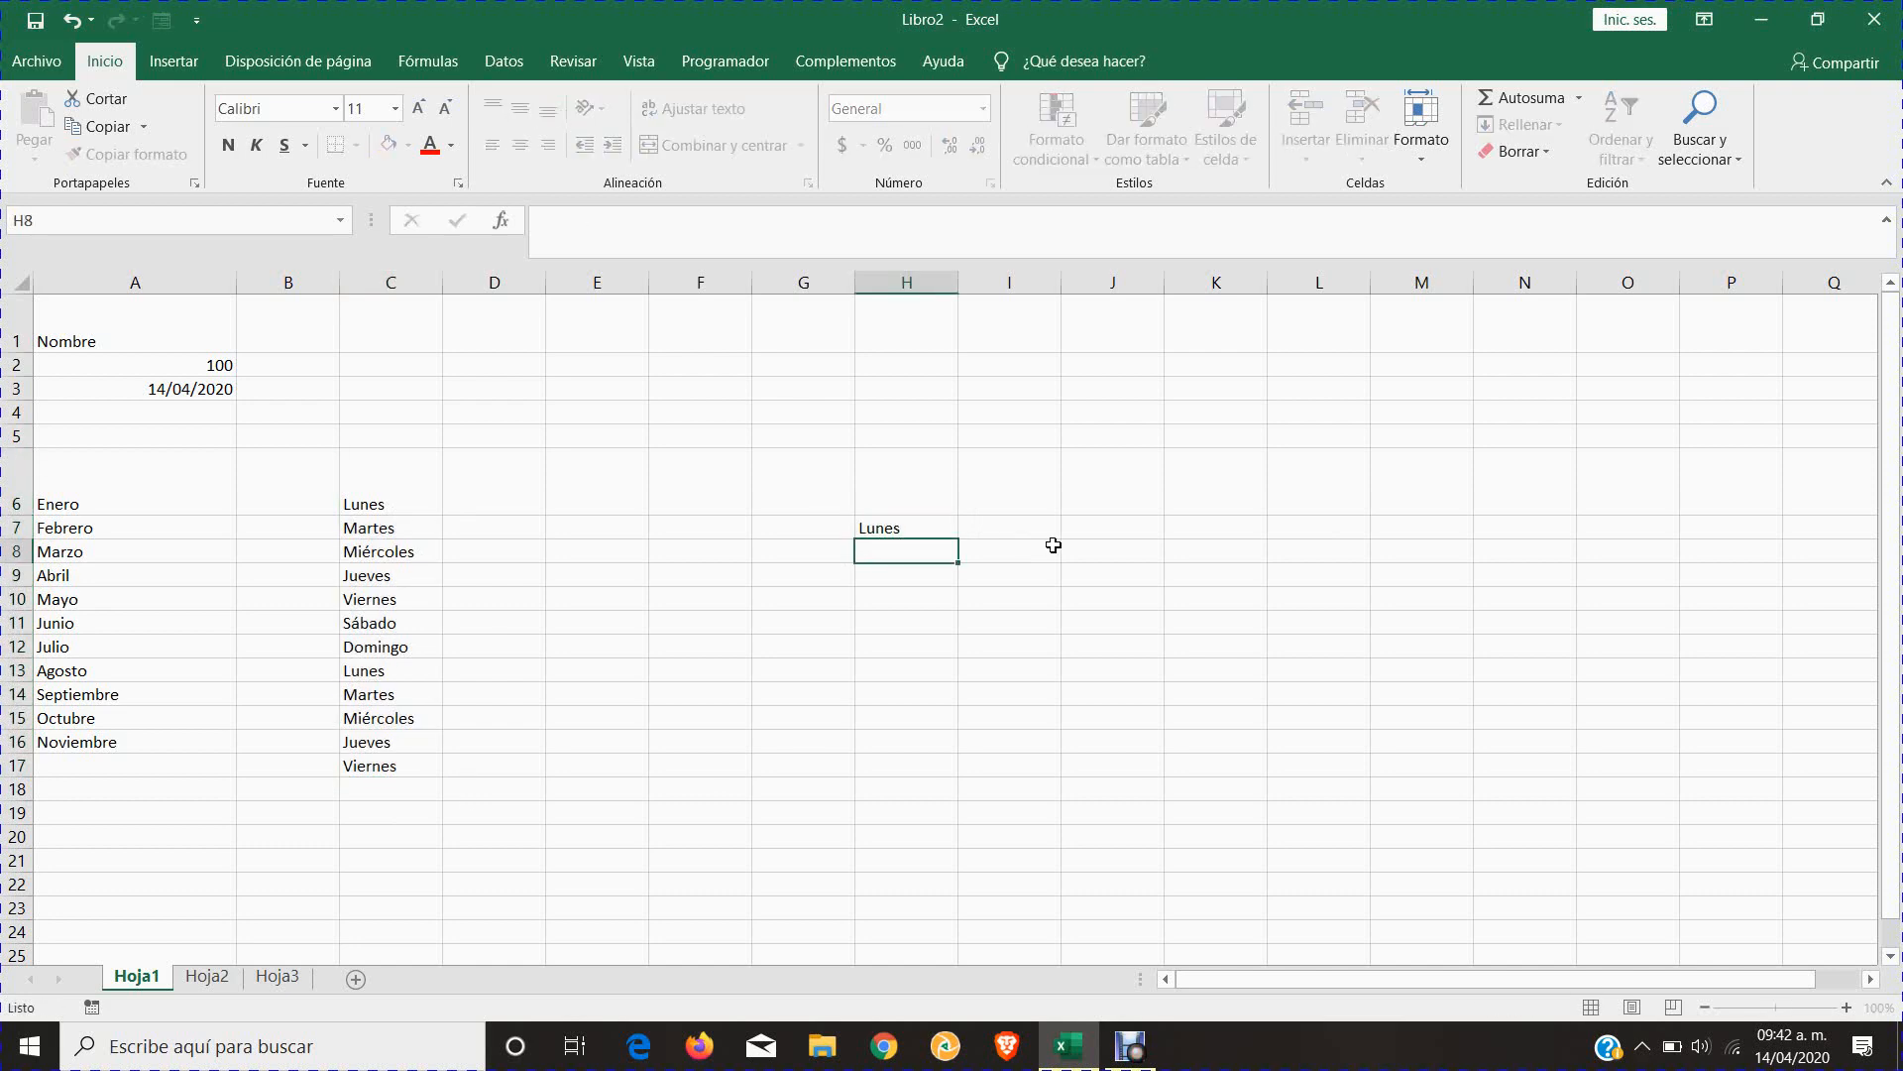
left_click(931, 531)
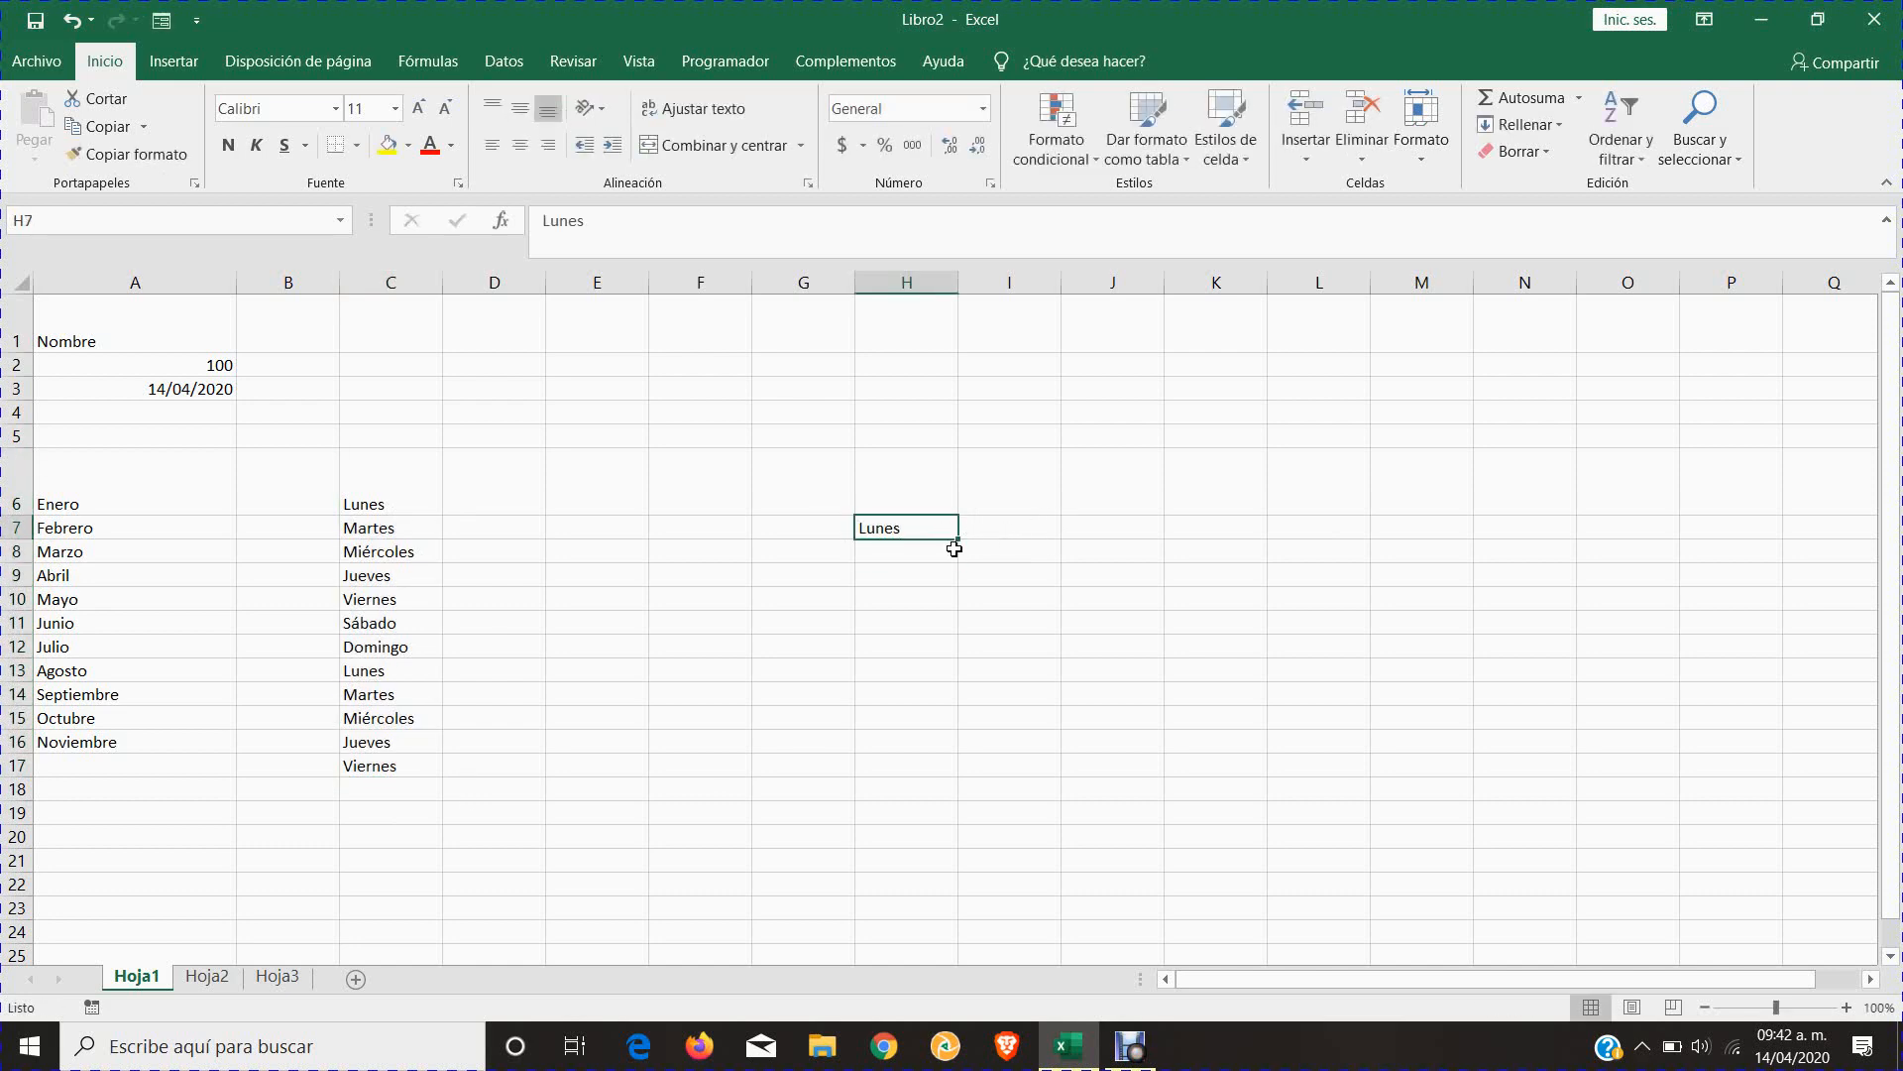
left_click_drag(959, 540, 1465, 532)
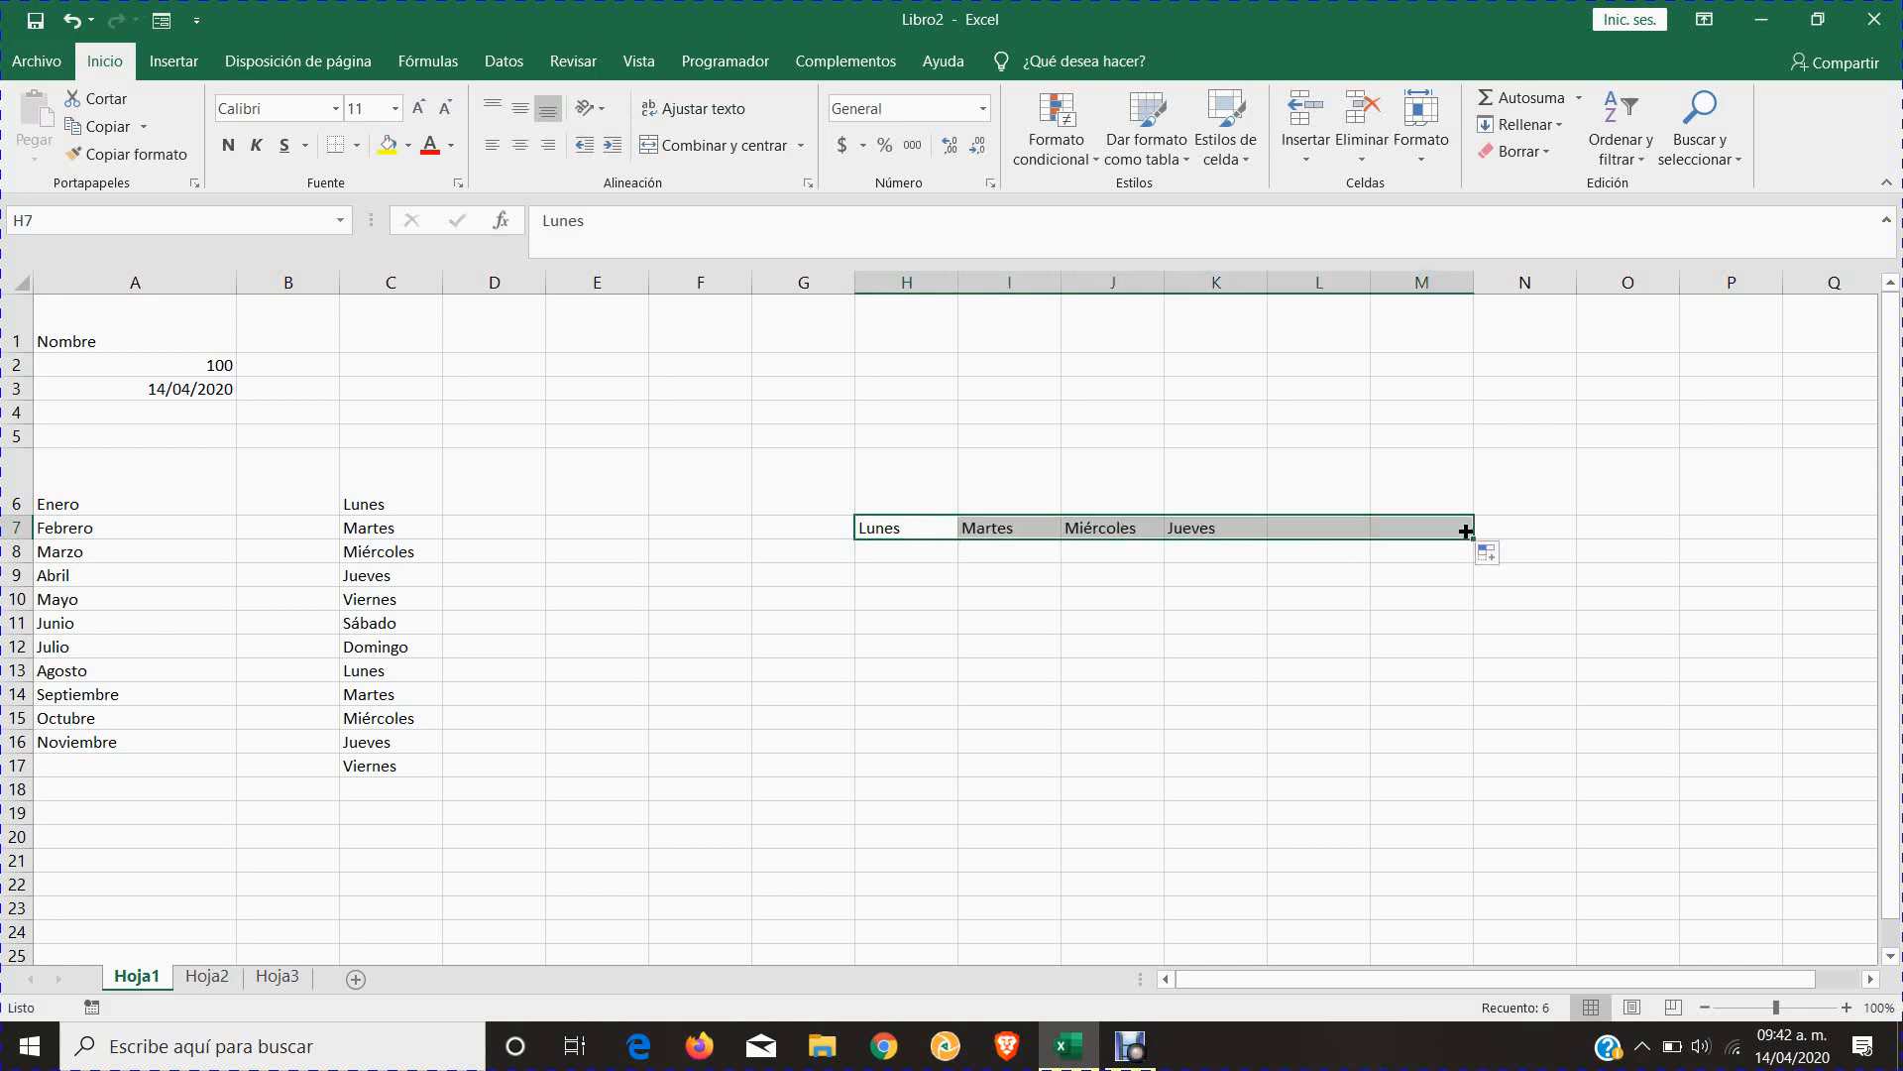
- Fill weekdays from Lunes in H7 down to H15, up to H2, and backwards along row 7 to E7
left_click(918, 526)
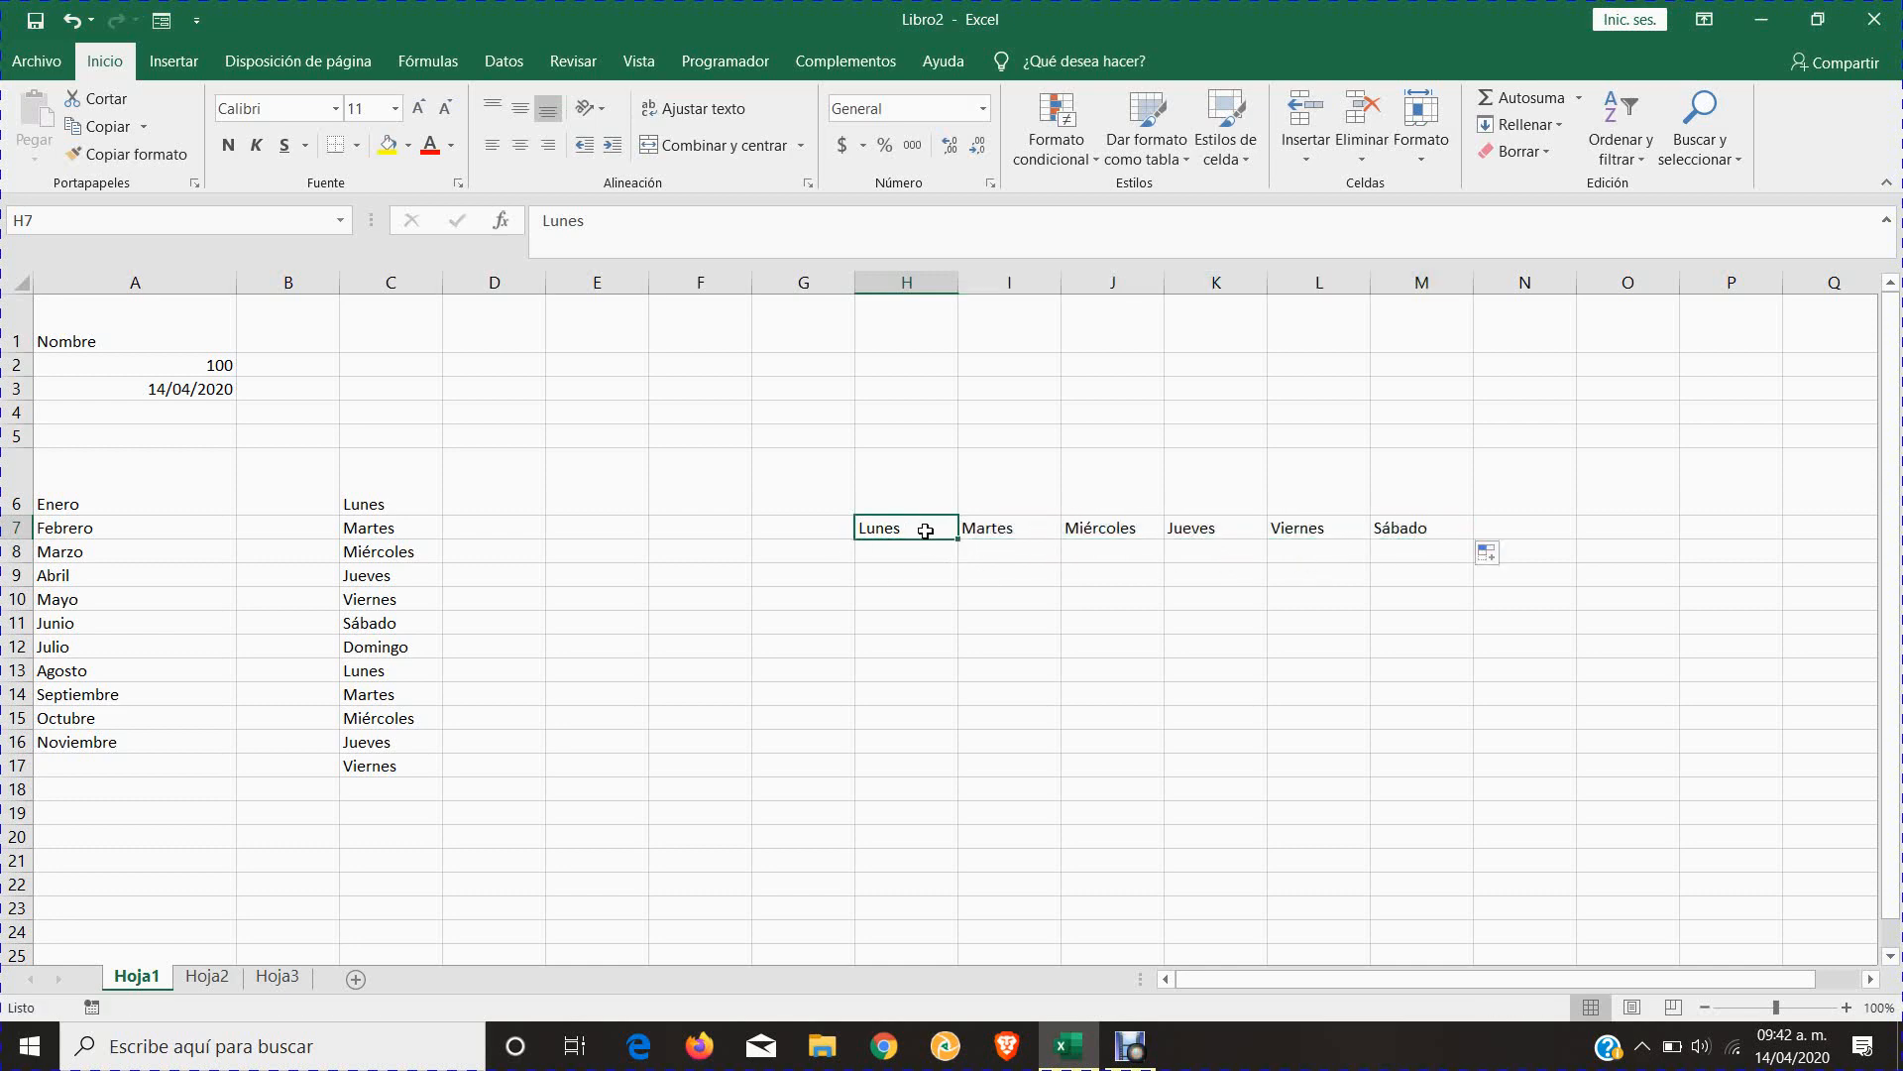
left_click_drag(956, 540, 963, 718)
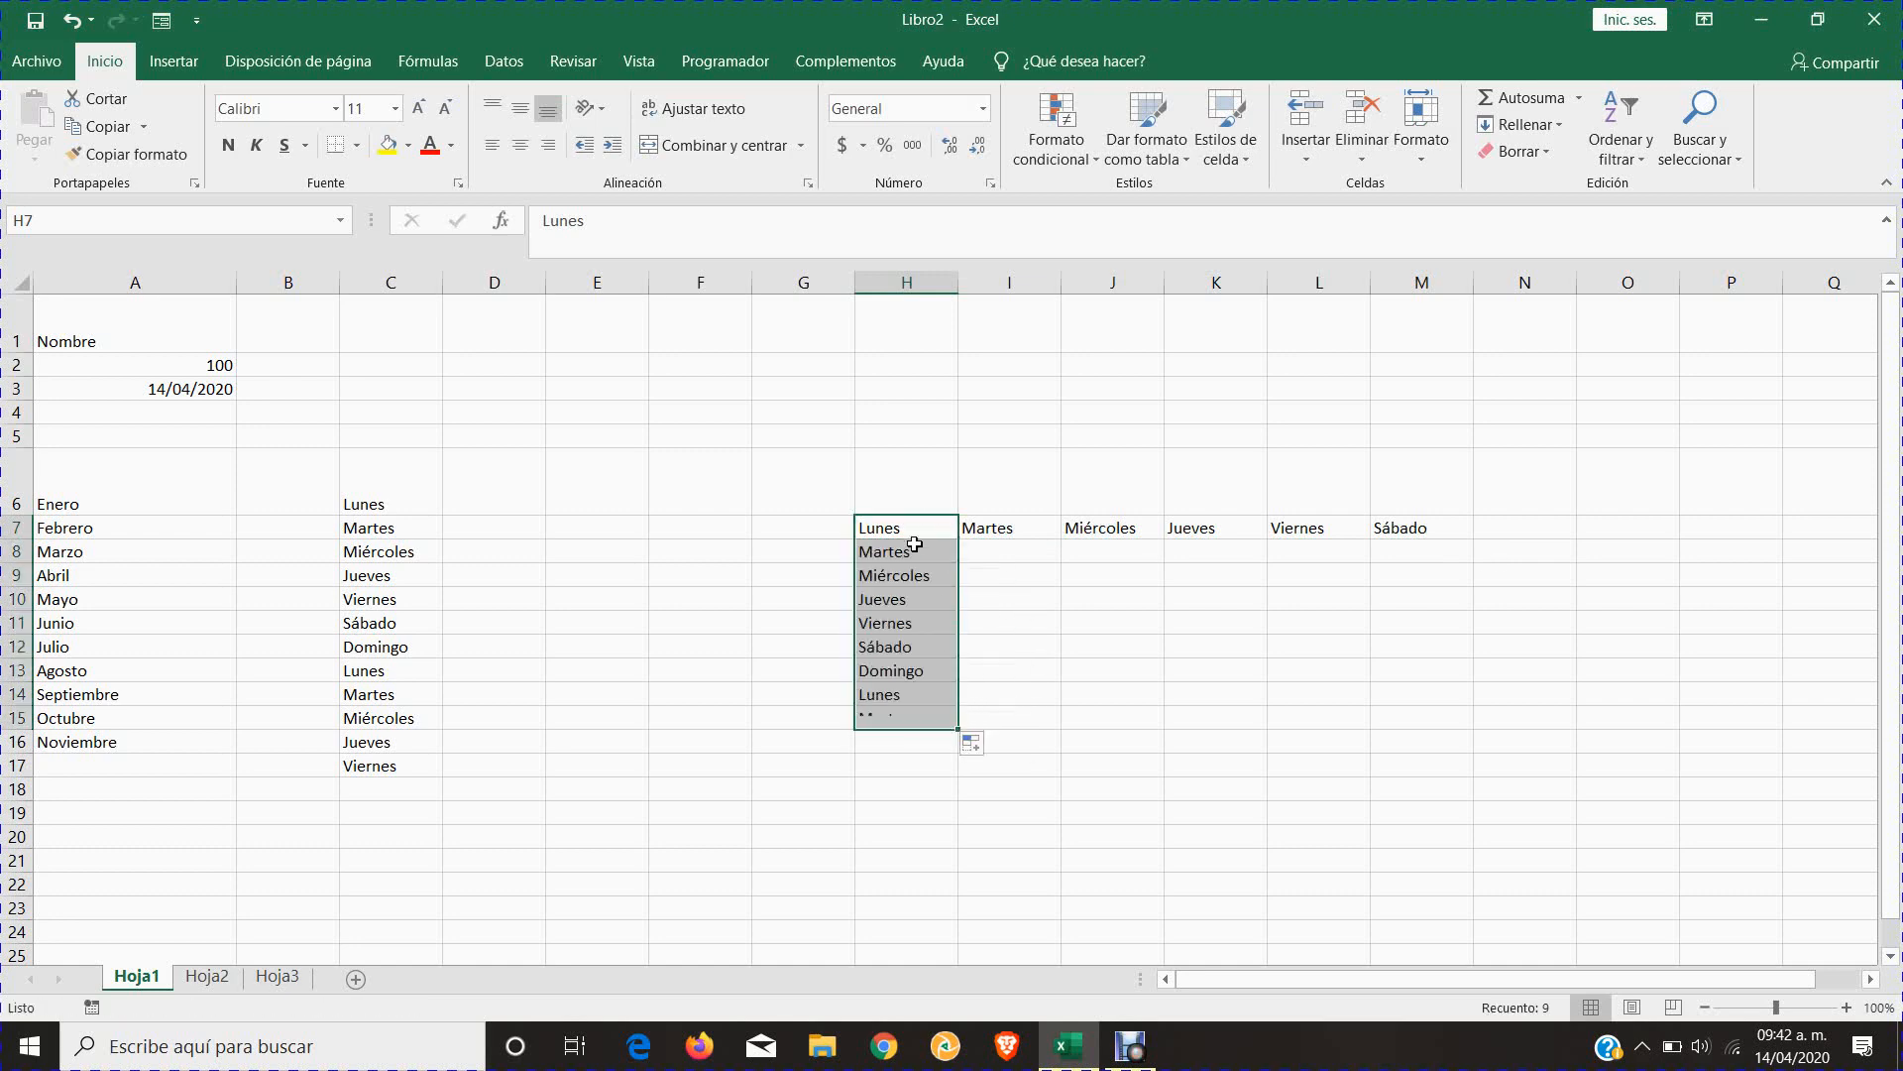
left_click(913, 528)
left_click_drag(959, 479, 956, 365)
left_click(908, 528)
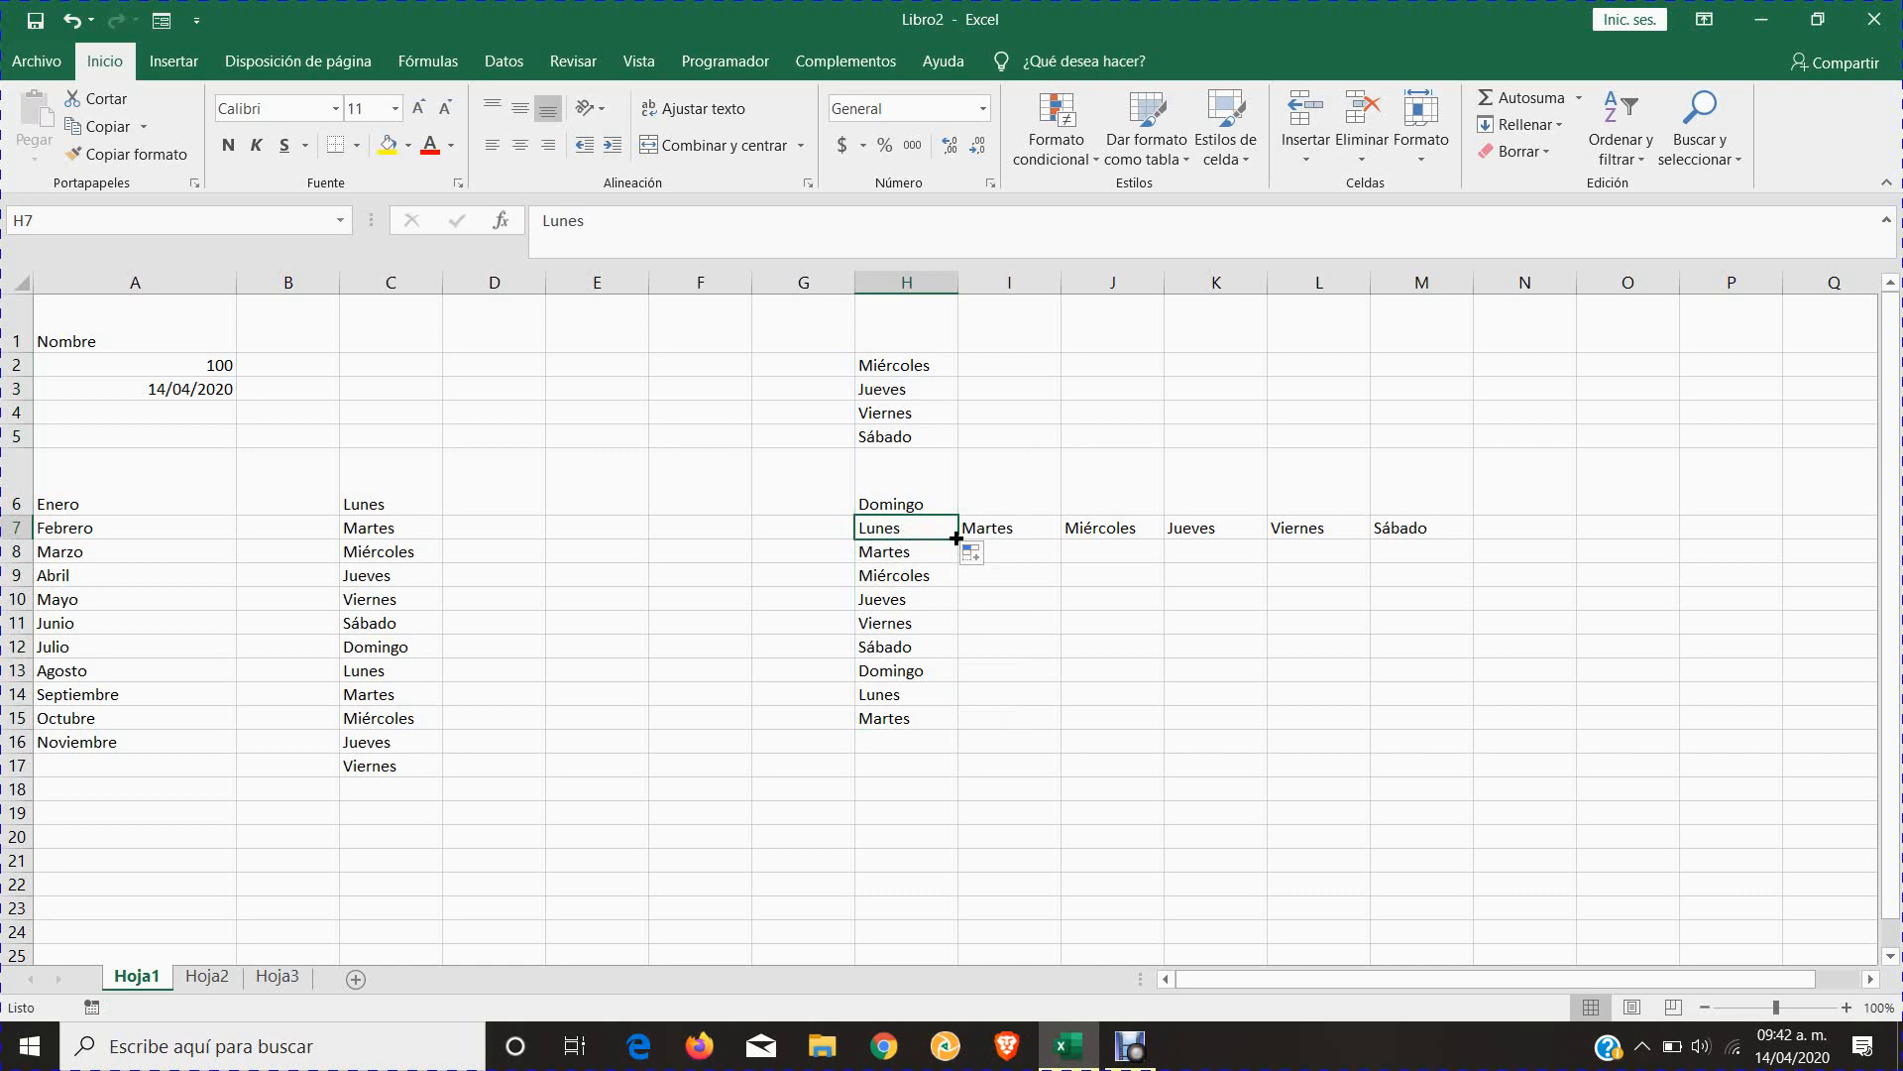
left_click_drag(956, 540, 595, 546)
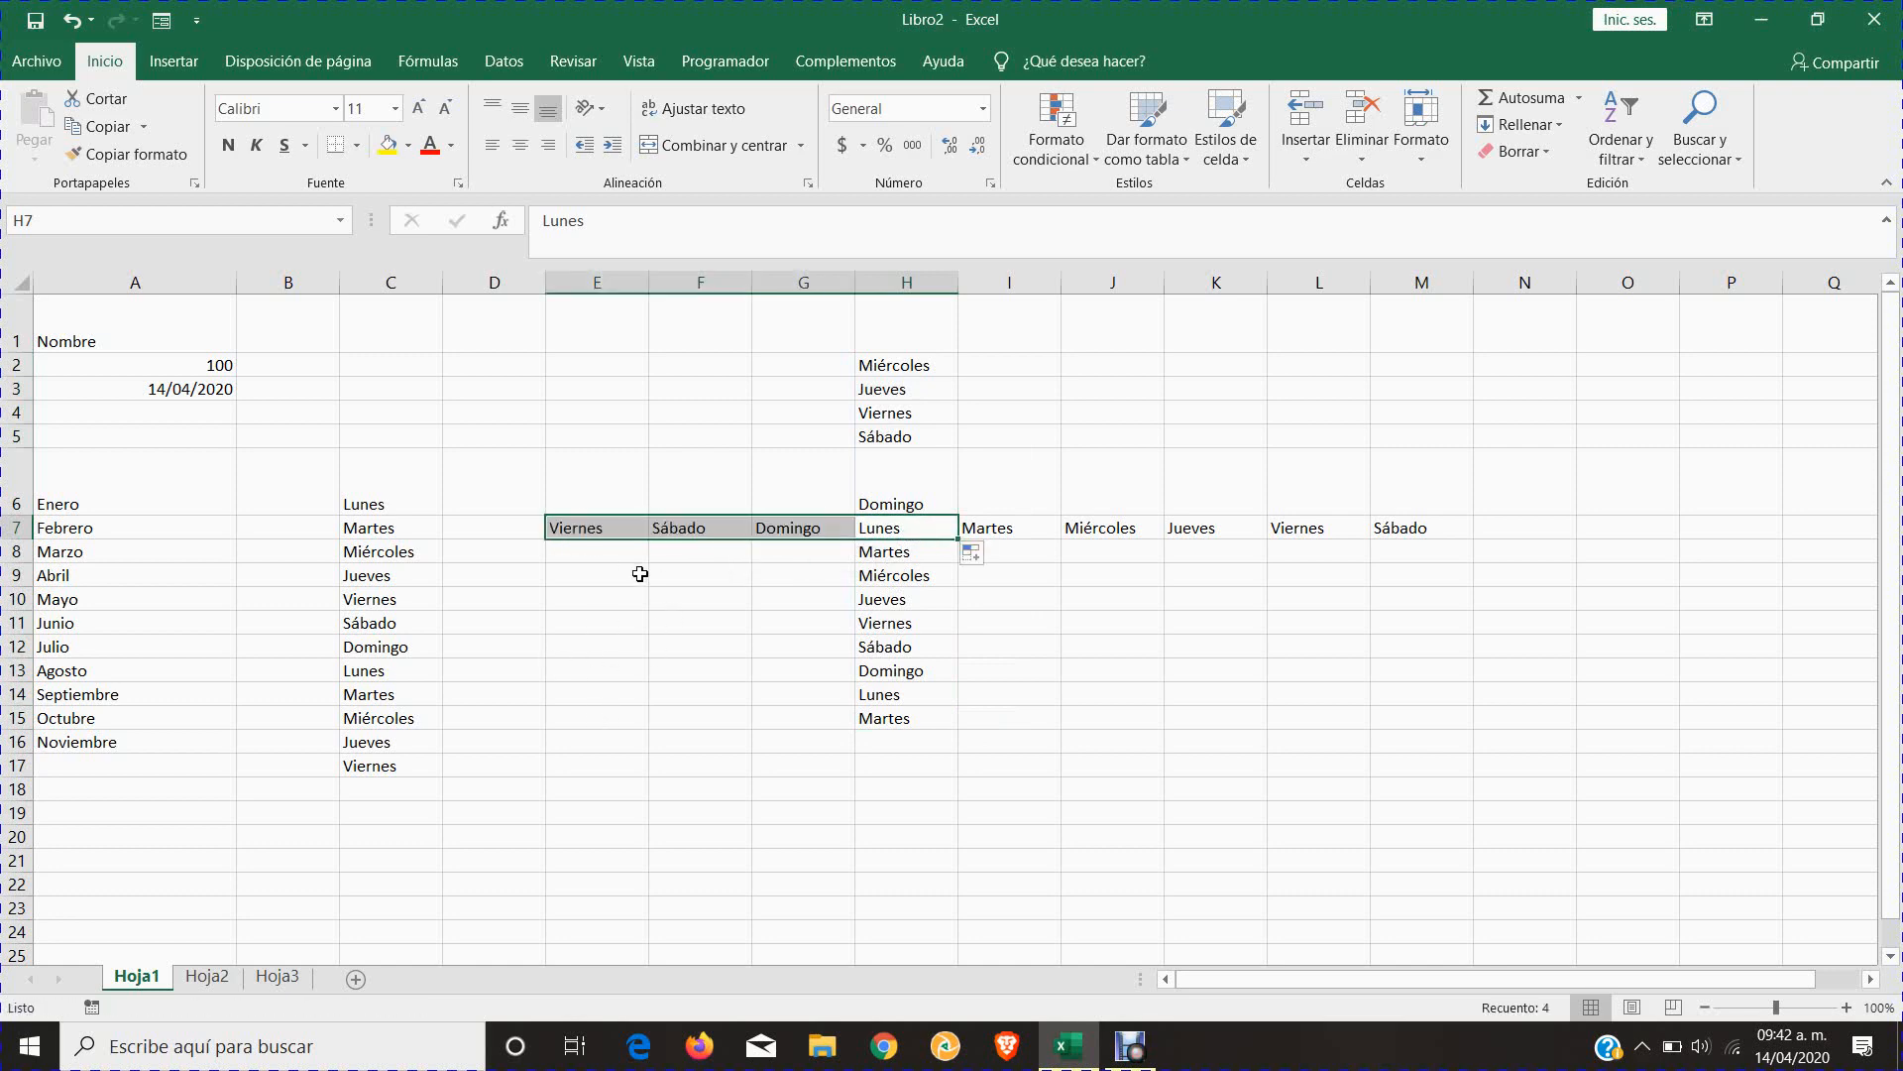
left_click(605, 598)
- Enter 1 in cell A19 and autofill it across the row to J19
scroll(664, 649, "down", 1)
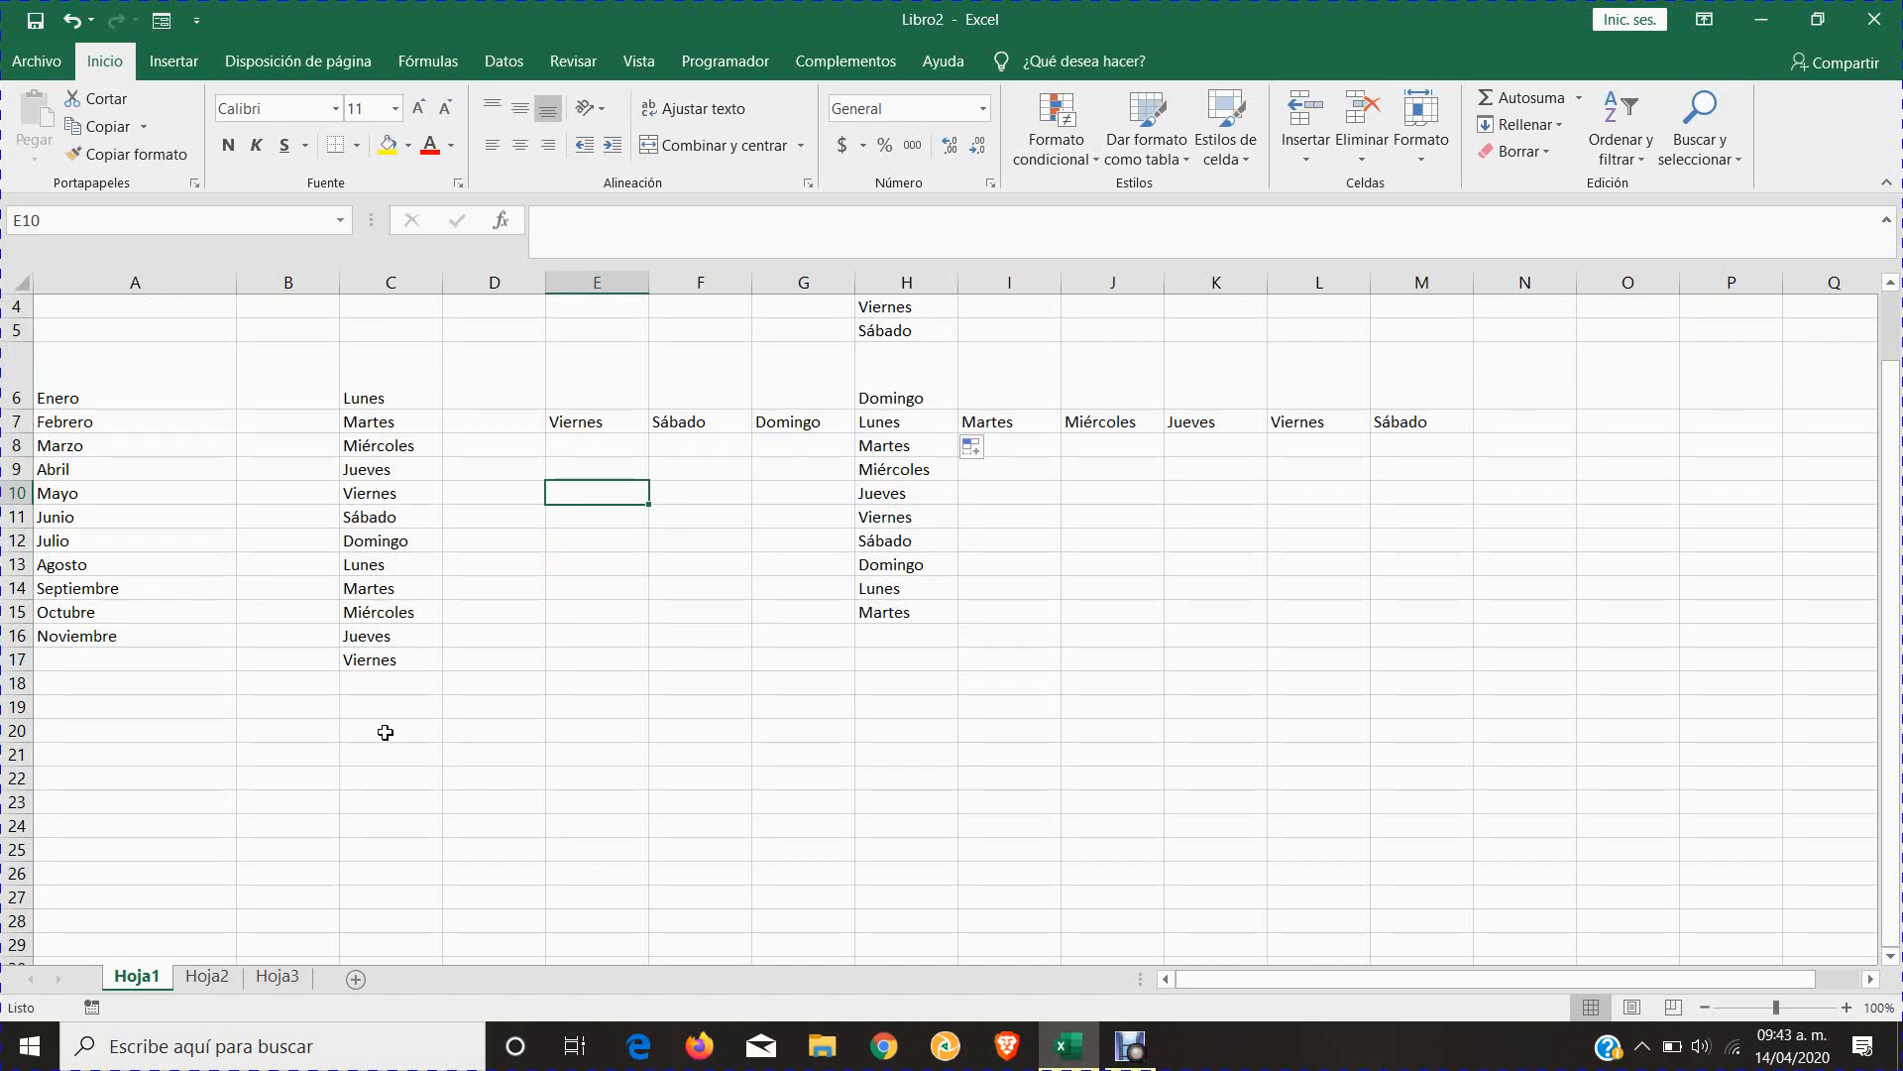
left_click(119, 707)
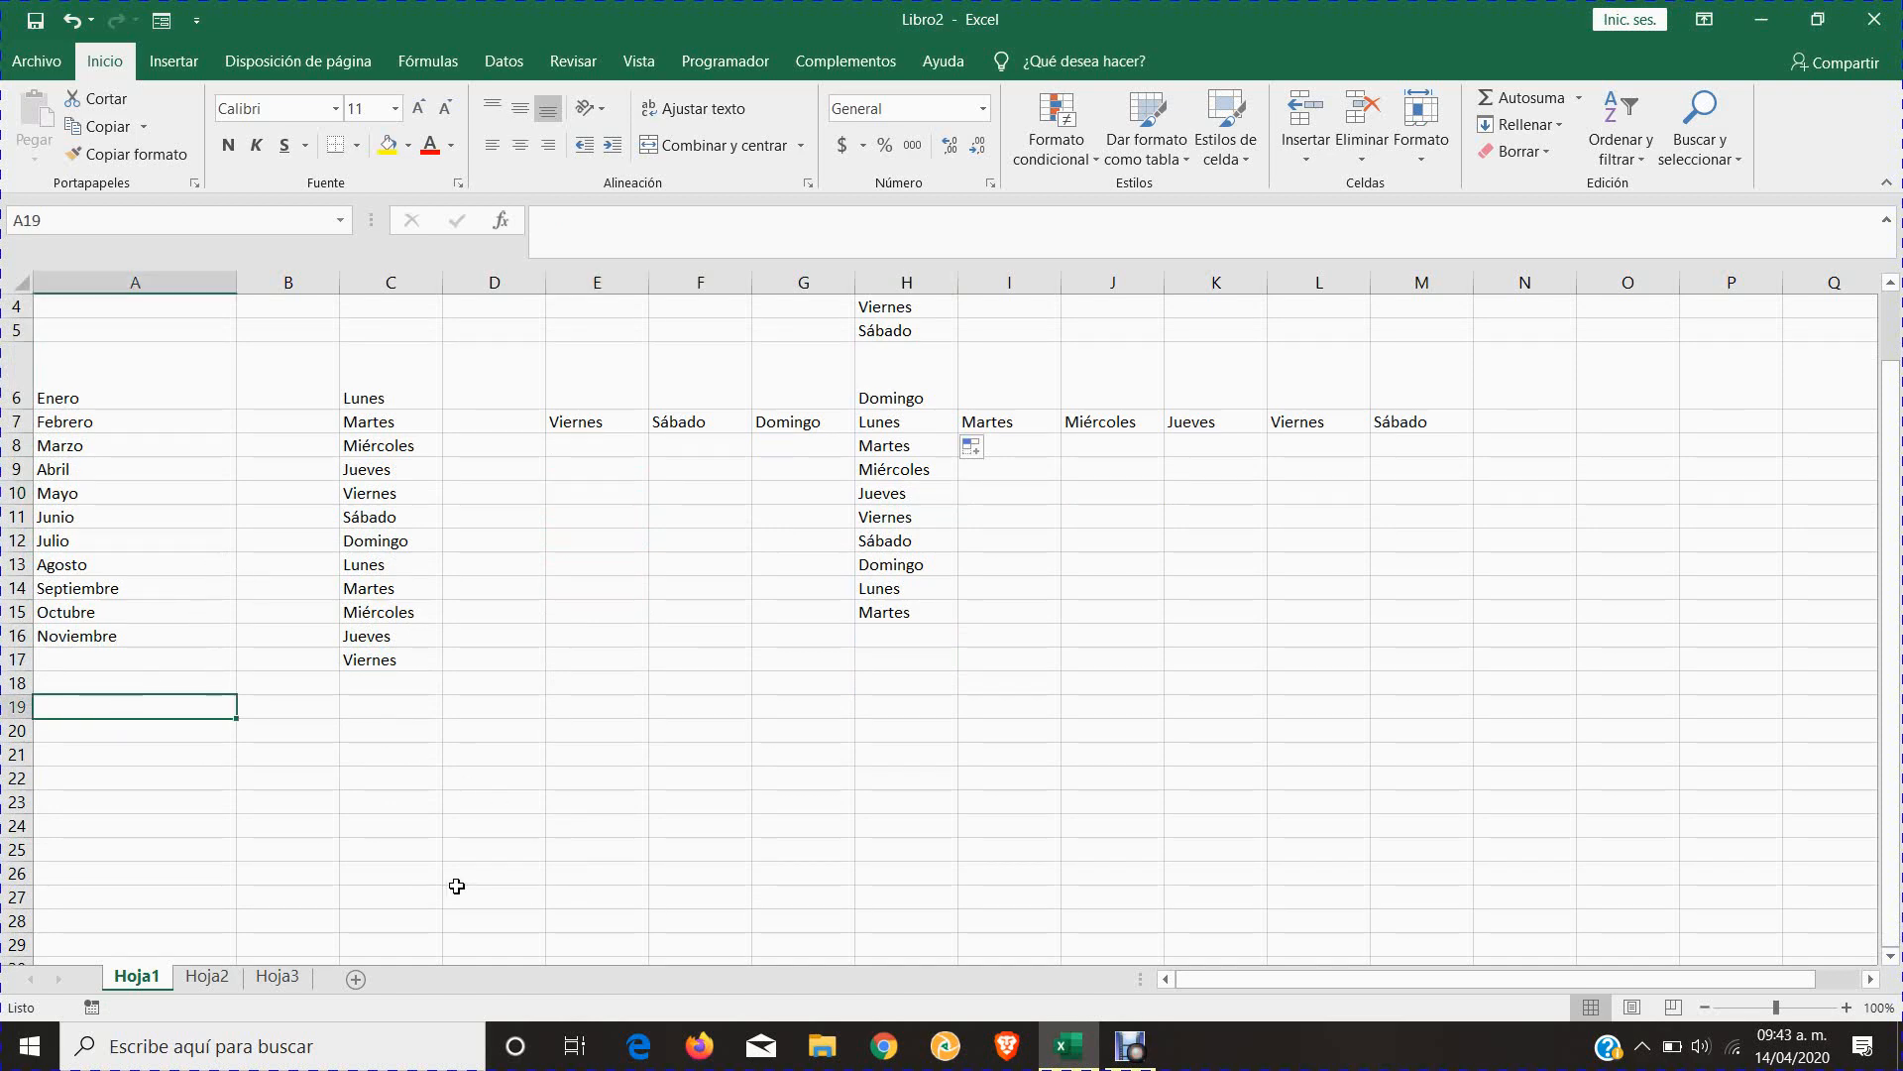
scroll(456, 885, "down", 1)
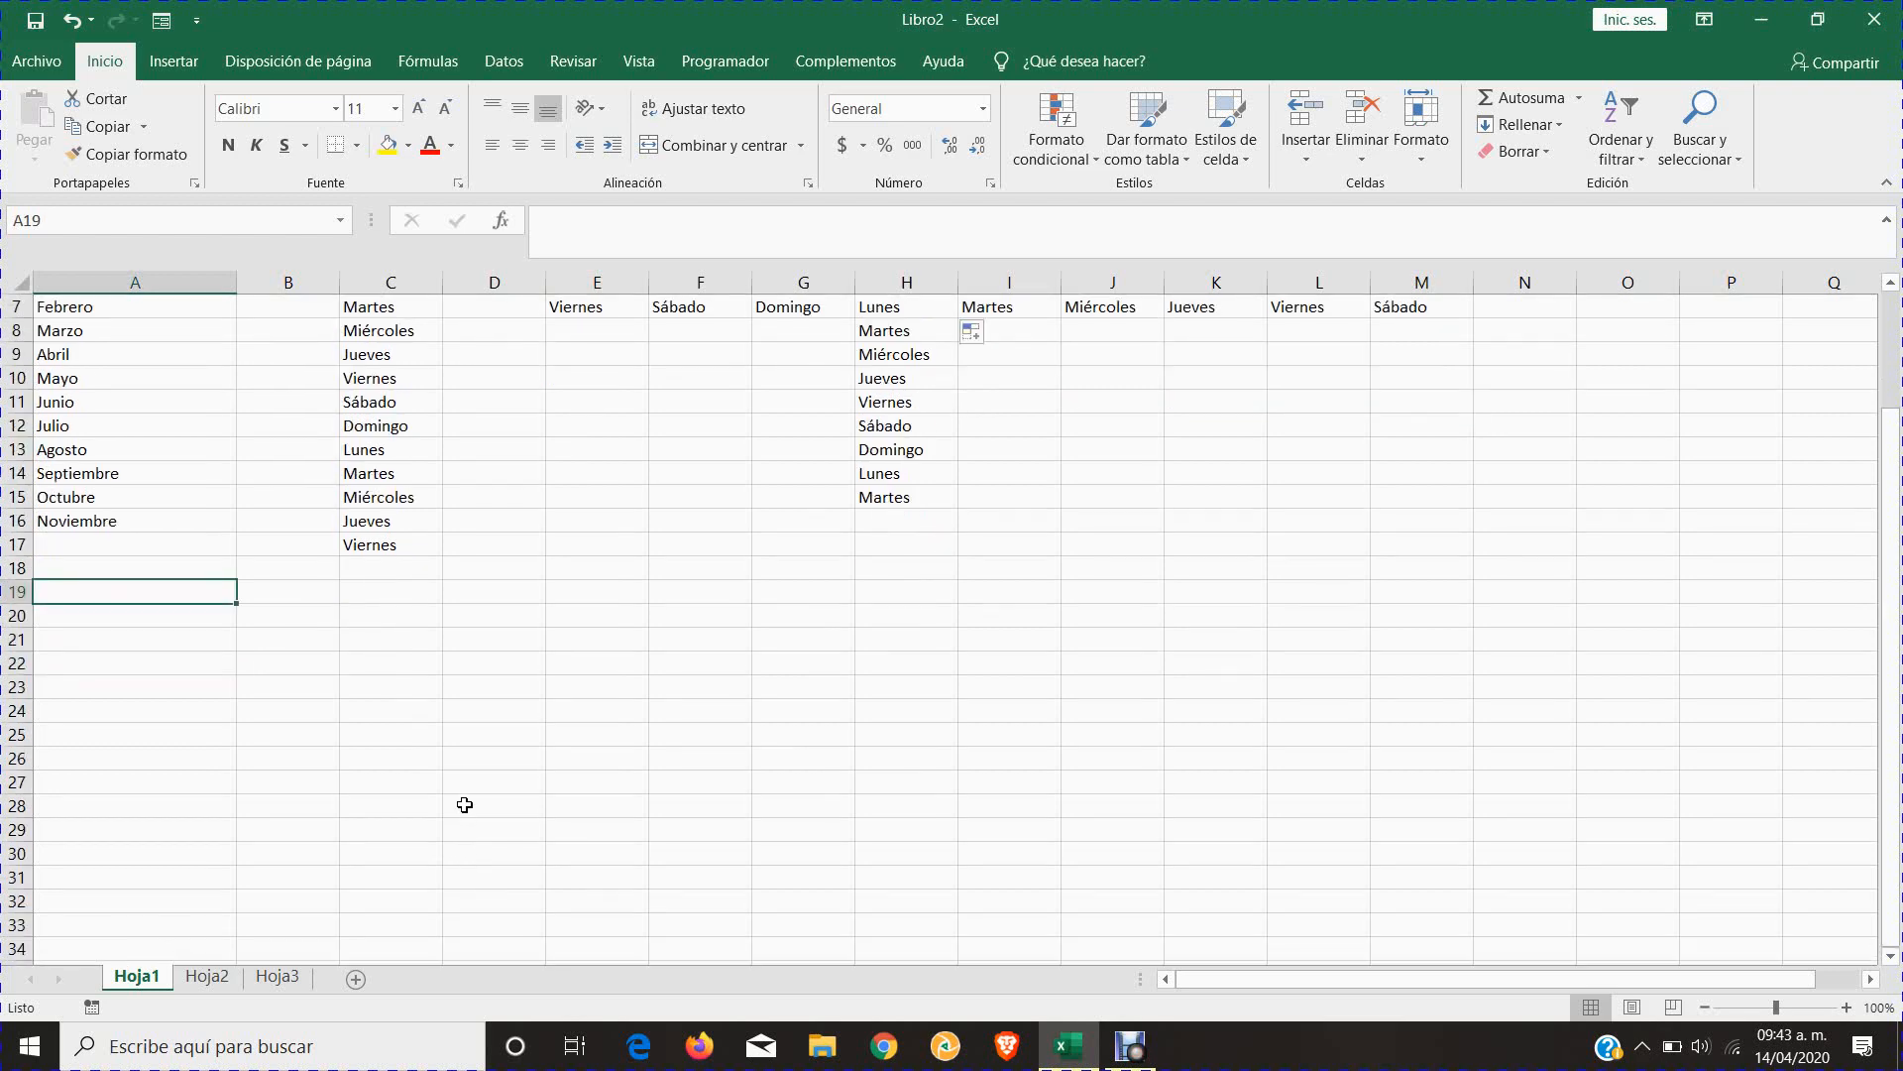
type("1")
key("ctrl+Return")
left_click_drag(236, 604, 1160, 617)
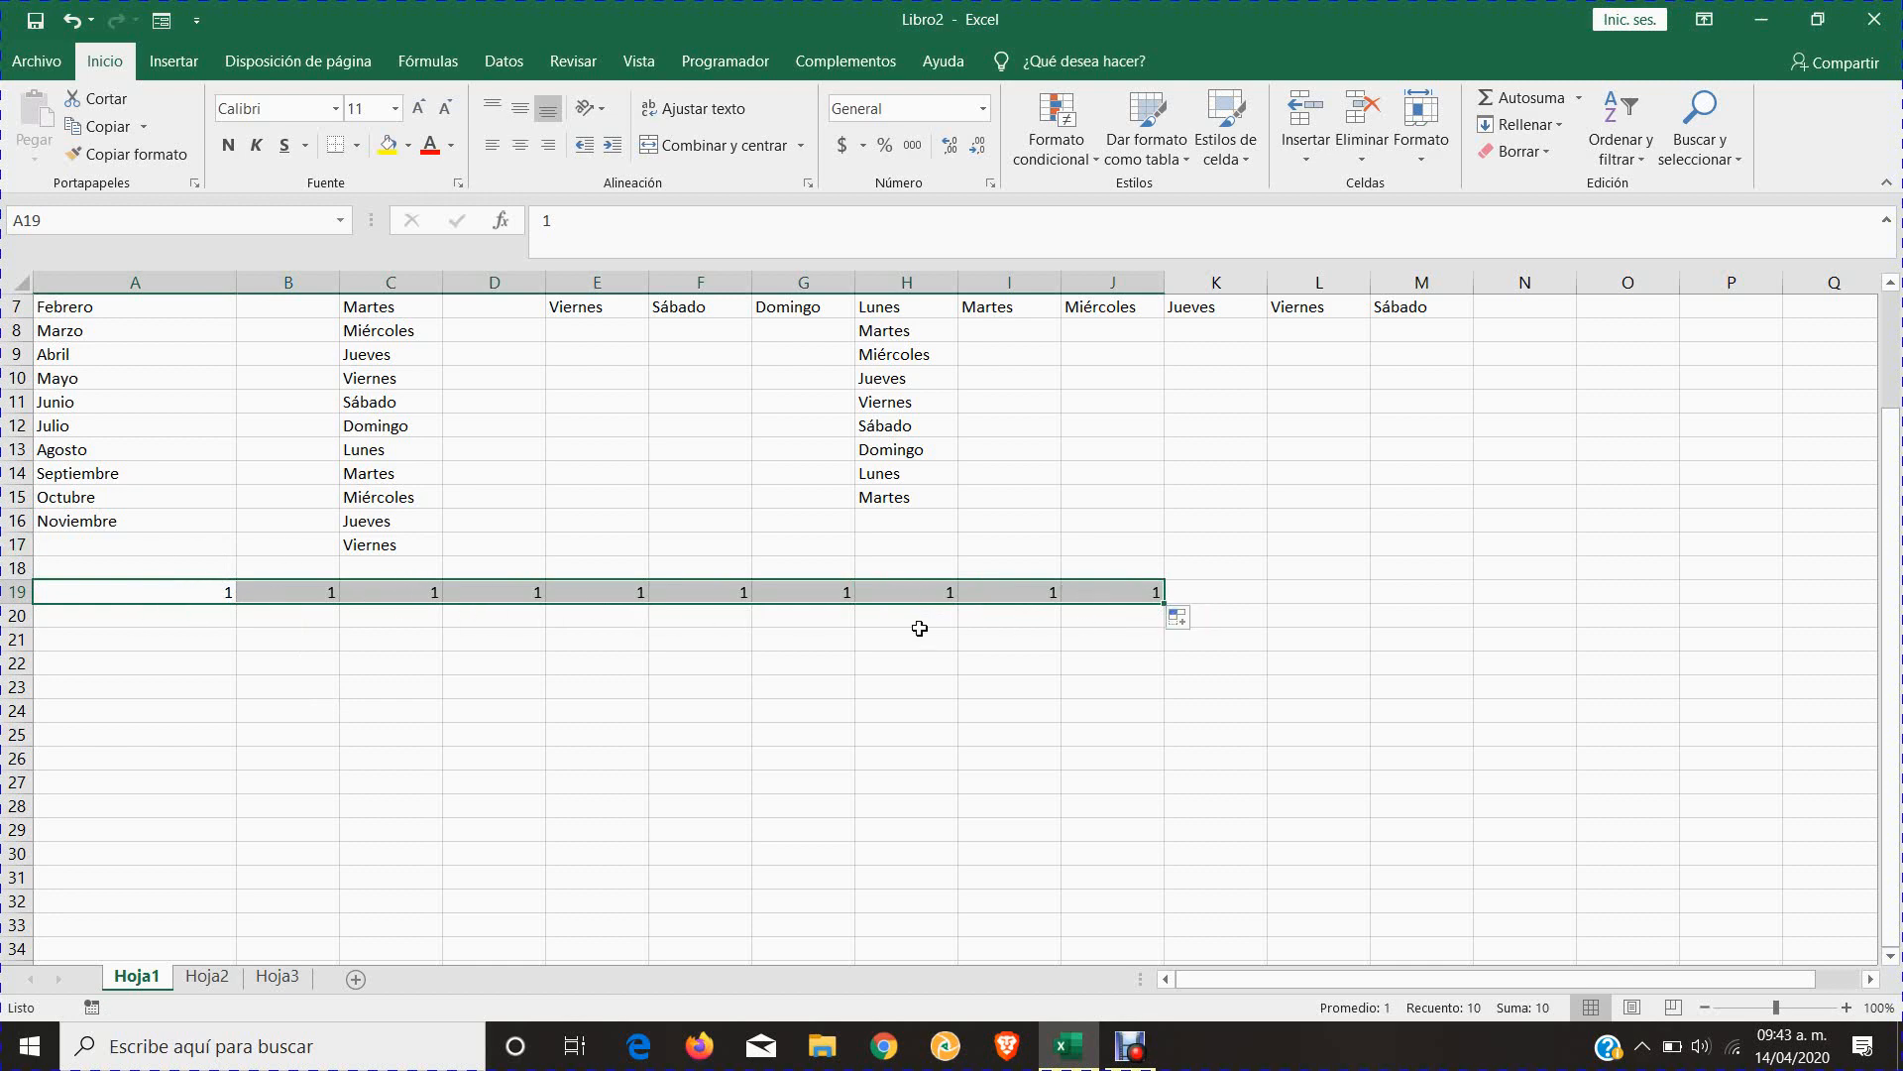
- Change the autofill option for A19:J19 to Serie de relleno, check the chosen option and deselect the range
left_click(1200, 627)
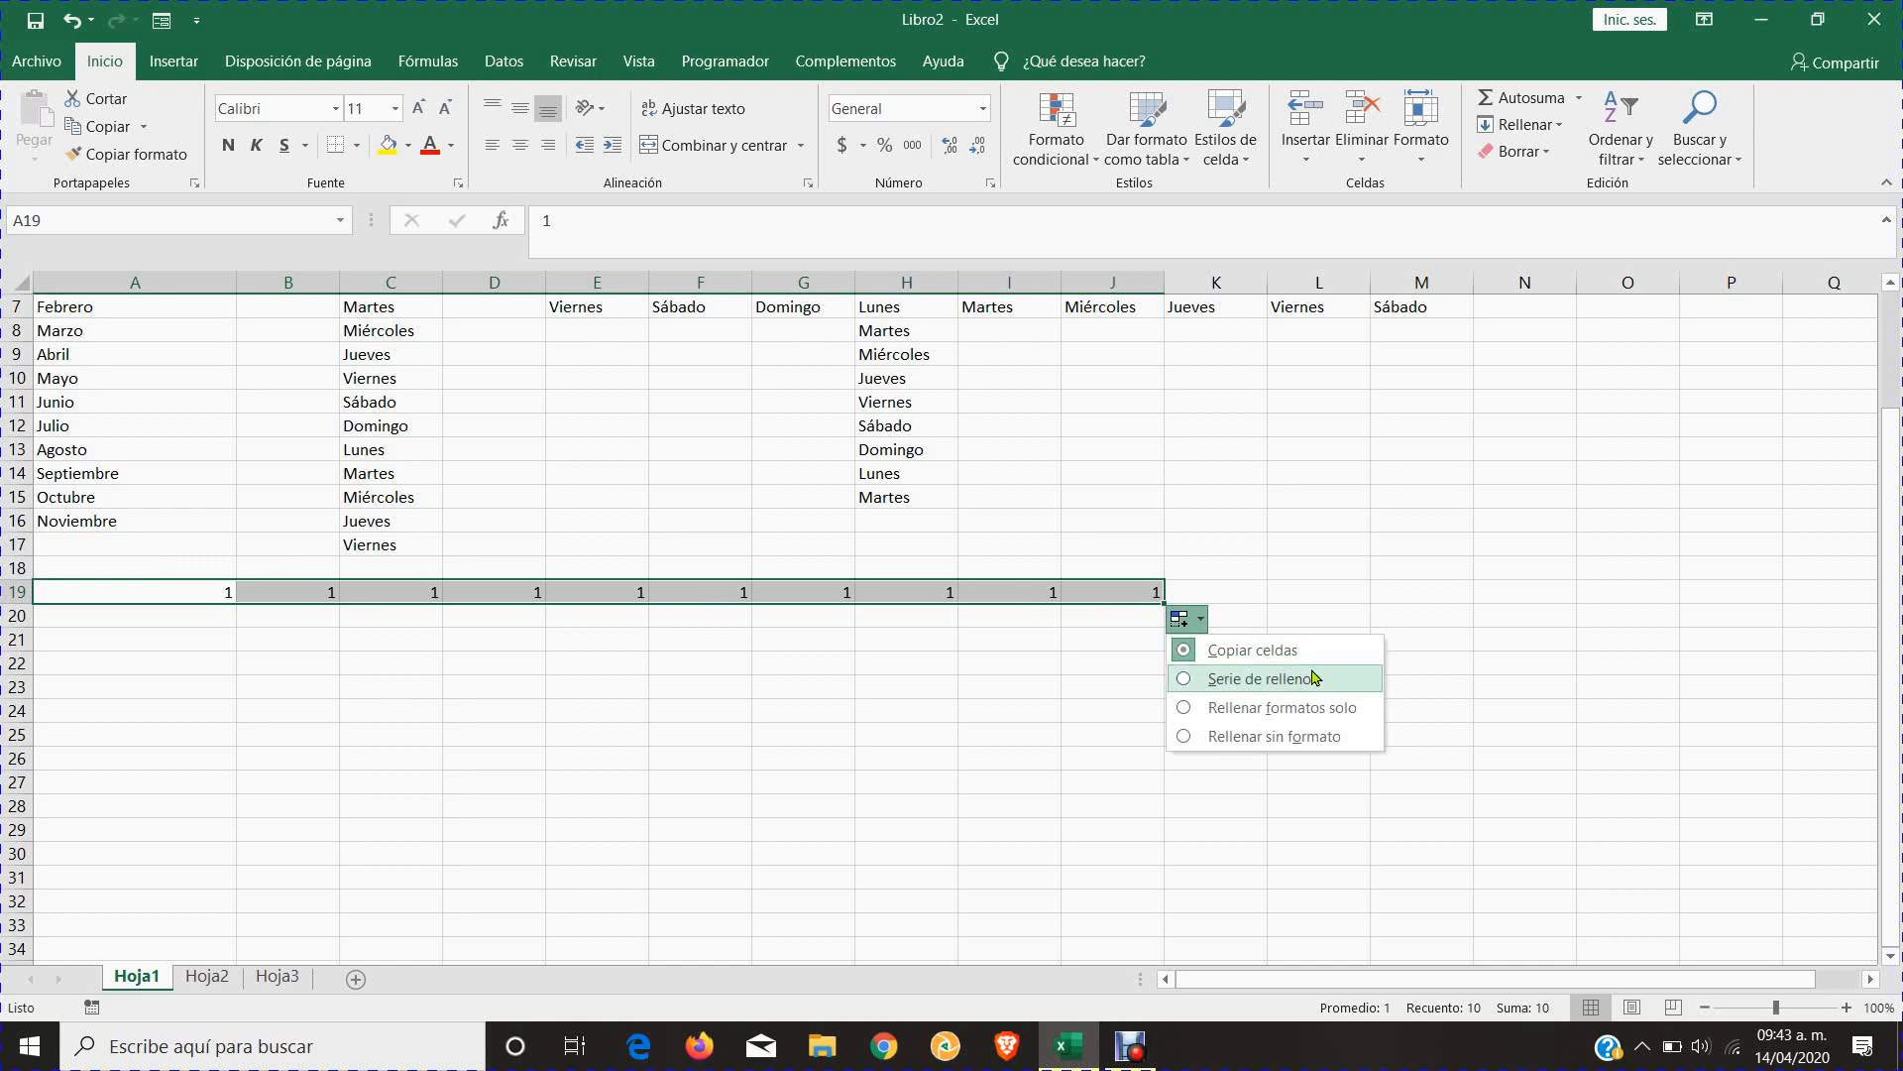
left_click(1264, 681)
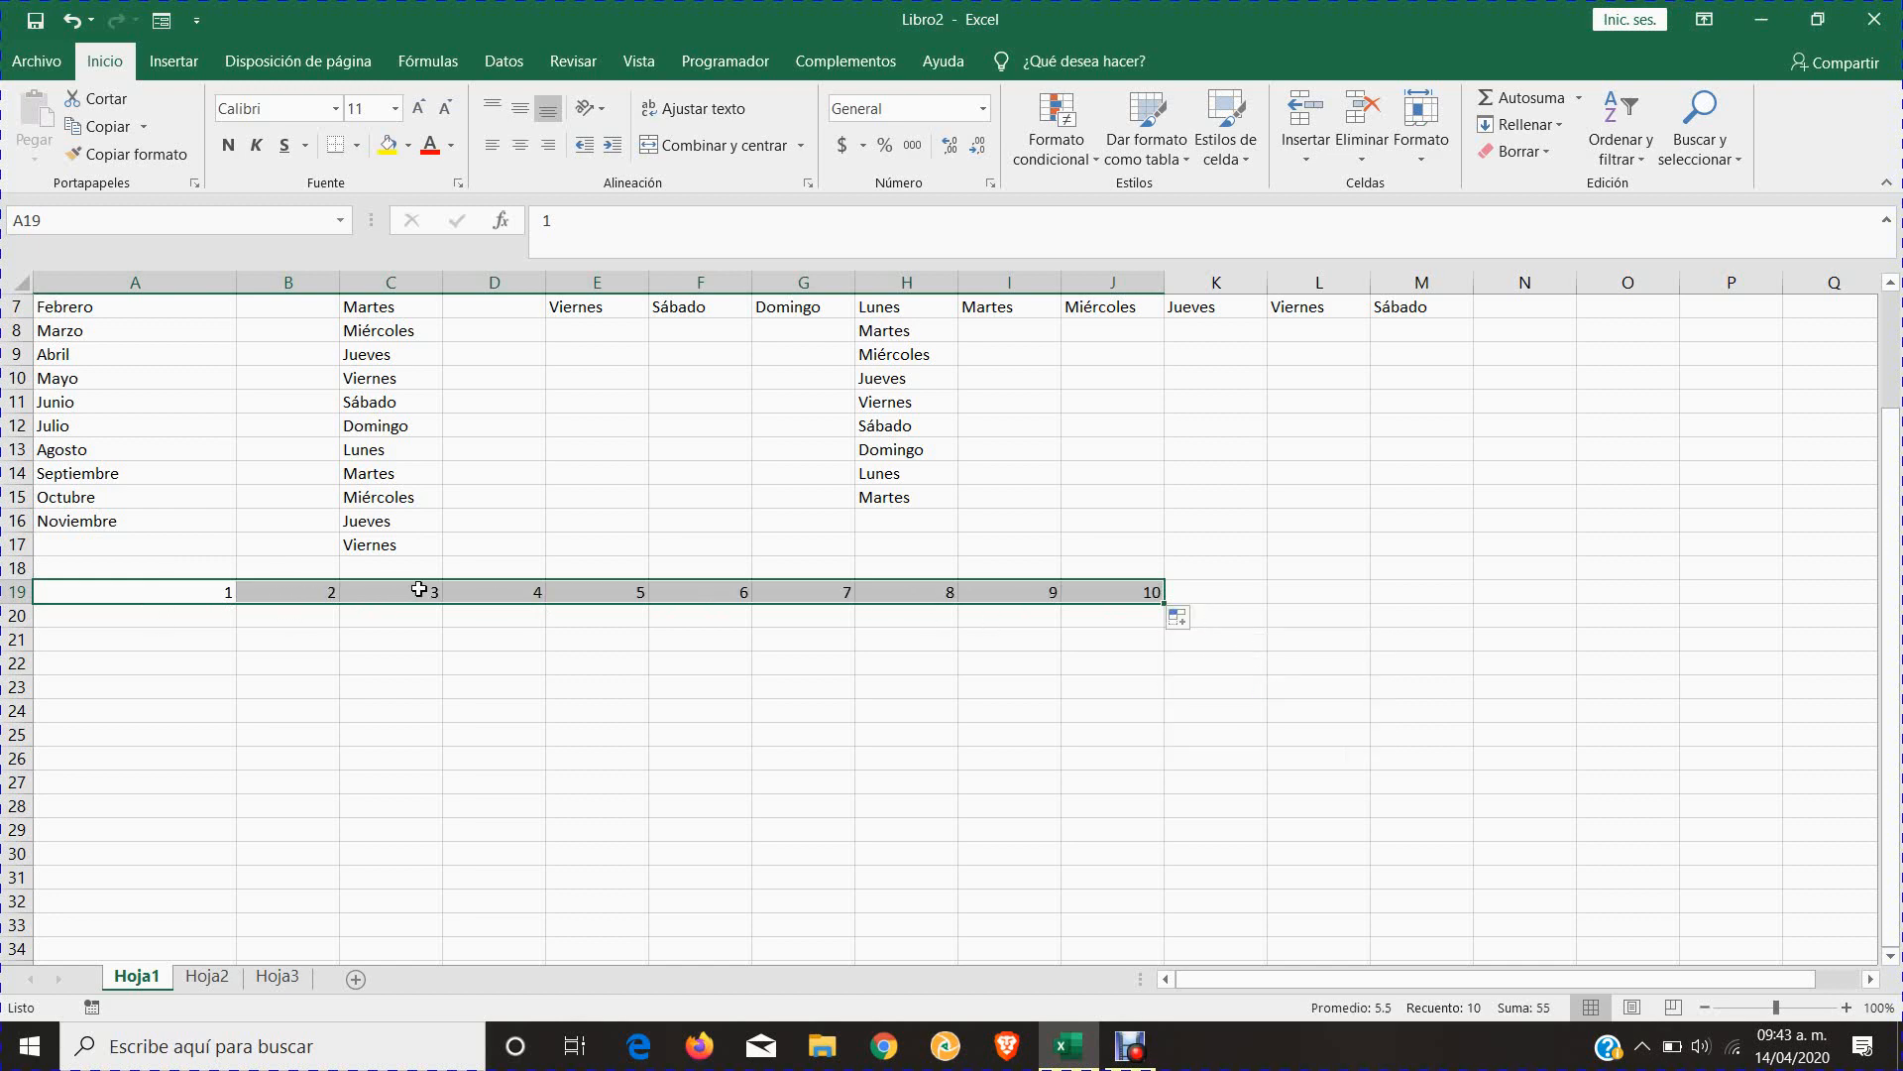
left_click(1178, 618)
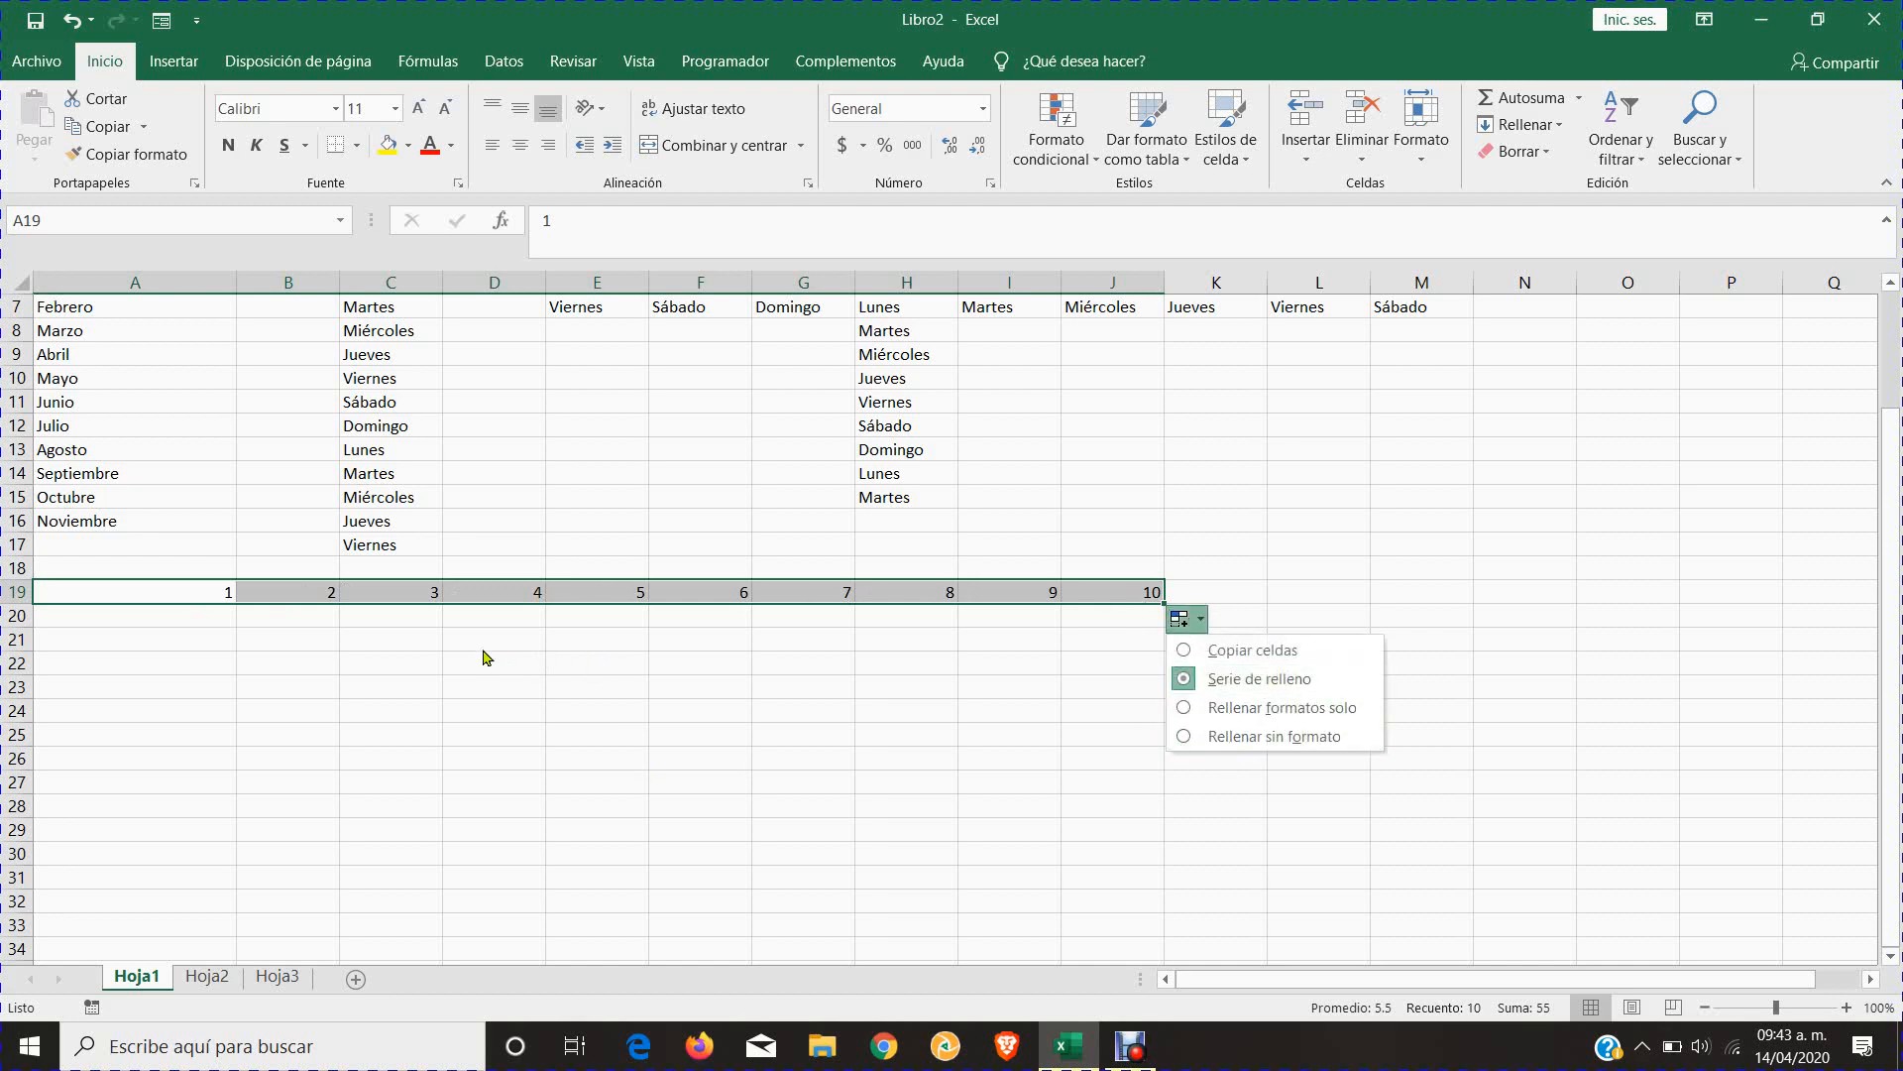
left_click(443, 674)
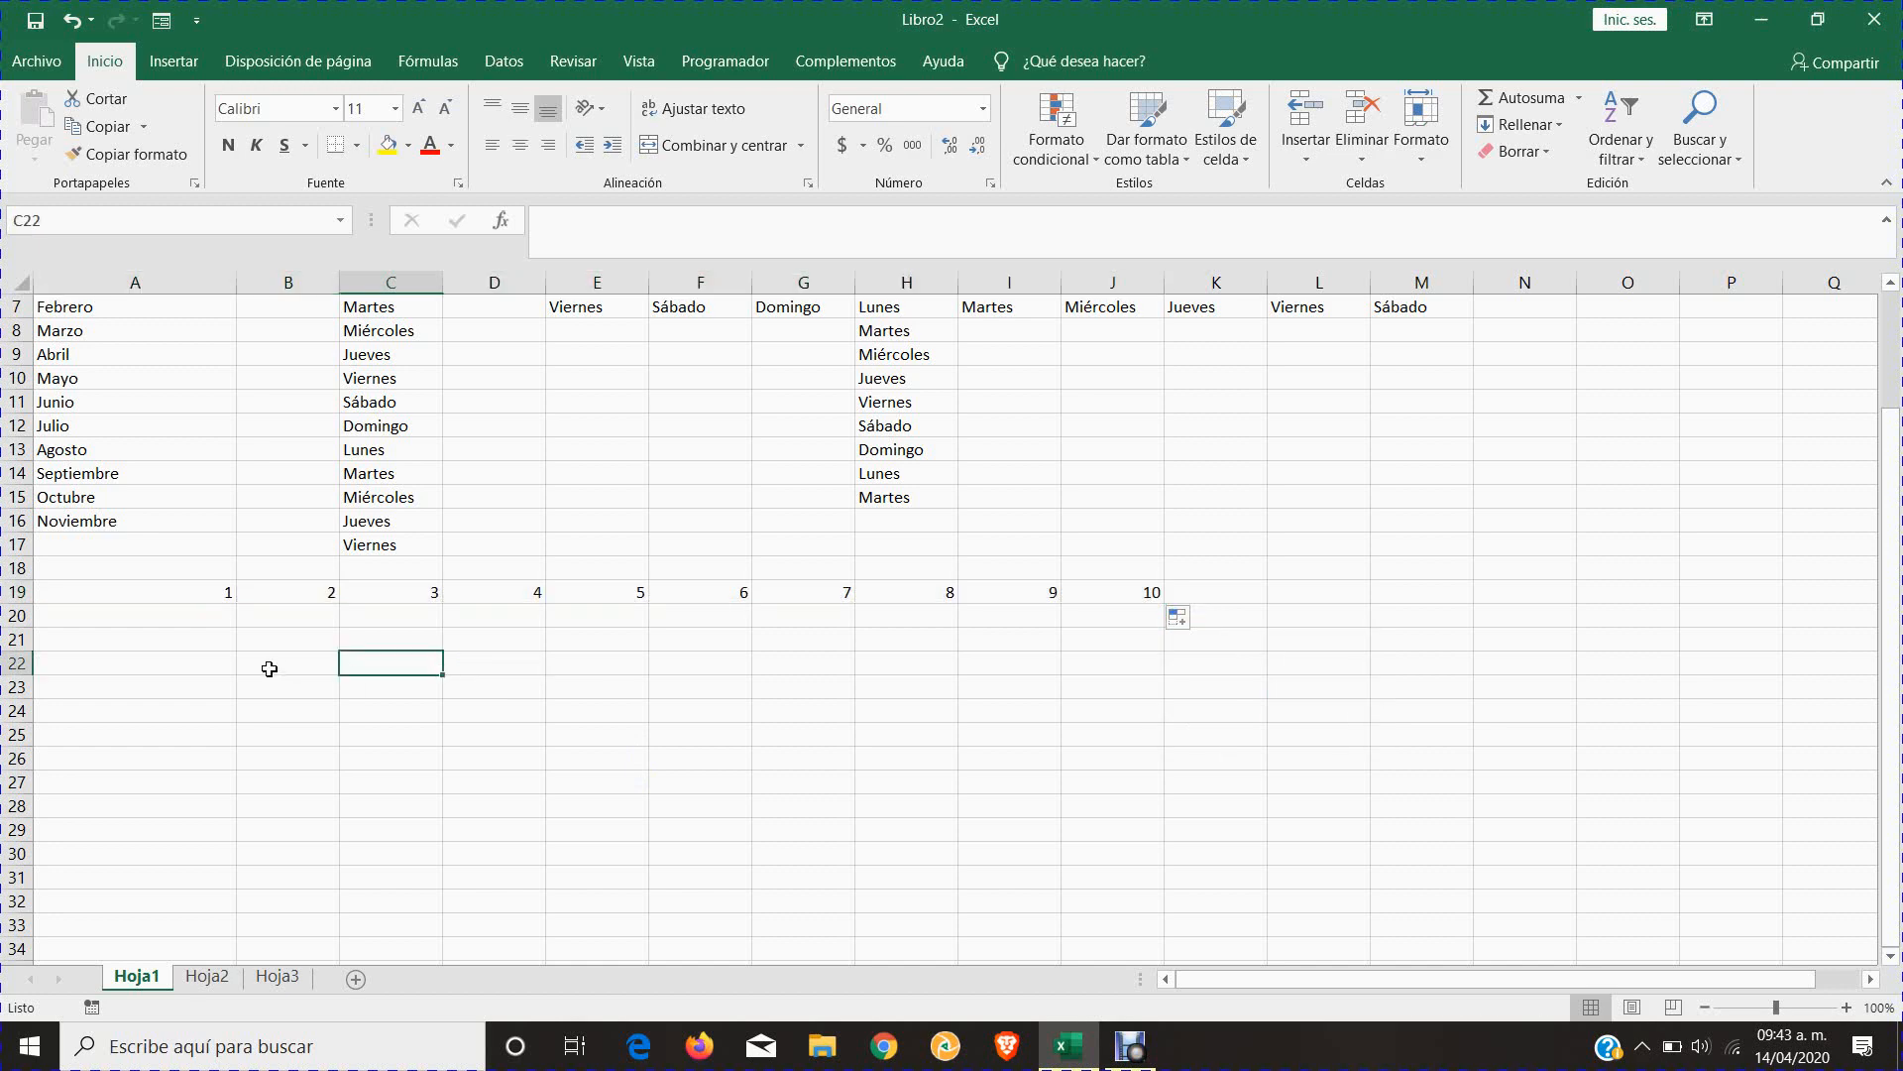
- Review the filled month, weekday and number series and the empty cells below row 19
left_click(178, 598)
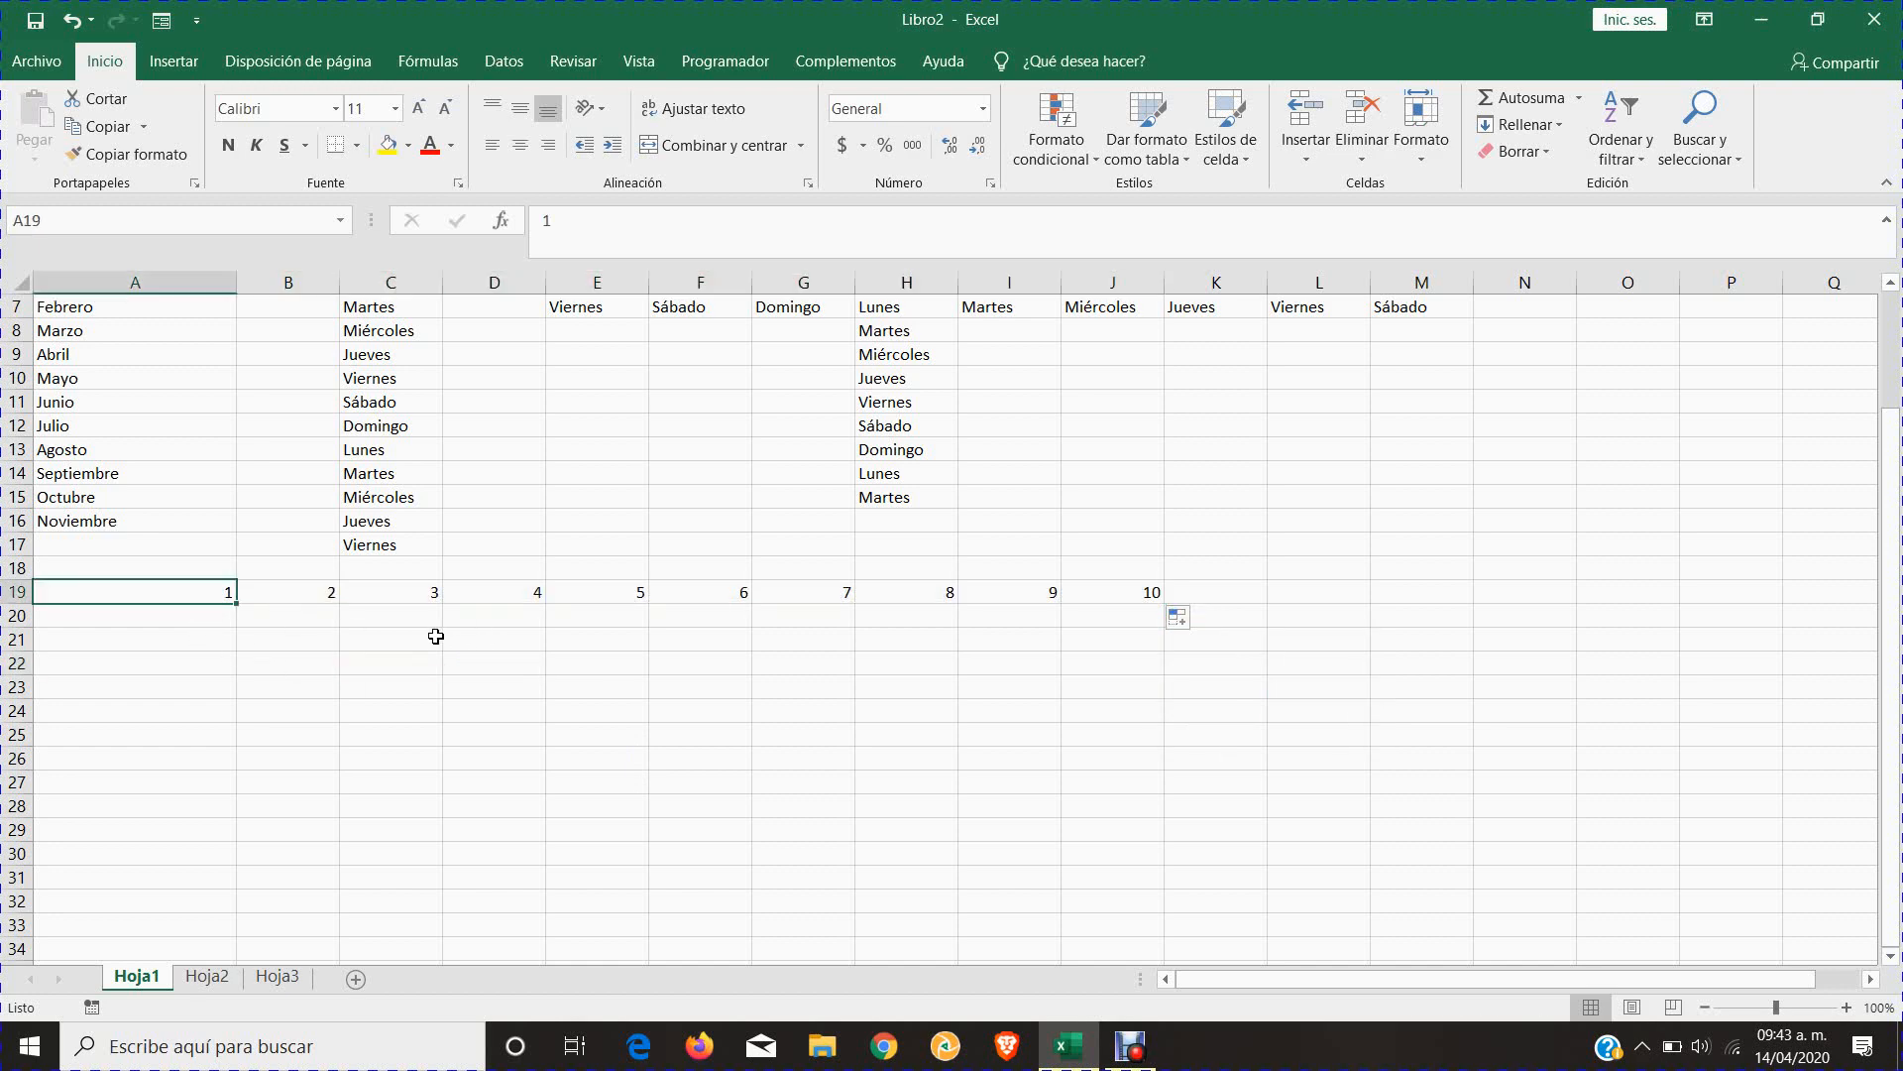
scroll(436, 635, "up", 2)
scroll(436, 635, "down", 2)
scroll(435, 635, "up", 2)
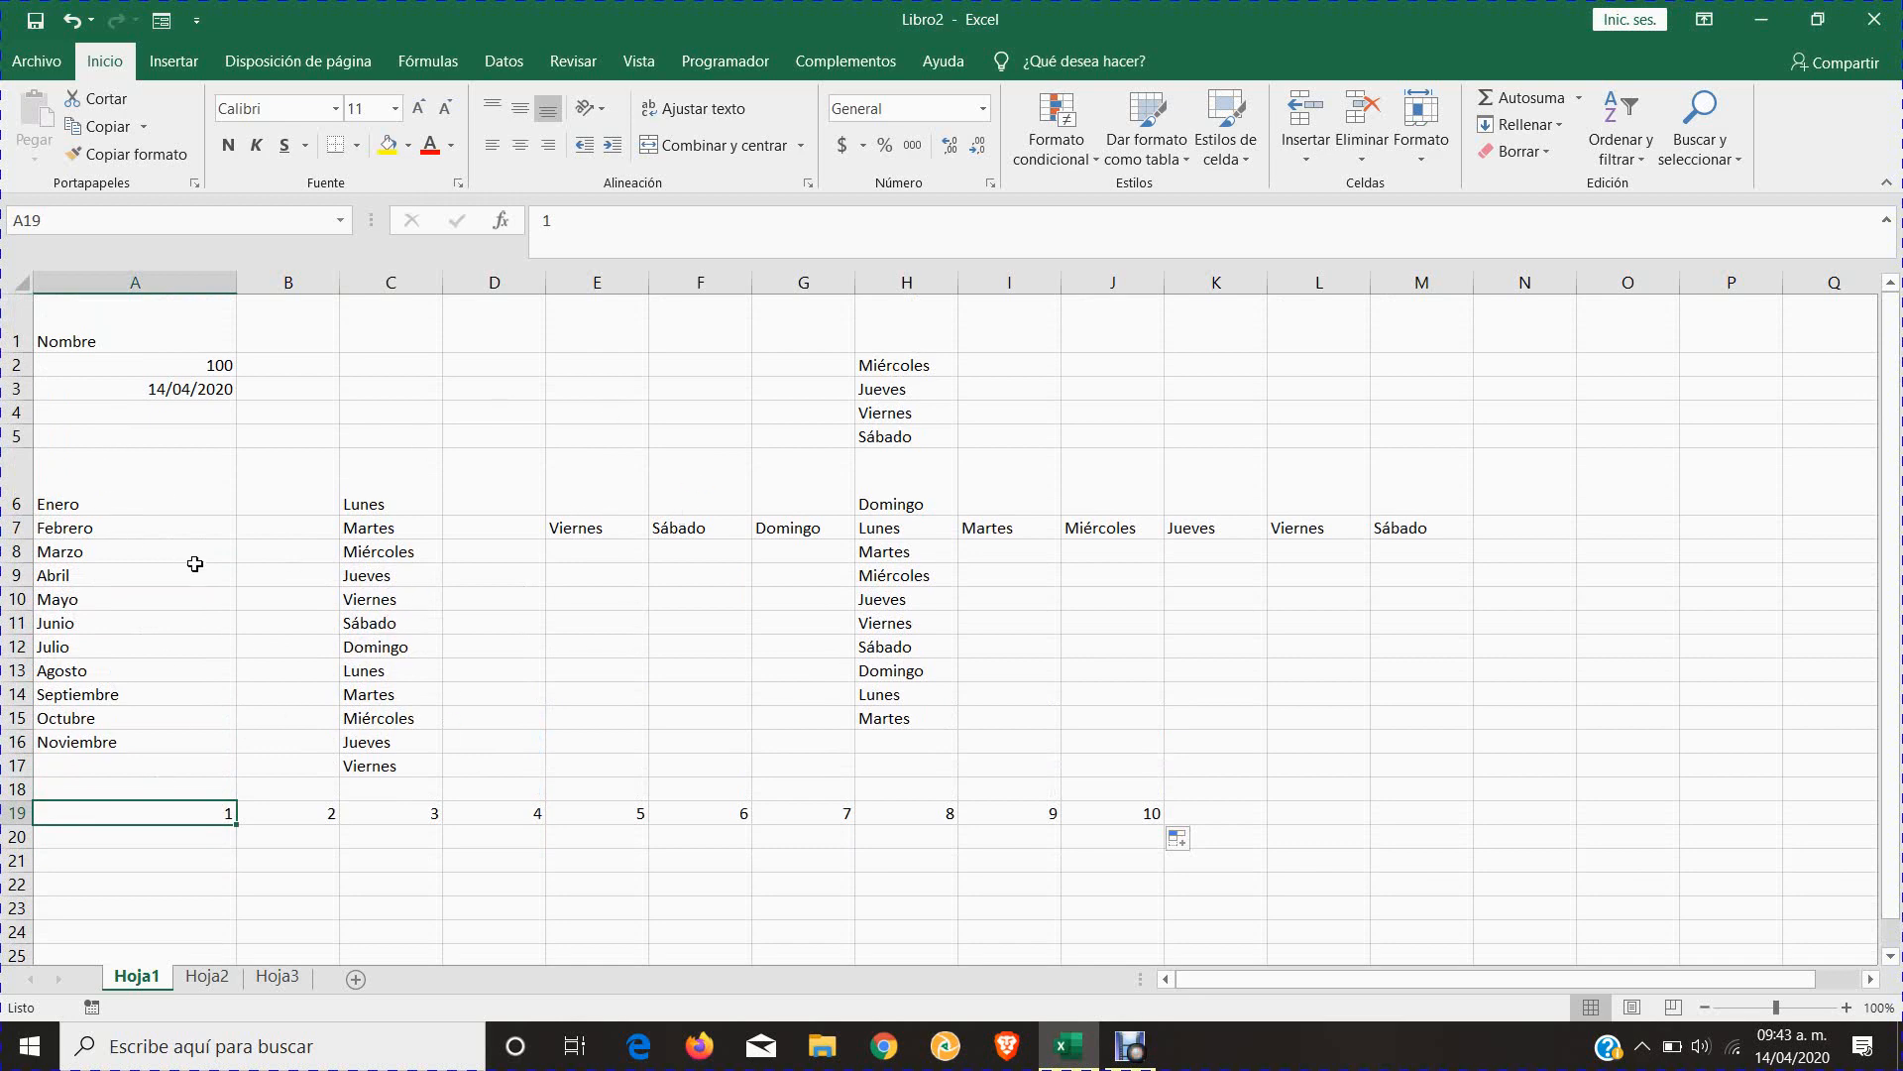
scroll(357, 595, "down", 2)
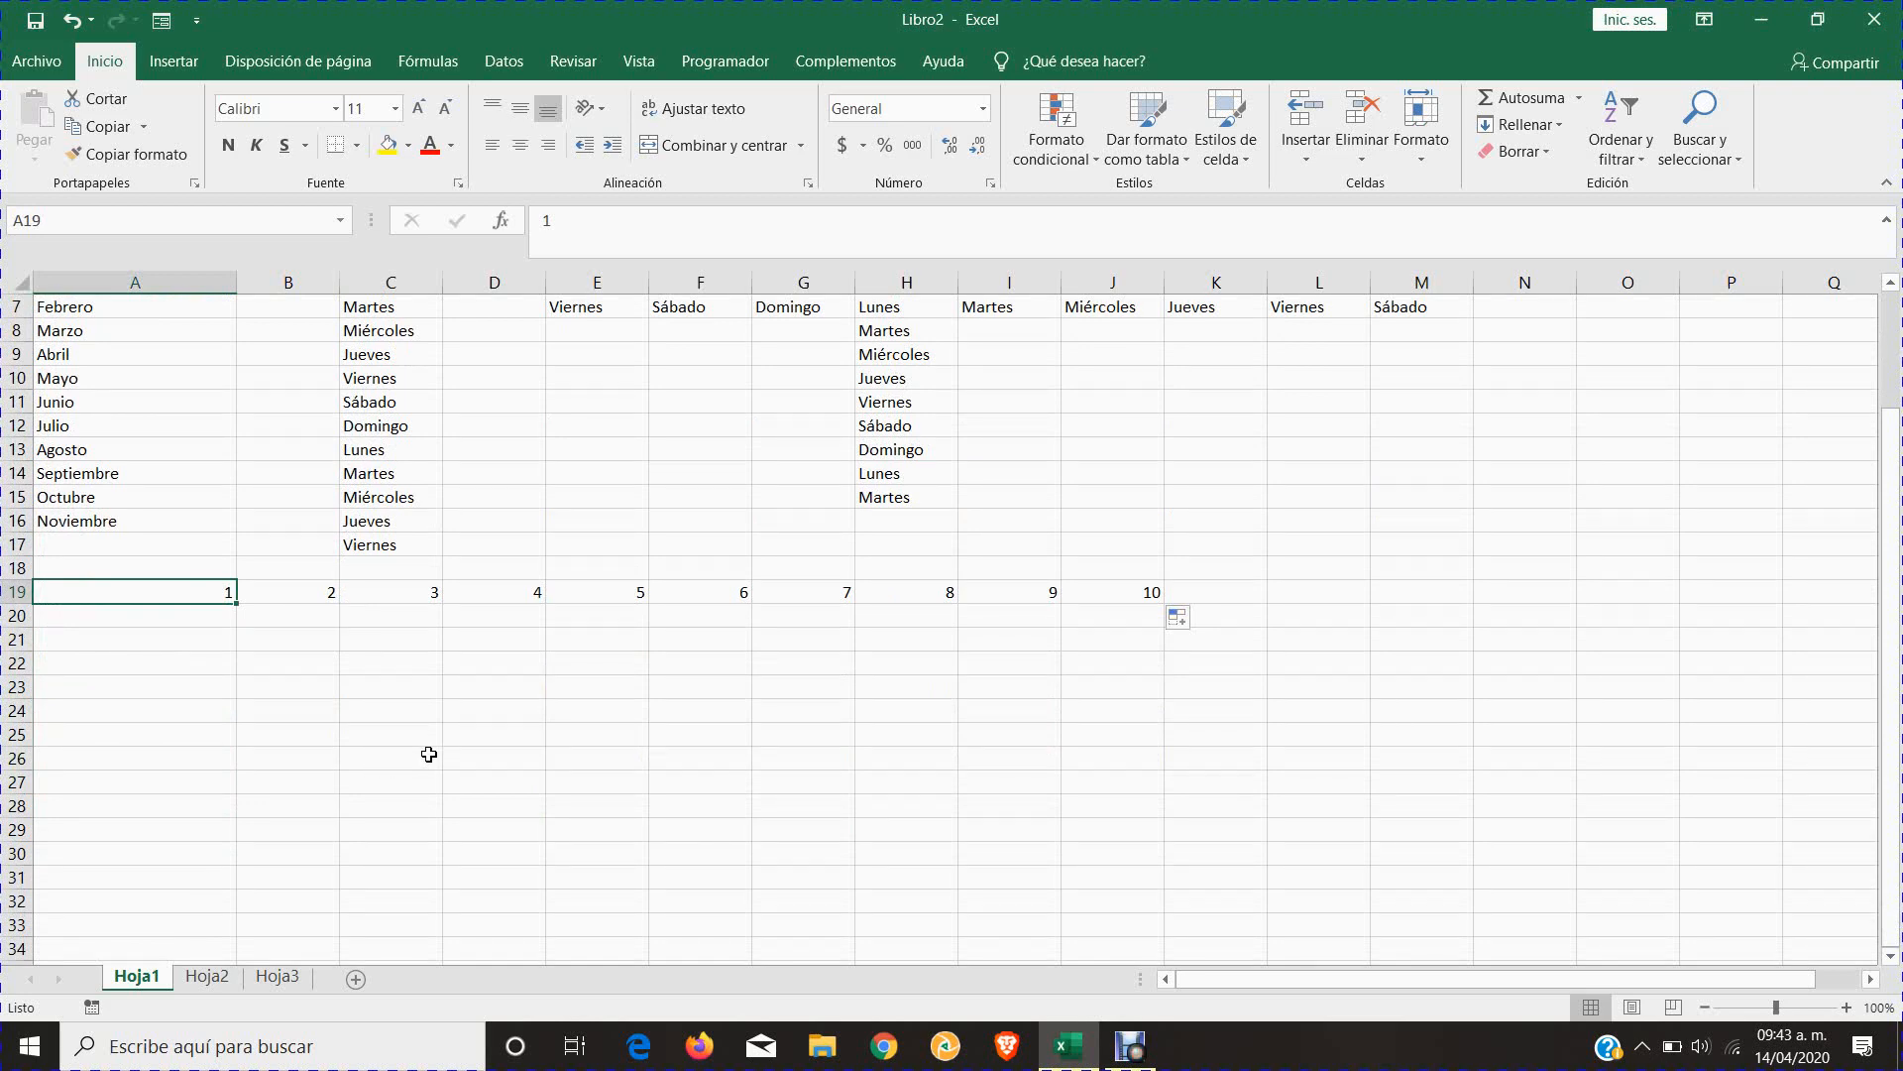
left_click(519, 702)
left_click(449, 659)
left_click(397, 664)
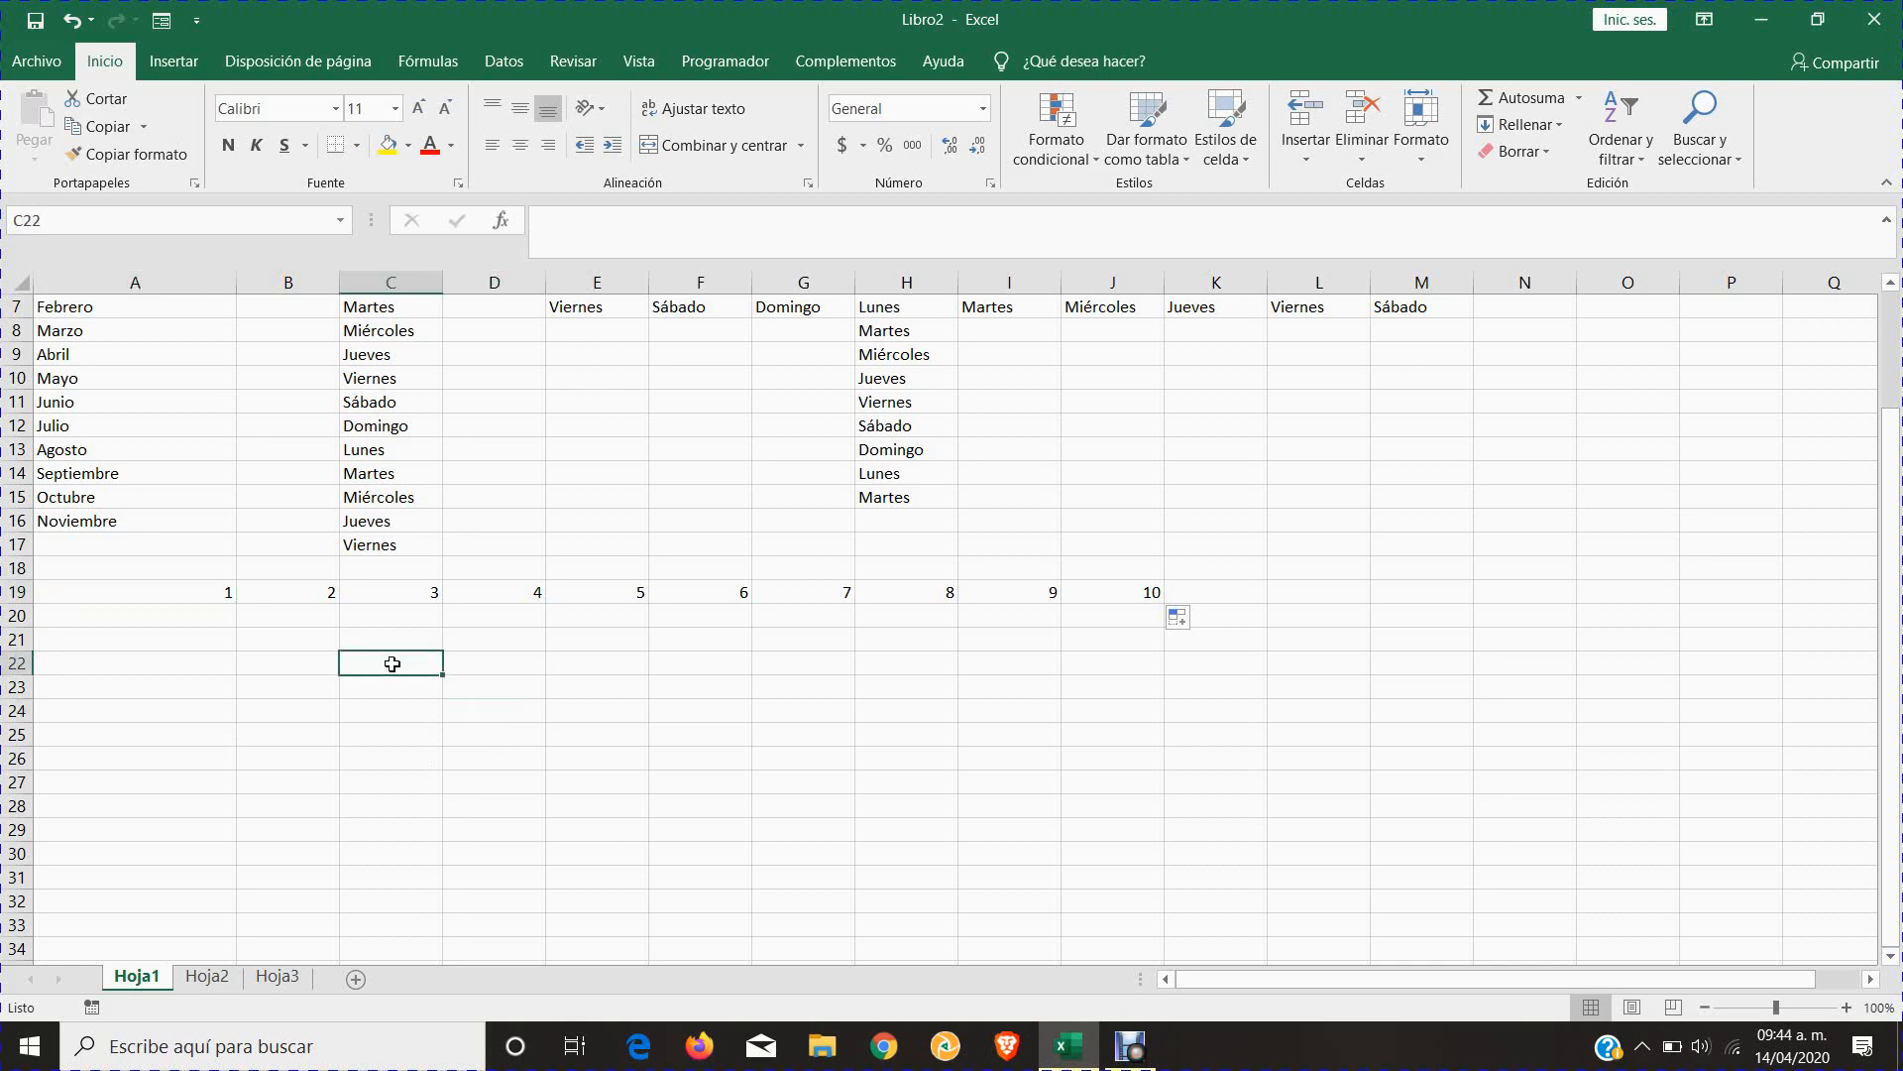
- Increase the height of row 22 and enter 15 in cell A22
left_click(169, 665)
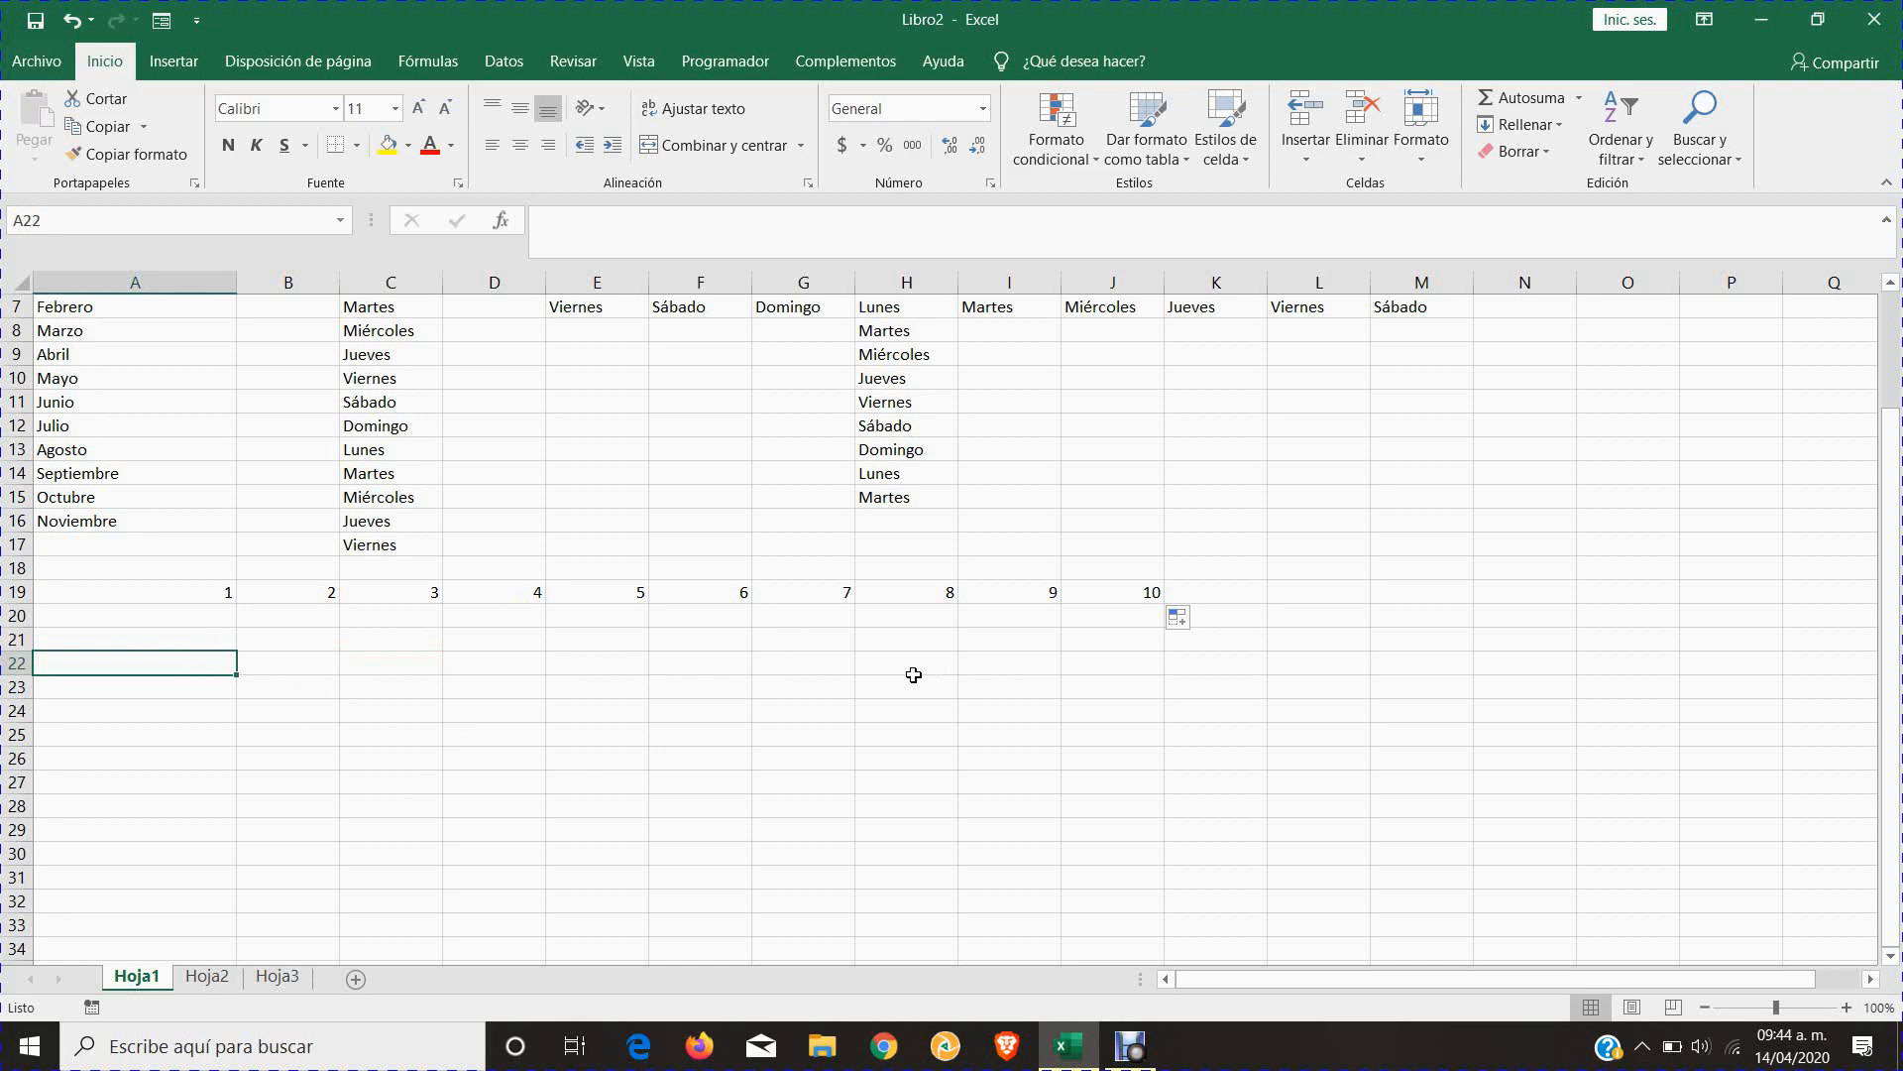
scroll(879, 678, "up", 2)
scroll(426, 730, "down", 2)
left_click_drag(23, 674, 24, 721)
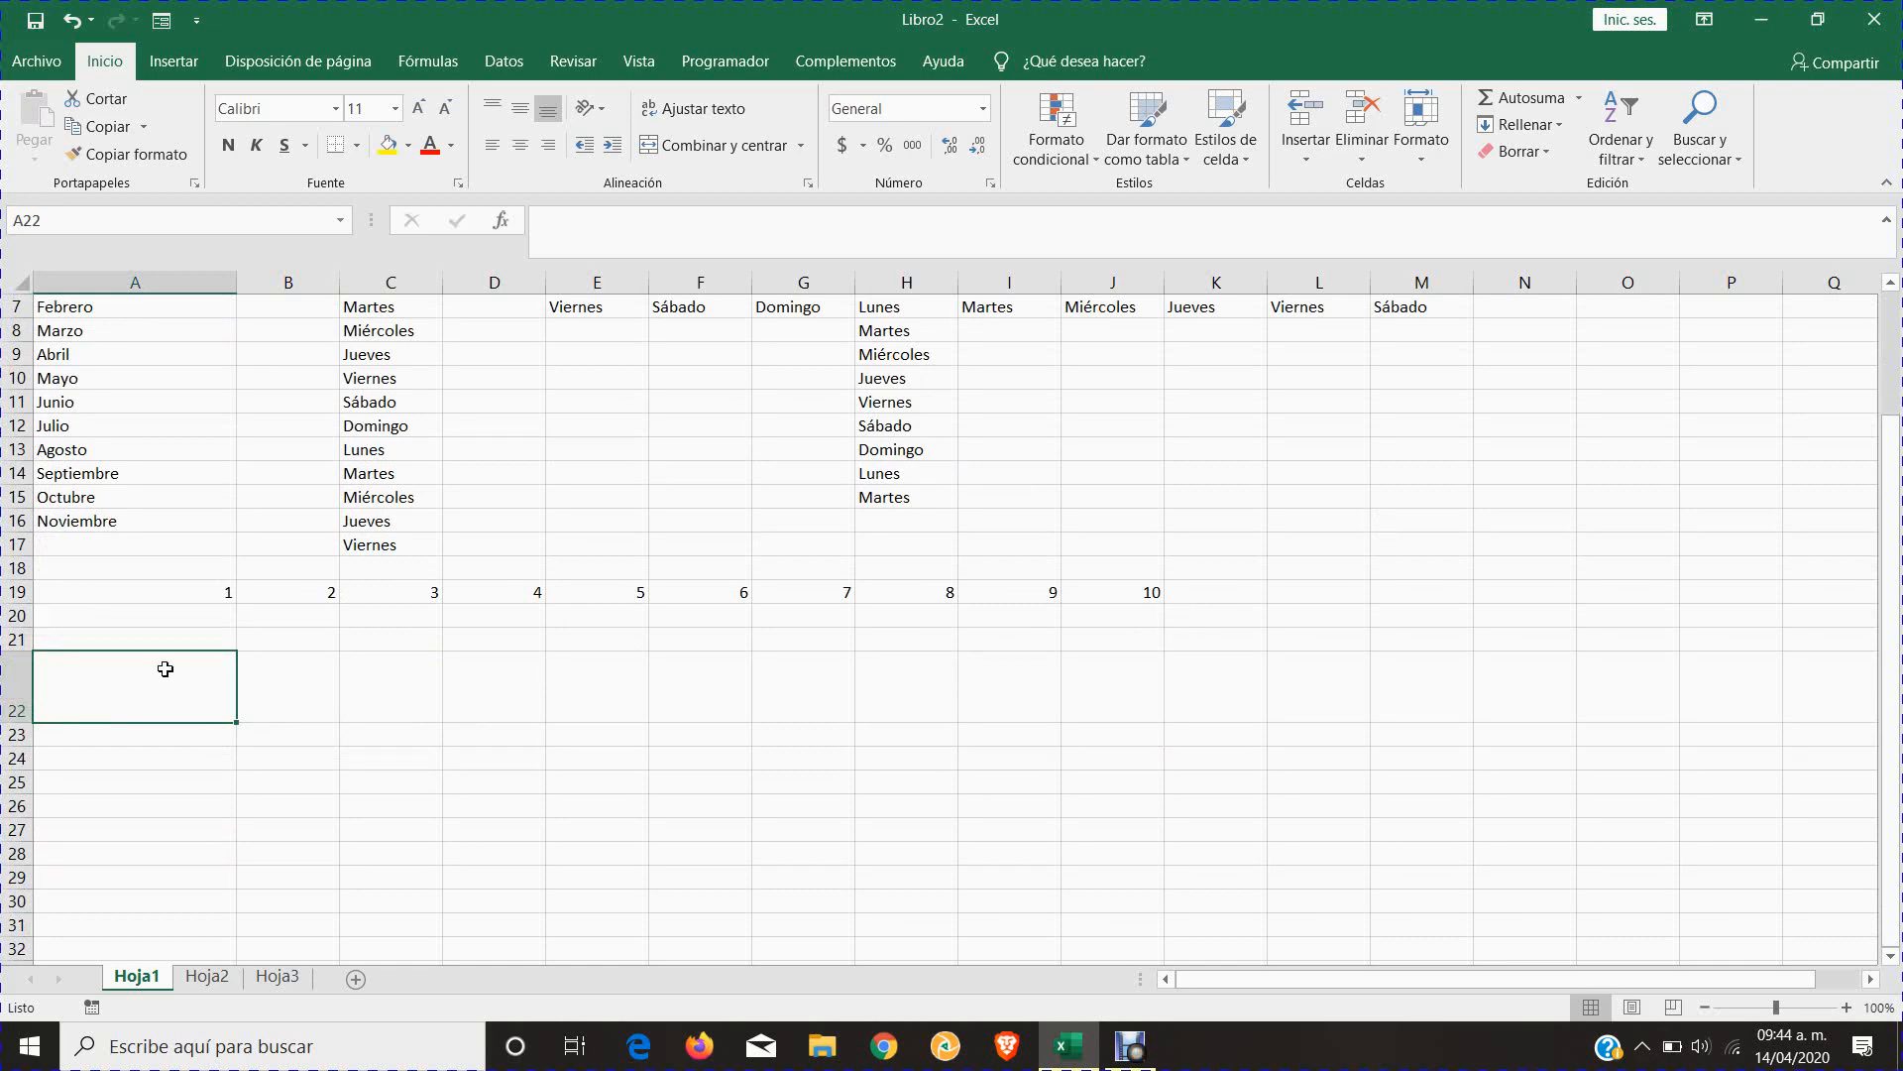
type("15")
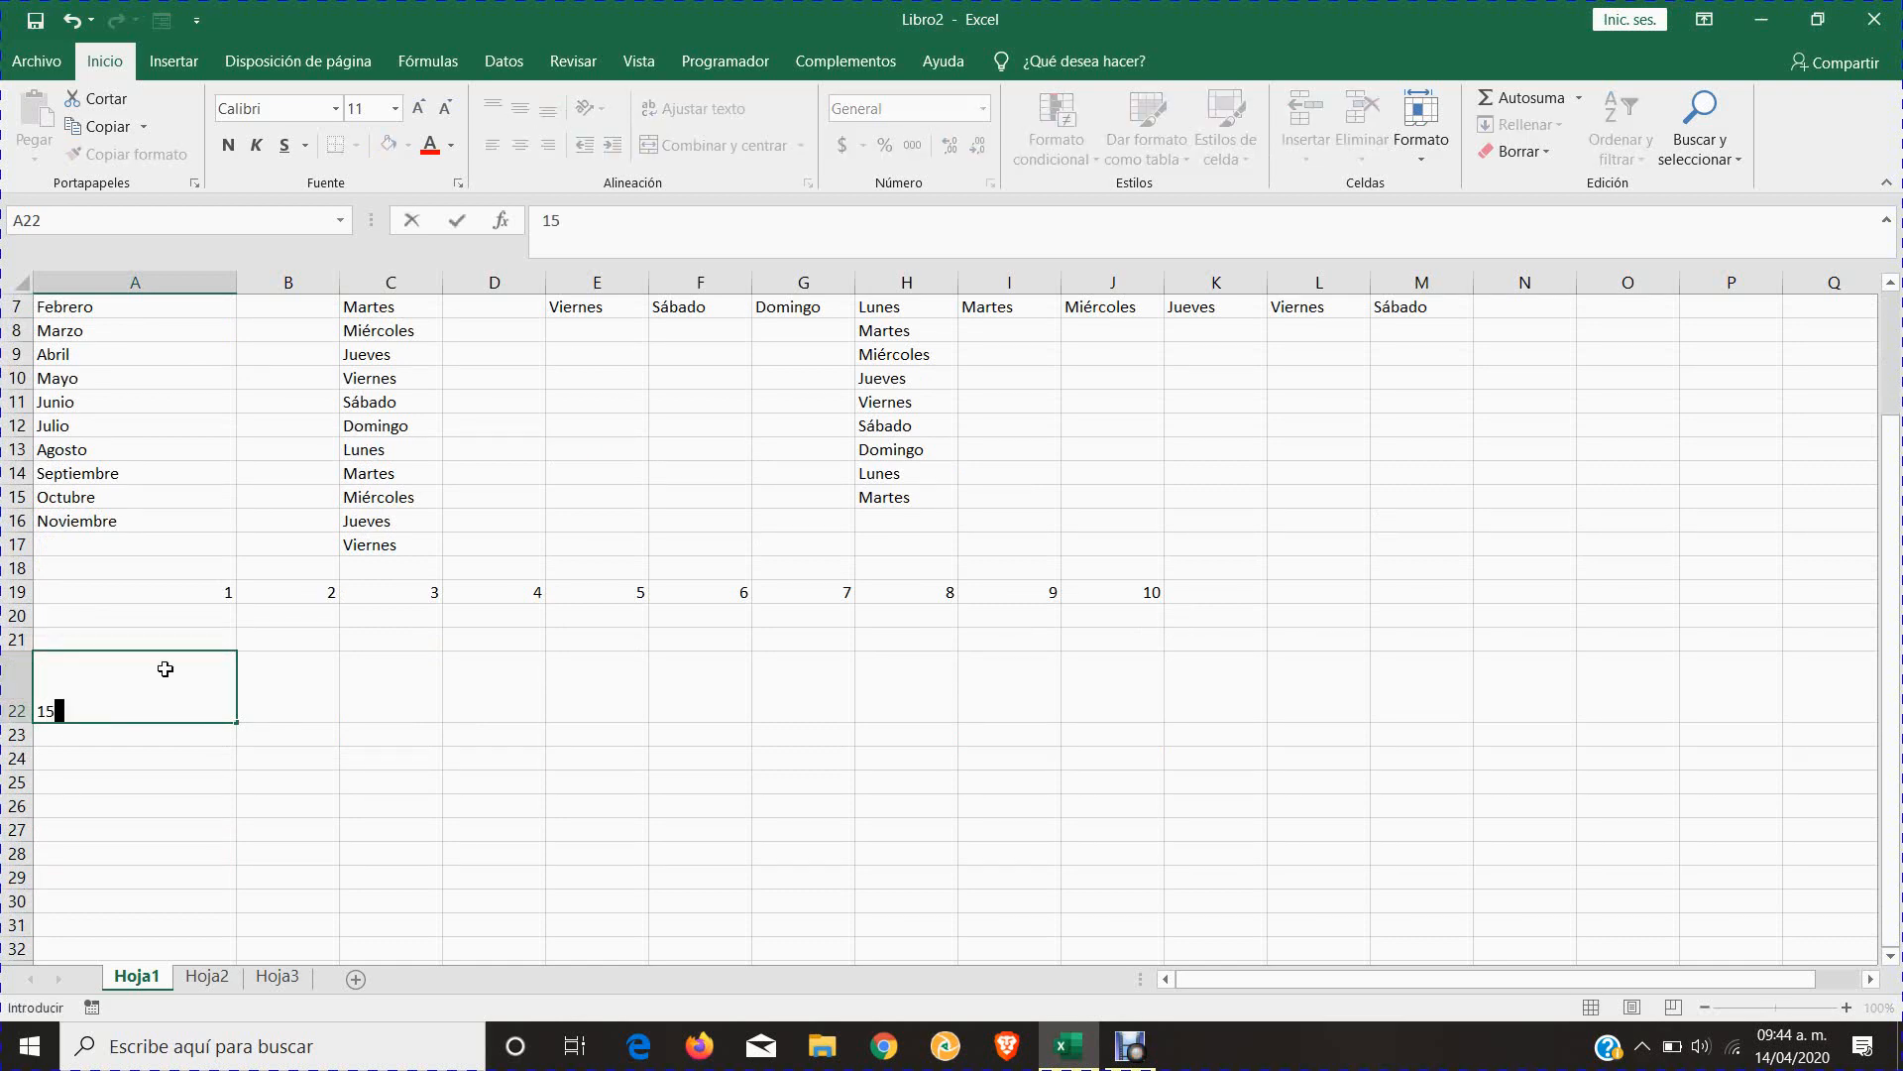
key("Tab")
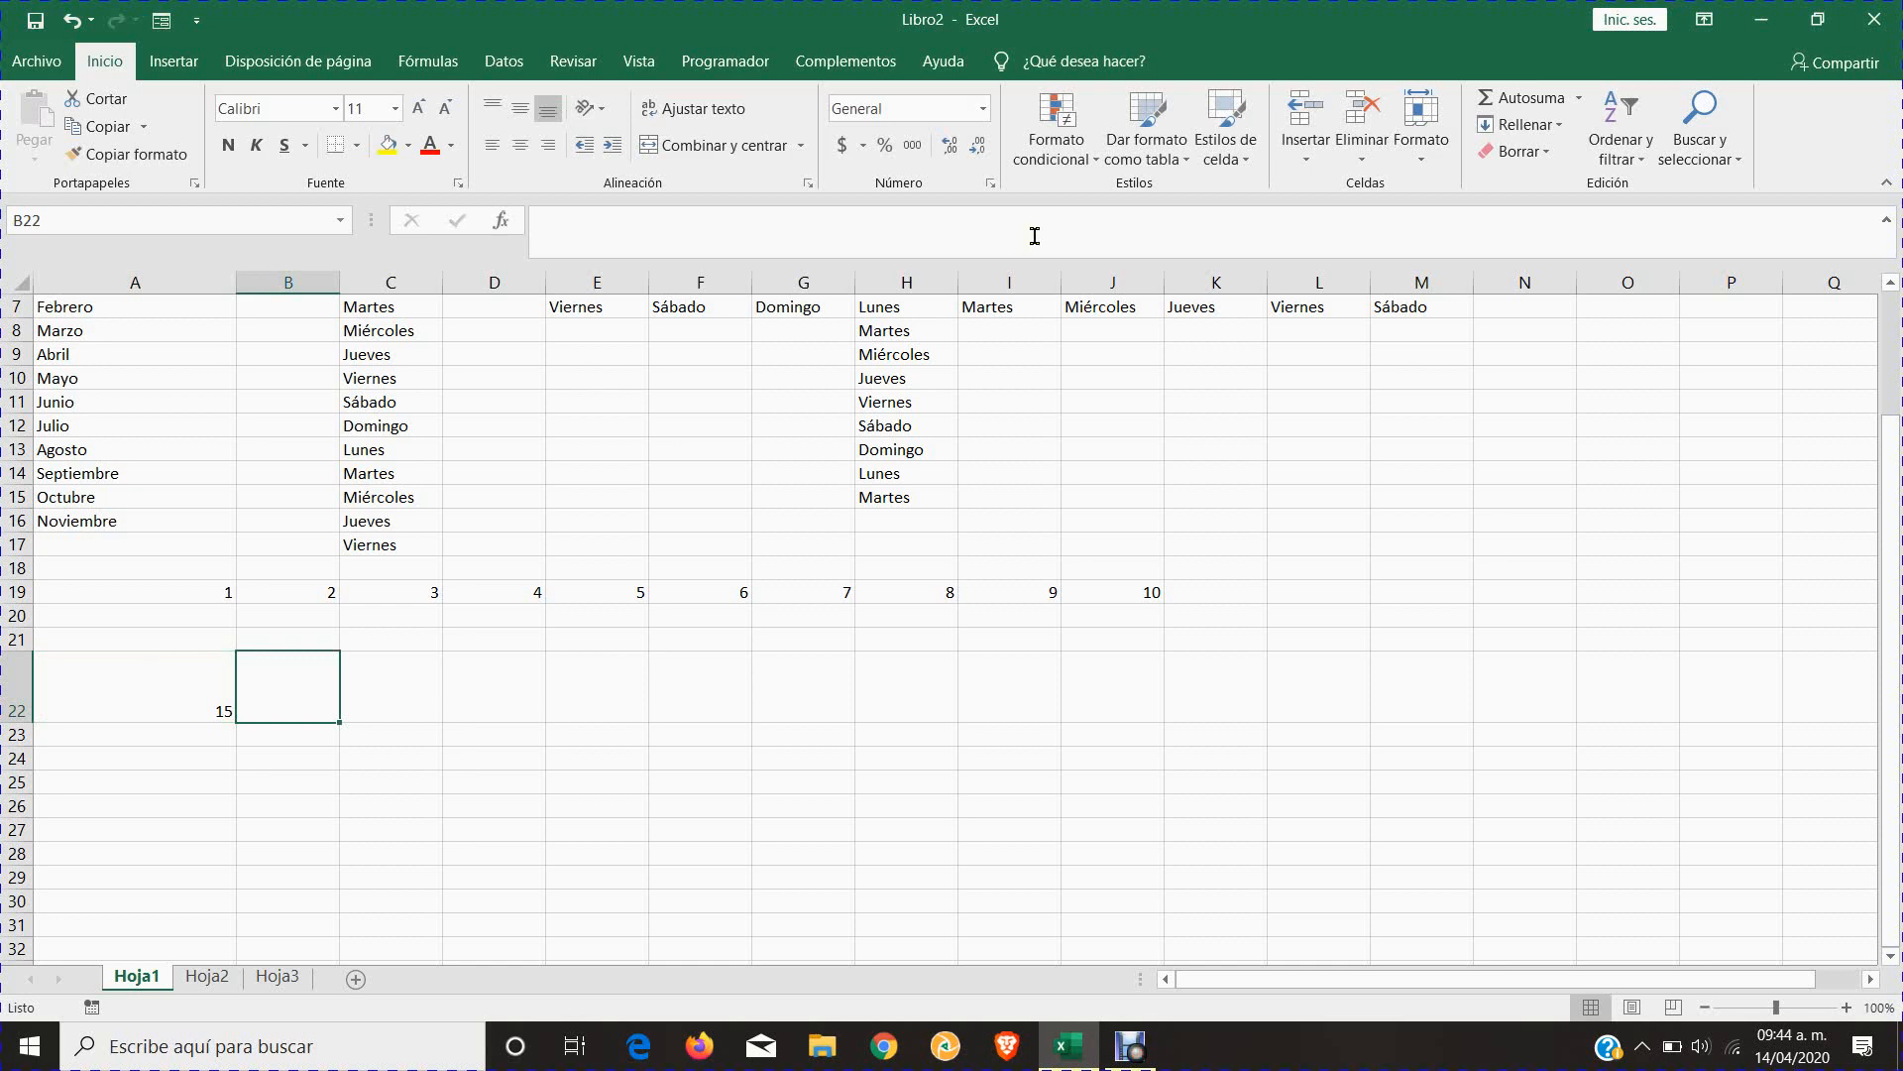
- Widen column B, enter 10 in cell B22 and select cell C22
left_click_drag(339, 283, 393, 284)
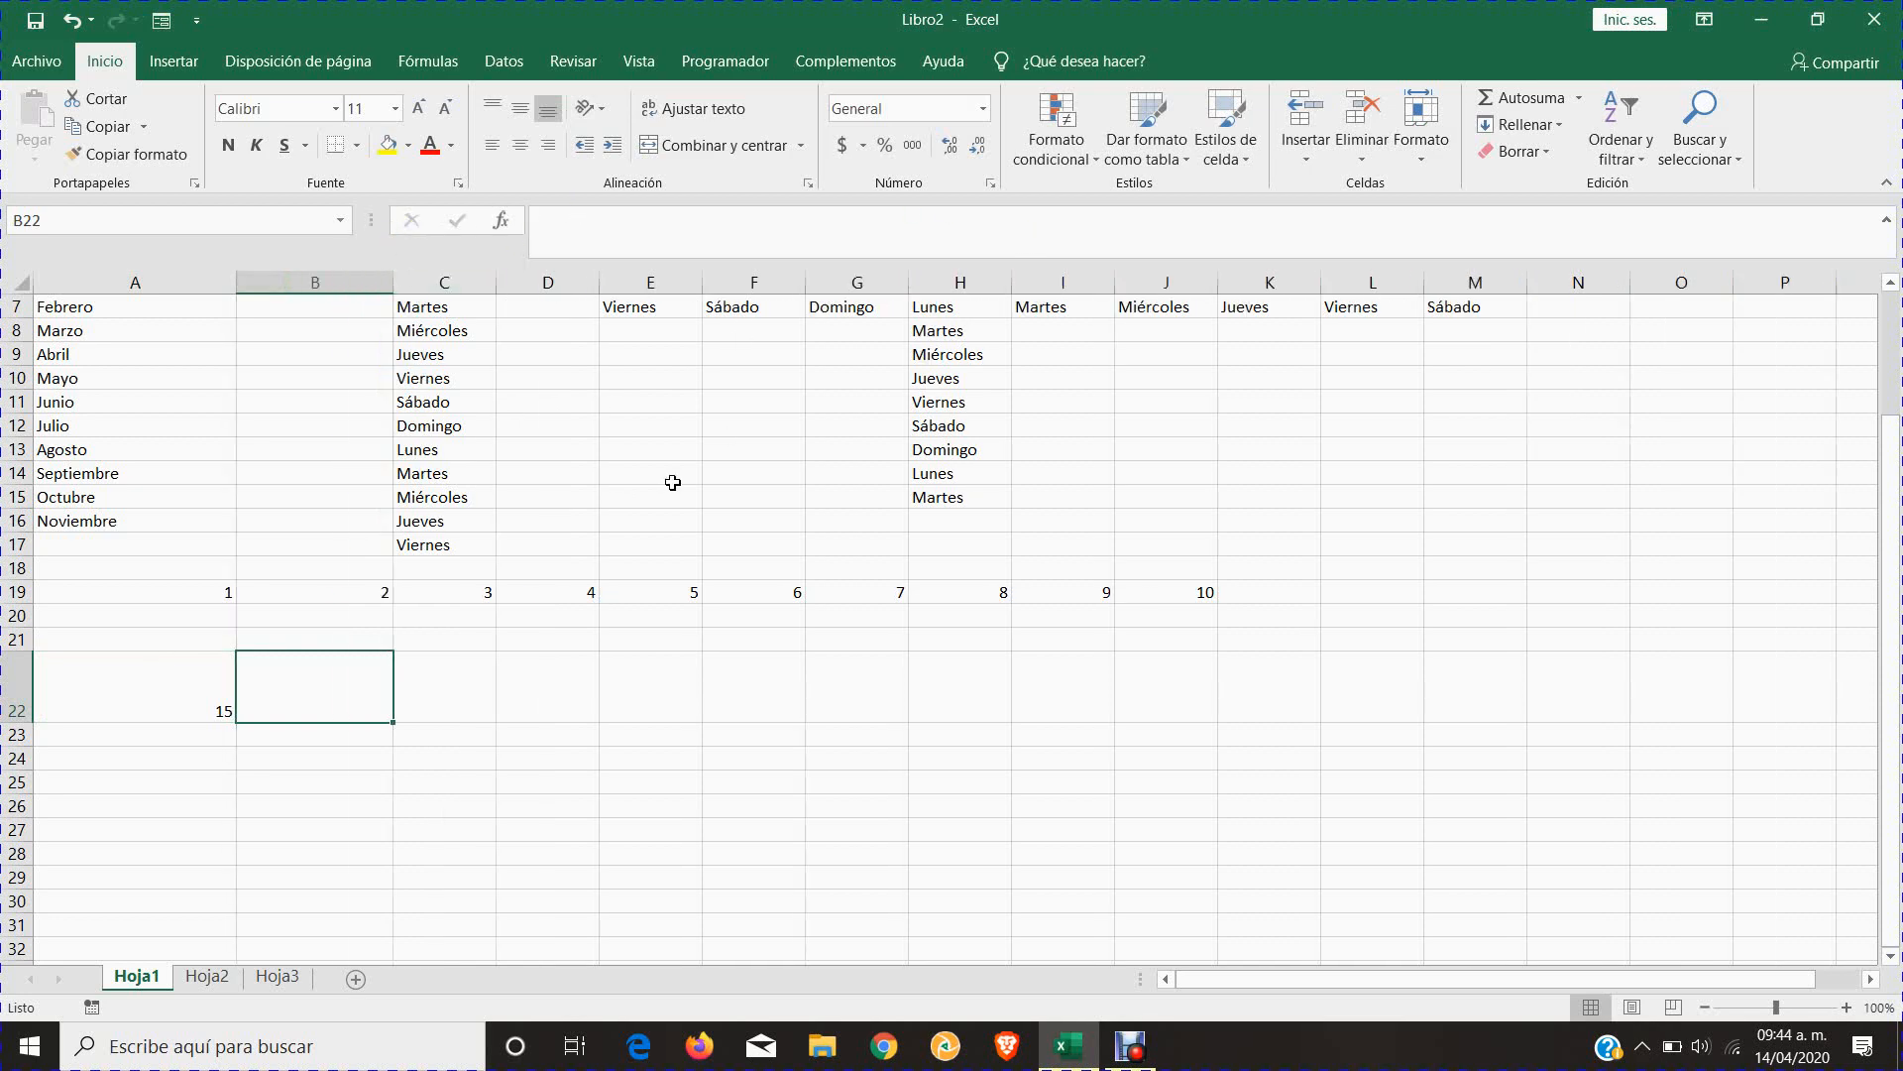
type("10")
key("Return")
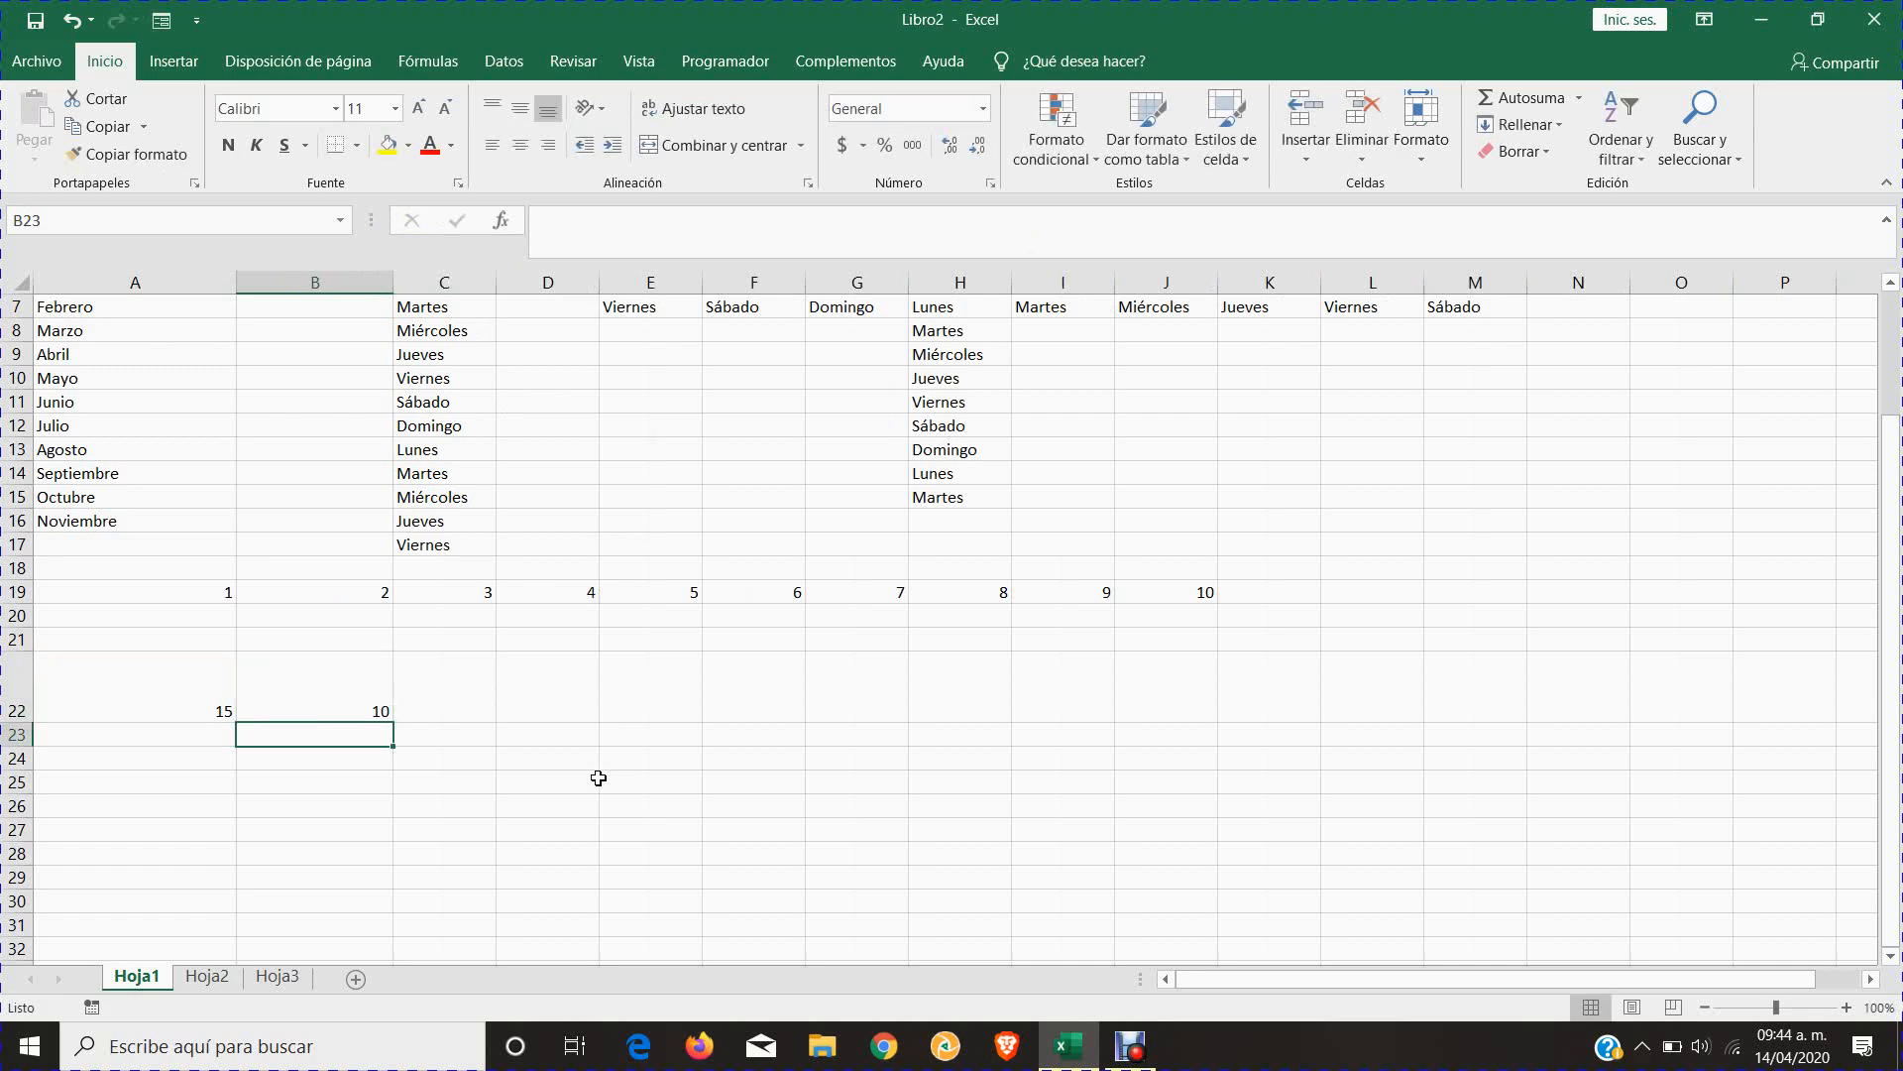
left_click(464, 678)
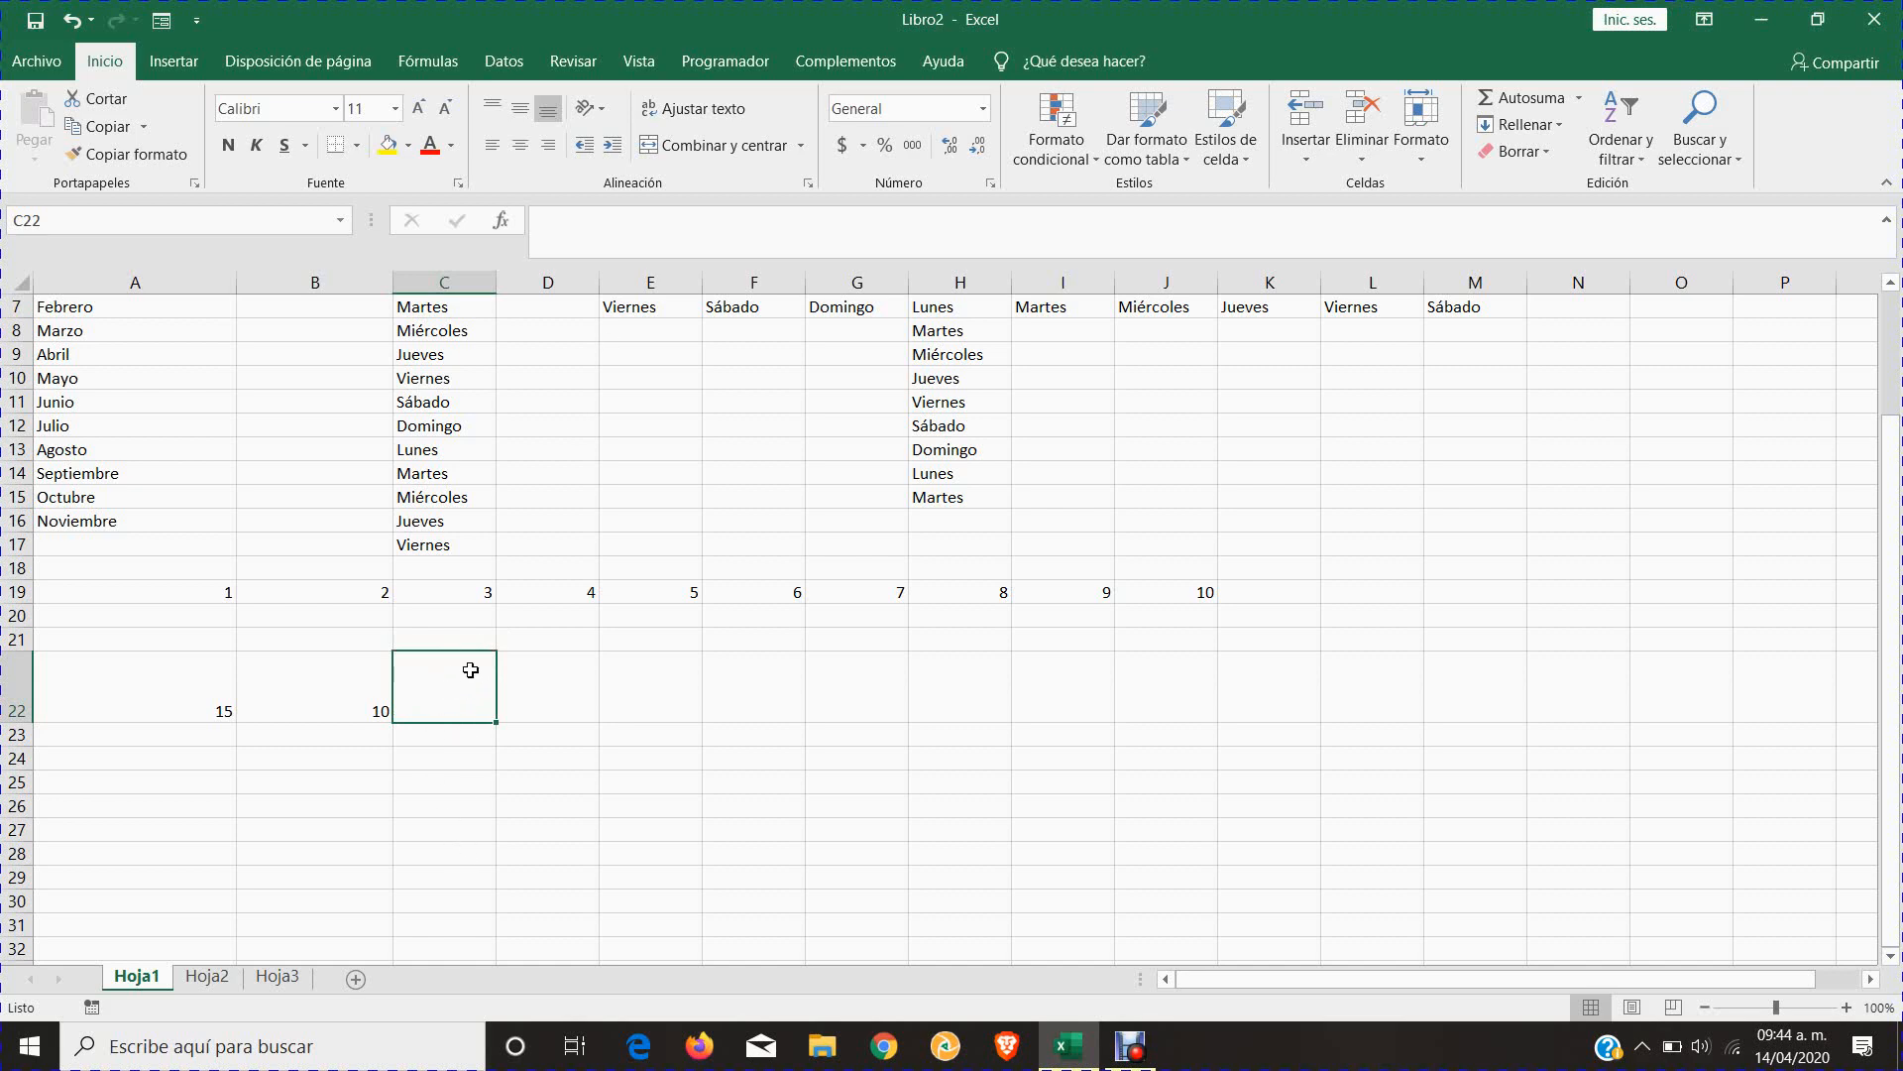
type("=")
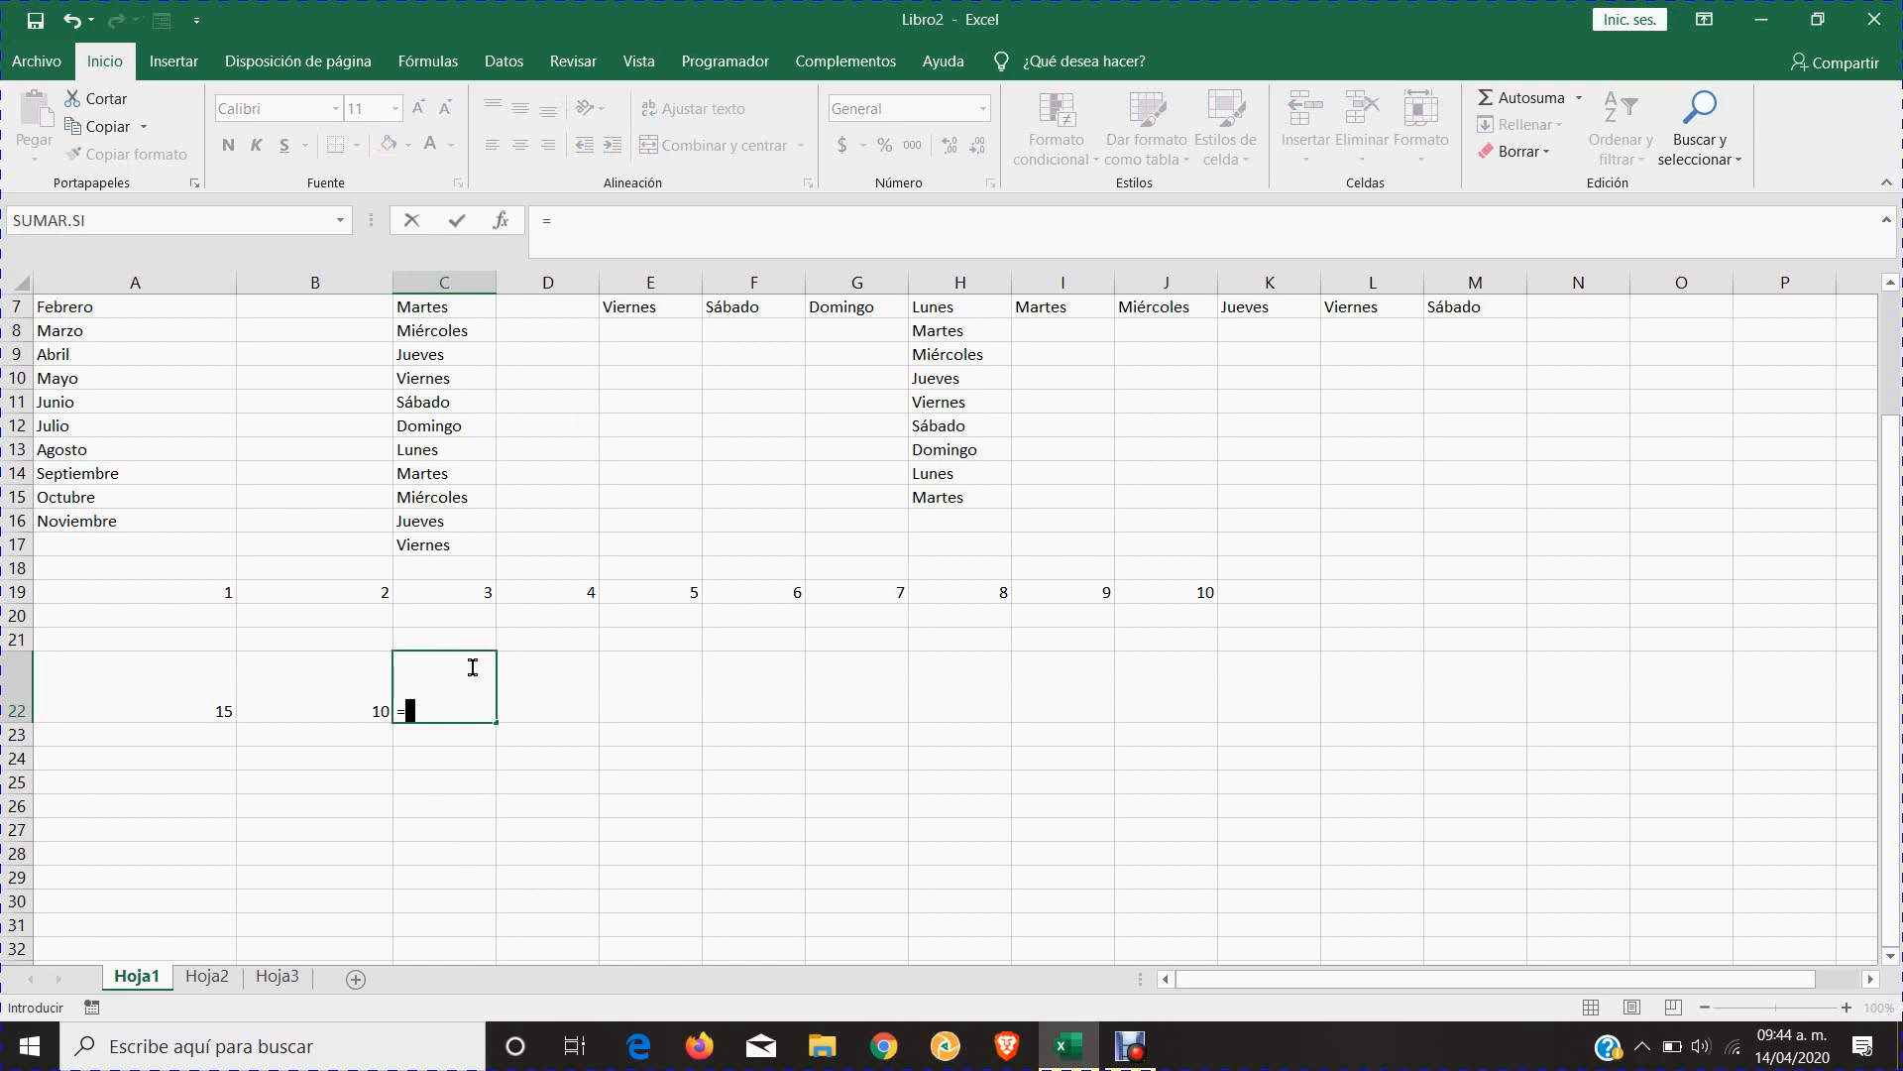
left_click(553, 688)
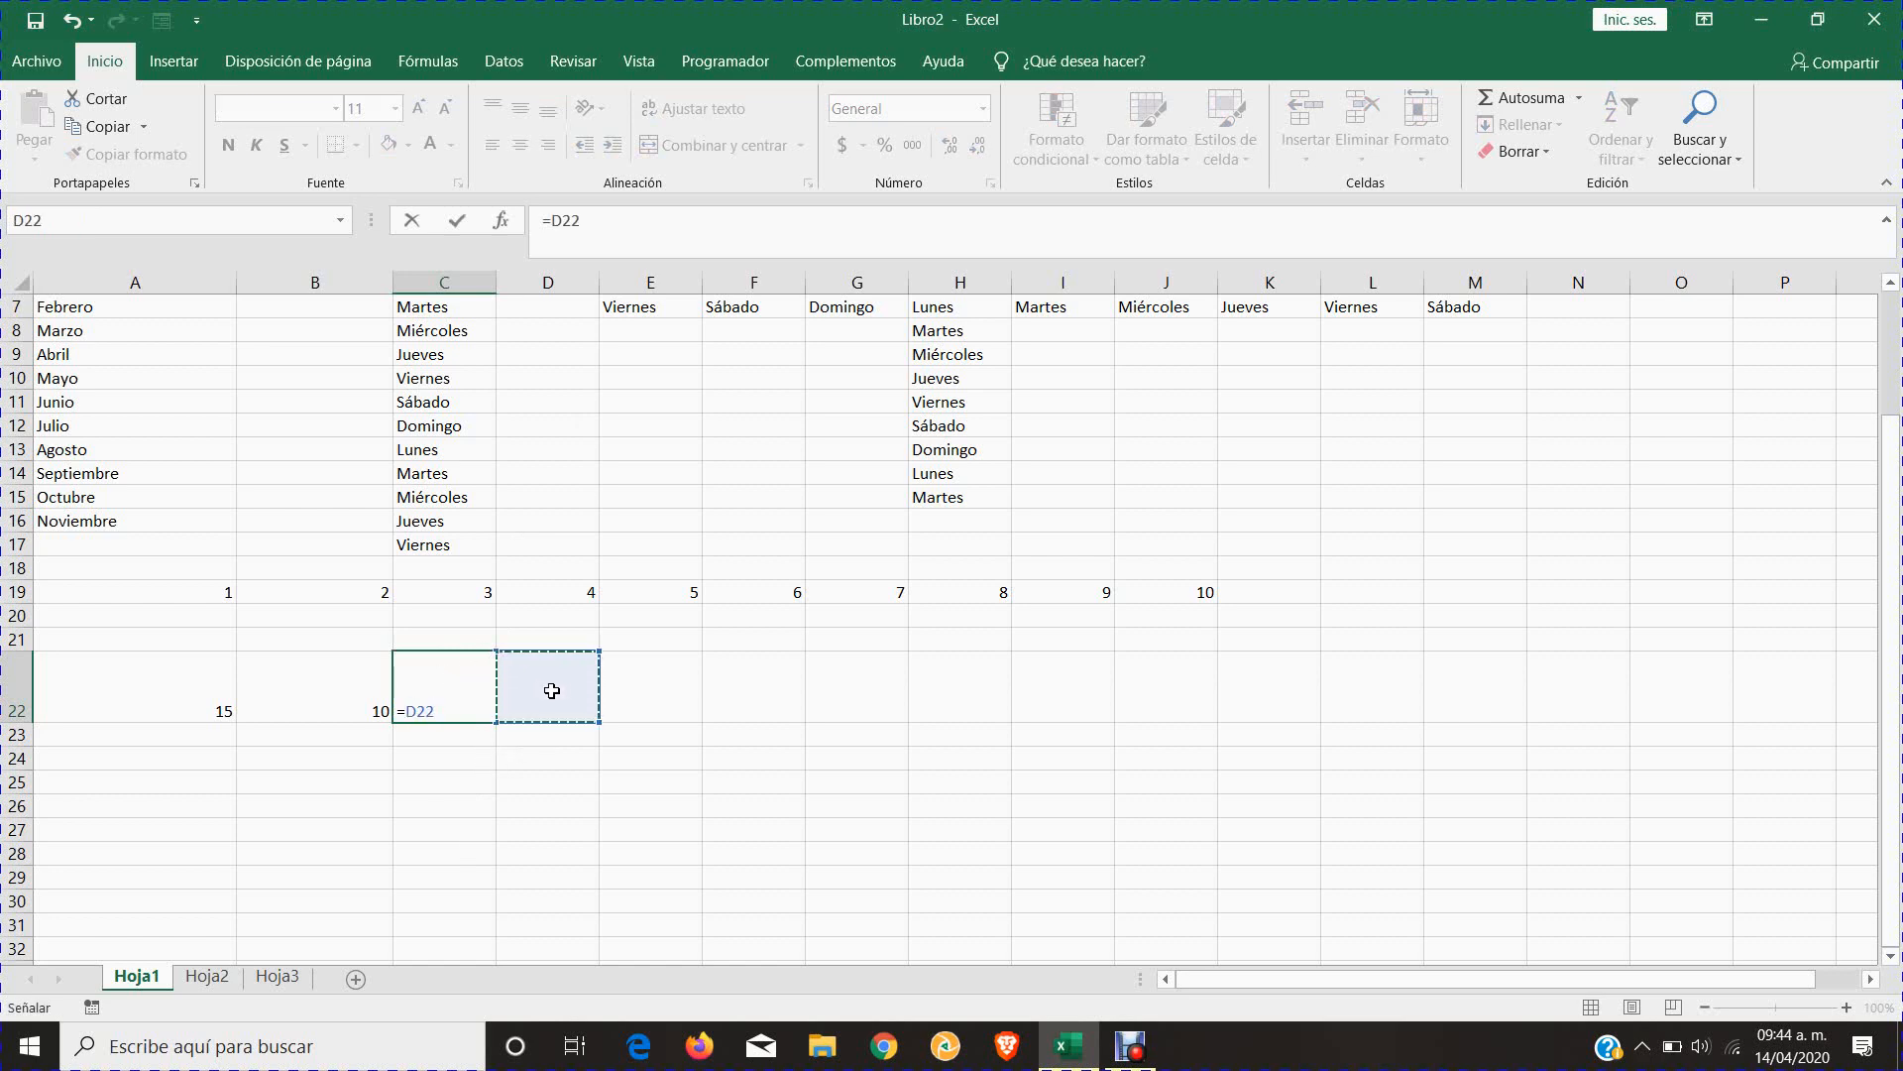
key("Escape")
- Increase the font size of cell C22 to 16
left_click(423, 111)
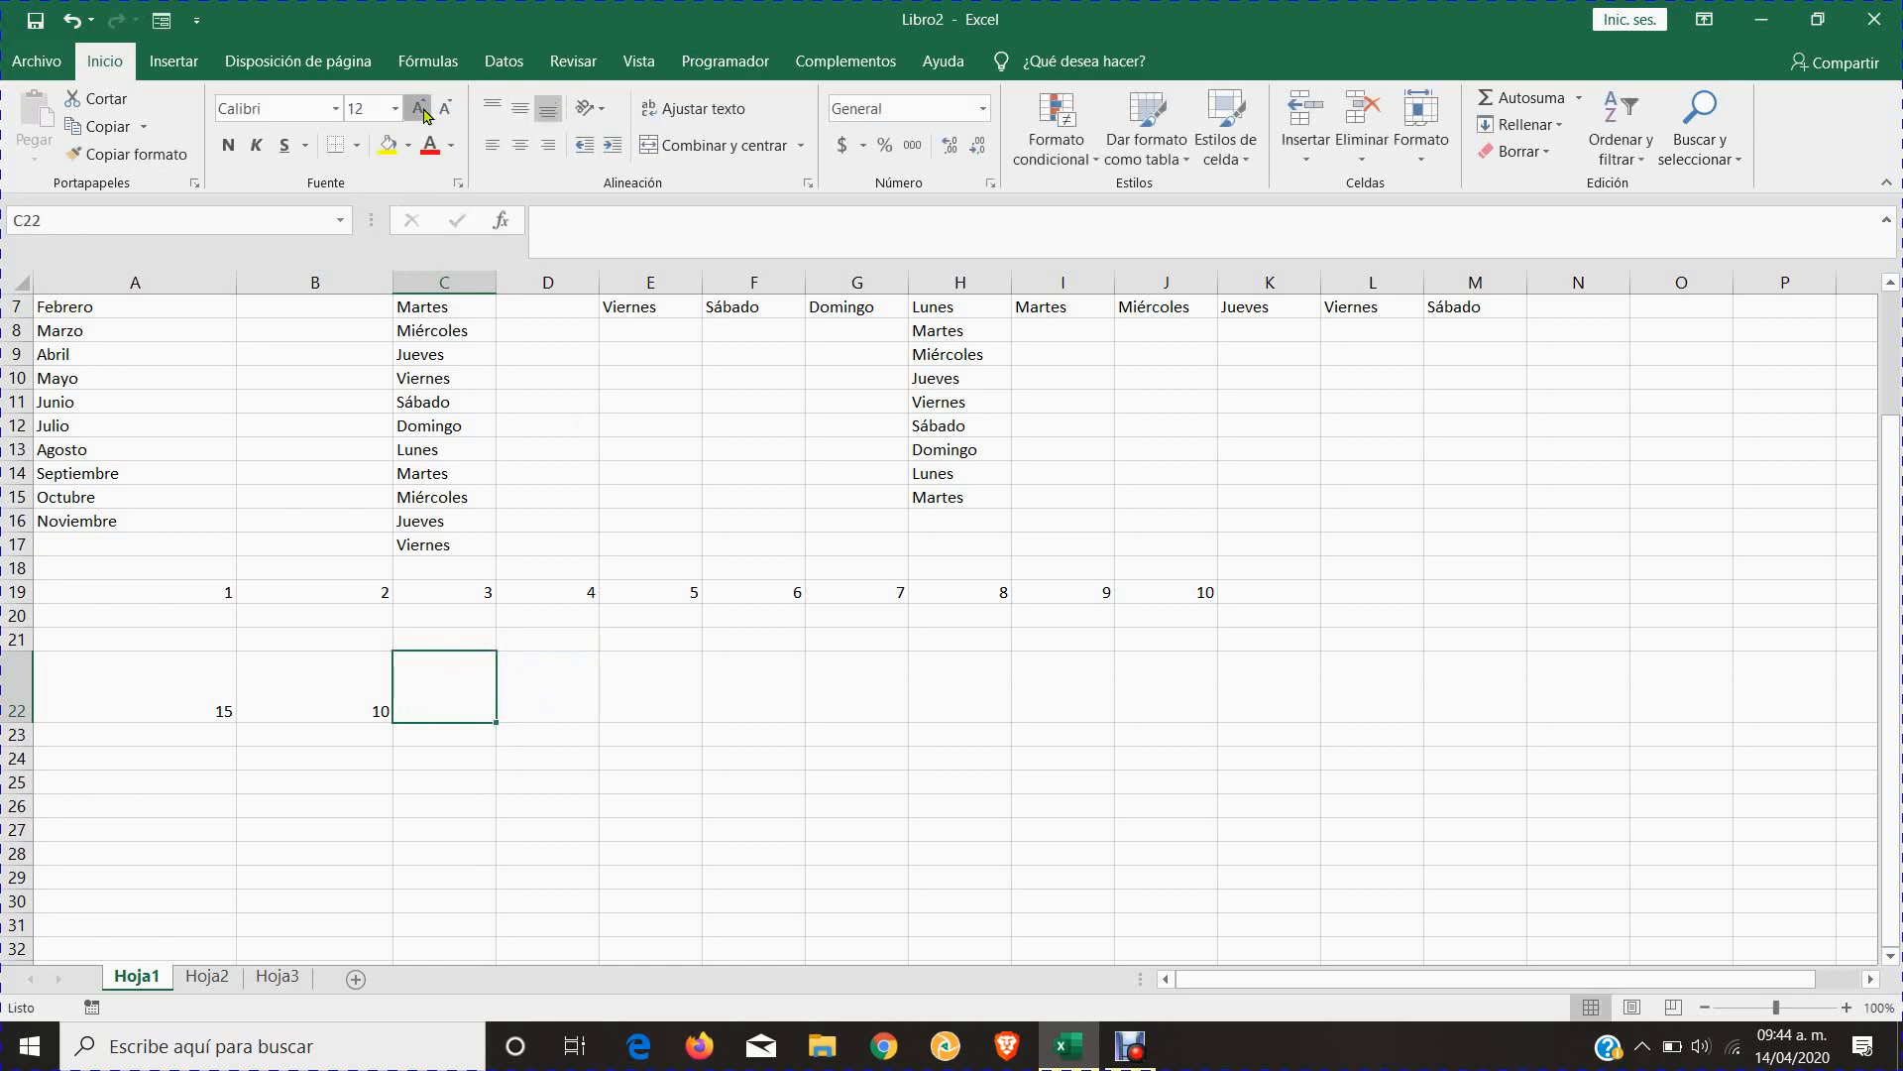
left_click(422, 111)
left_click(422, 111)
- Enter the formula =A22+B22 in cell C22, using references to the two cells beside it
double_click(454, 699)
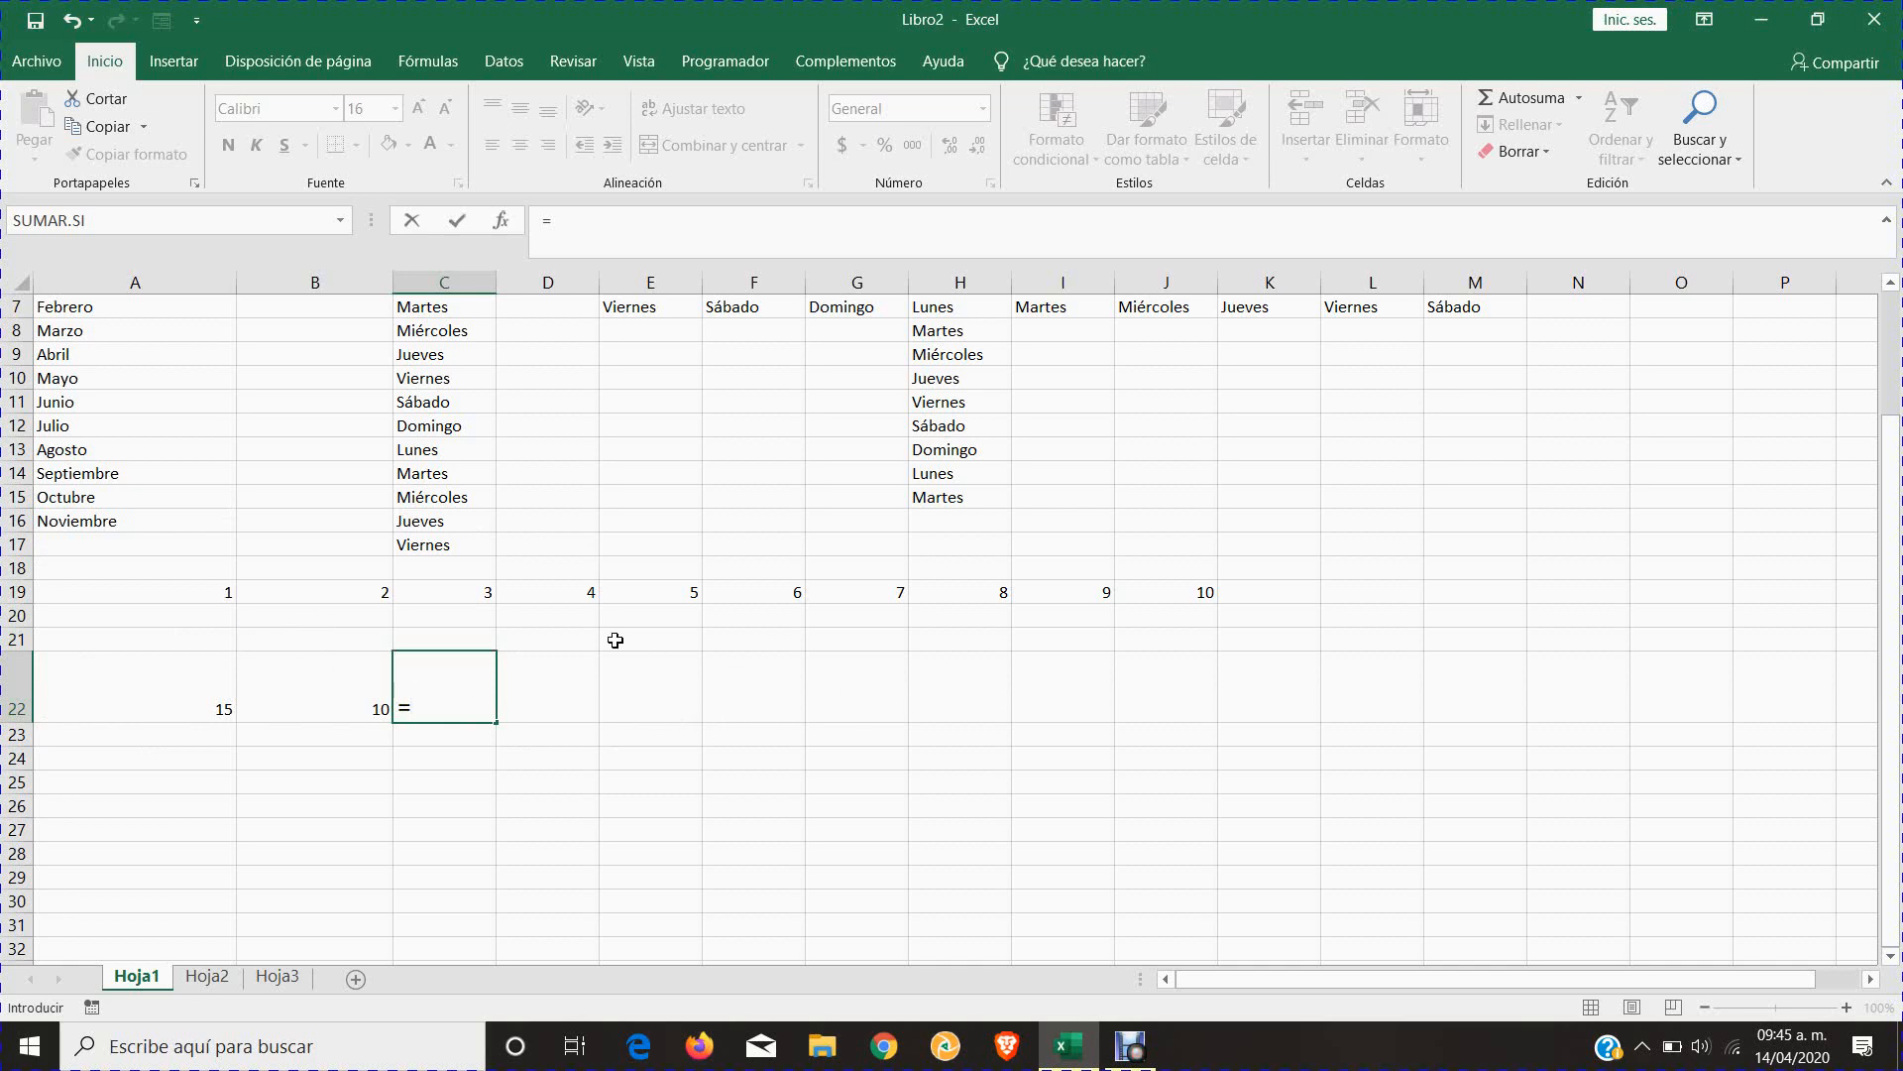
left_click(160, 688)
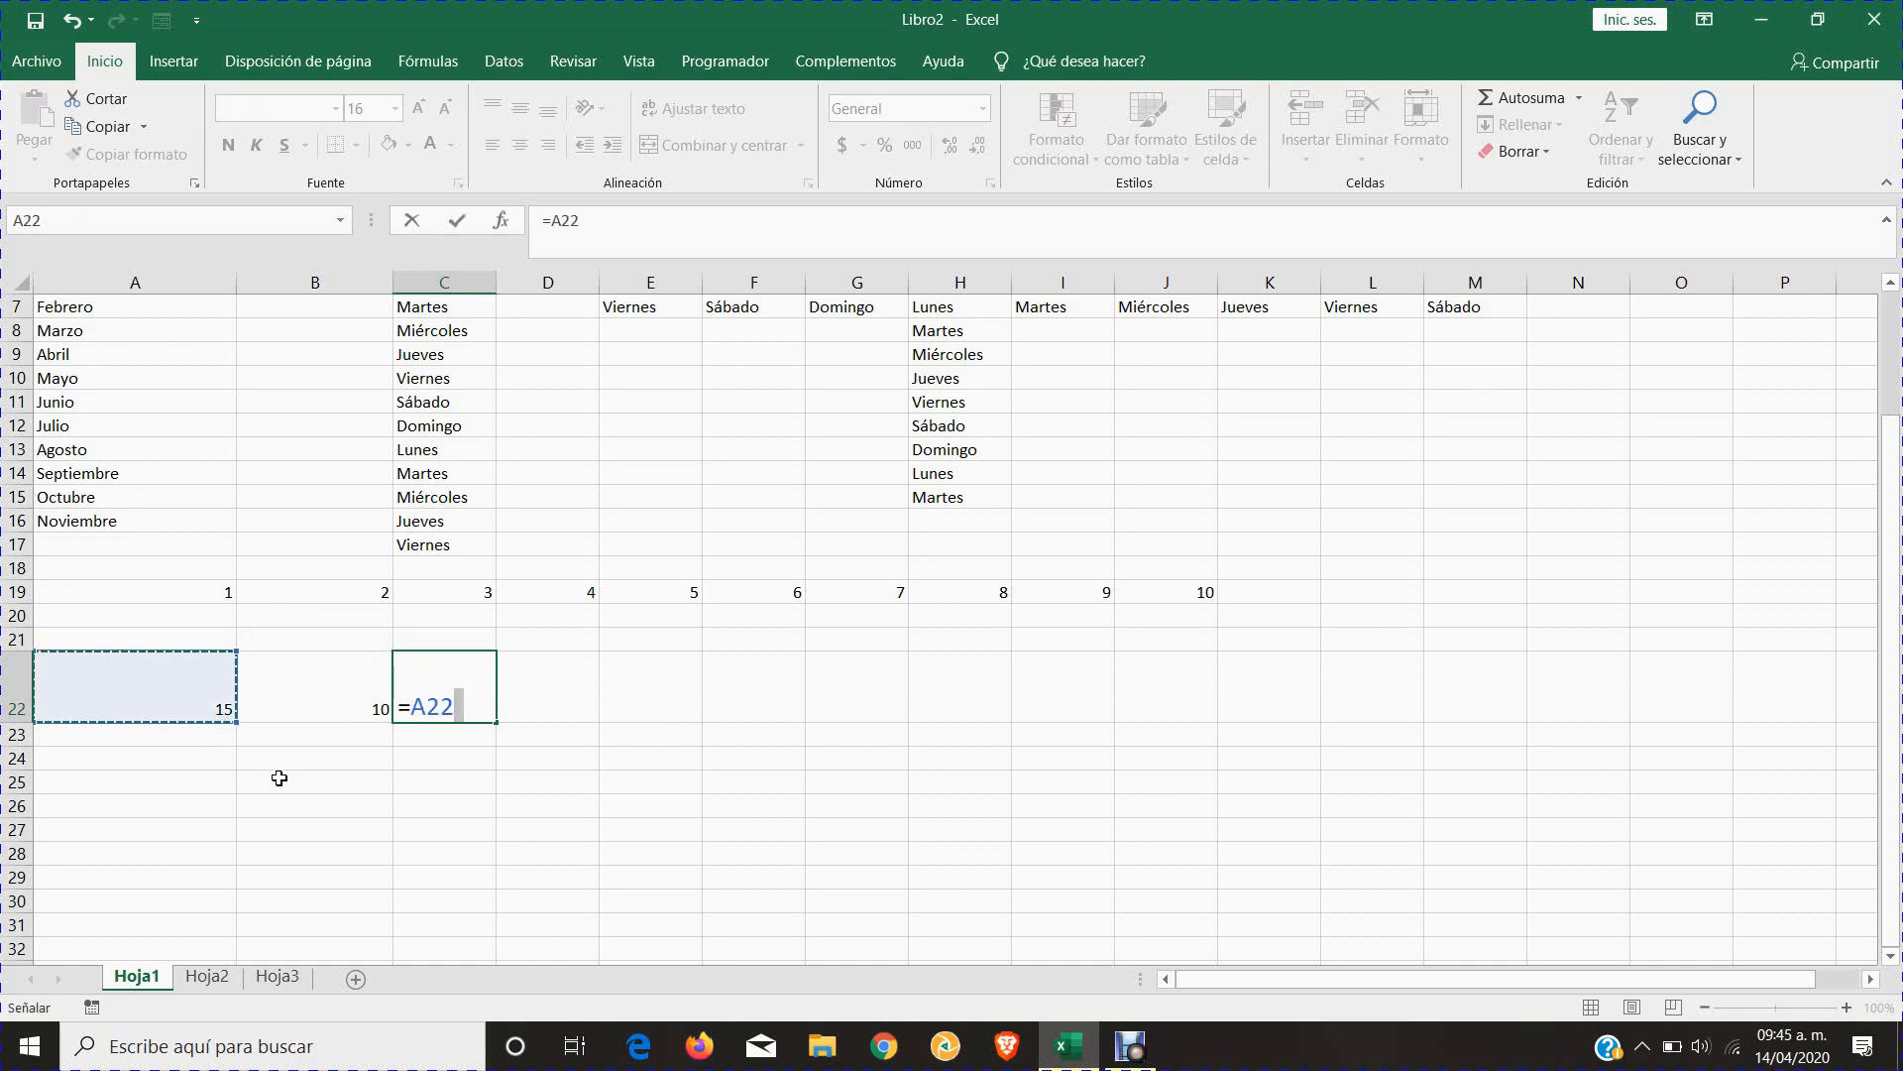
type("+")
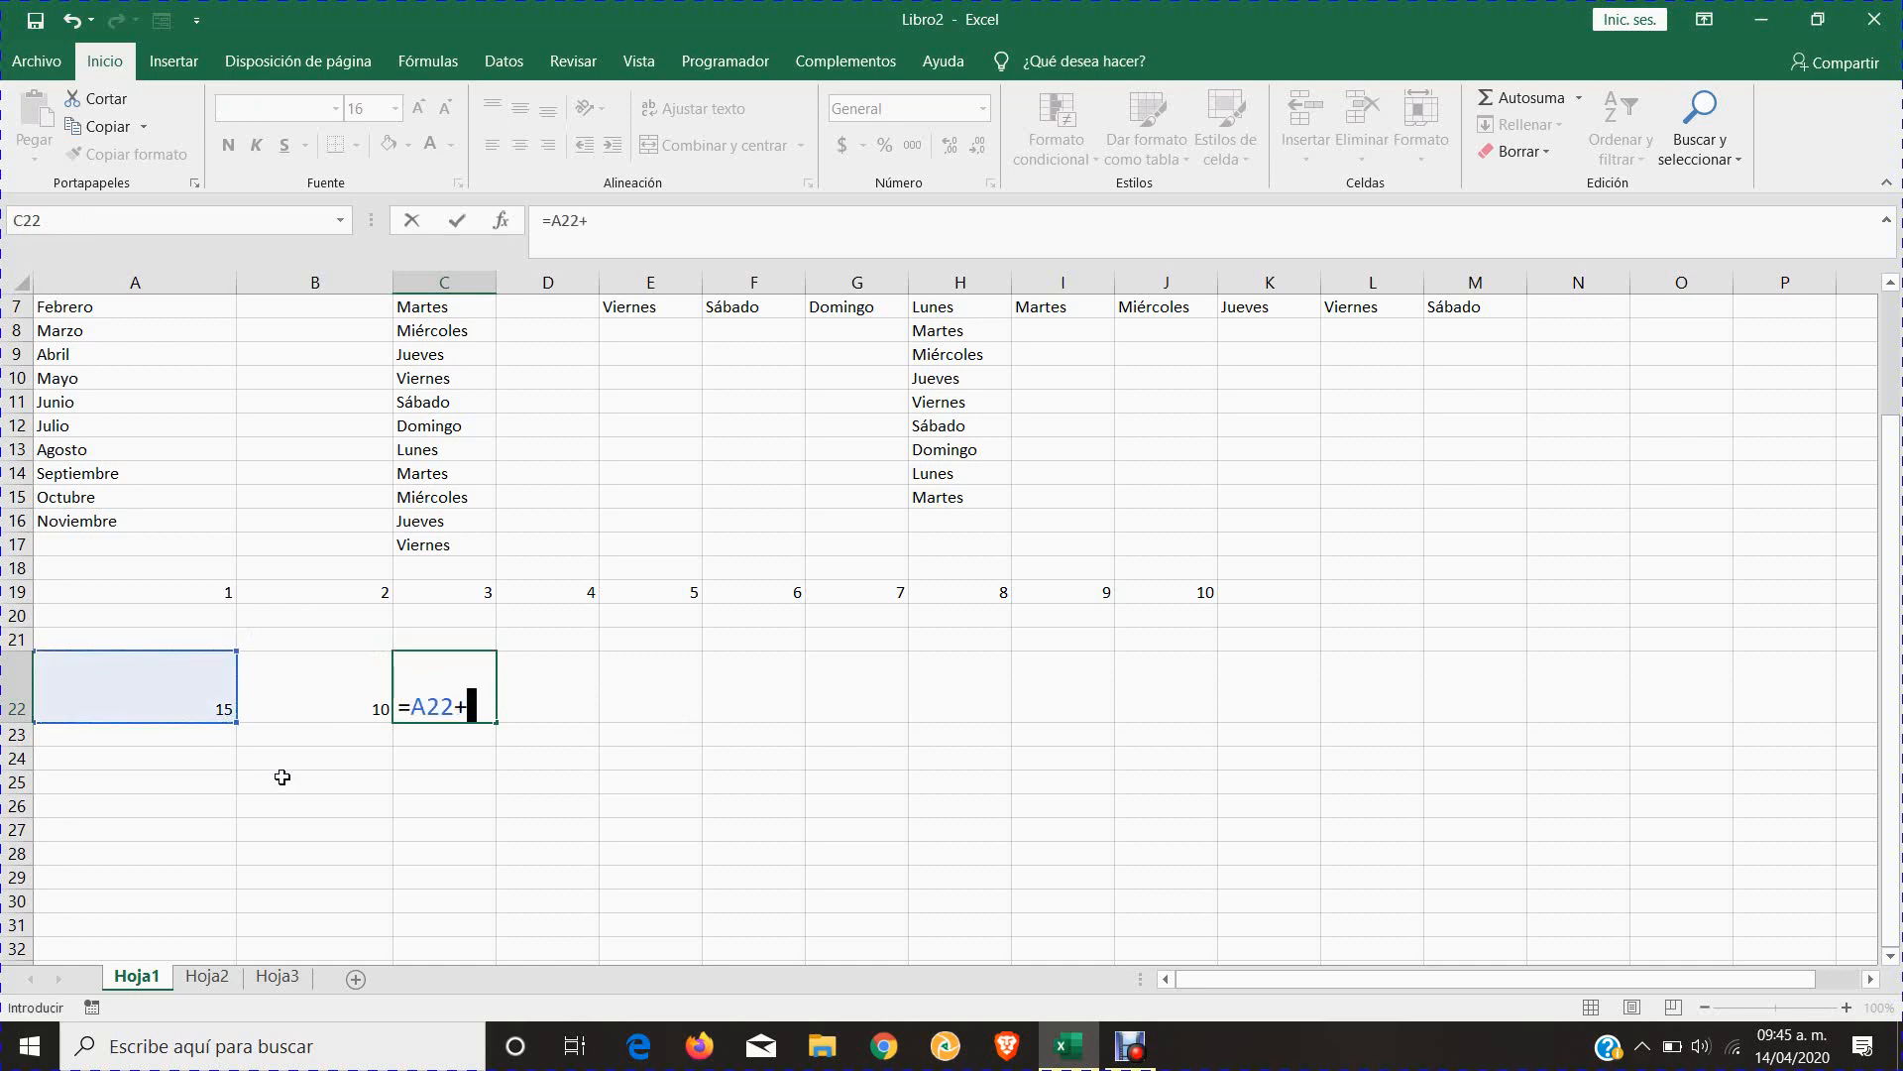
left_click(317, 682)
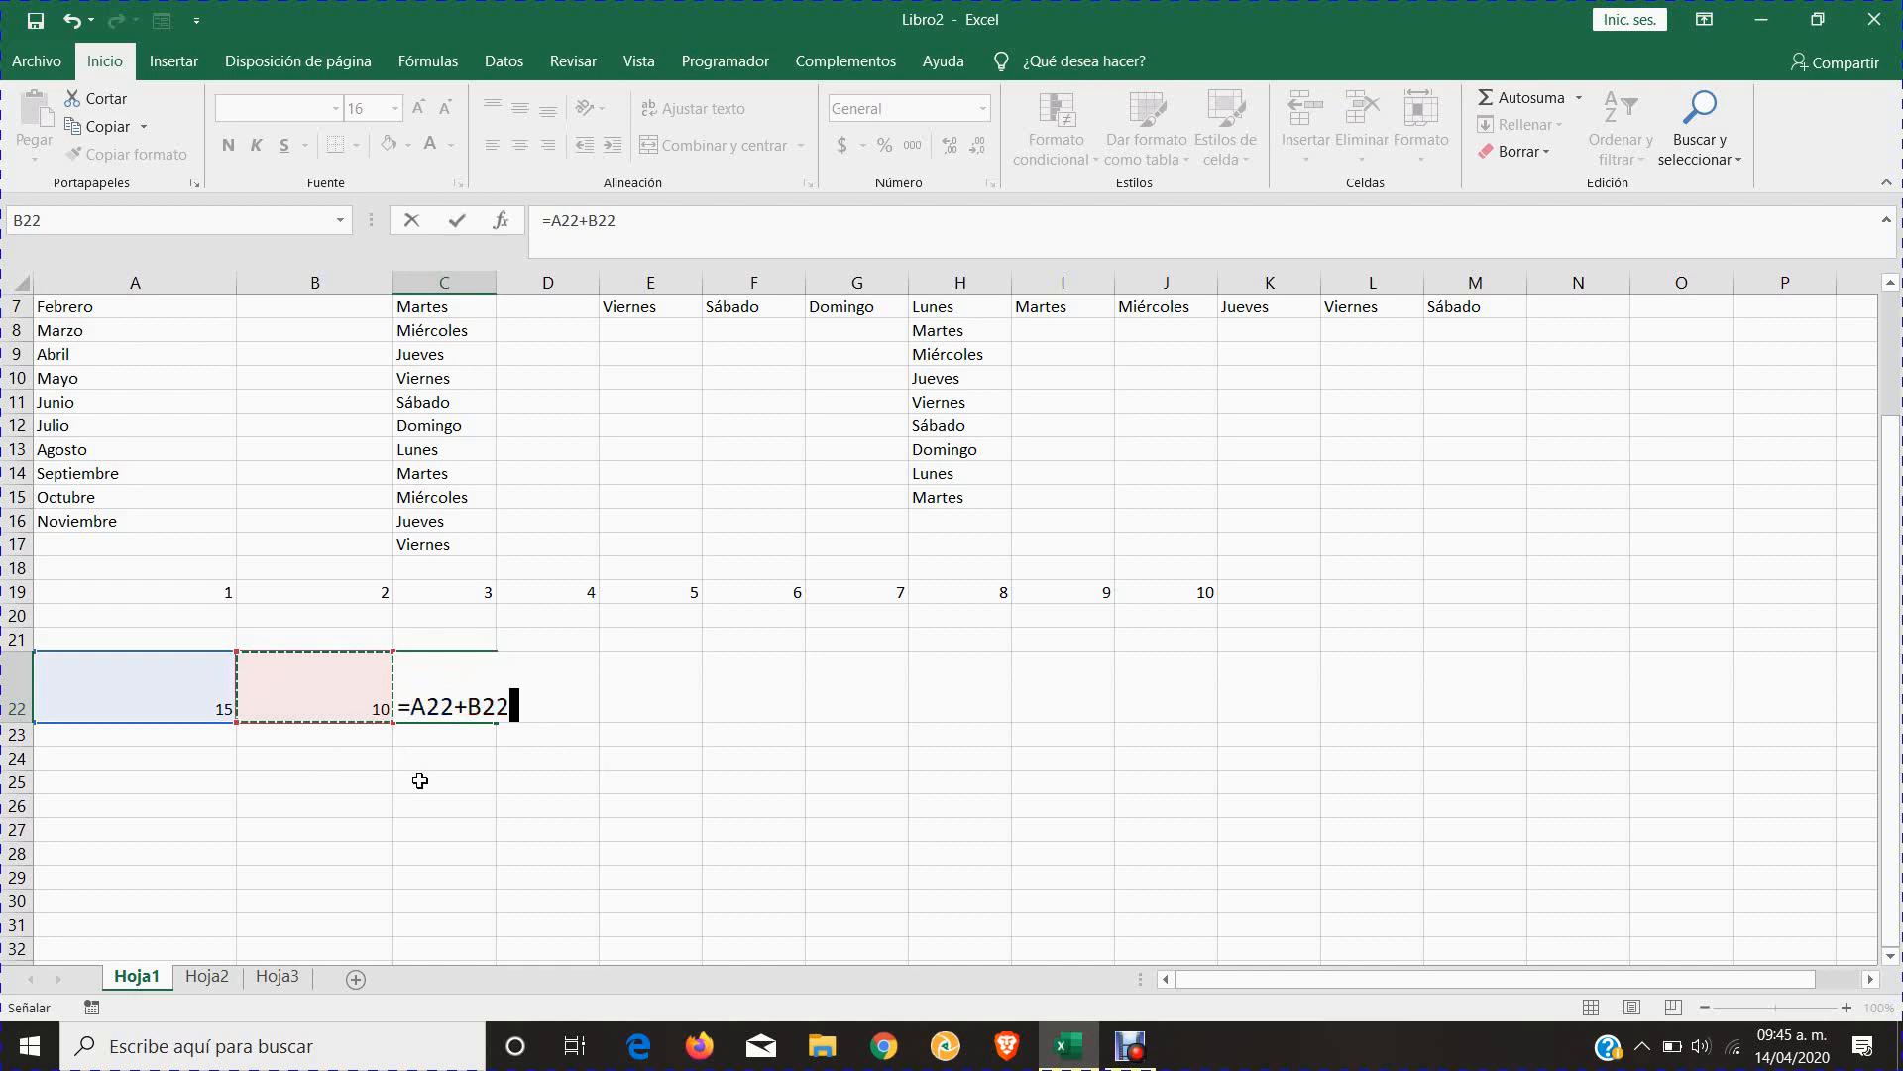
key("Return")
- Examine the formula behind cell C22 and the cells A22 and B22 that it references
left_click(437, 700)
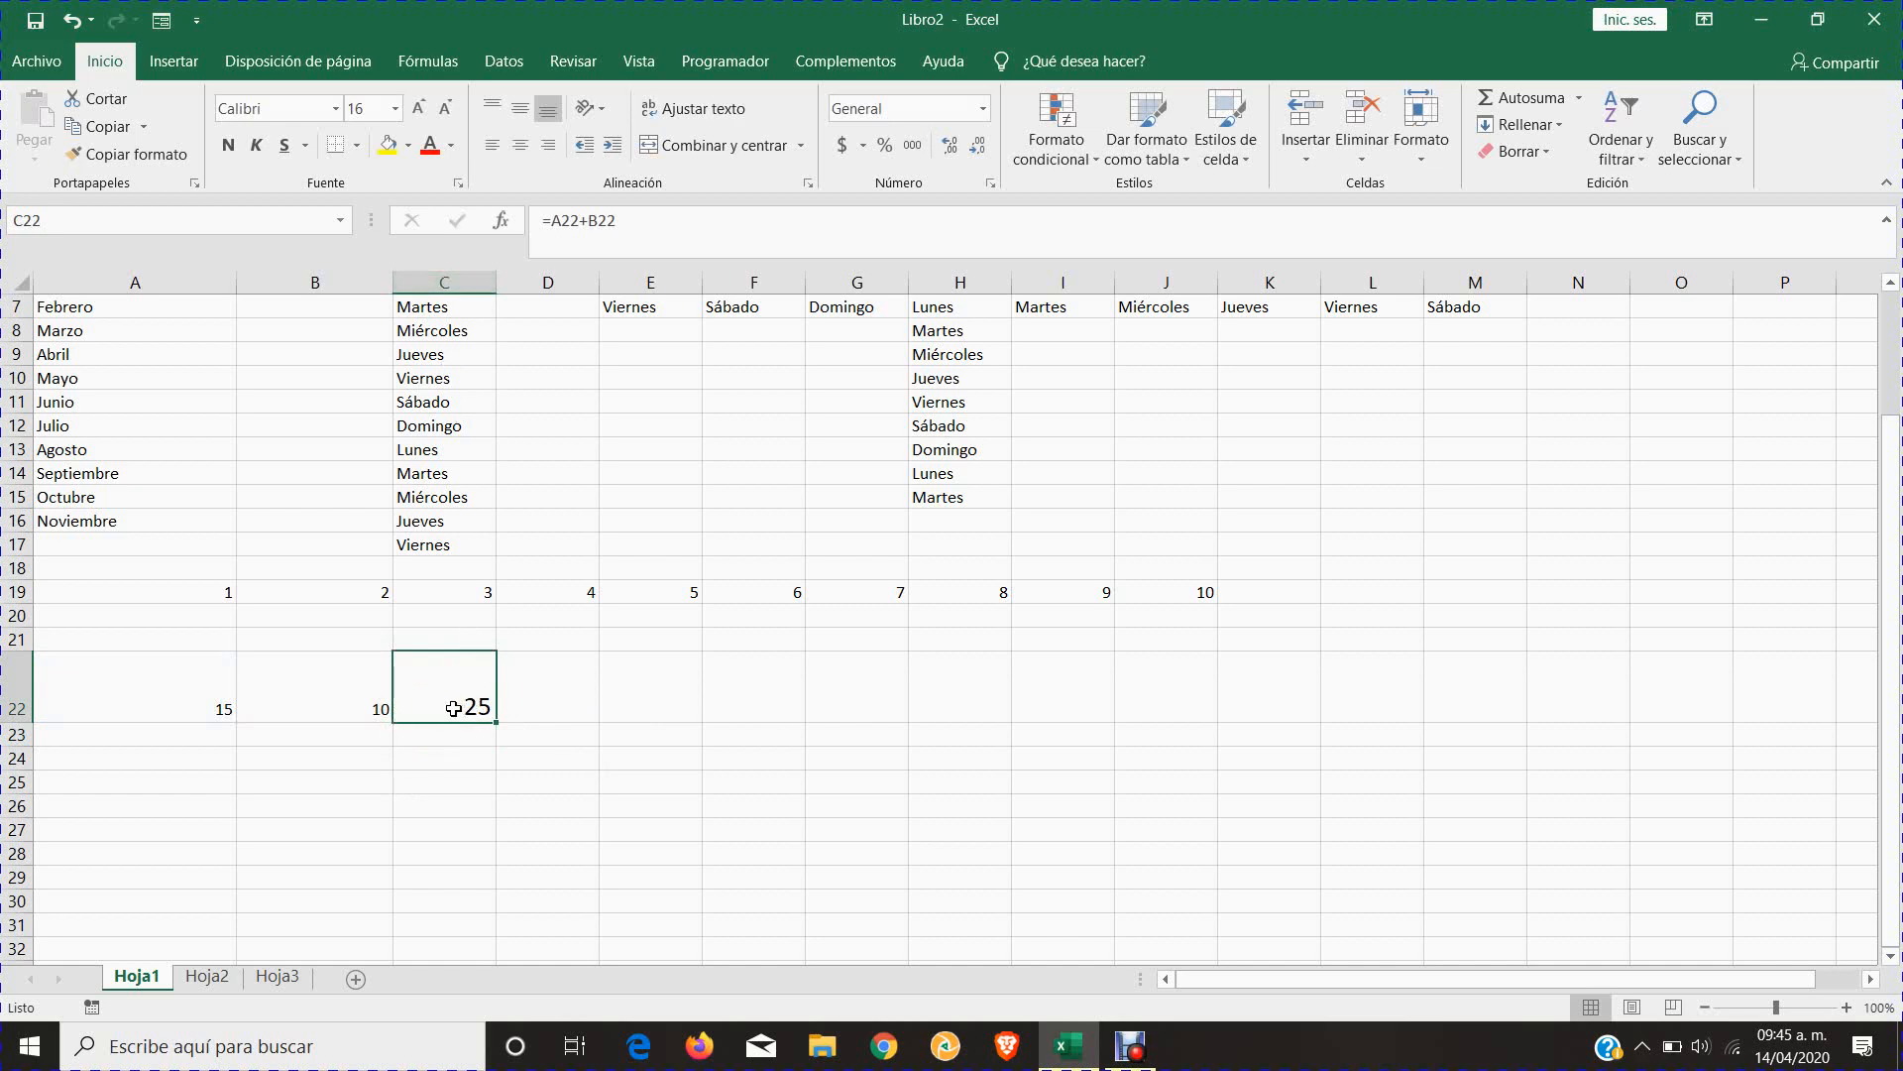
left_click(635, 236)
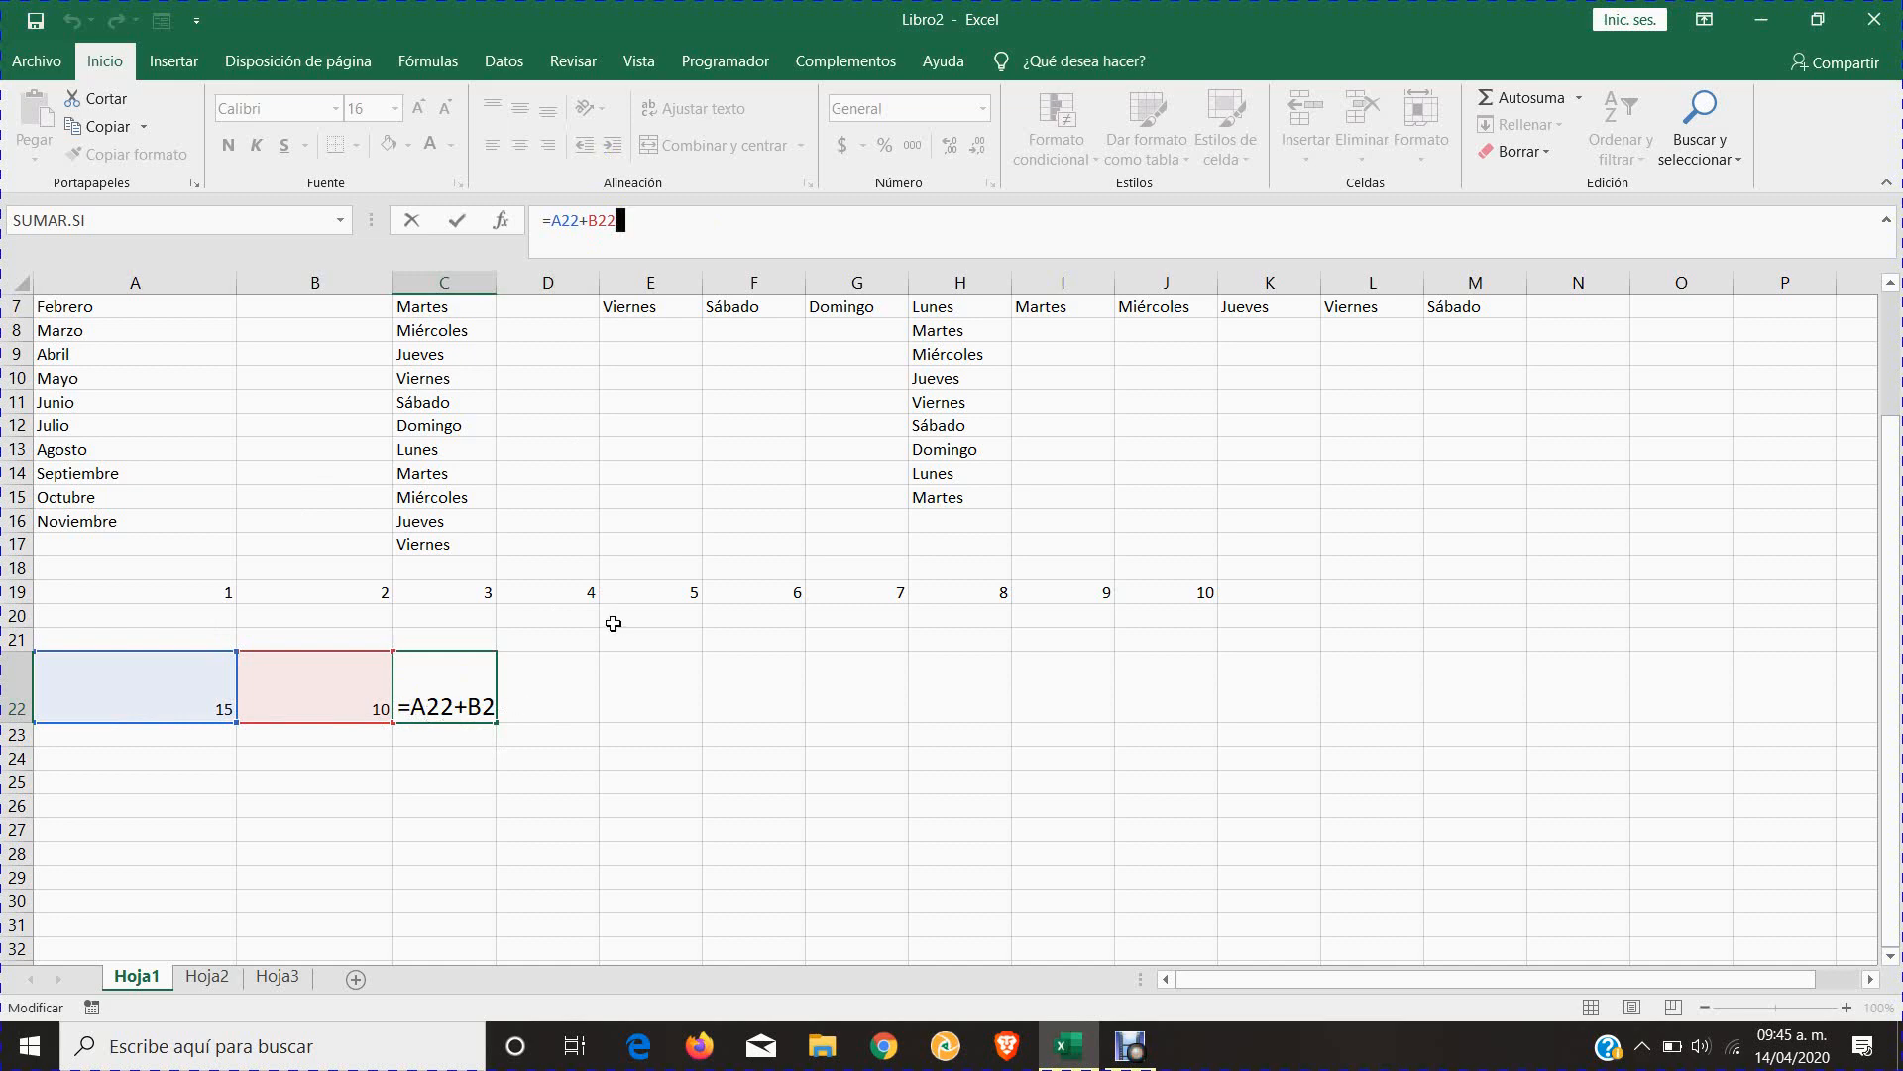
key("Return")
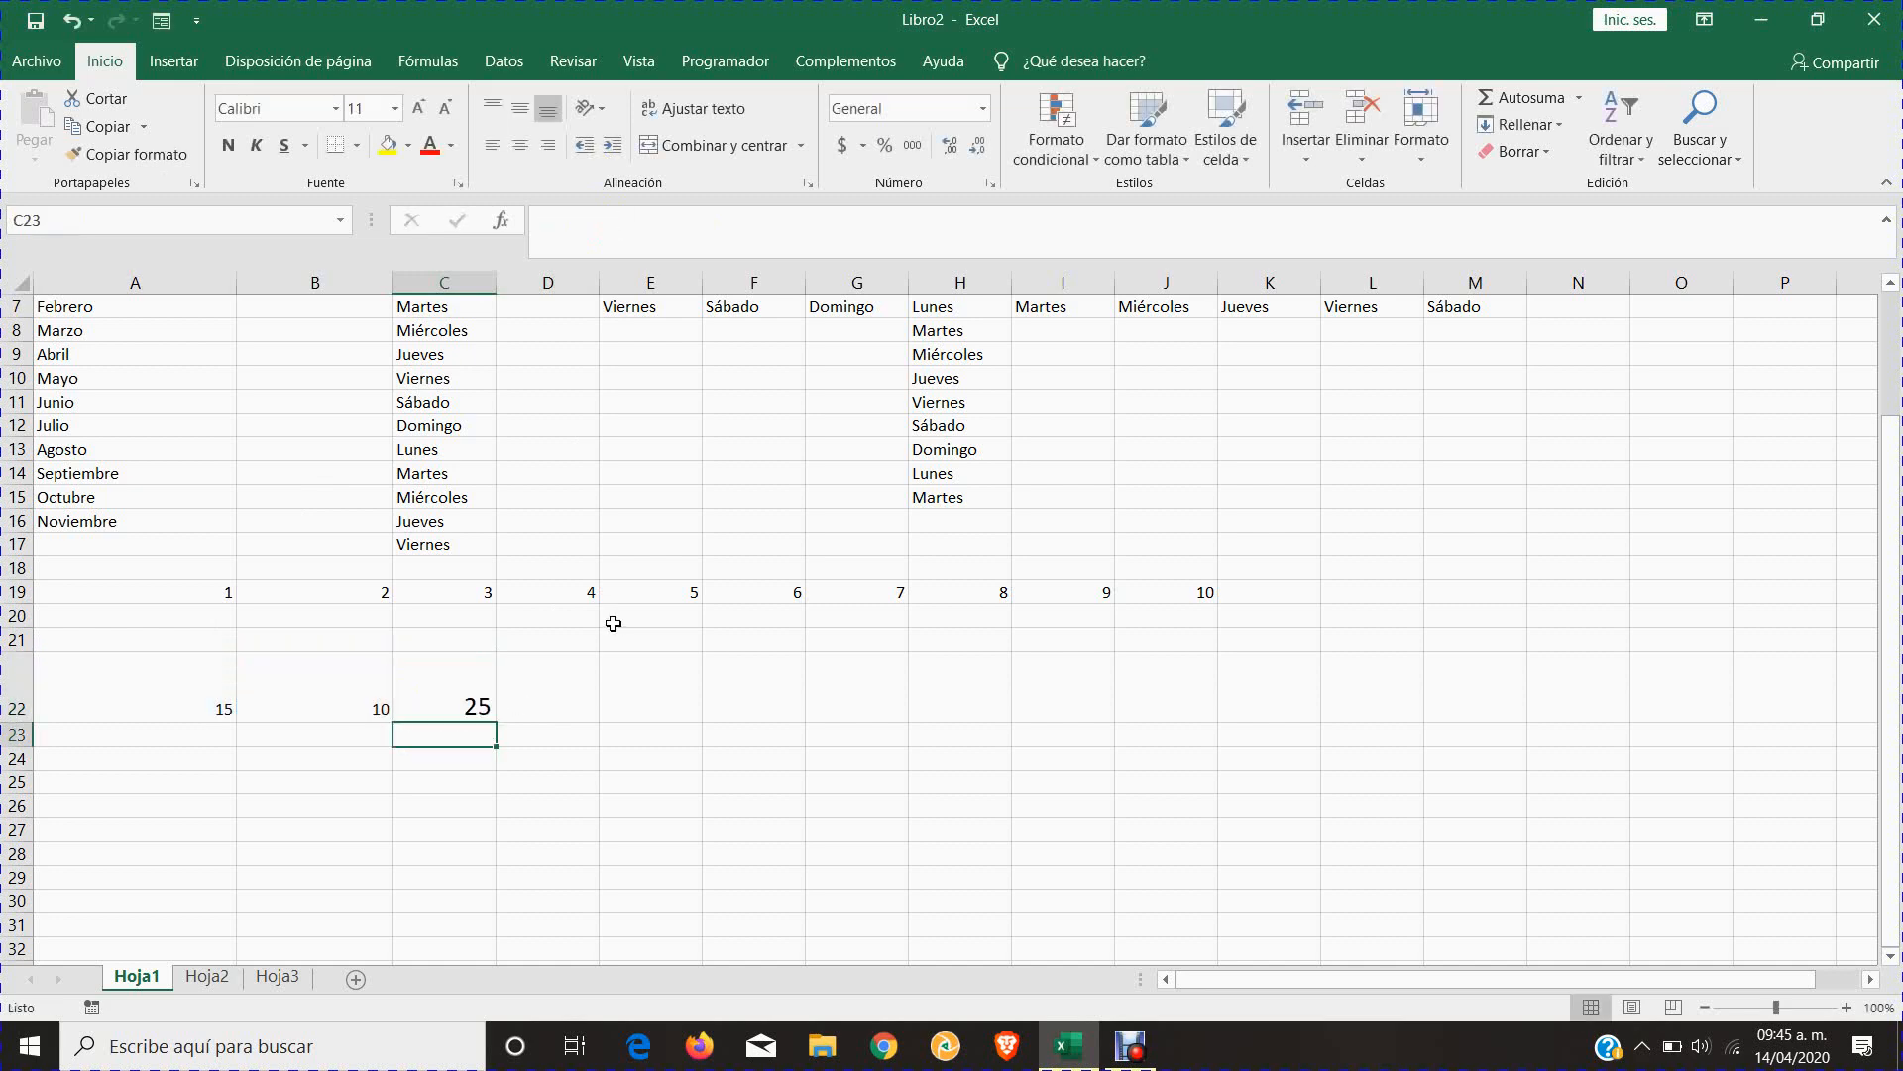
left_click(434, 699)
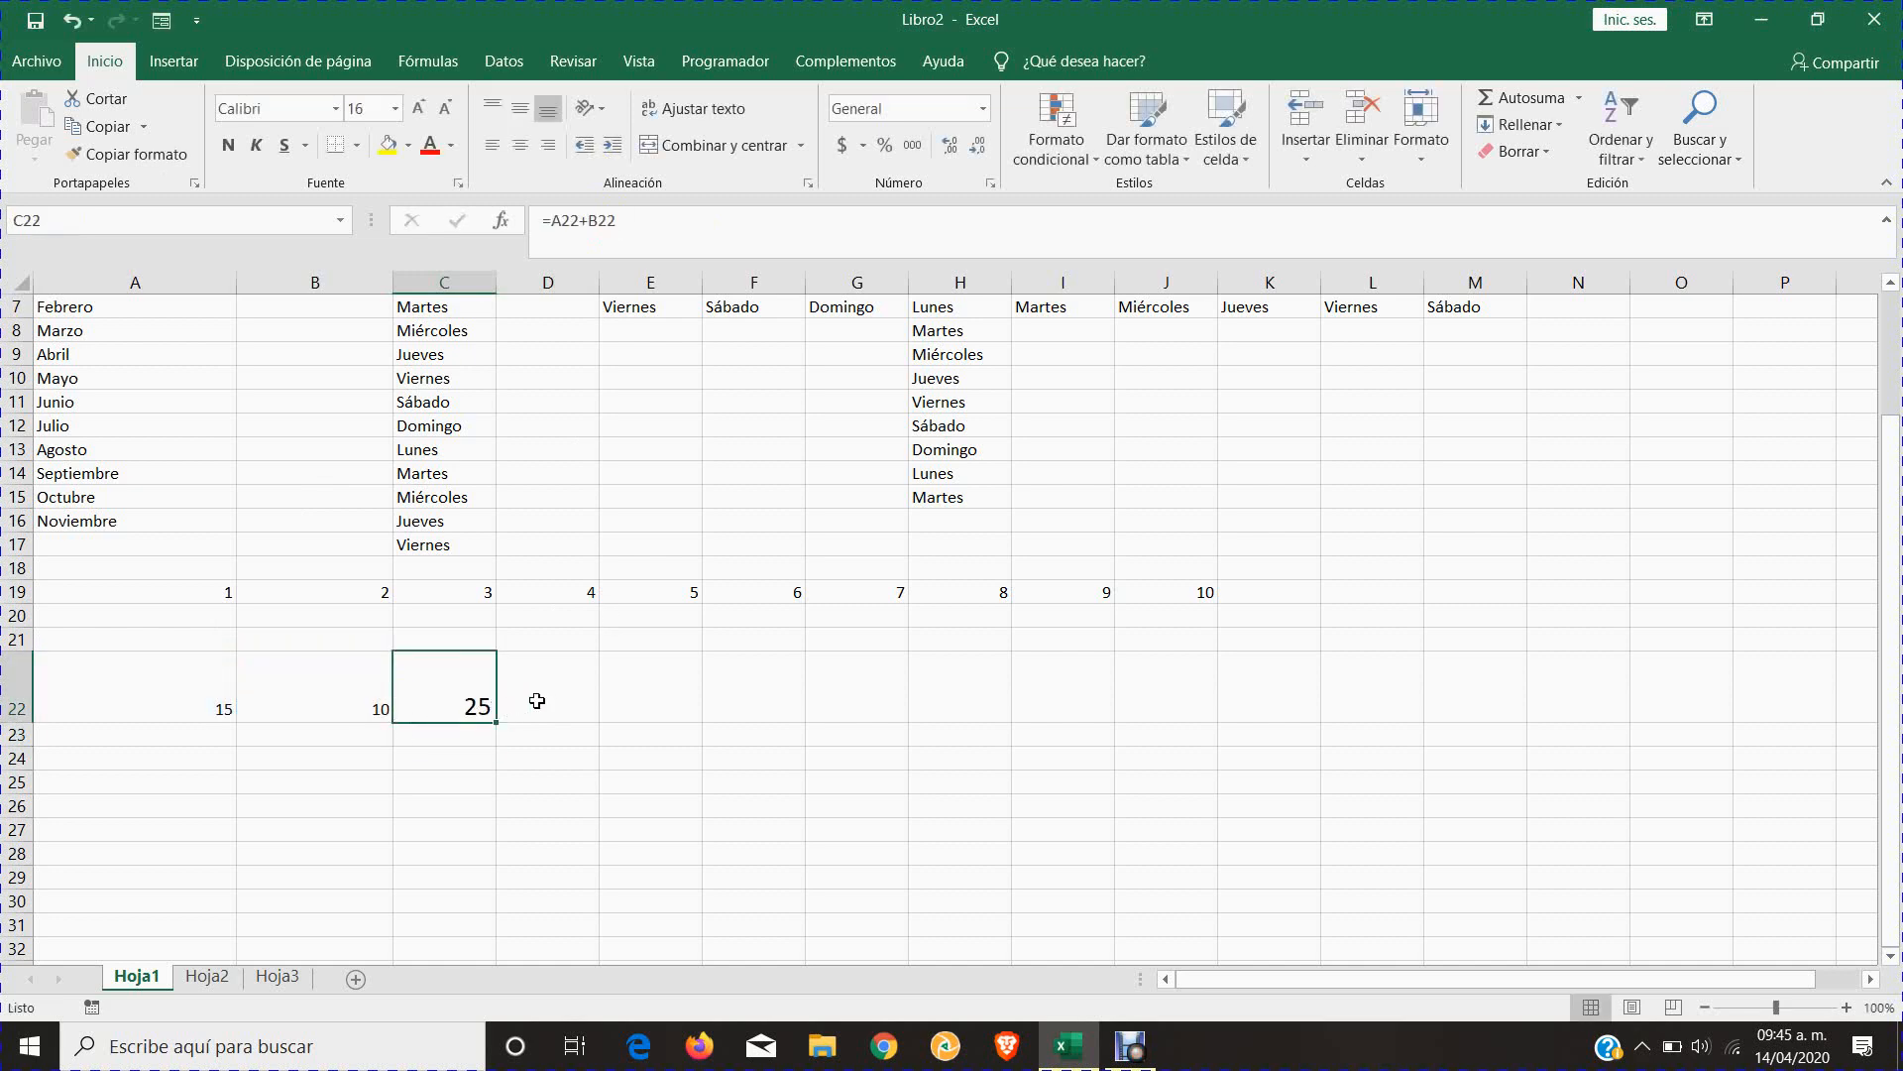
left_click(162, 701)
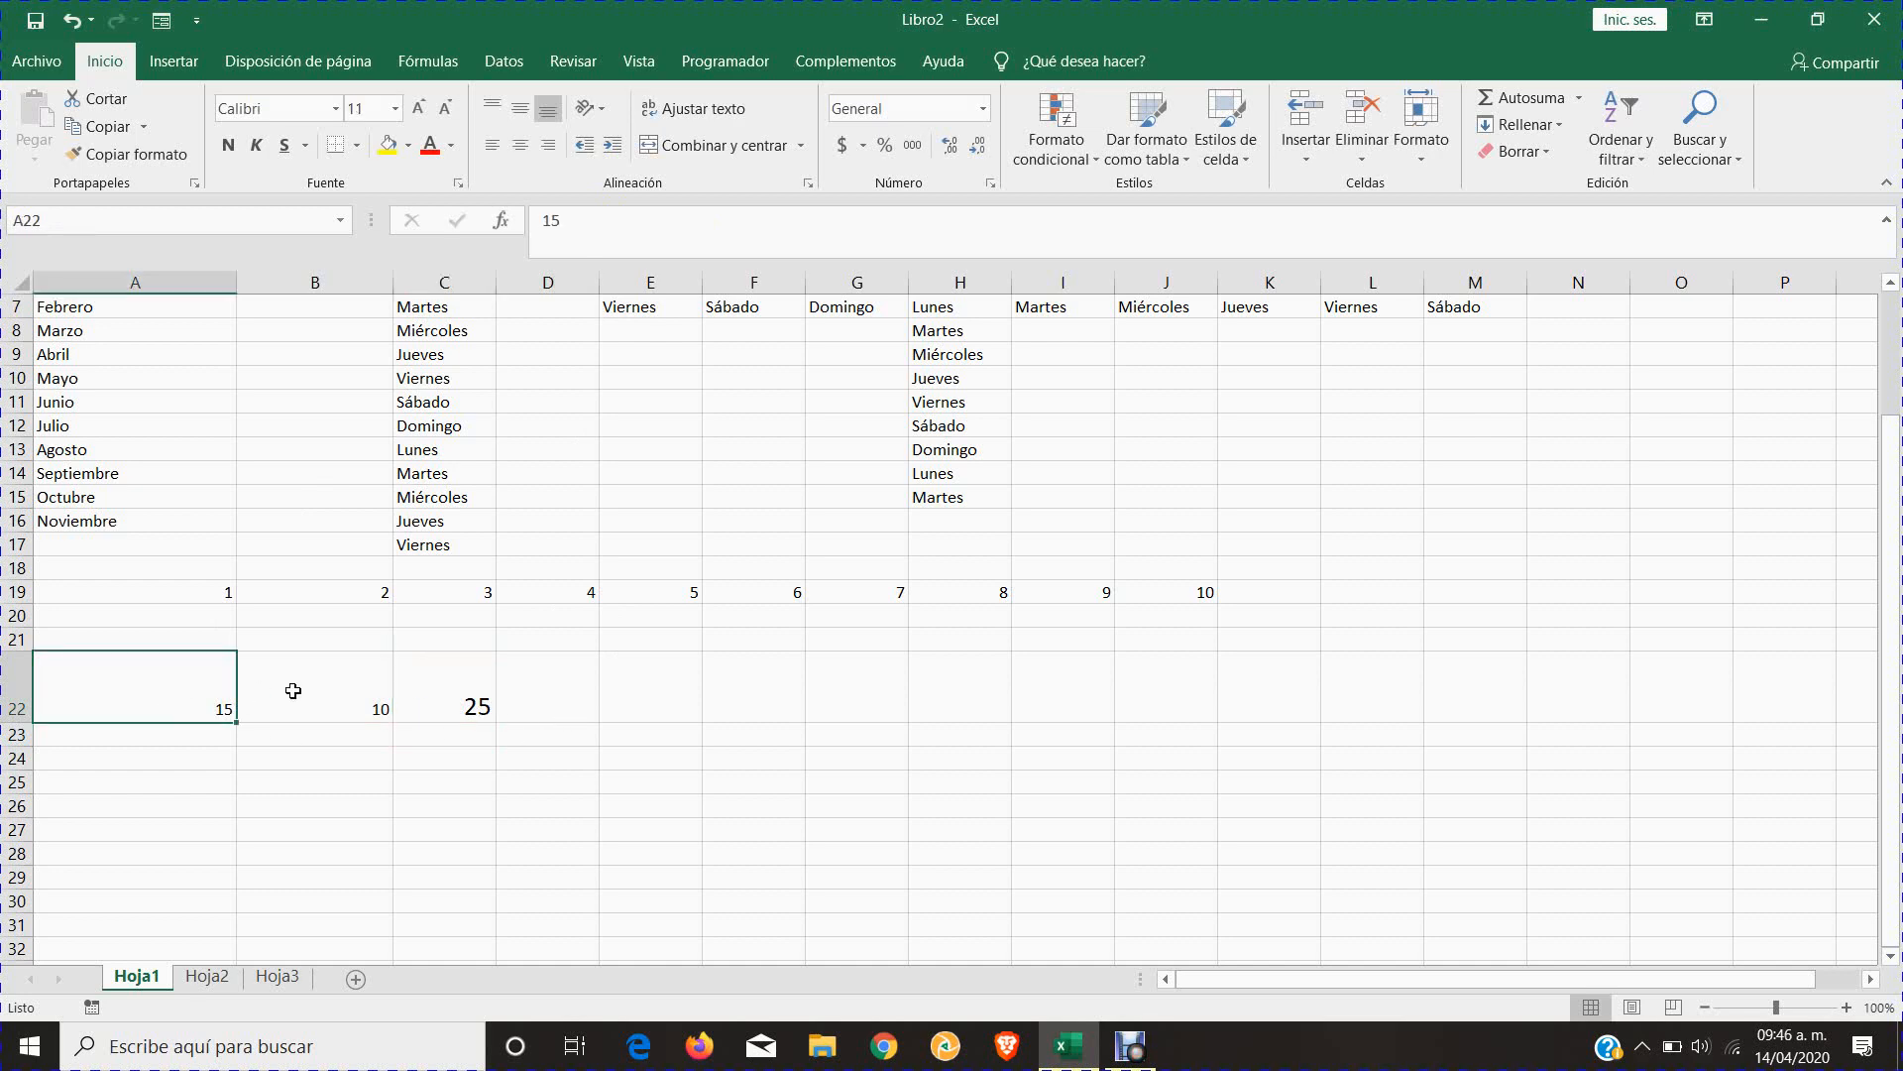
left_click(315, 692)
left_click(176, 699)
left_click(461, 701)
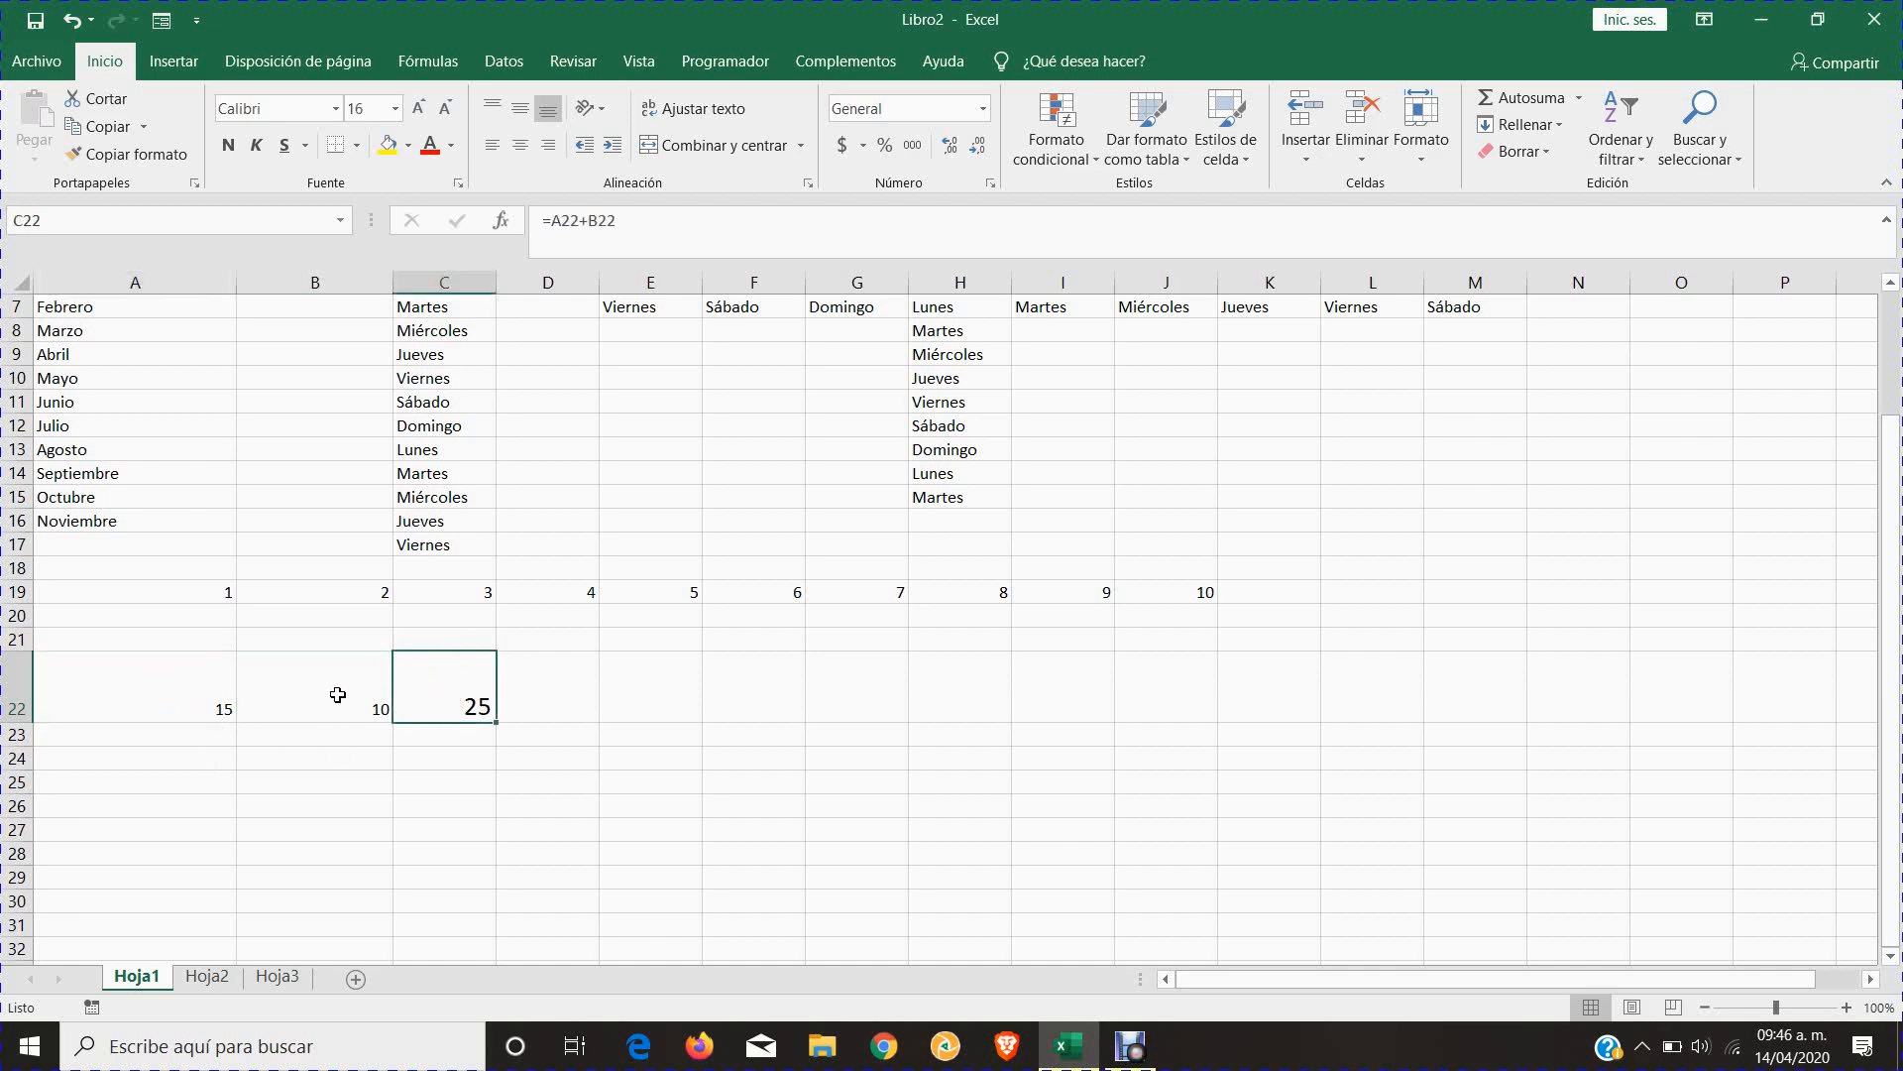
- Change the value of cell A22 to 10 and check the formula cell C22
left_click(166, 706)
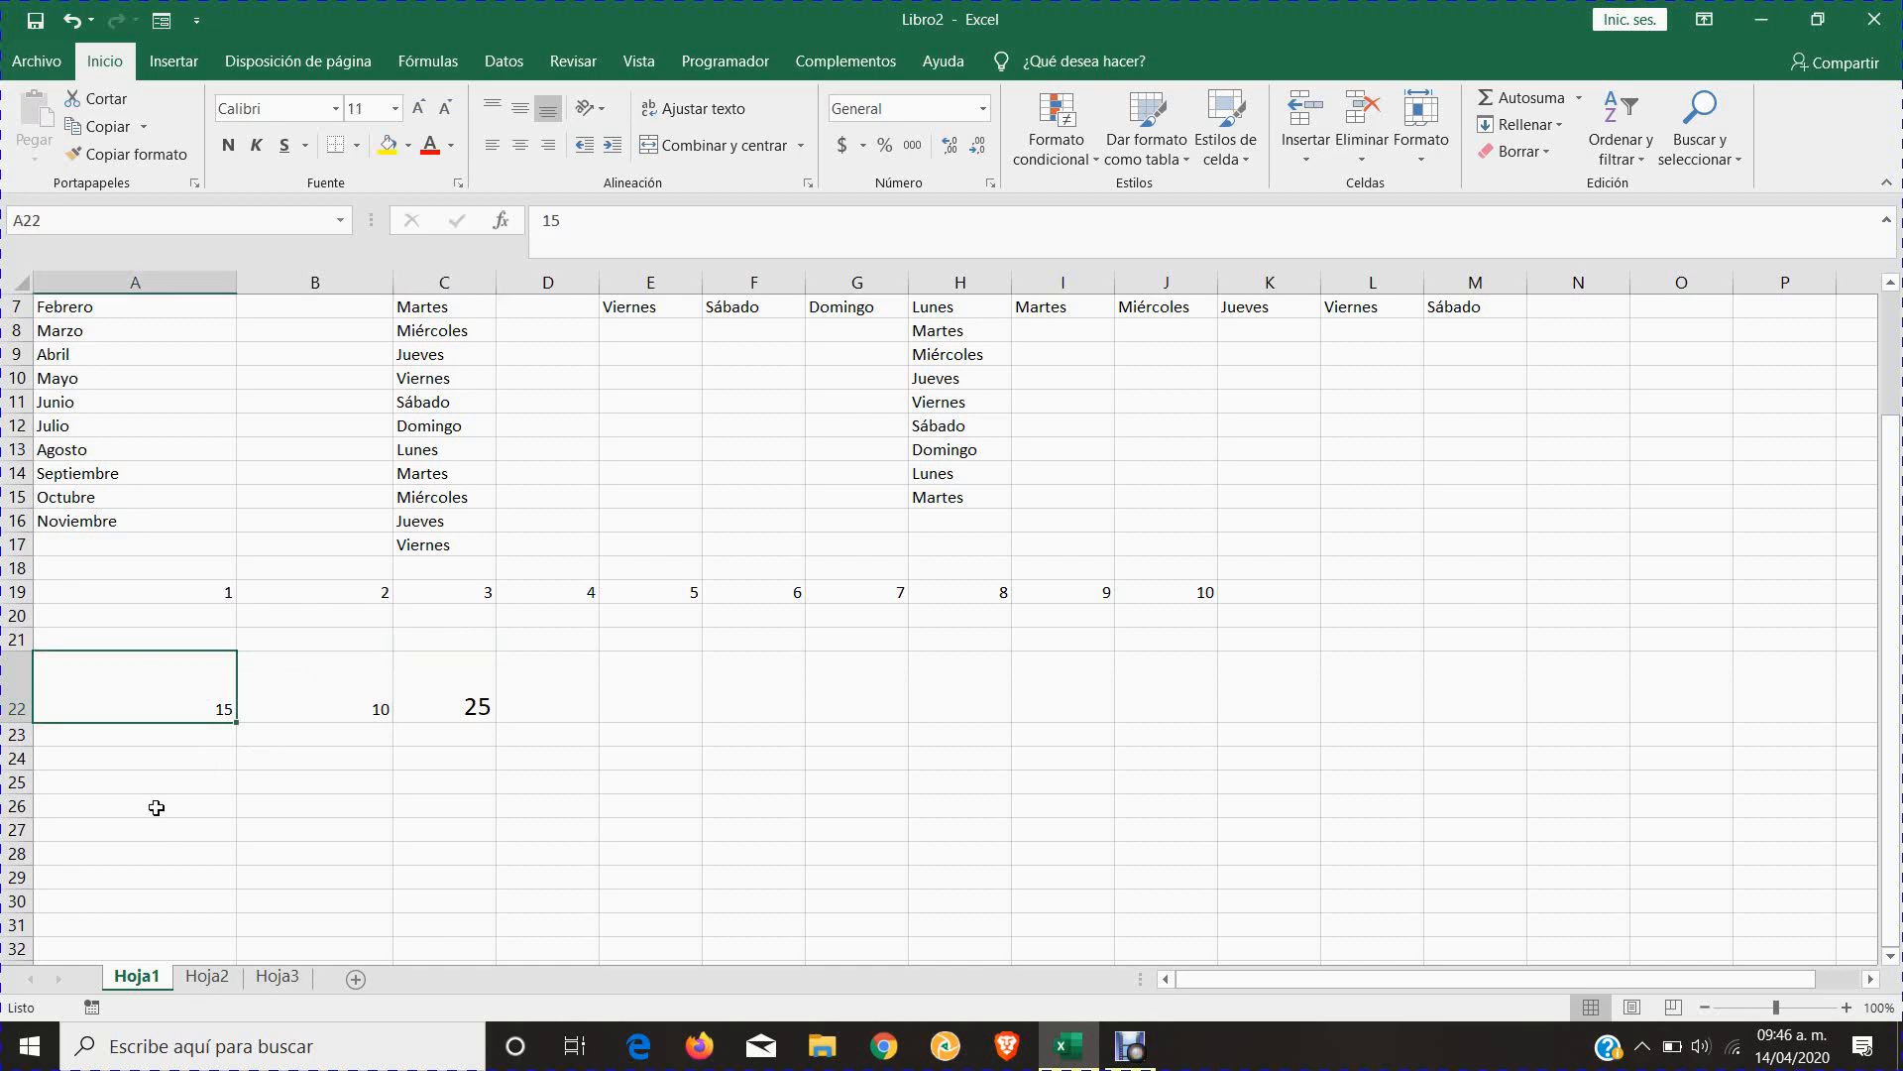
type("10")
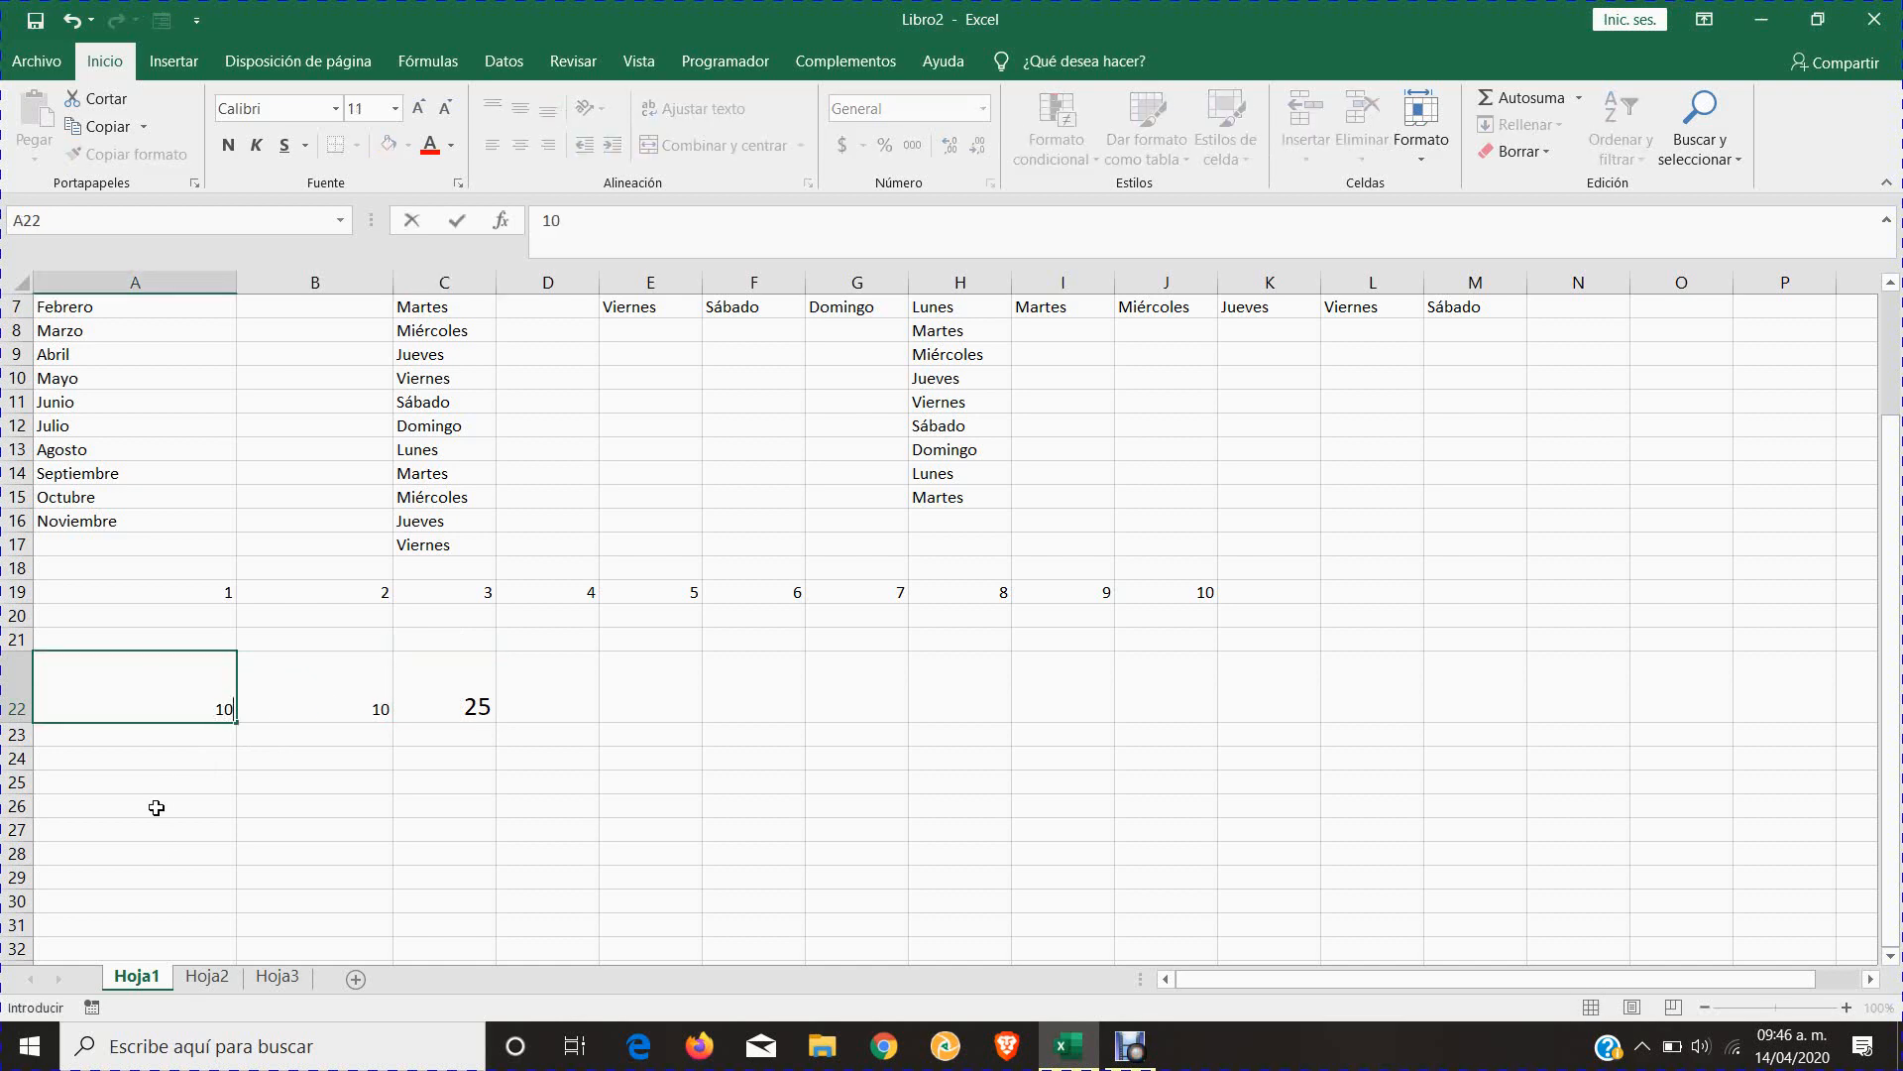
key("Return")
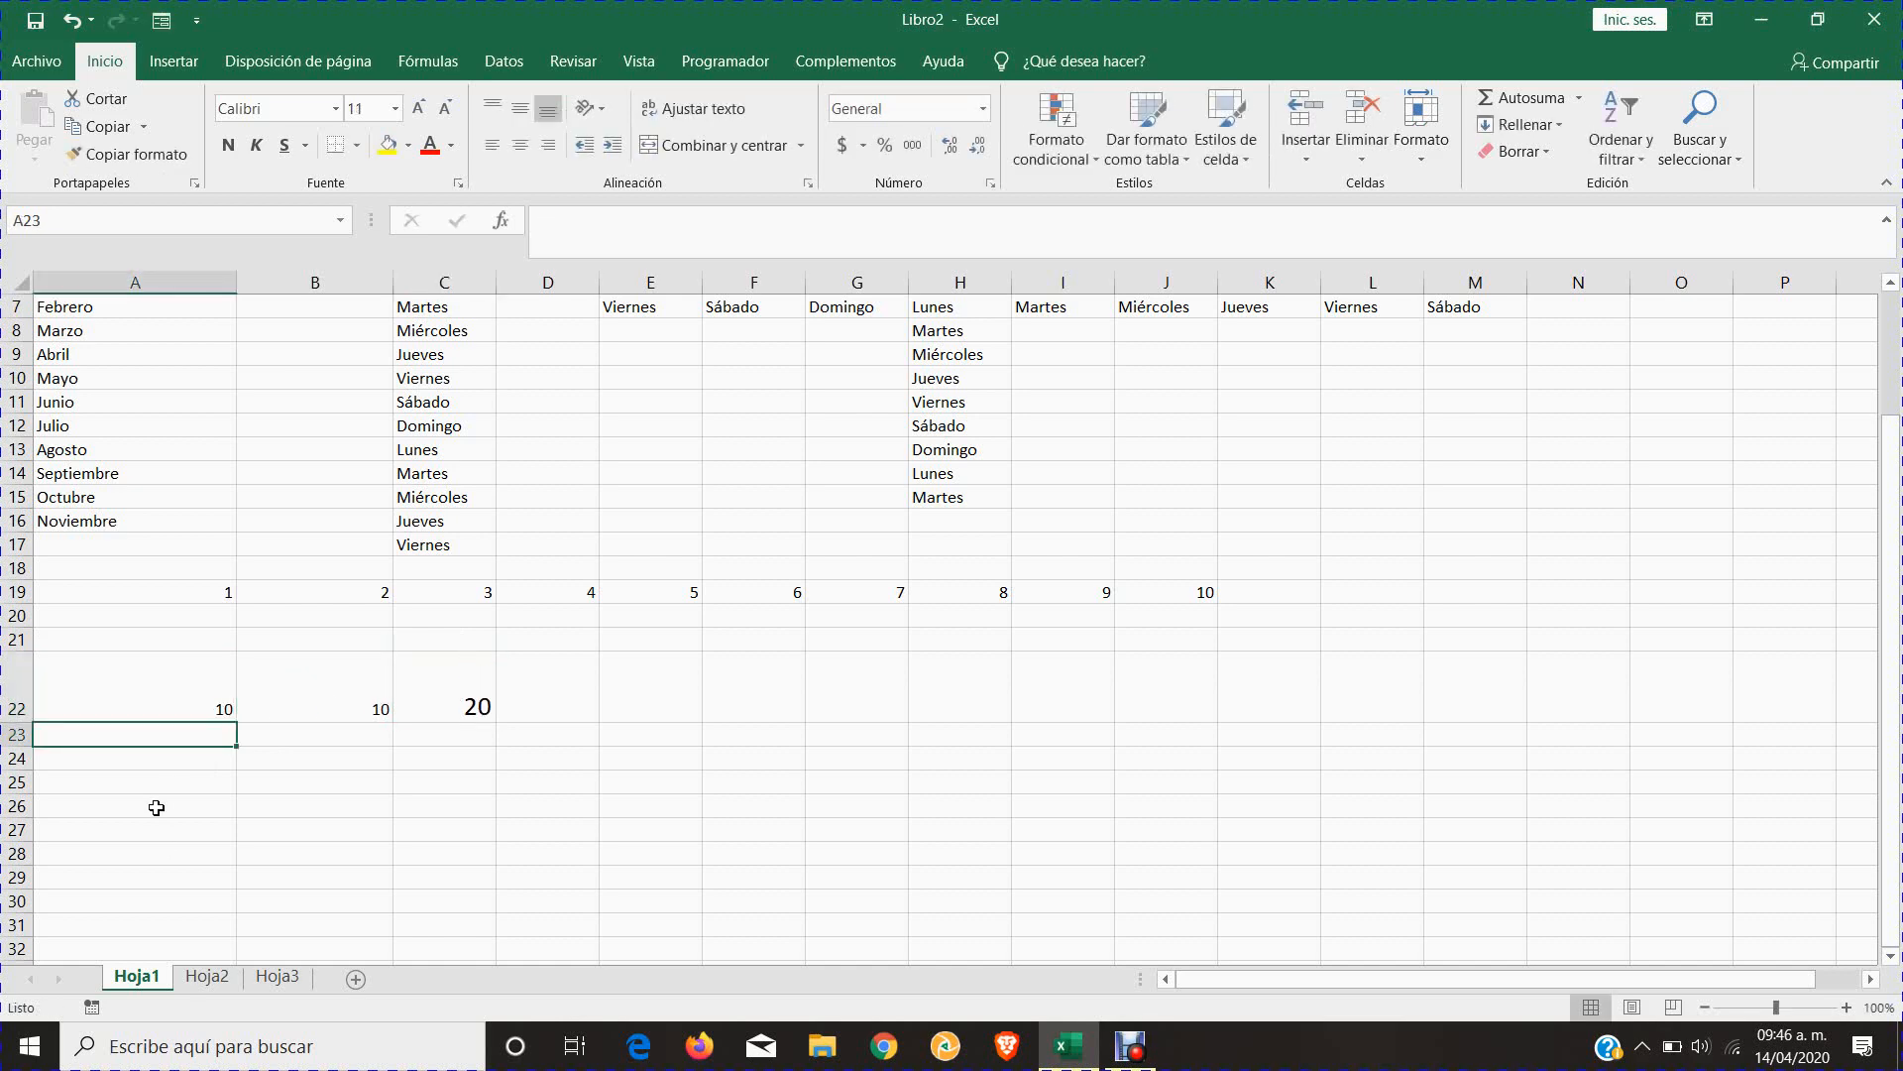
left_click(452, 705)
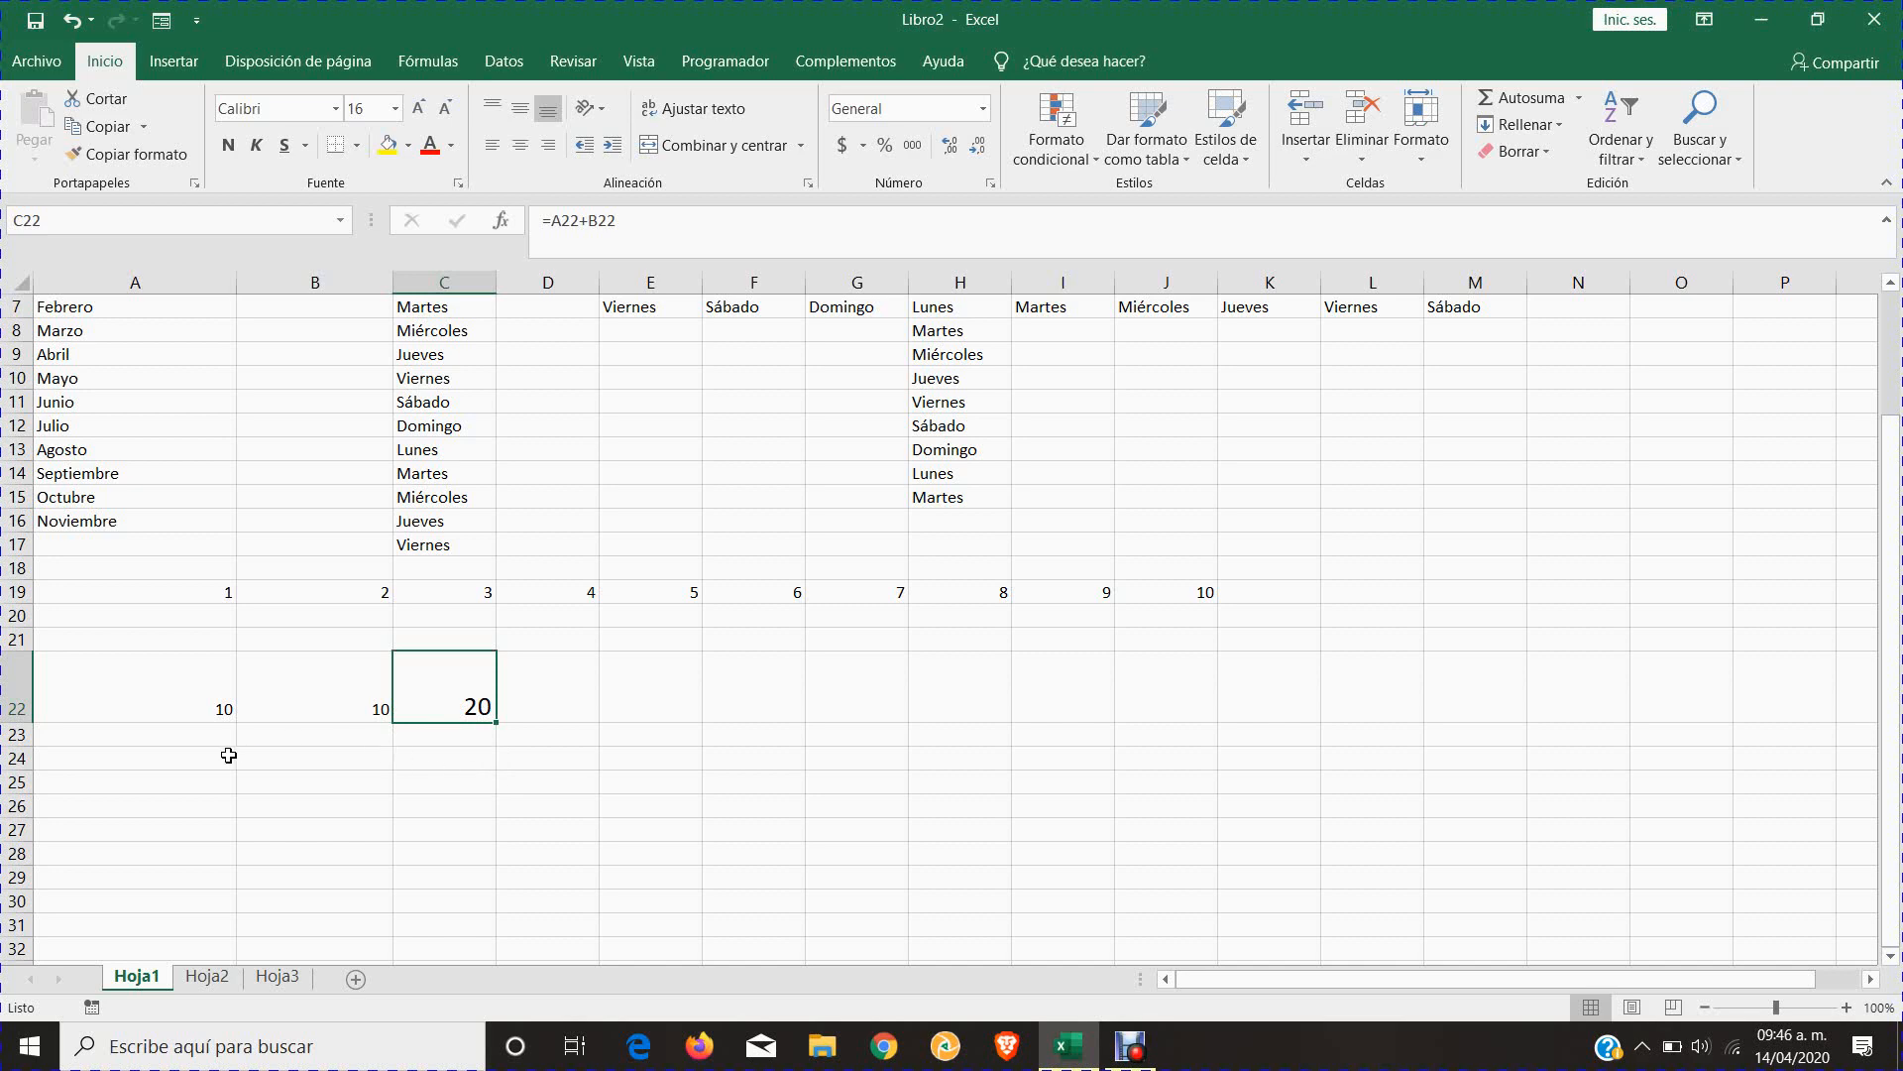
- Enter the number pairs 12 and 14, 17 and 12, and 14 and 21 in columns A and B of rows 23 to 25
left_click(193, 740)
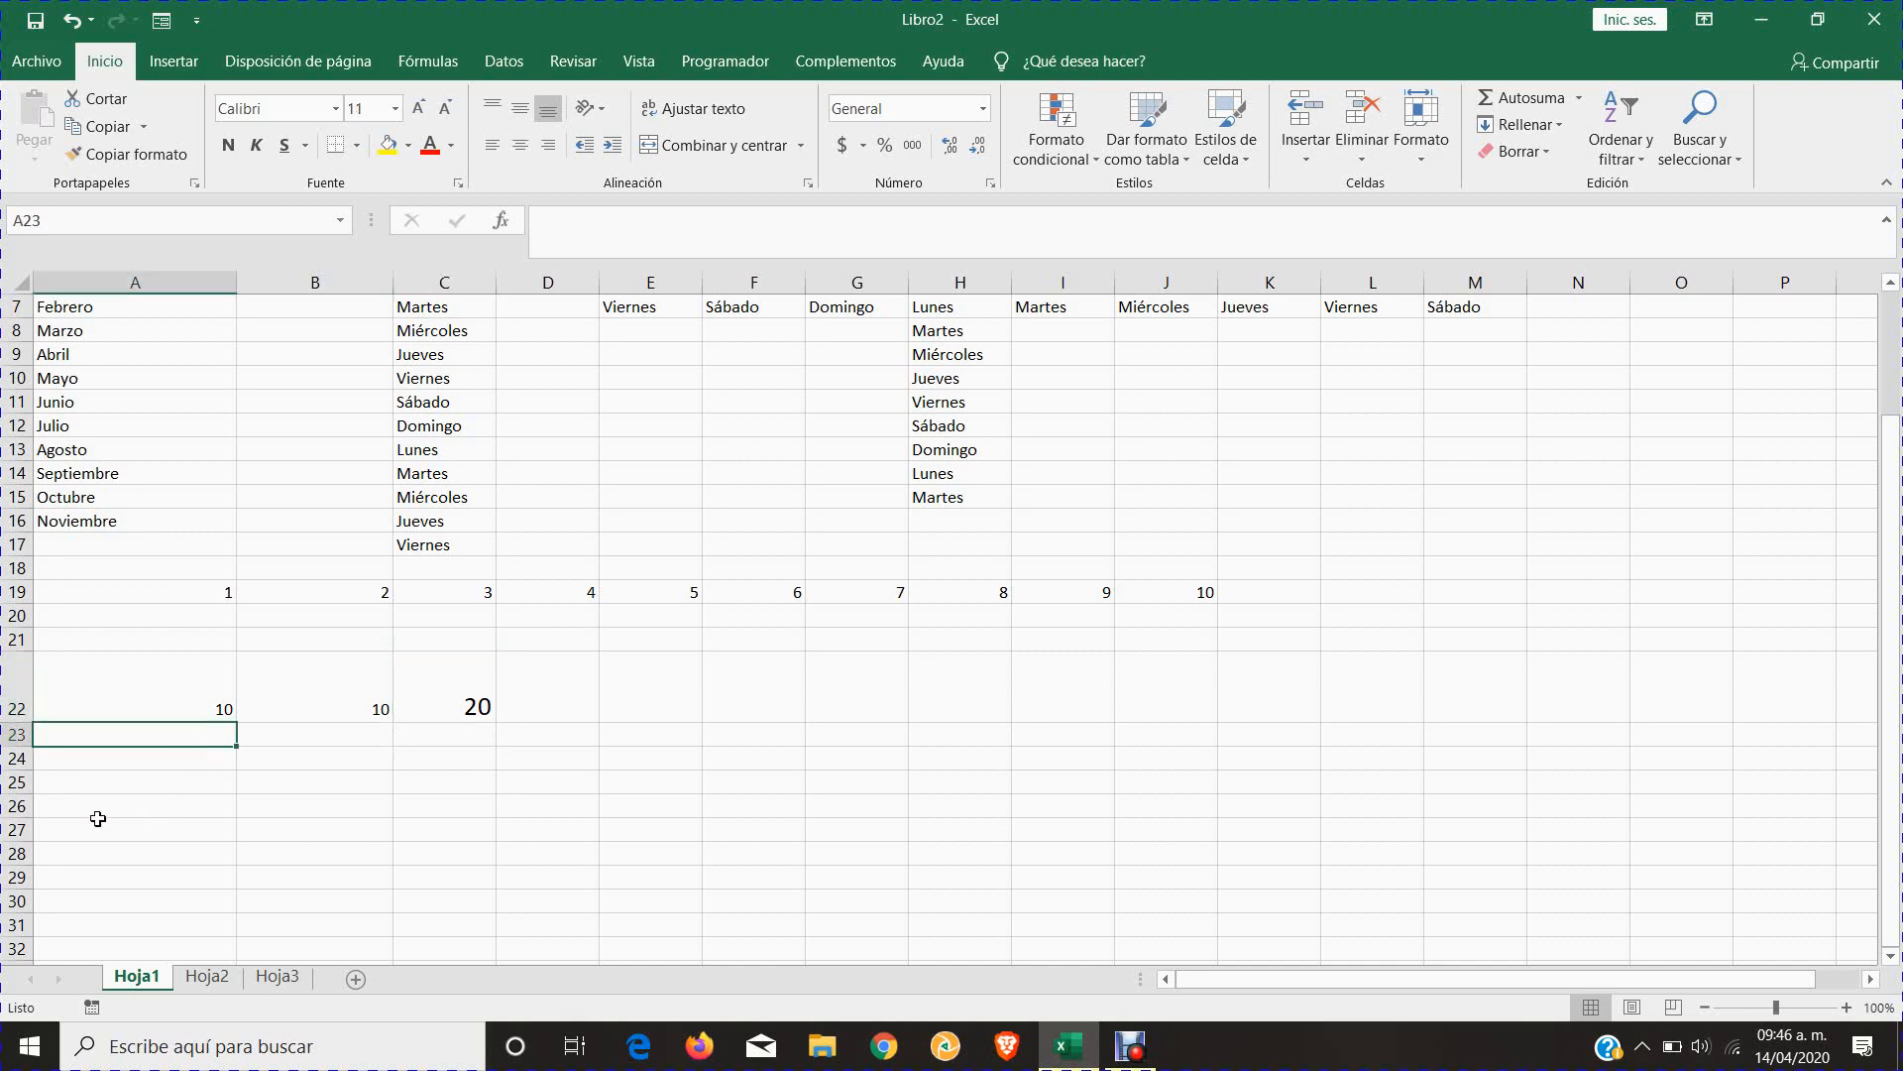
type("12")
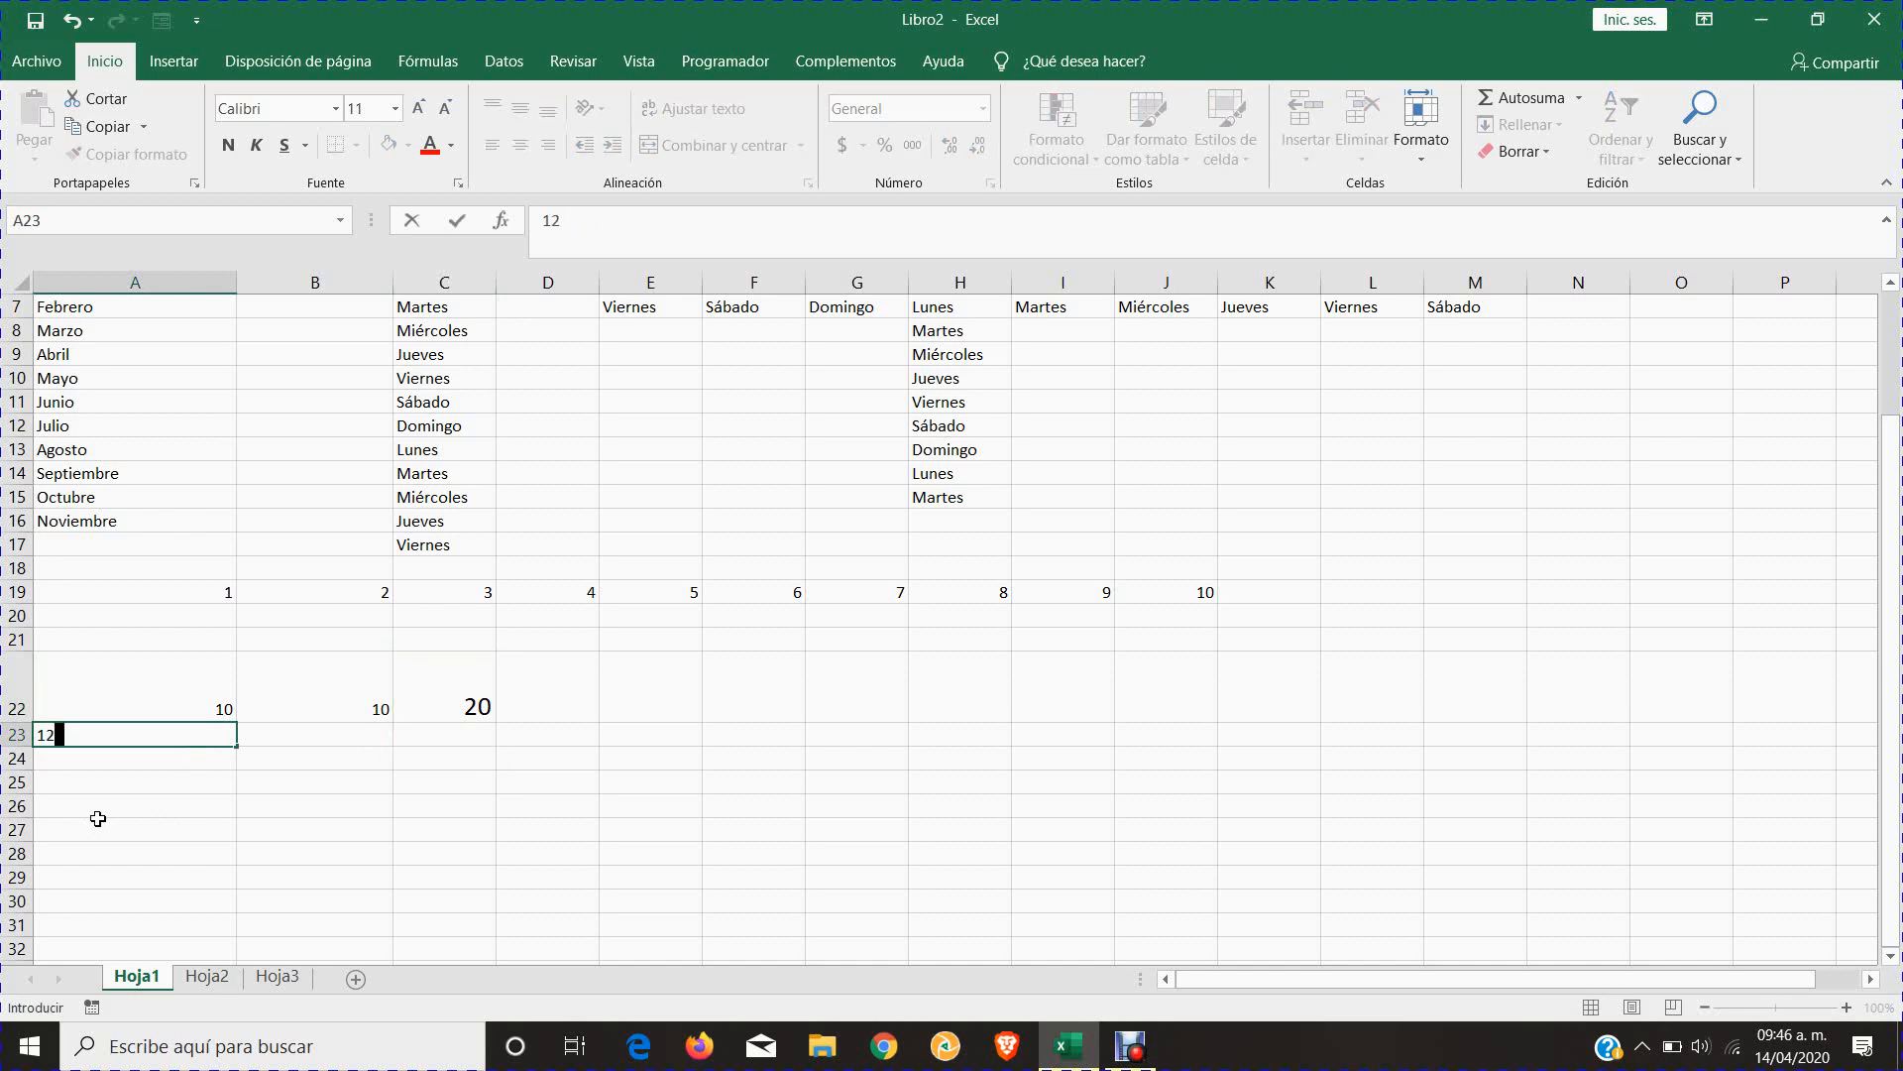
key("Tab")
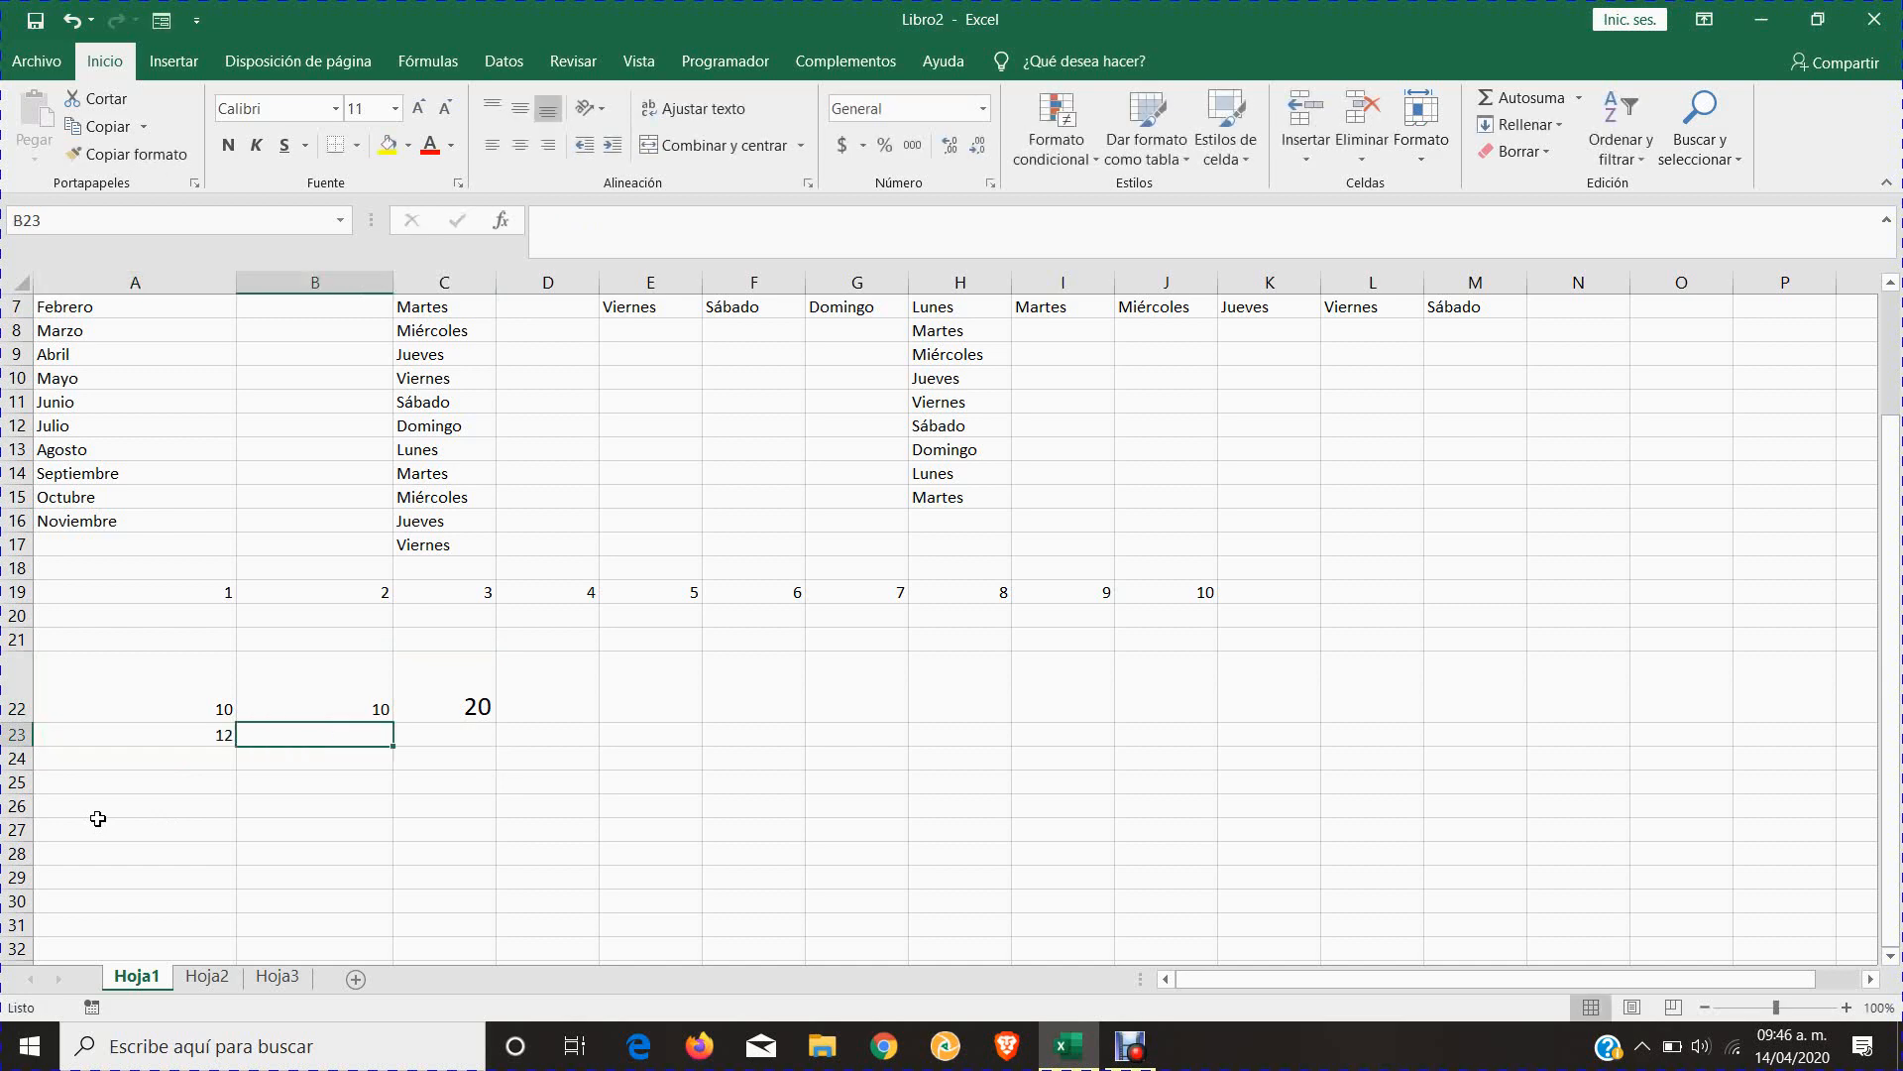
type("14")
key("Return")
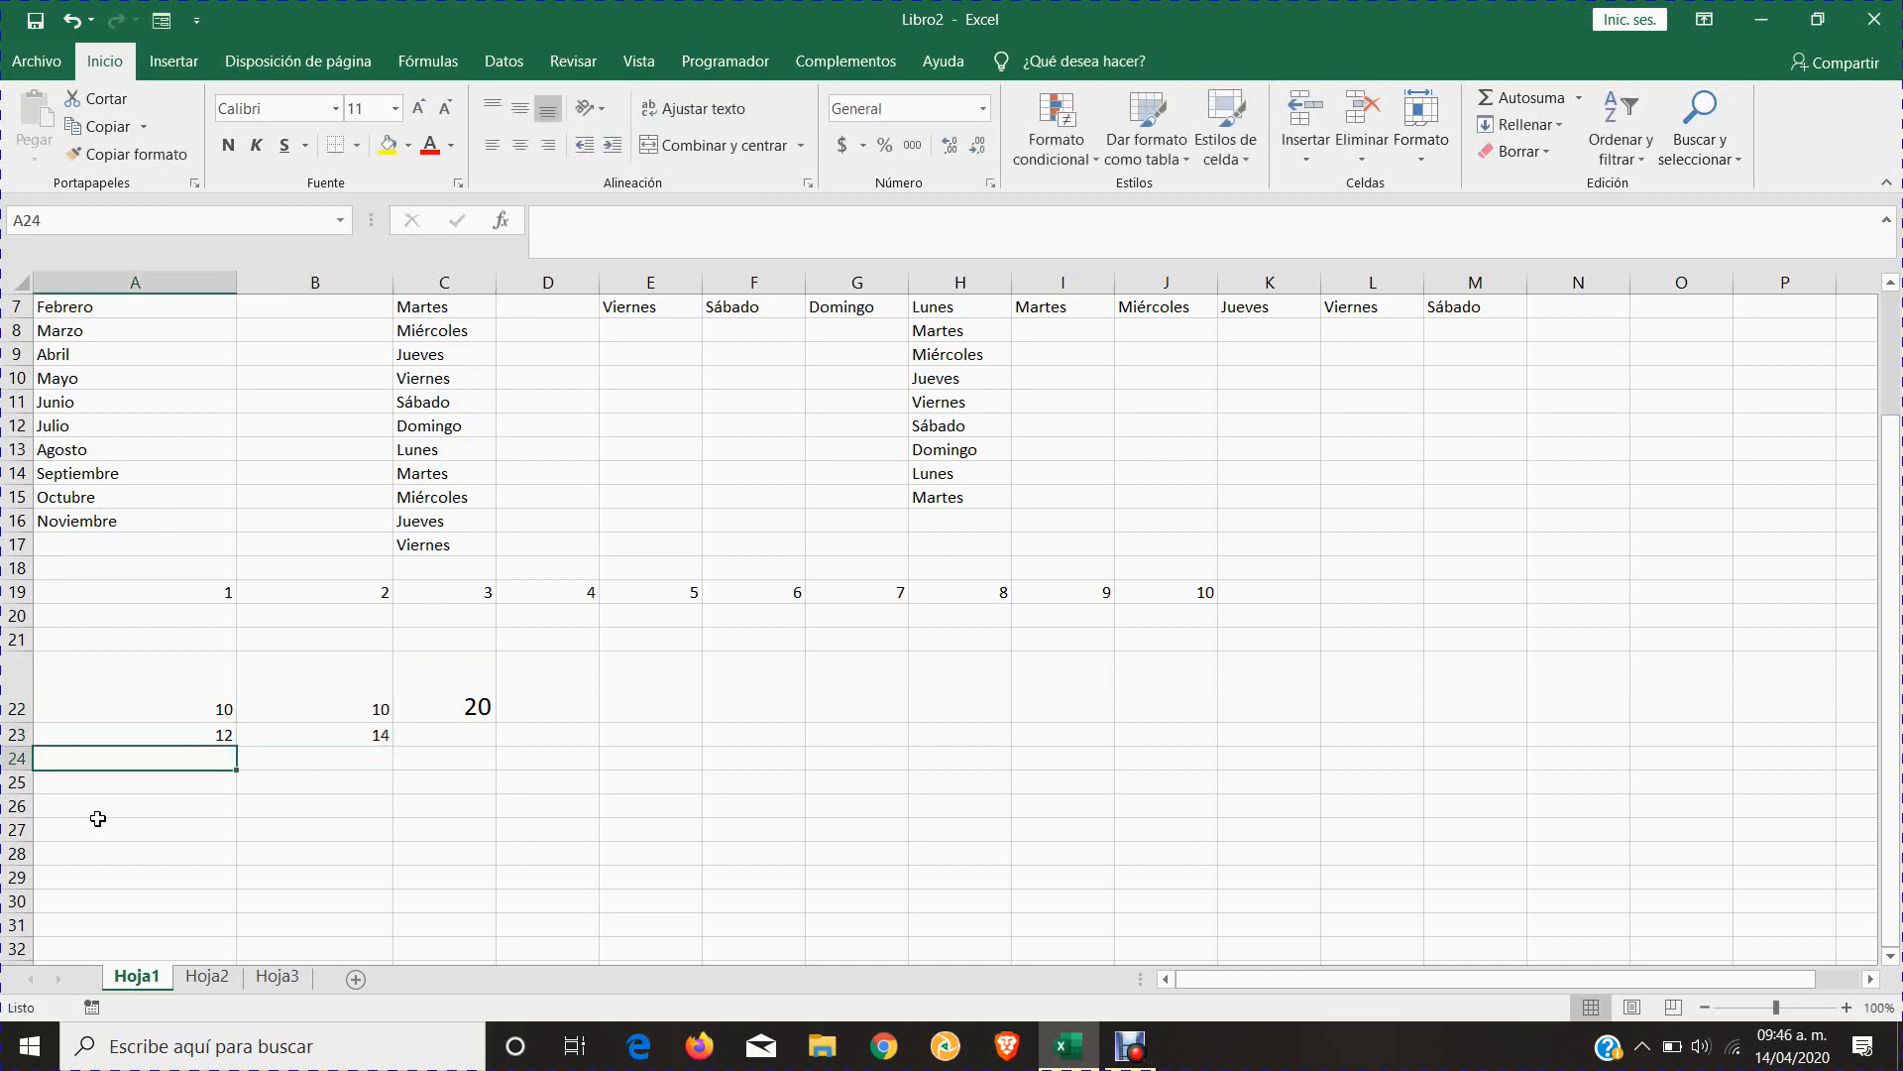
type("17")
key("Tab")
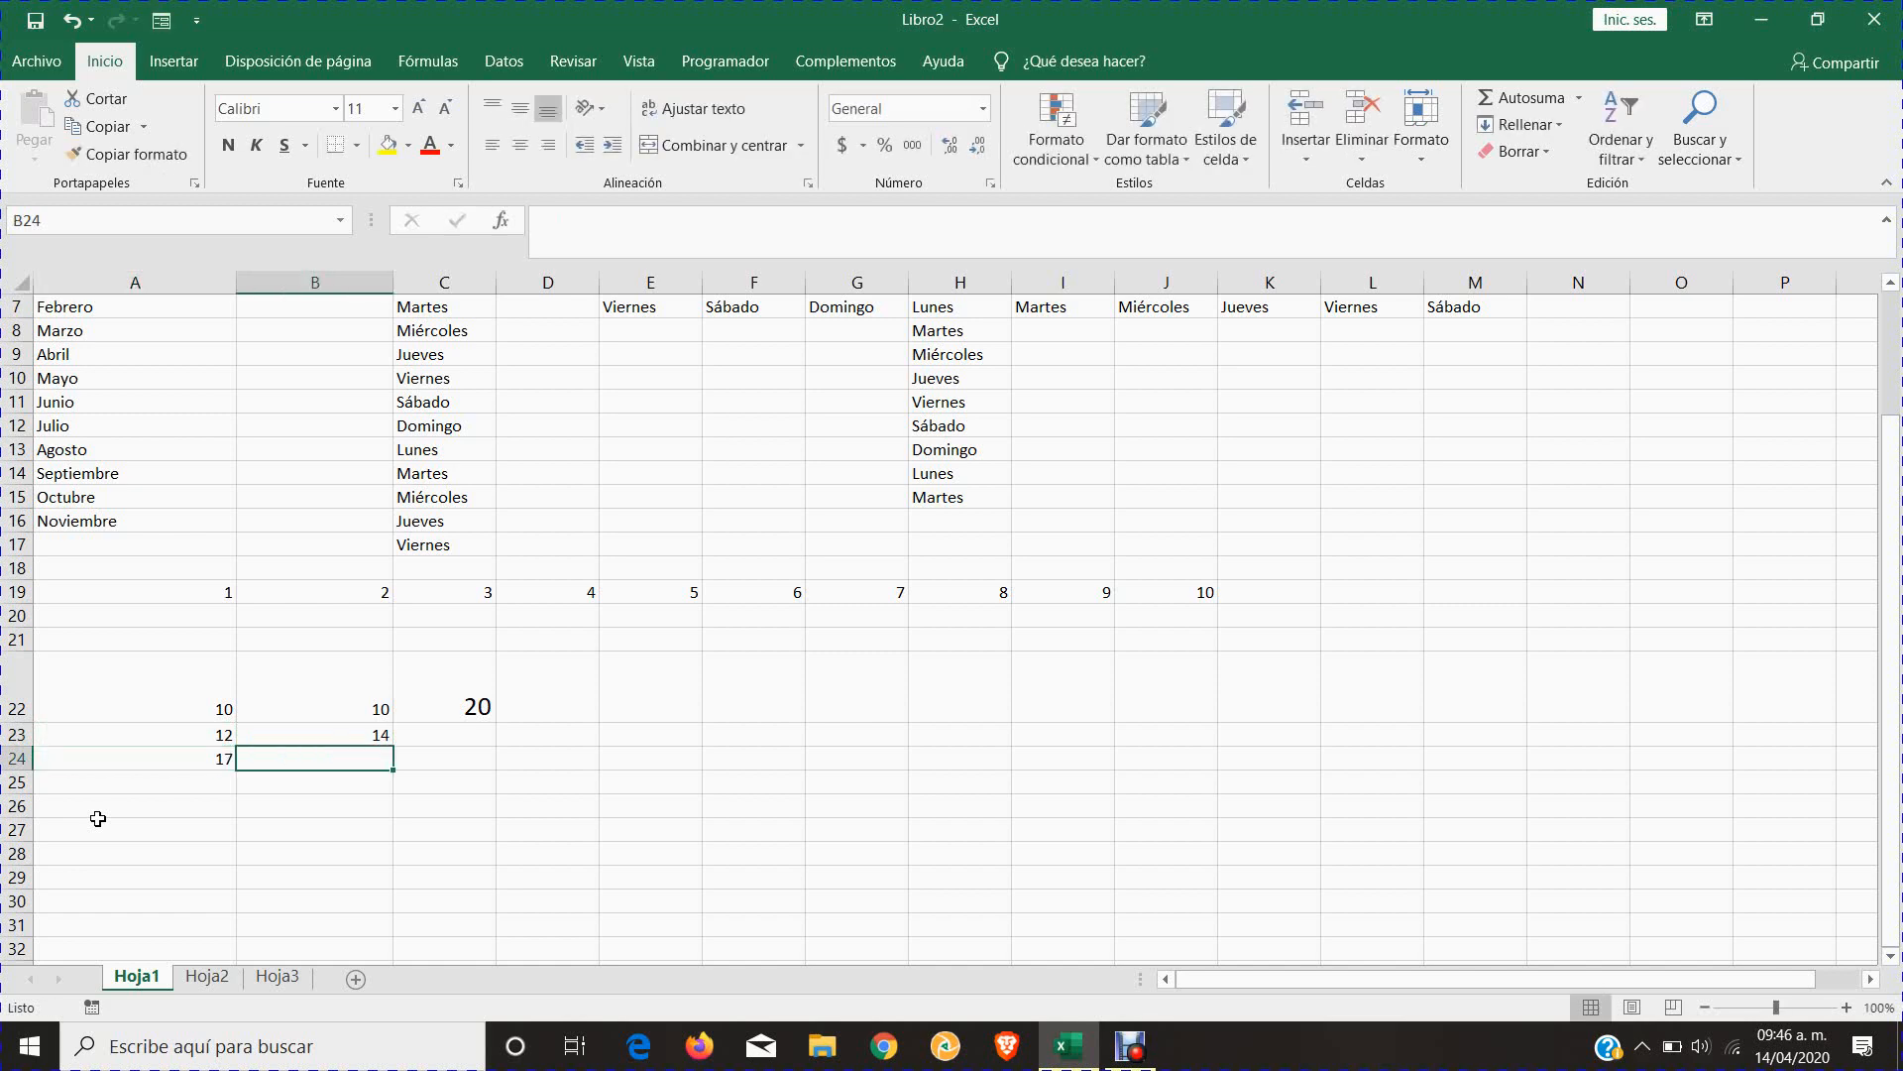
type("12")
key("Return")
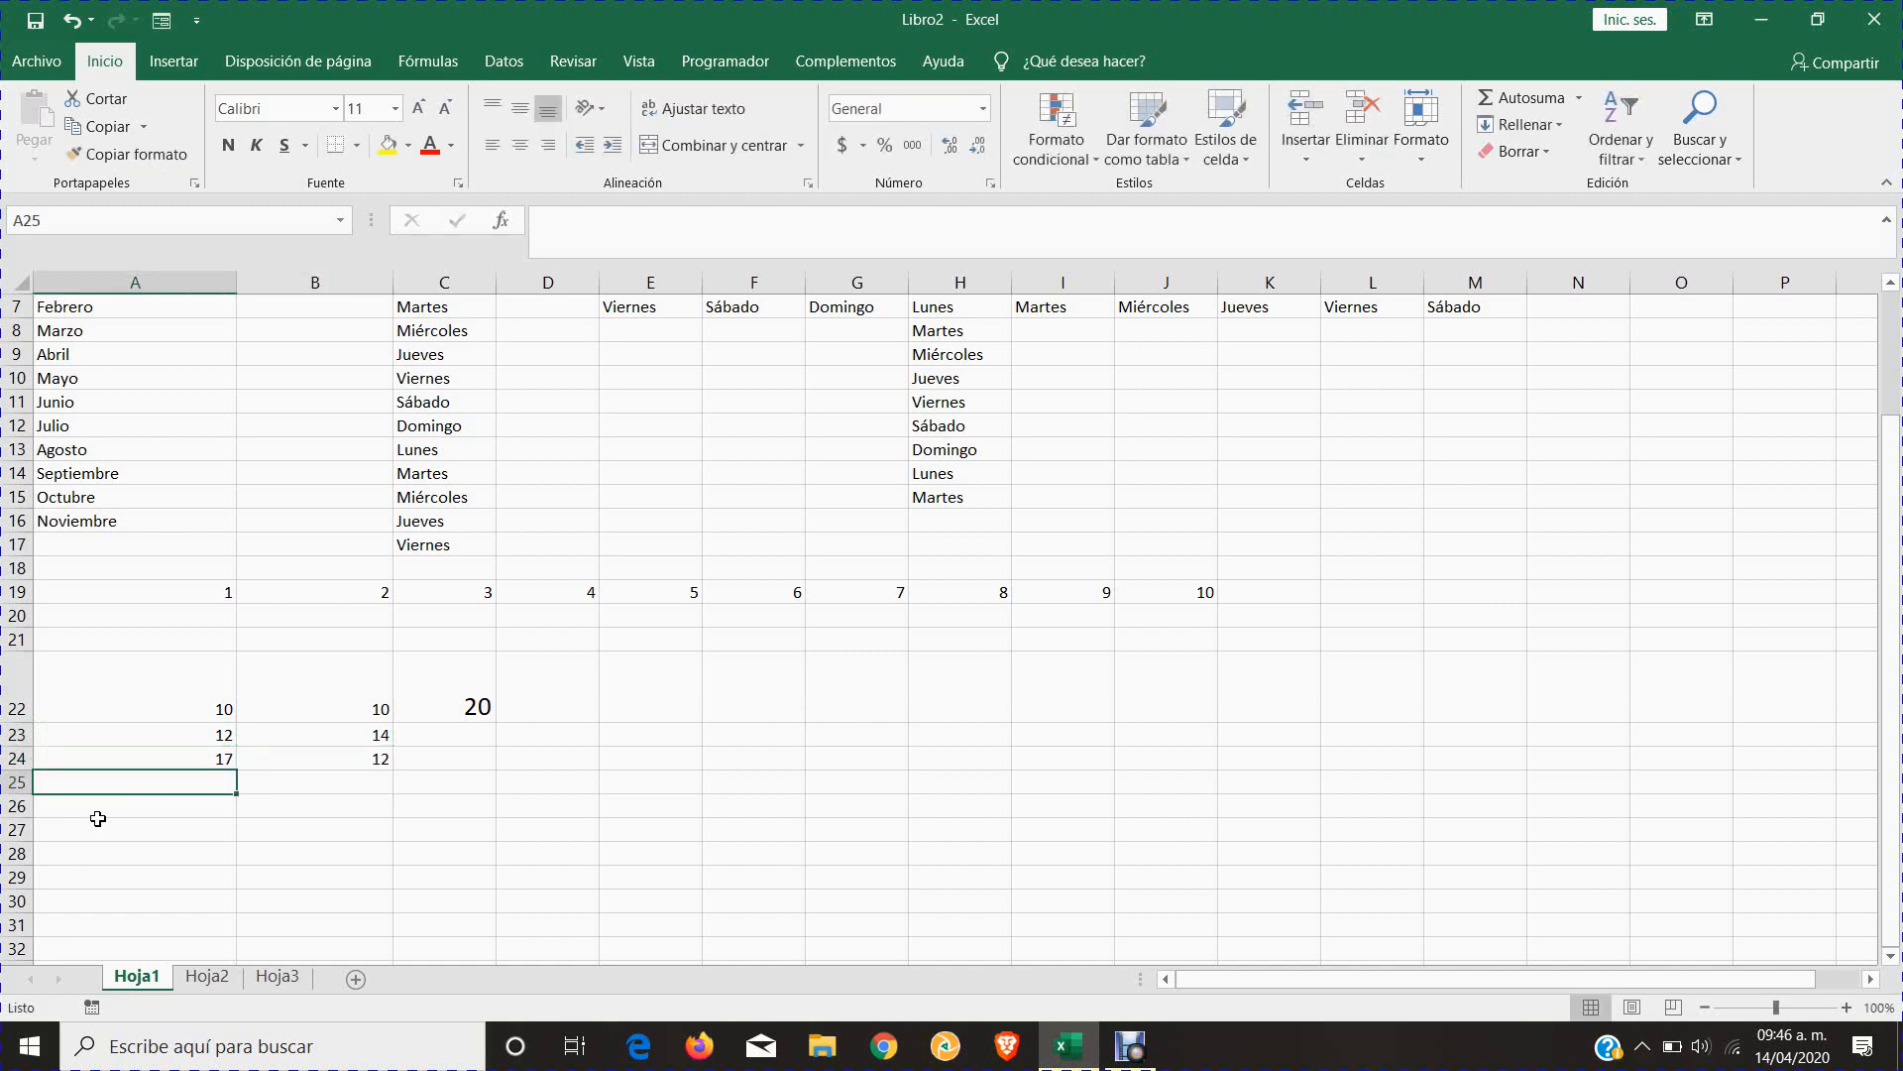
type("14")
key("Tab")
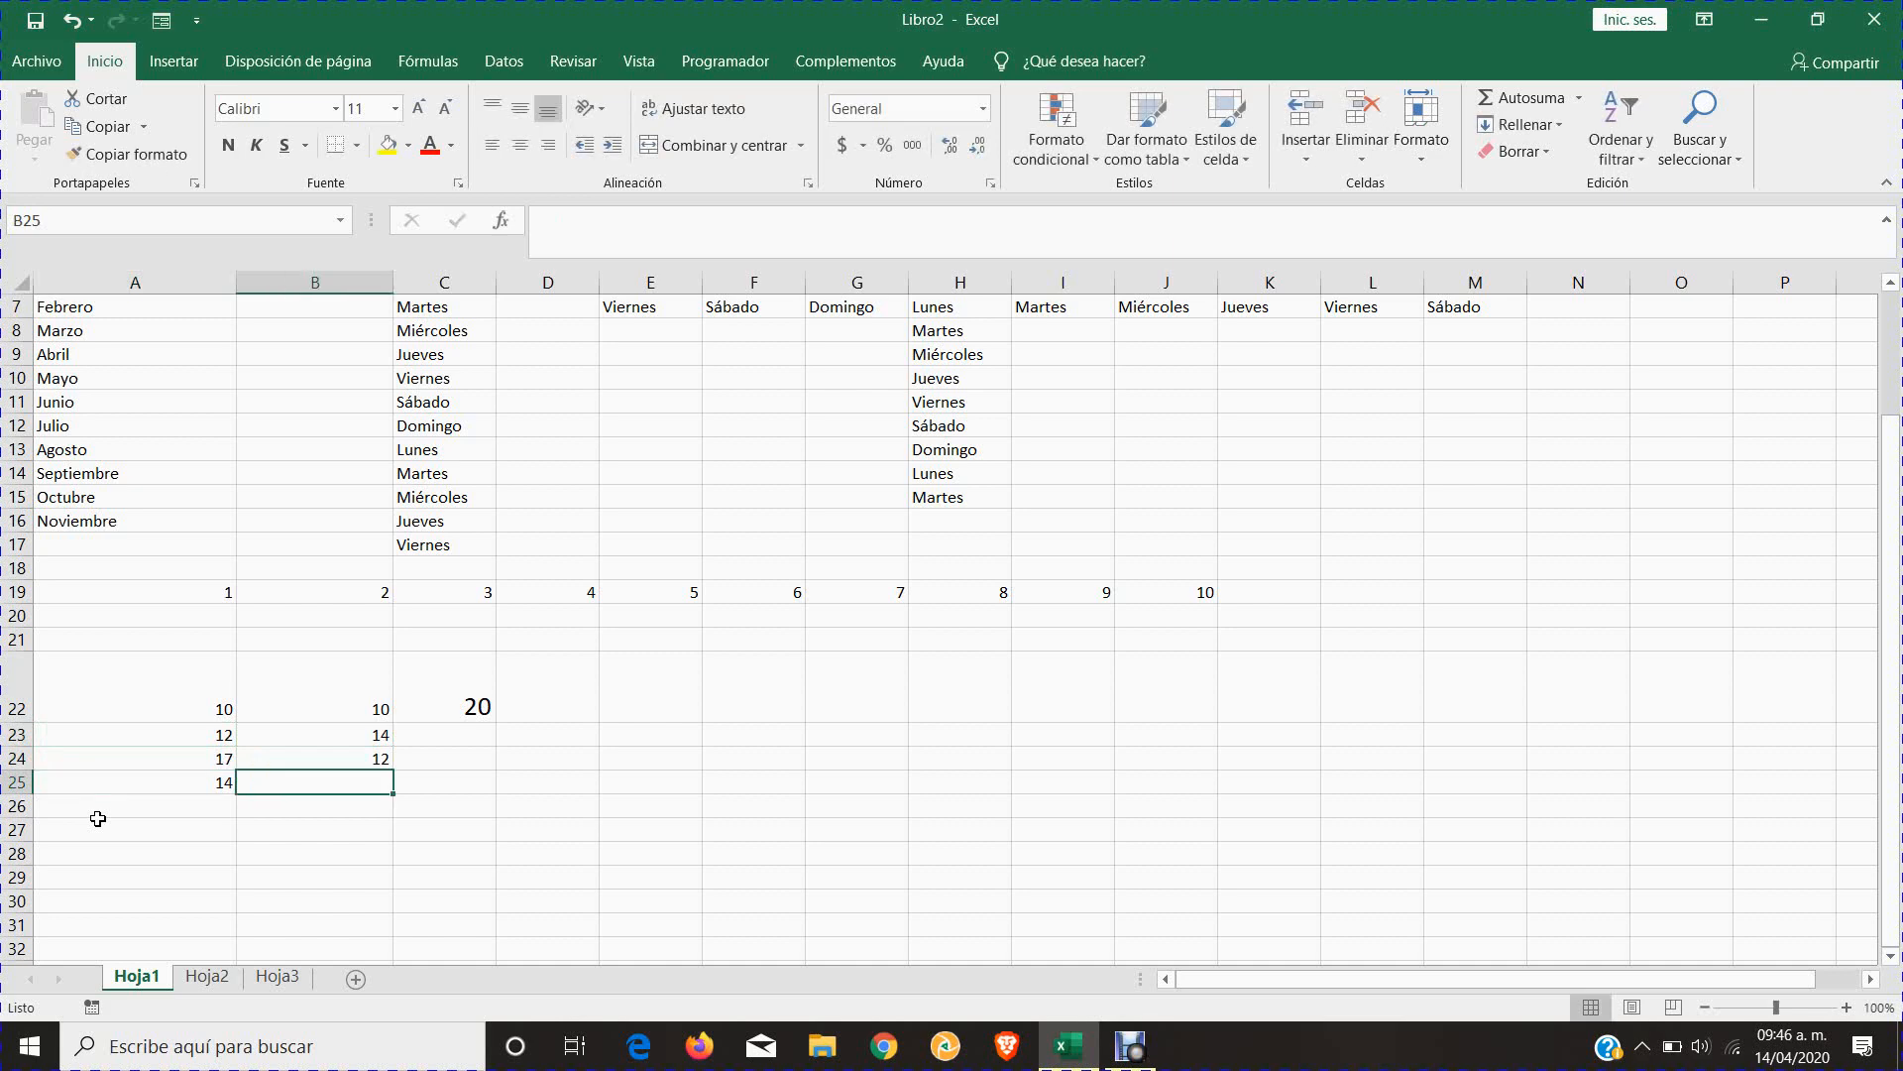
type("21")
key("Tab")
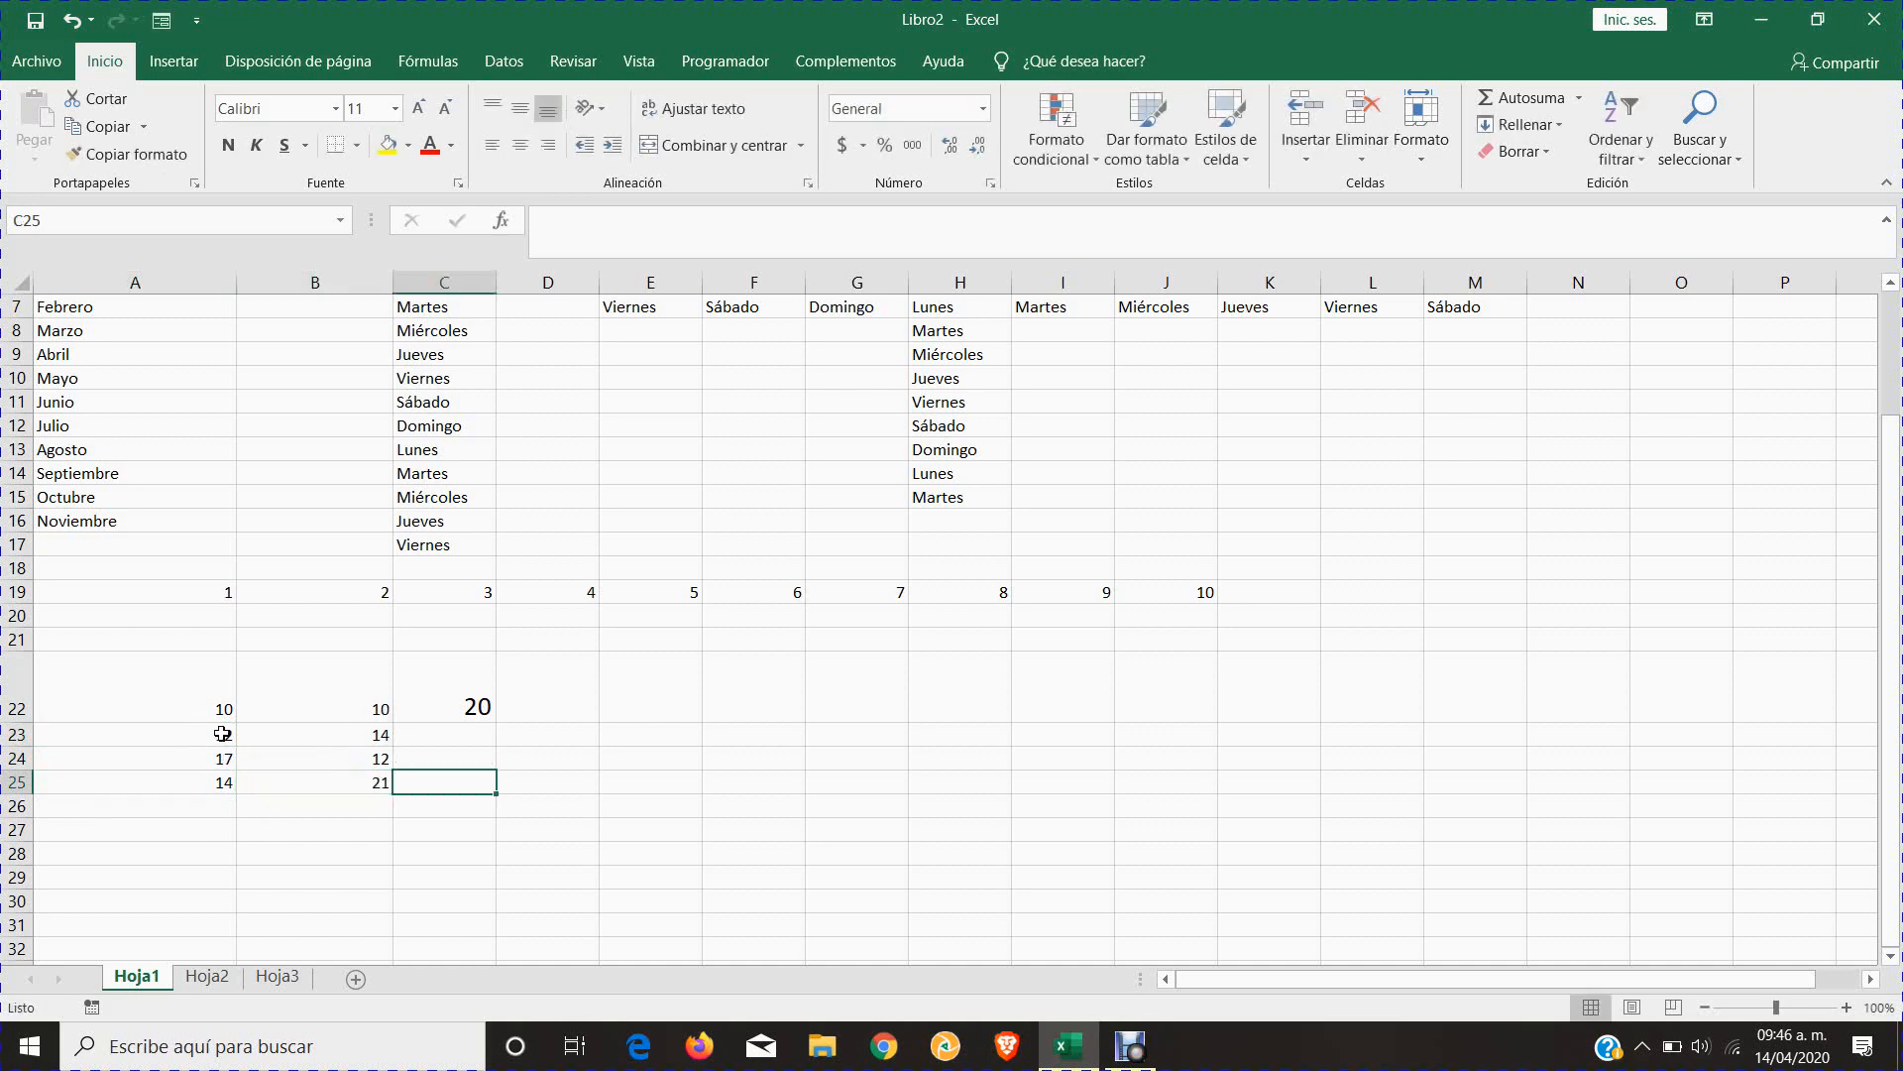
- Examine the number pairs in rows 23 and 24 and the empty result cells C23 to C25
left_click_drag(222, 734, 387, 752)
left_click(456, 739)
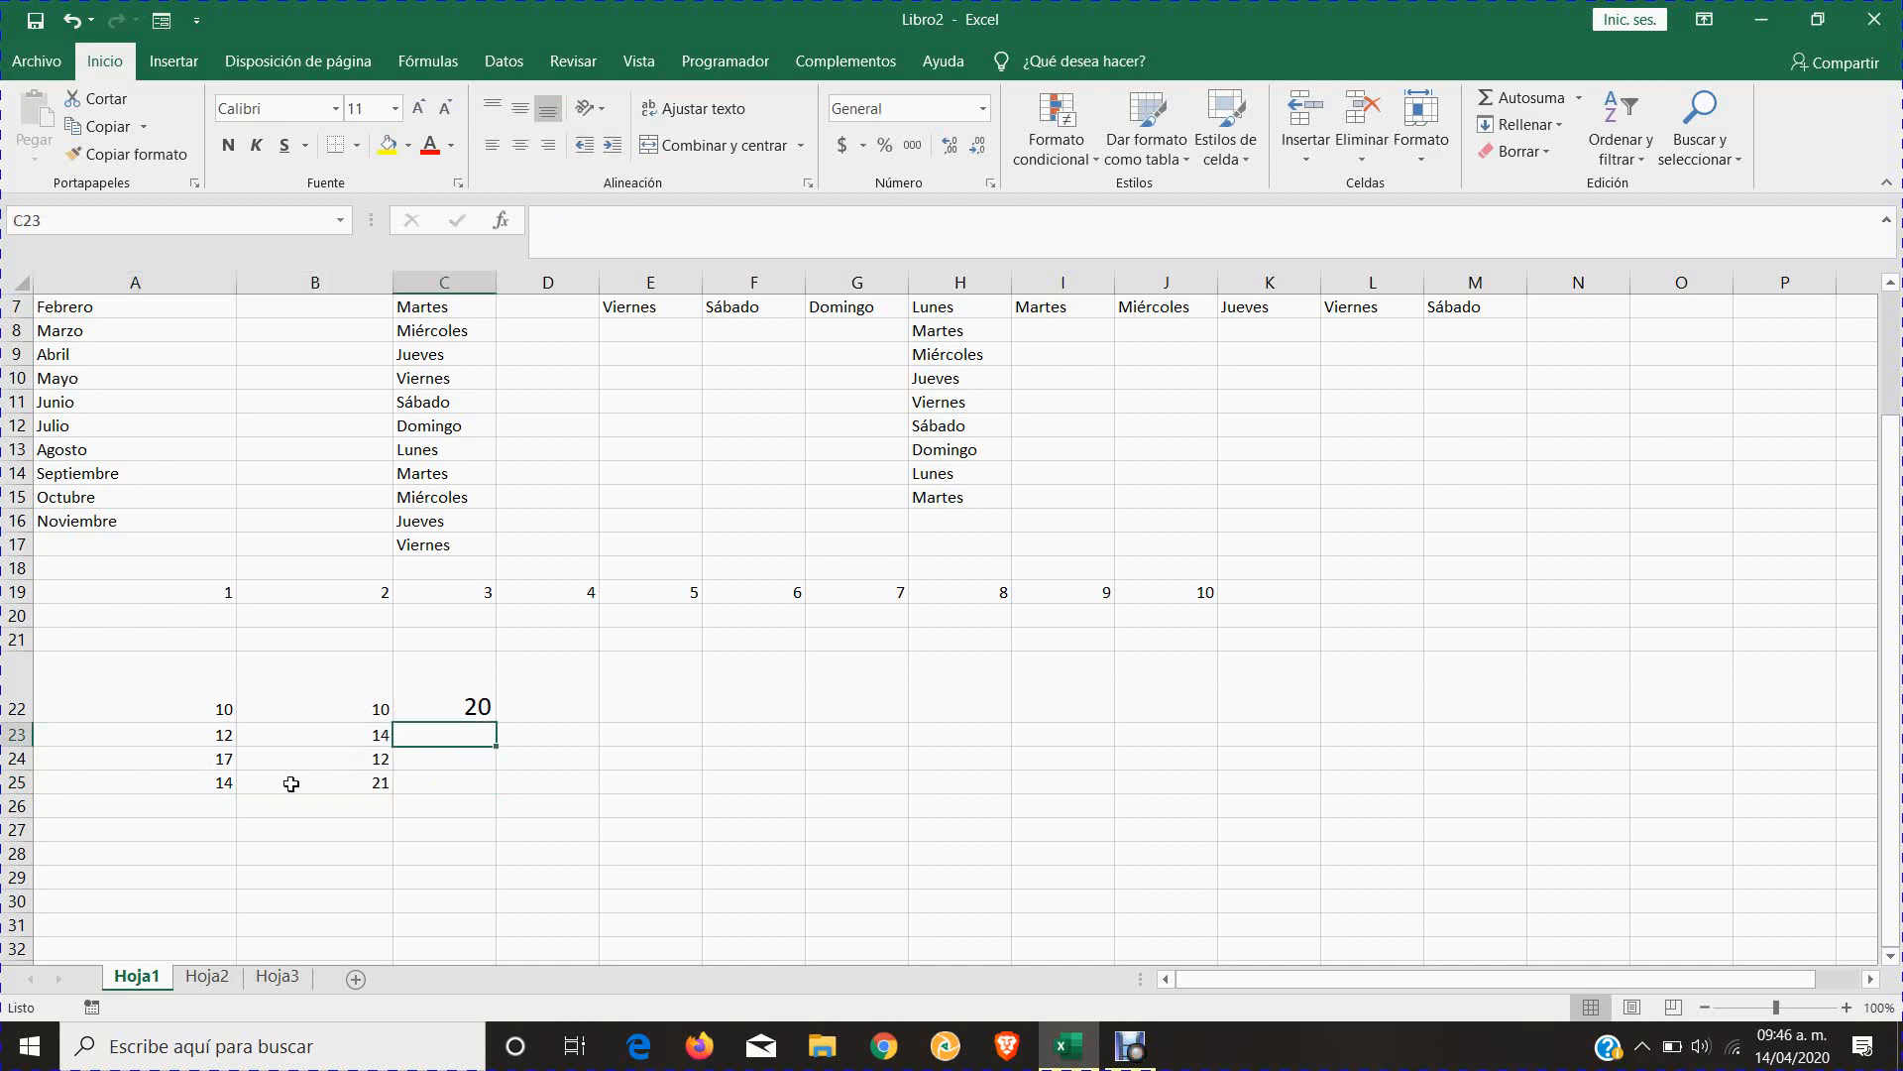
left_click_drag(206, 761, 386, 761)
left_click(431, 756)
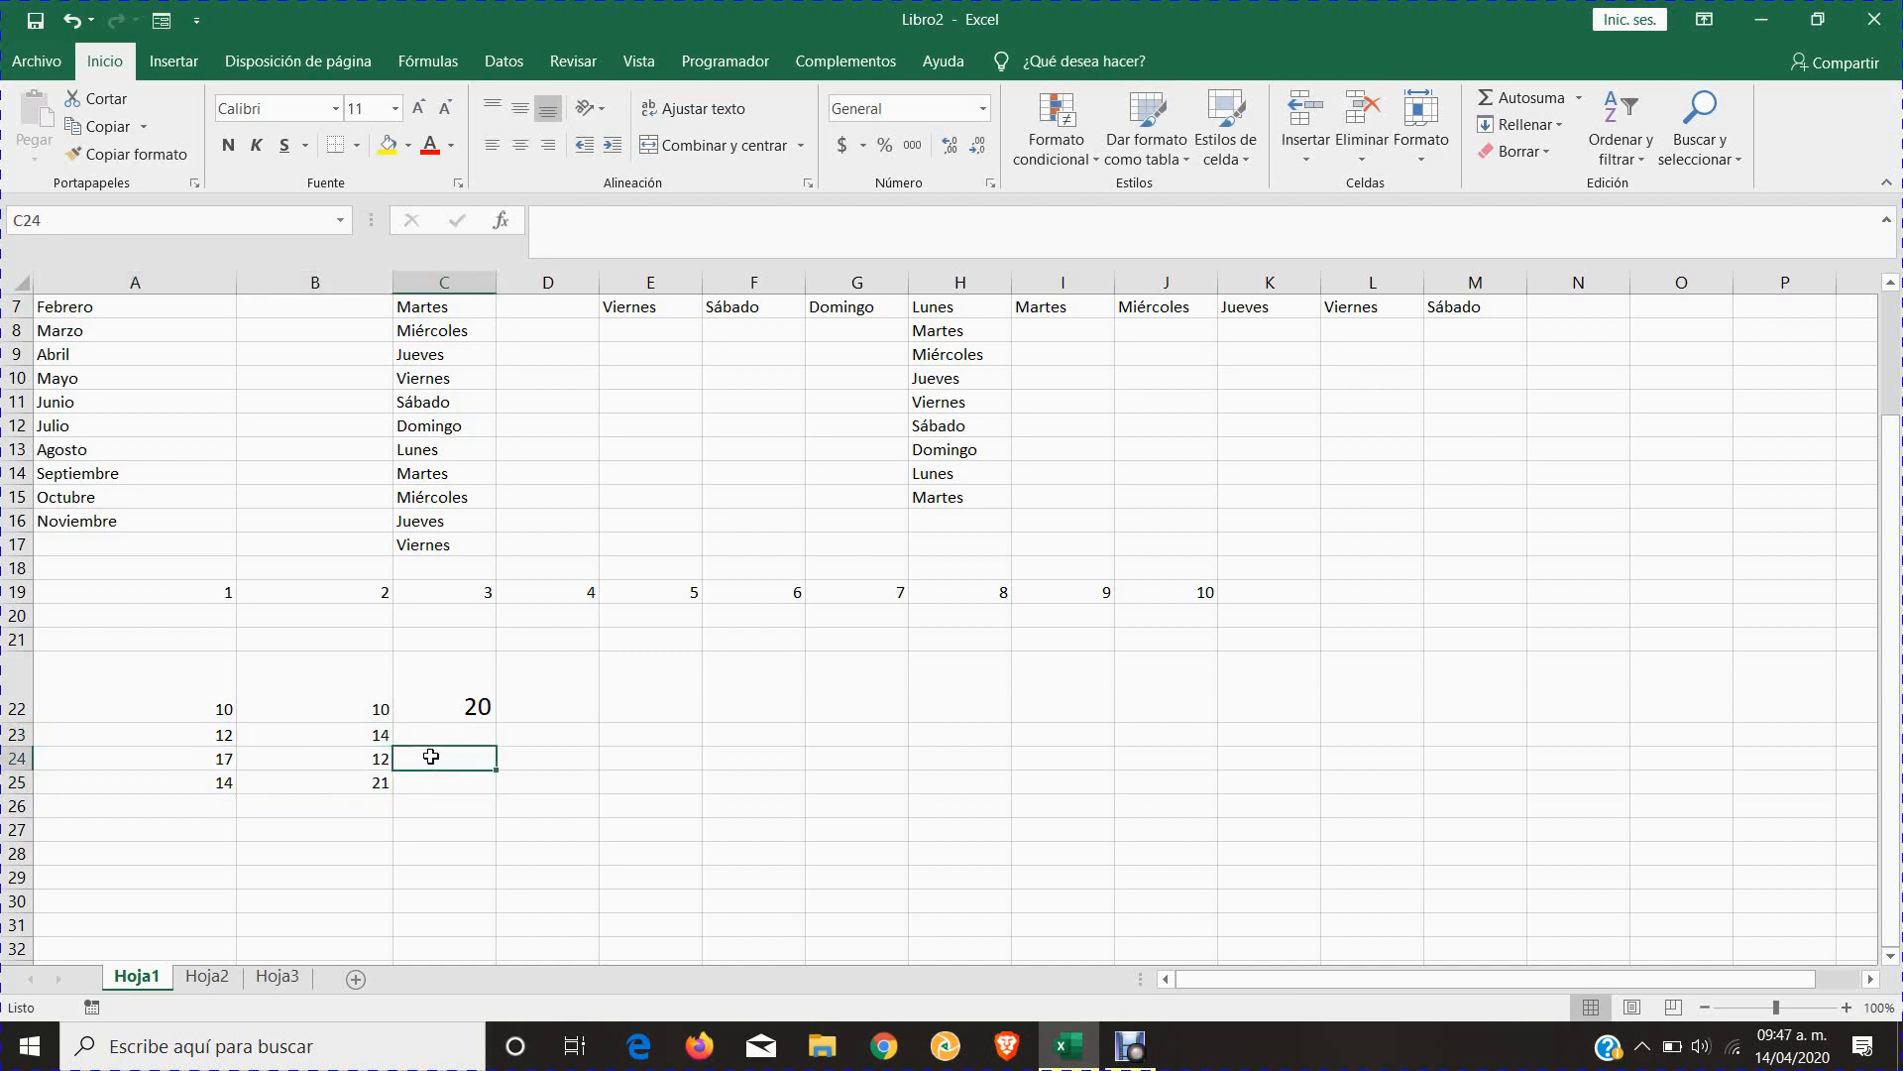
left_click(455, 732)
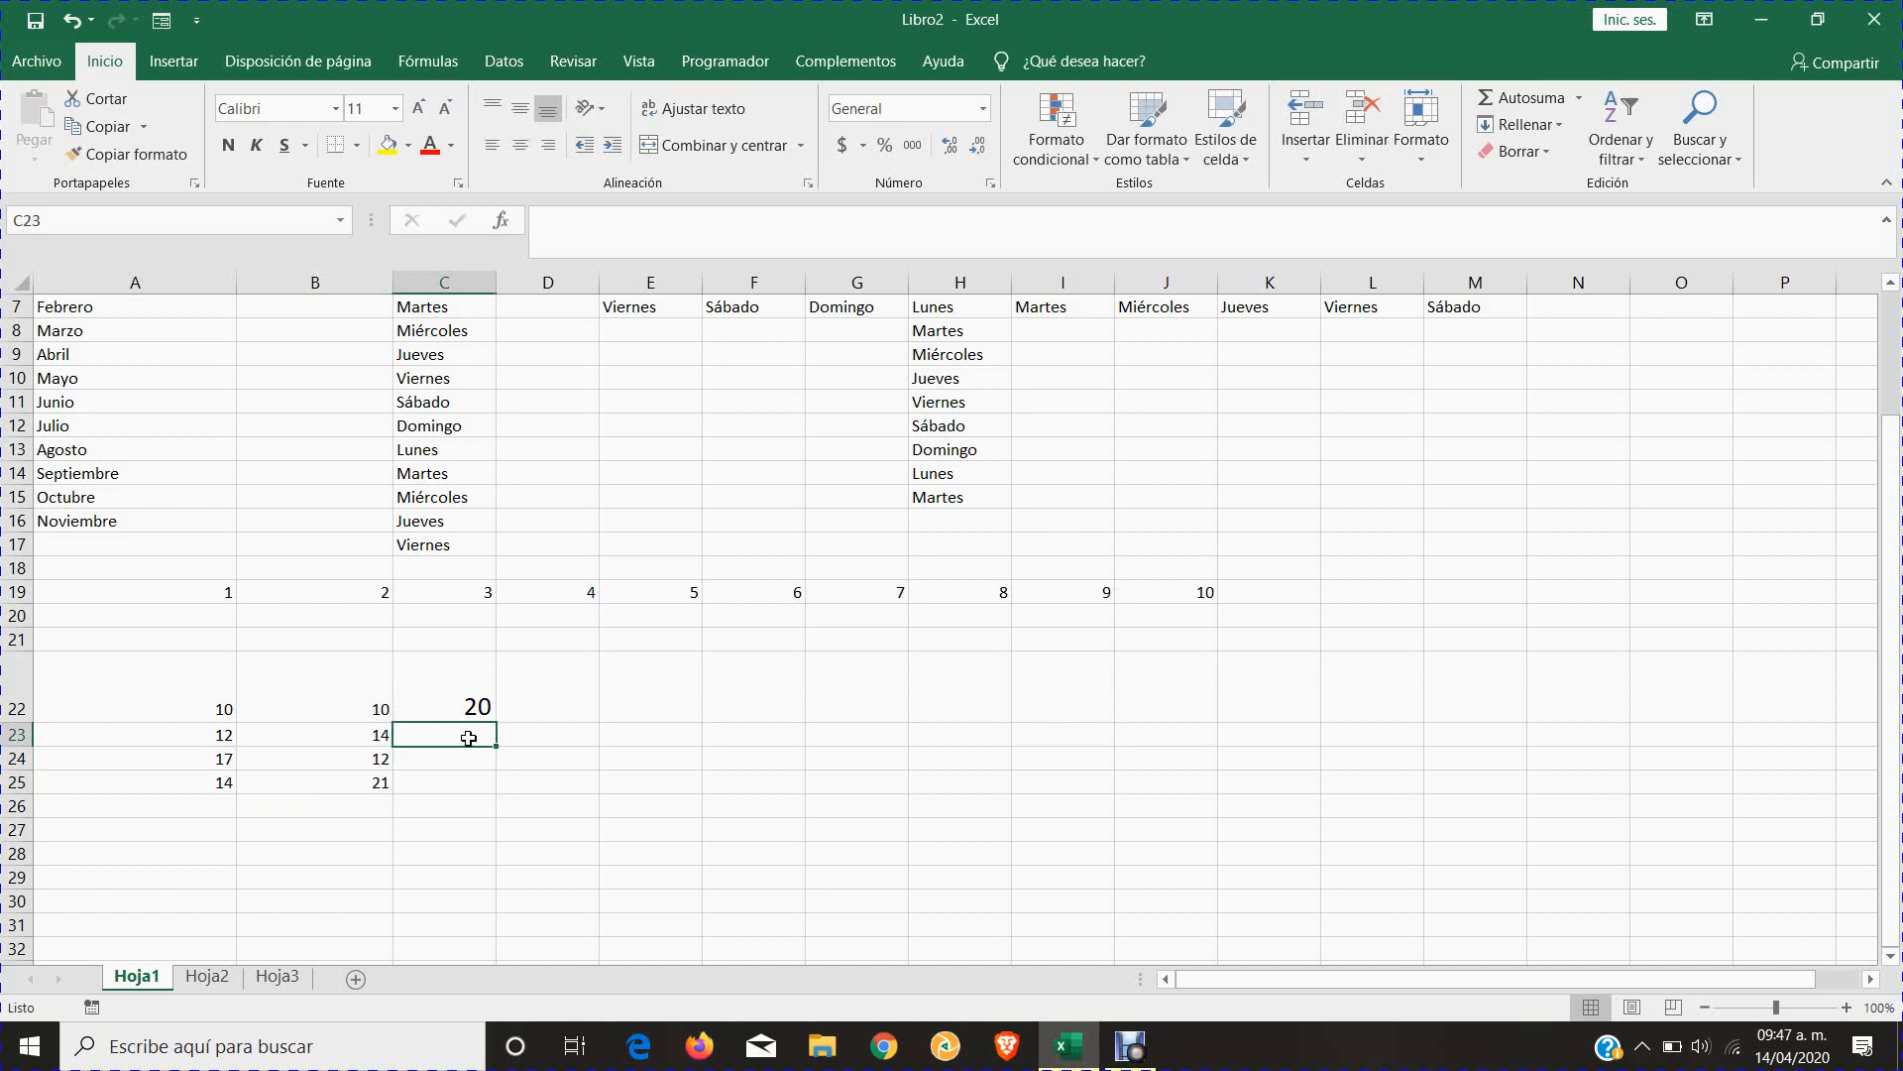
left_click(451, 765)
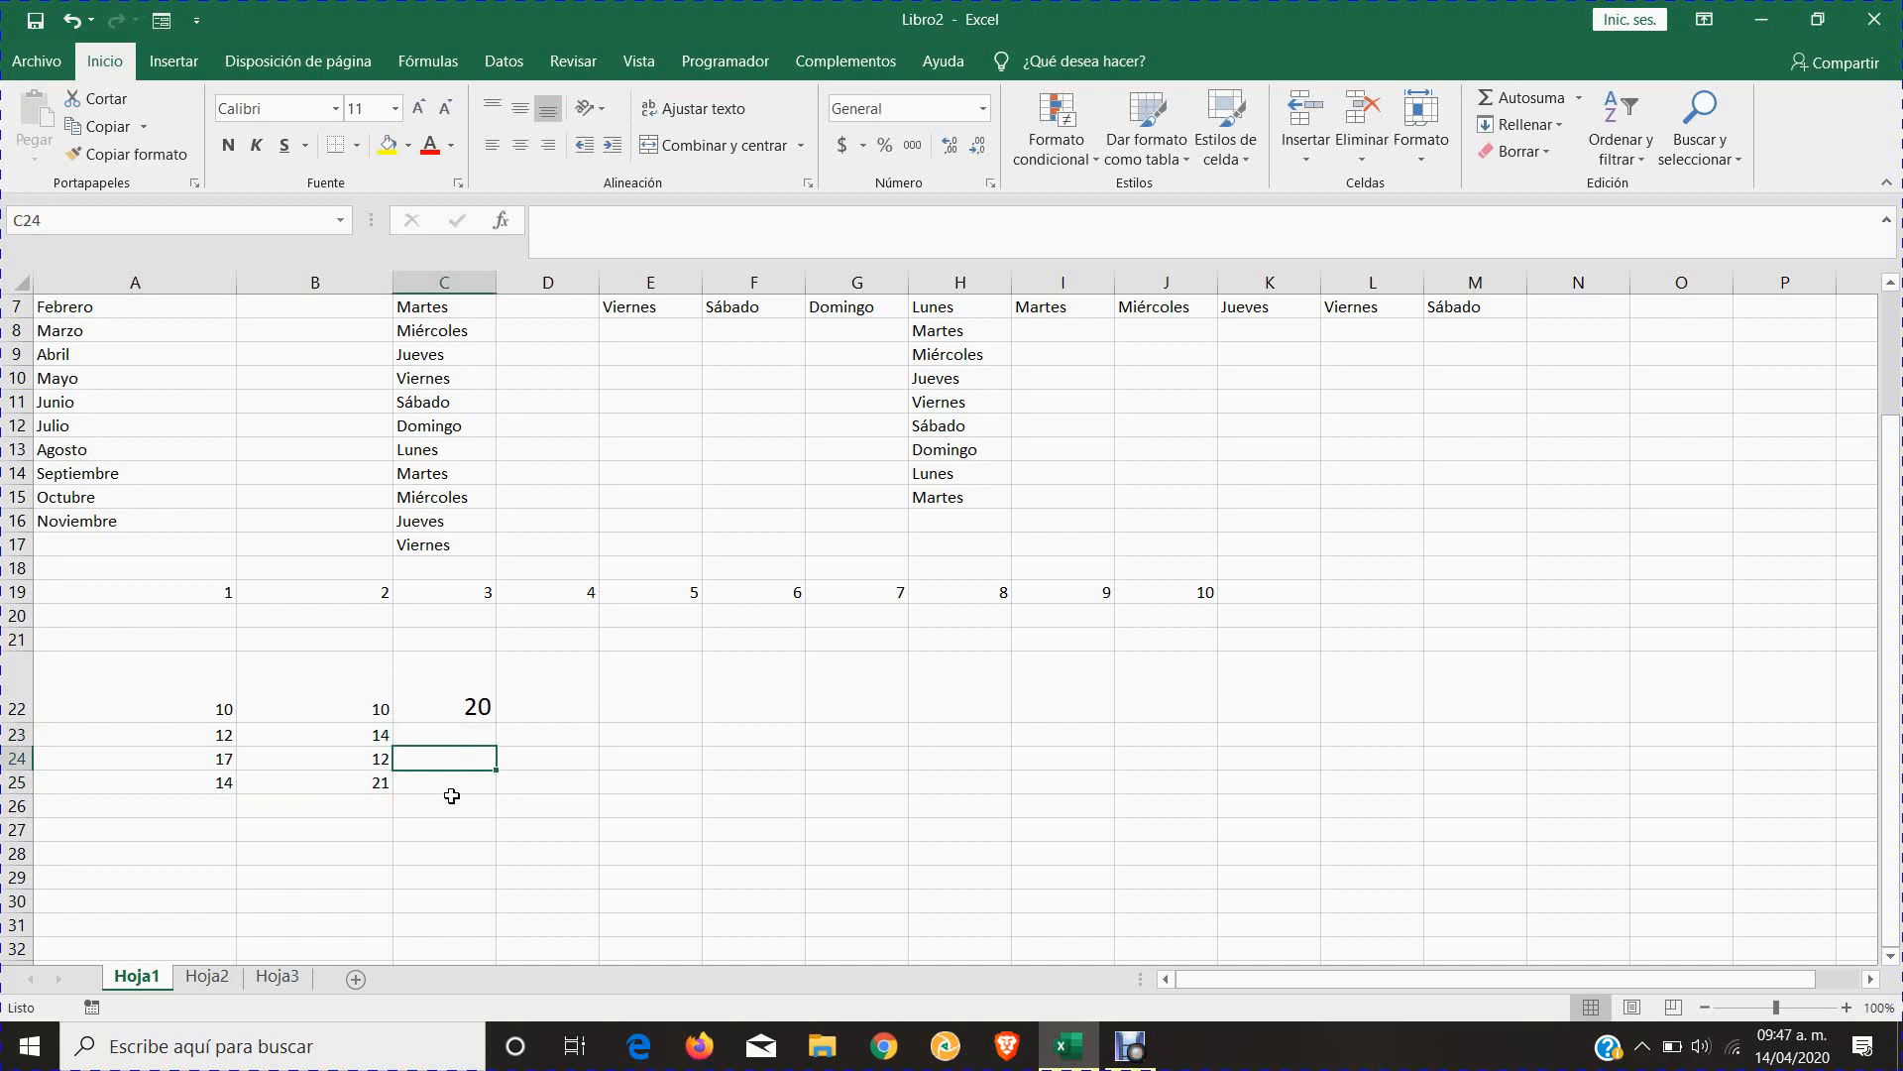
left_click(453, 793)
left_click(459, 739)
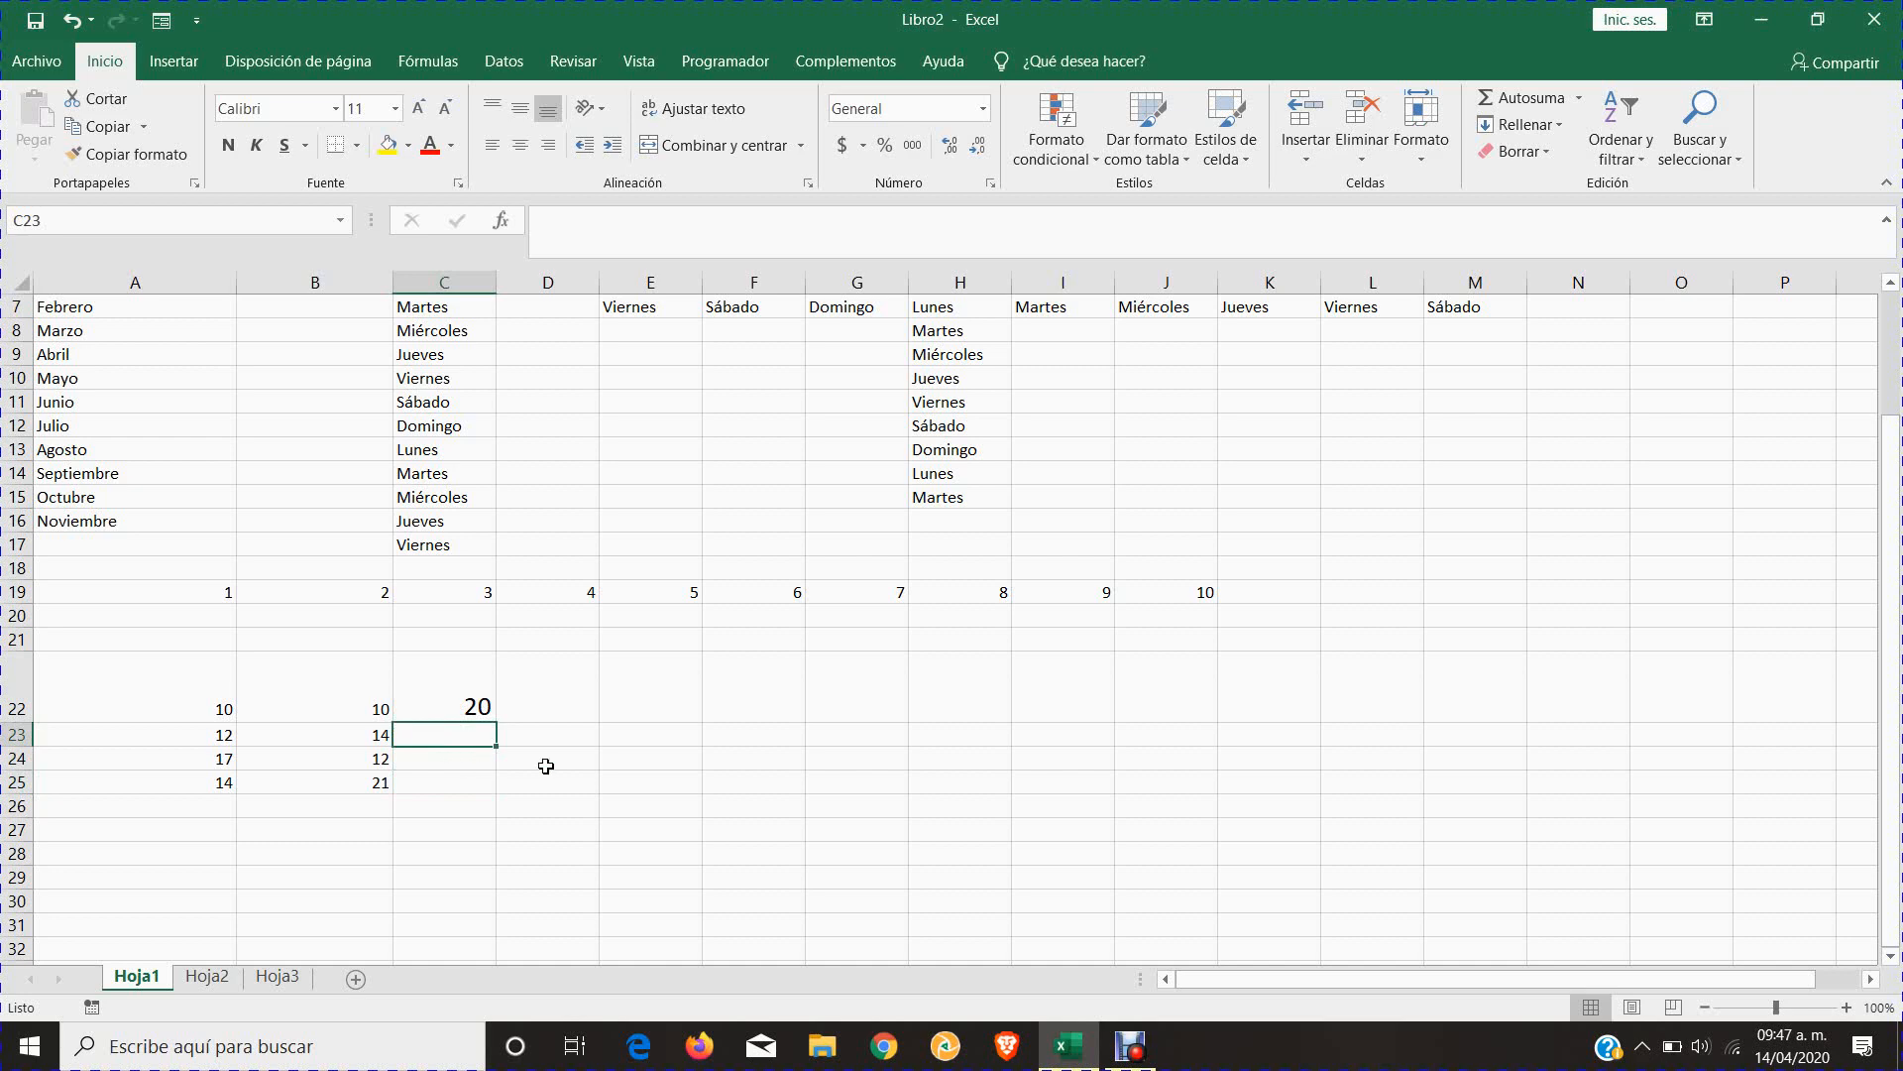
left_click(459, 758)
left_click(459, 791)
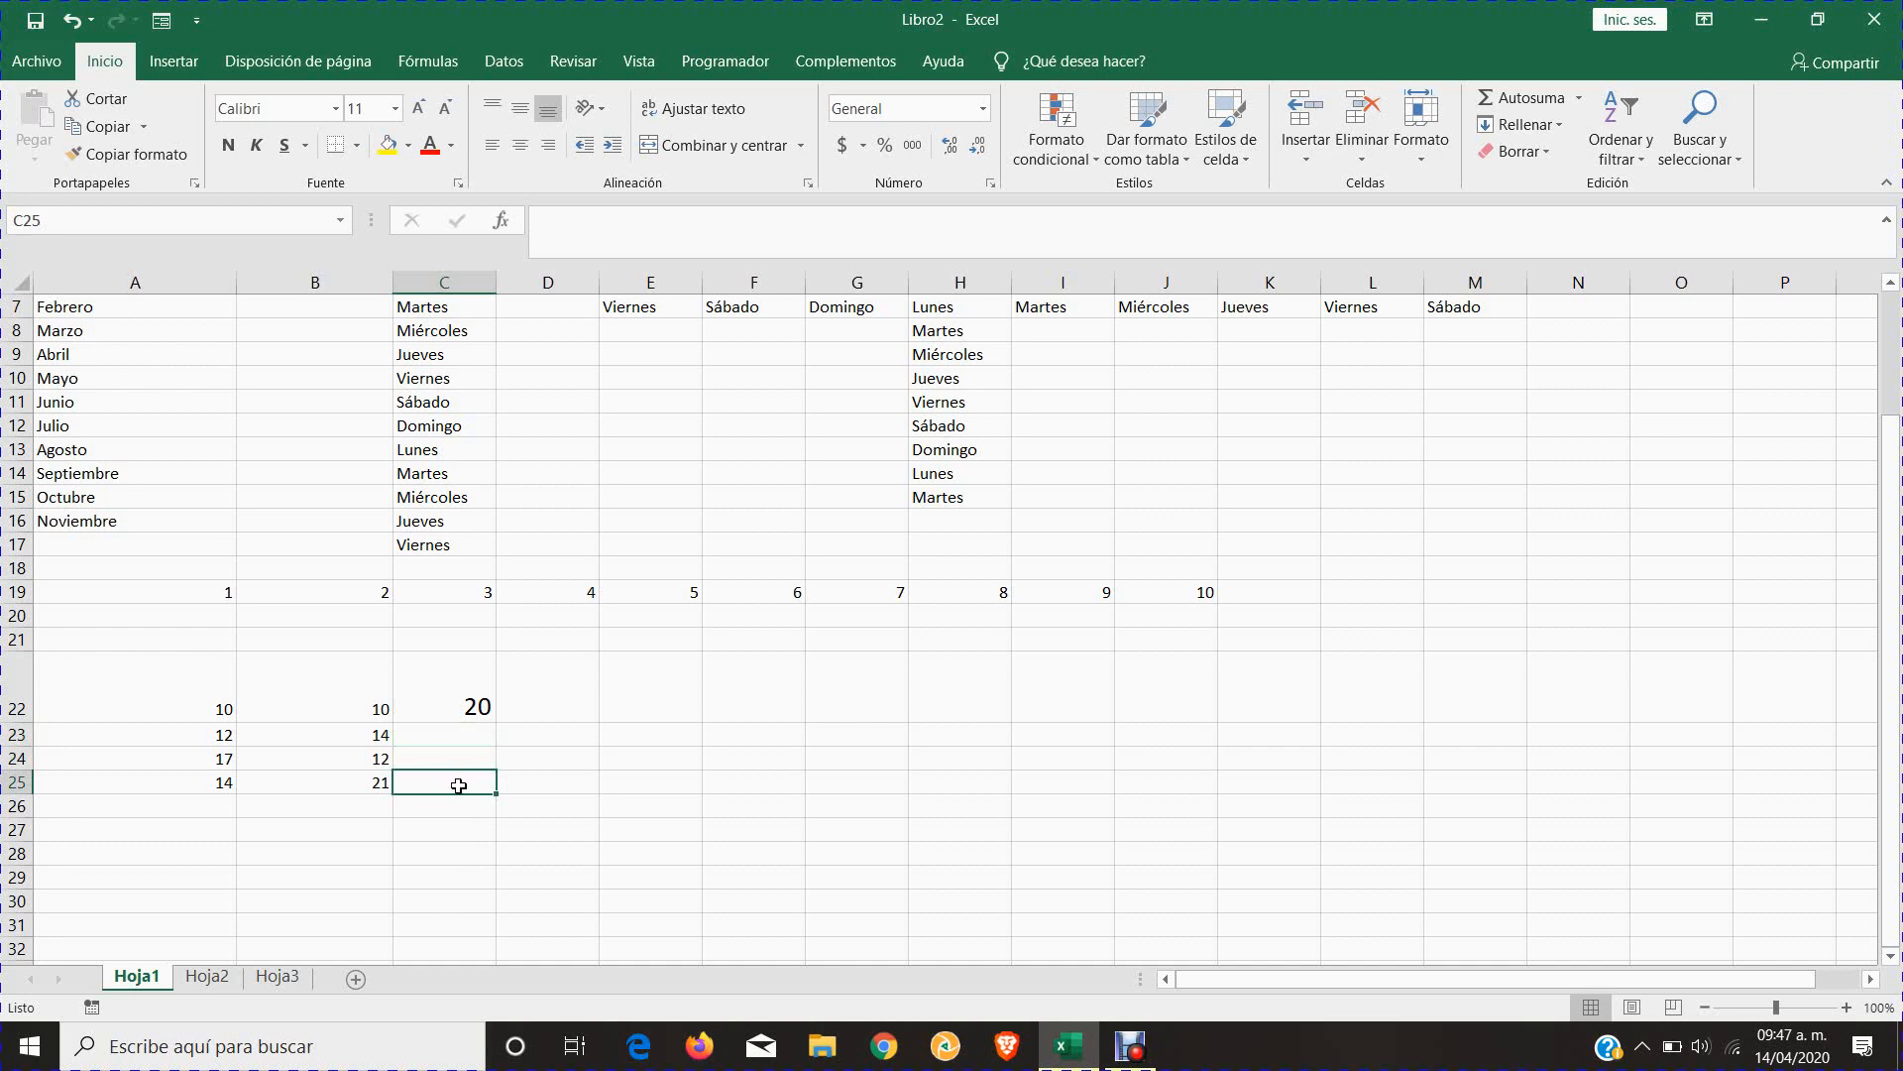
- Fill the addition formula from cell C22 down through cell C25
left_click(485, 711)
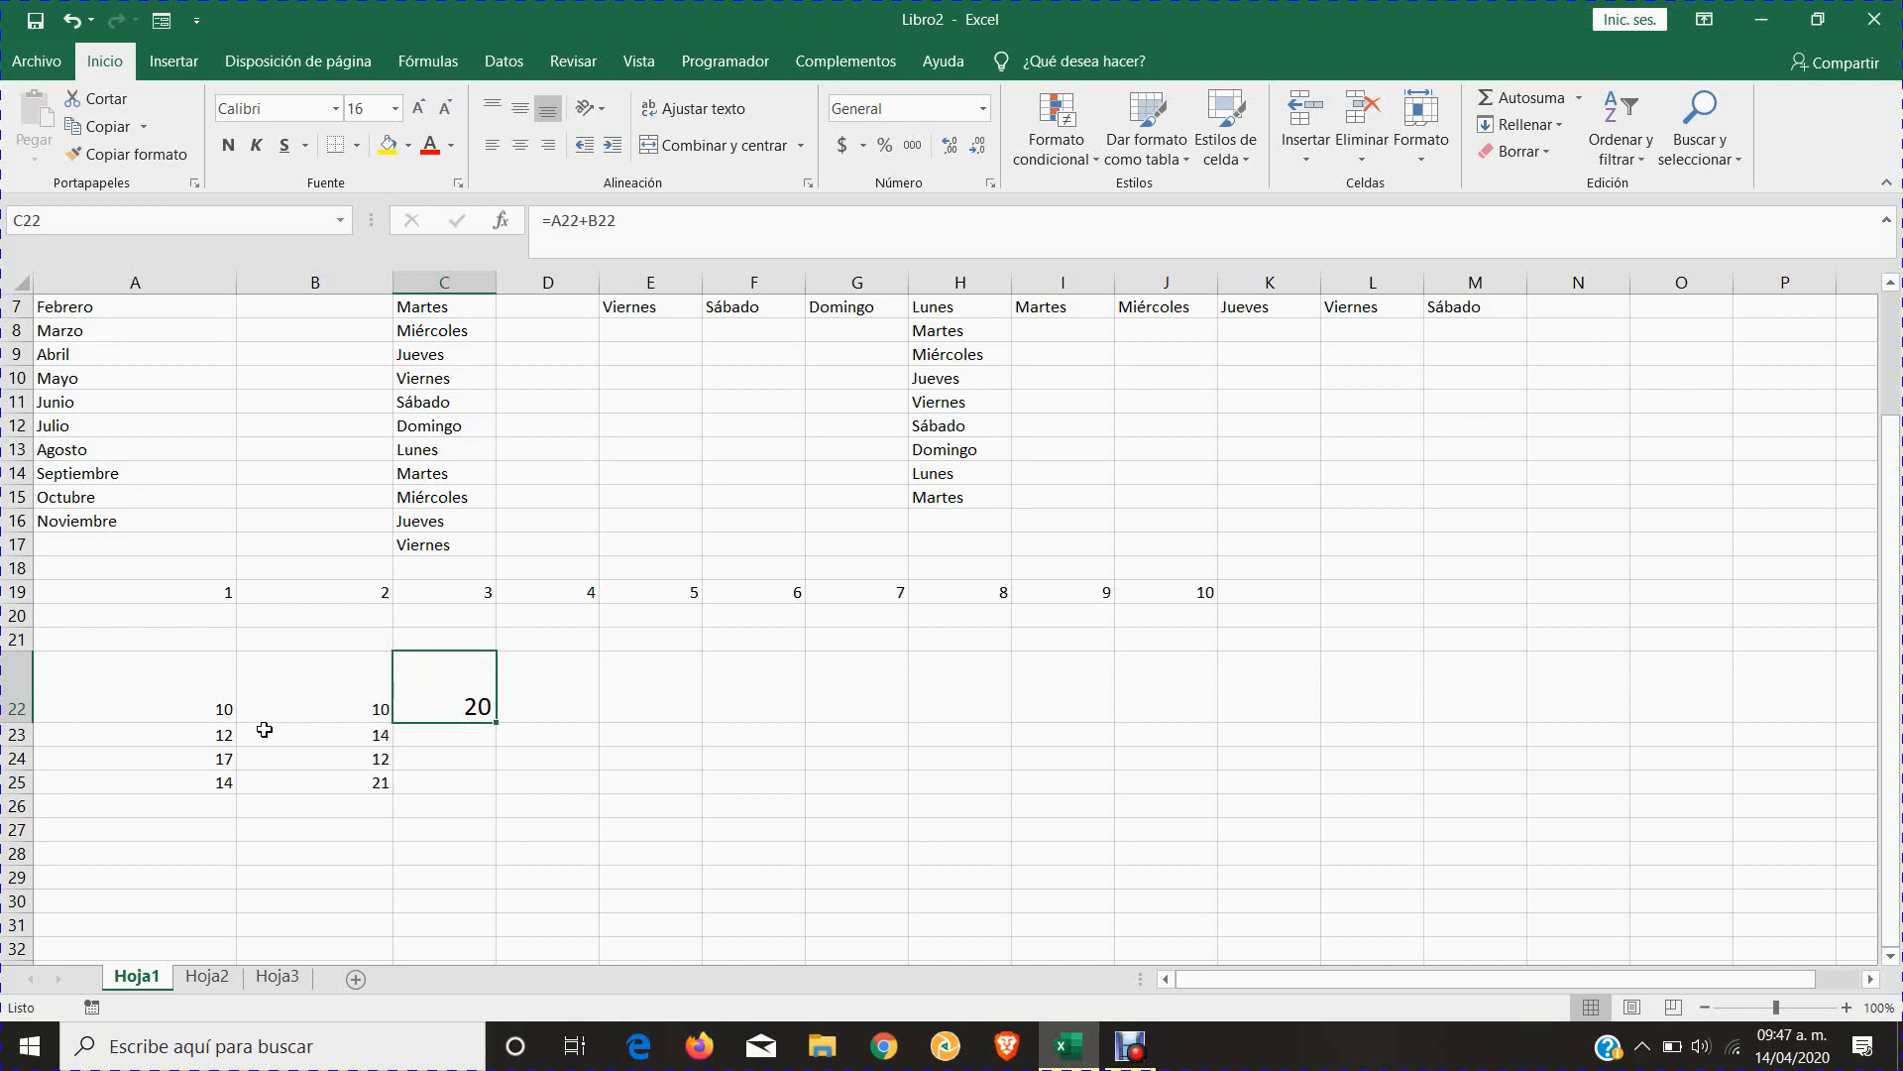
left_click(427, 734)
left_click(446, 756)
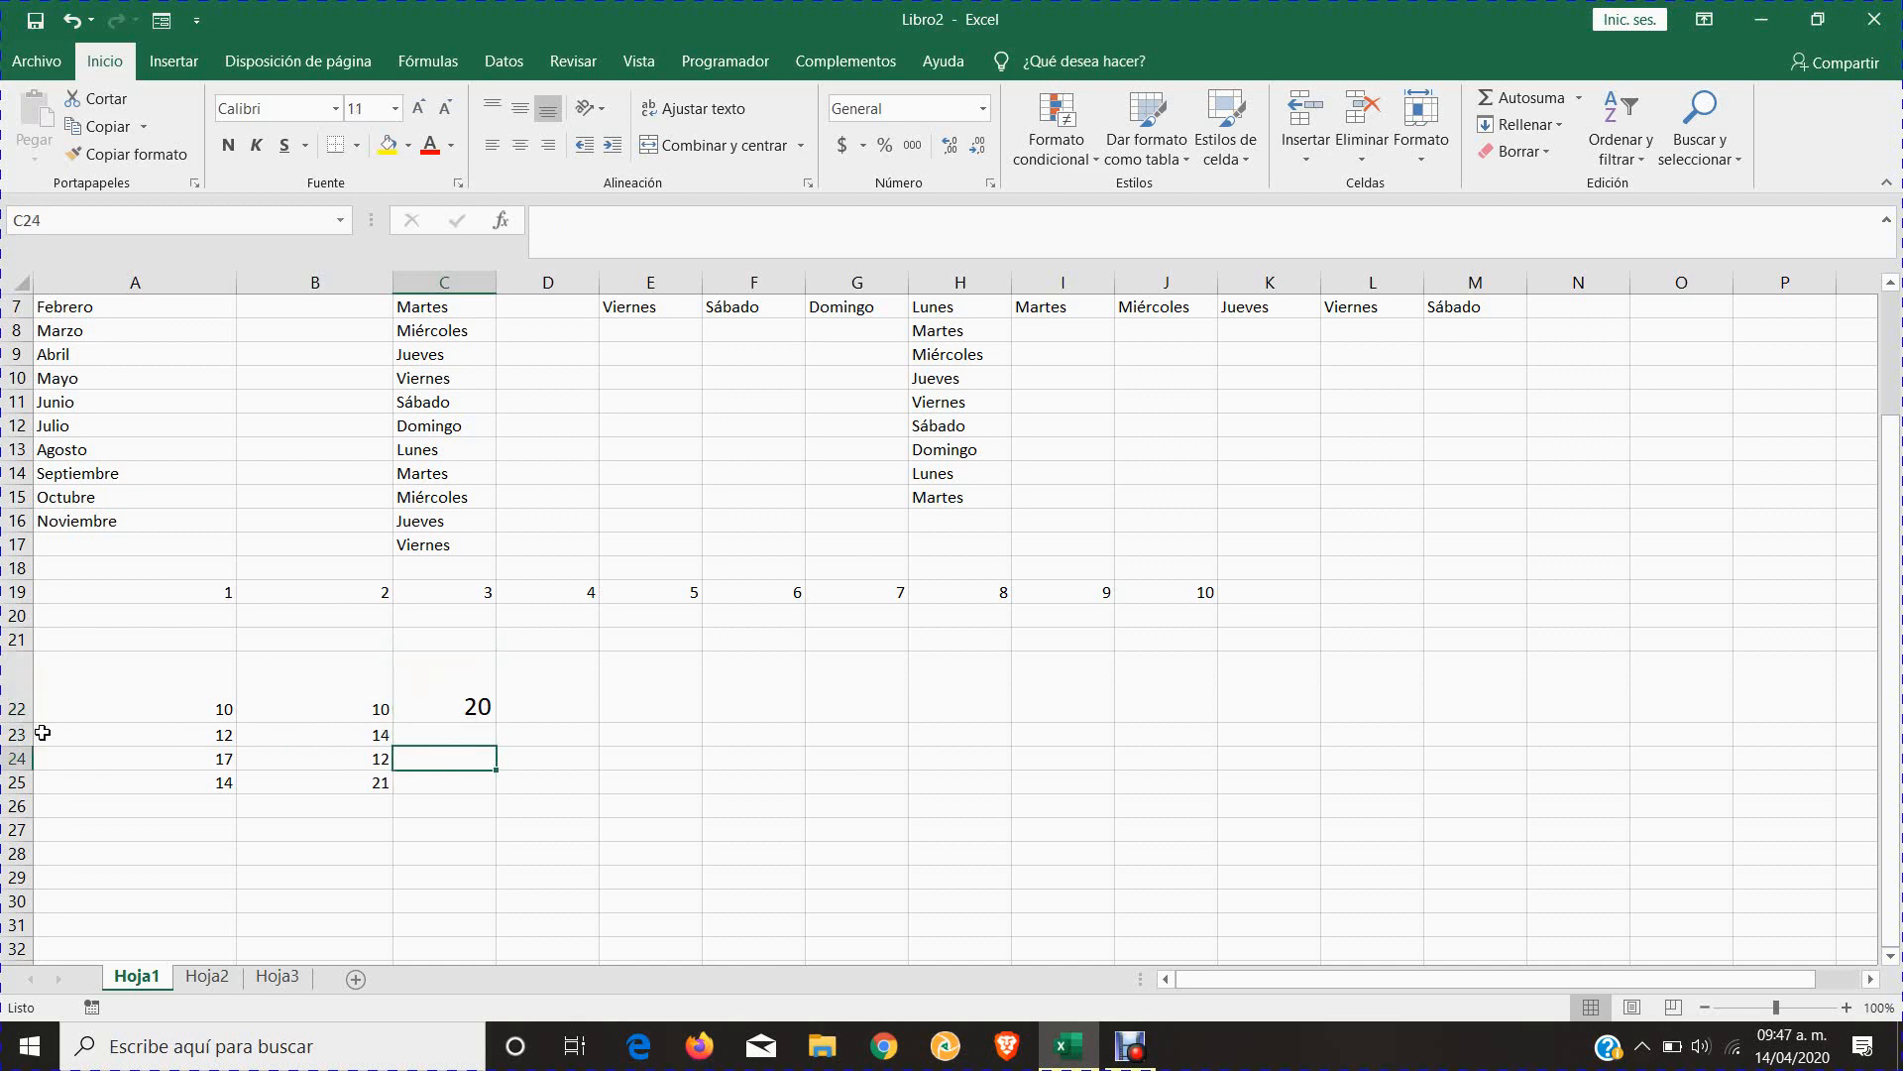
left_click(470, 707)
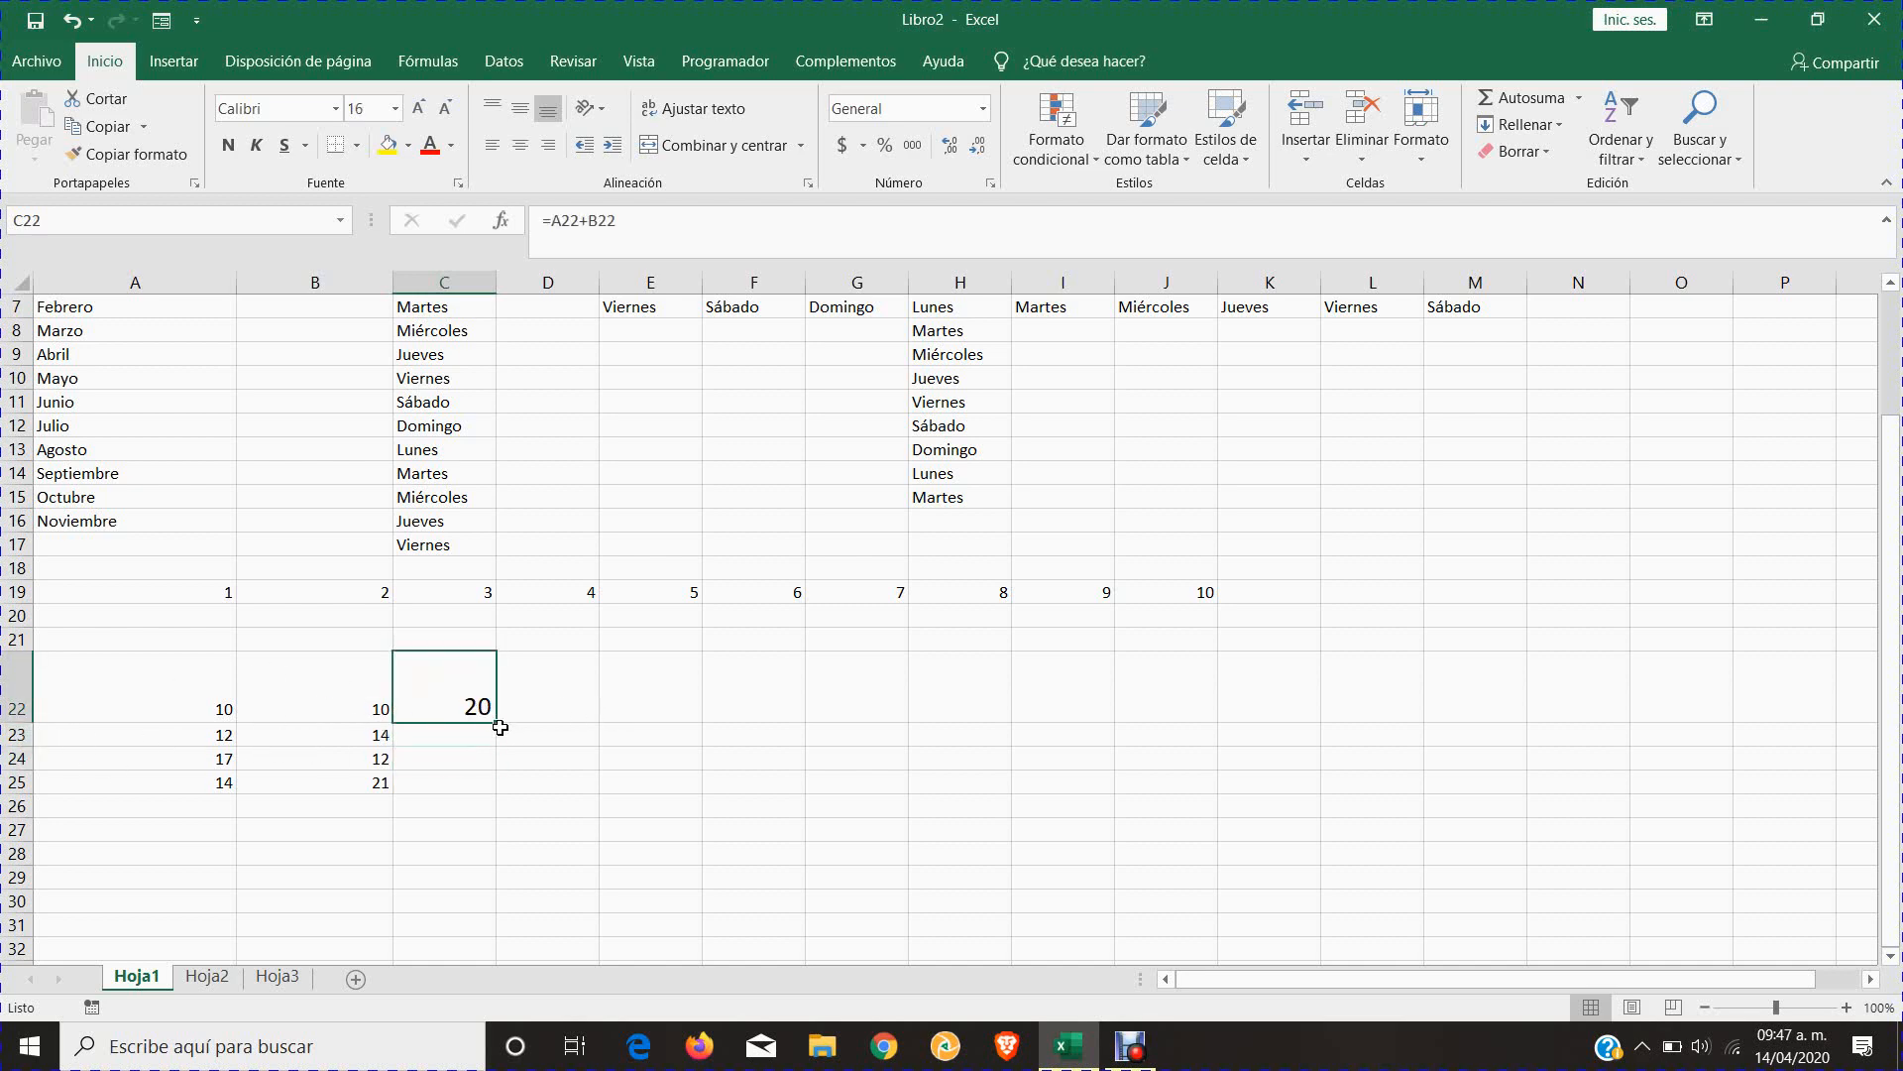
left_click_drag(498, 724, 489, 788)
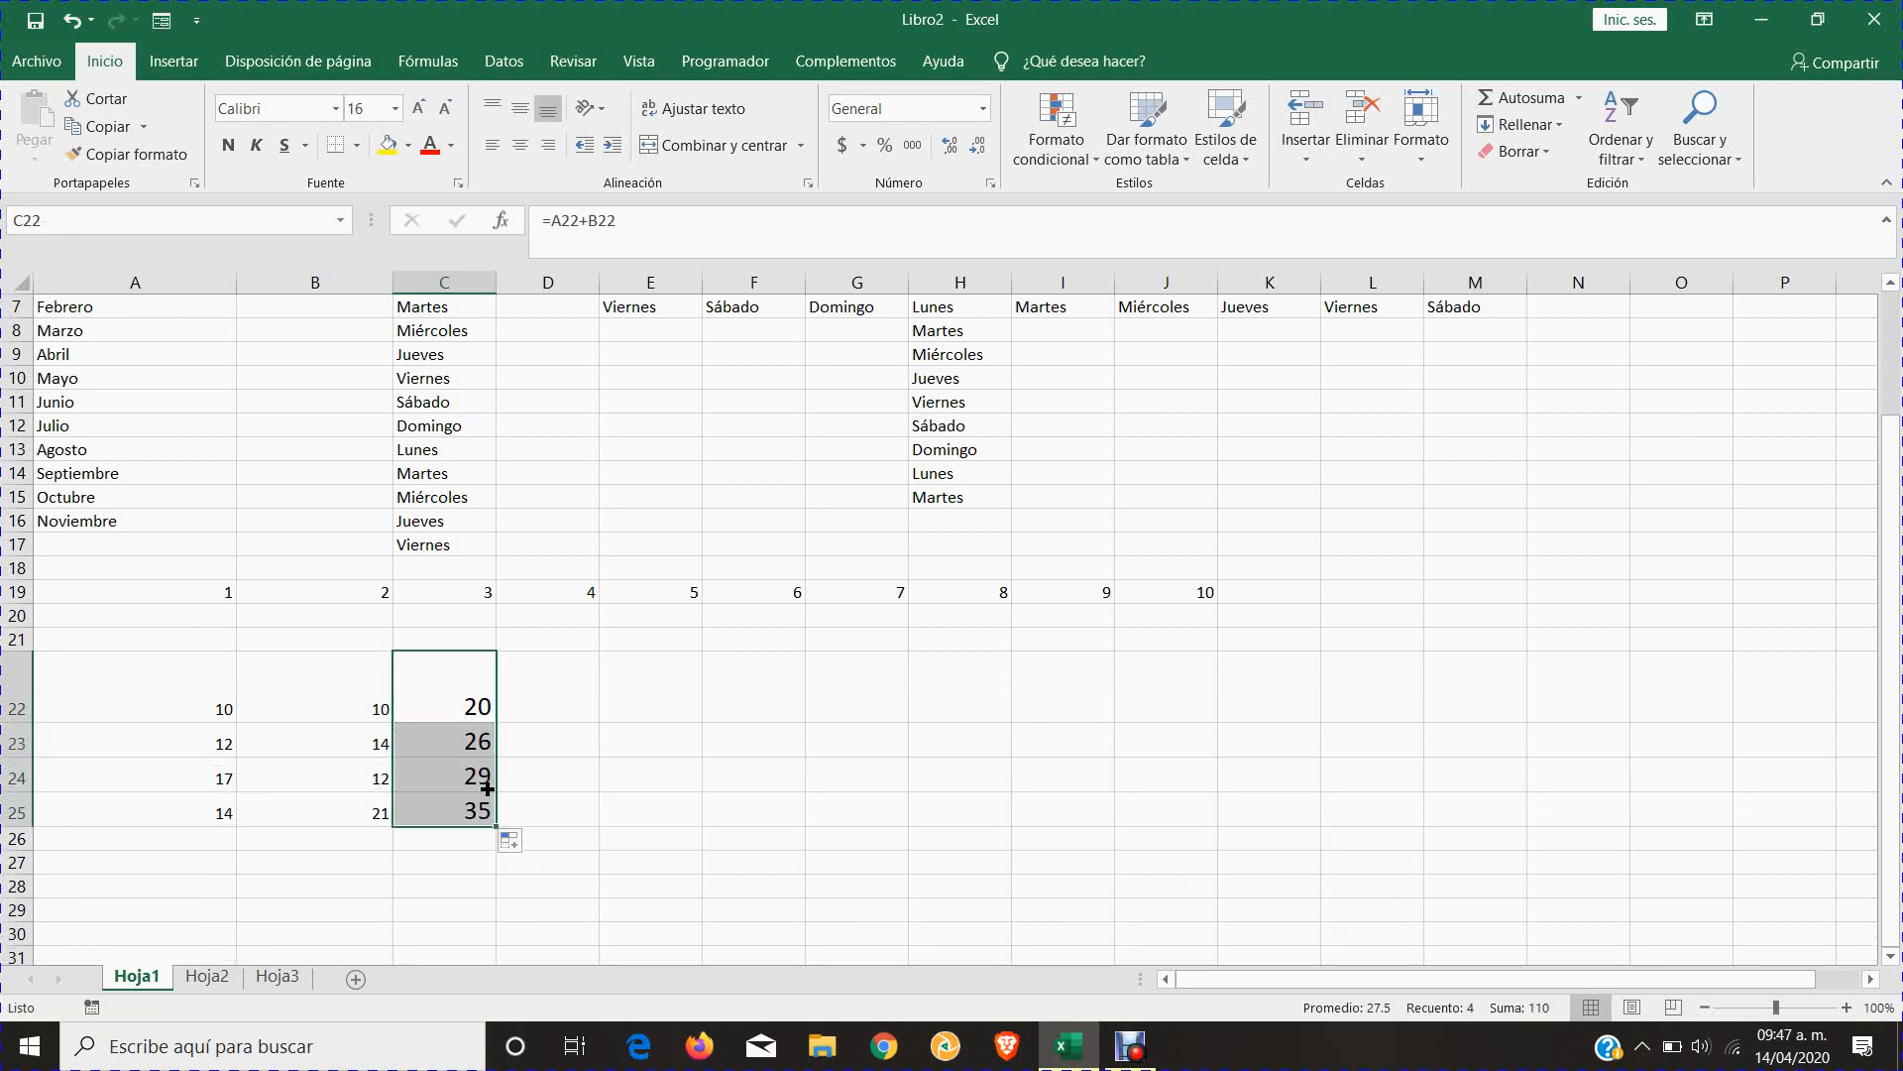
- Compare the cell references in the formulas of cells C22 and C23
left_click(448, 741)
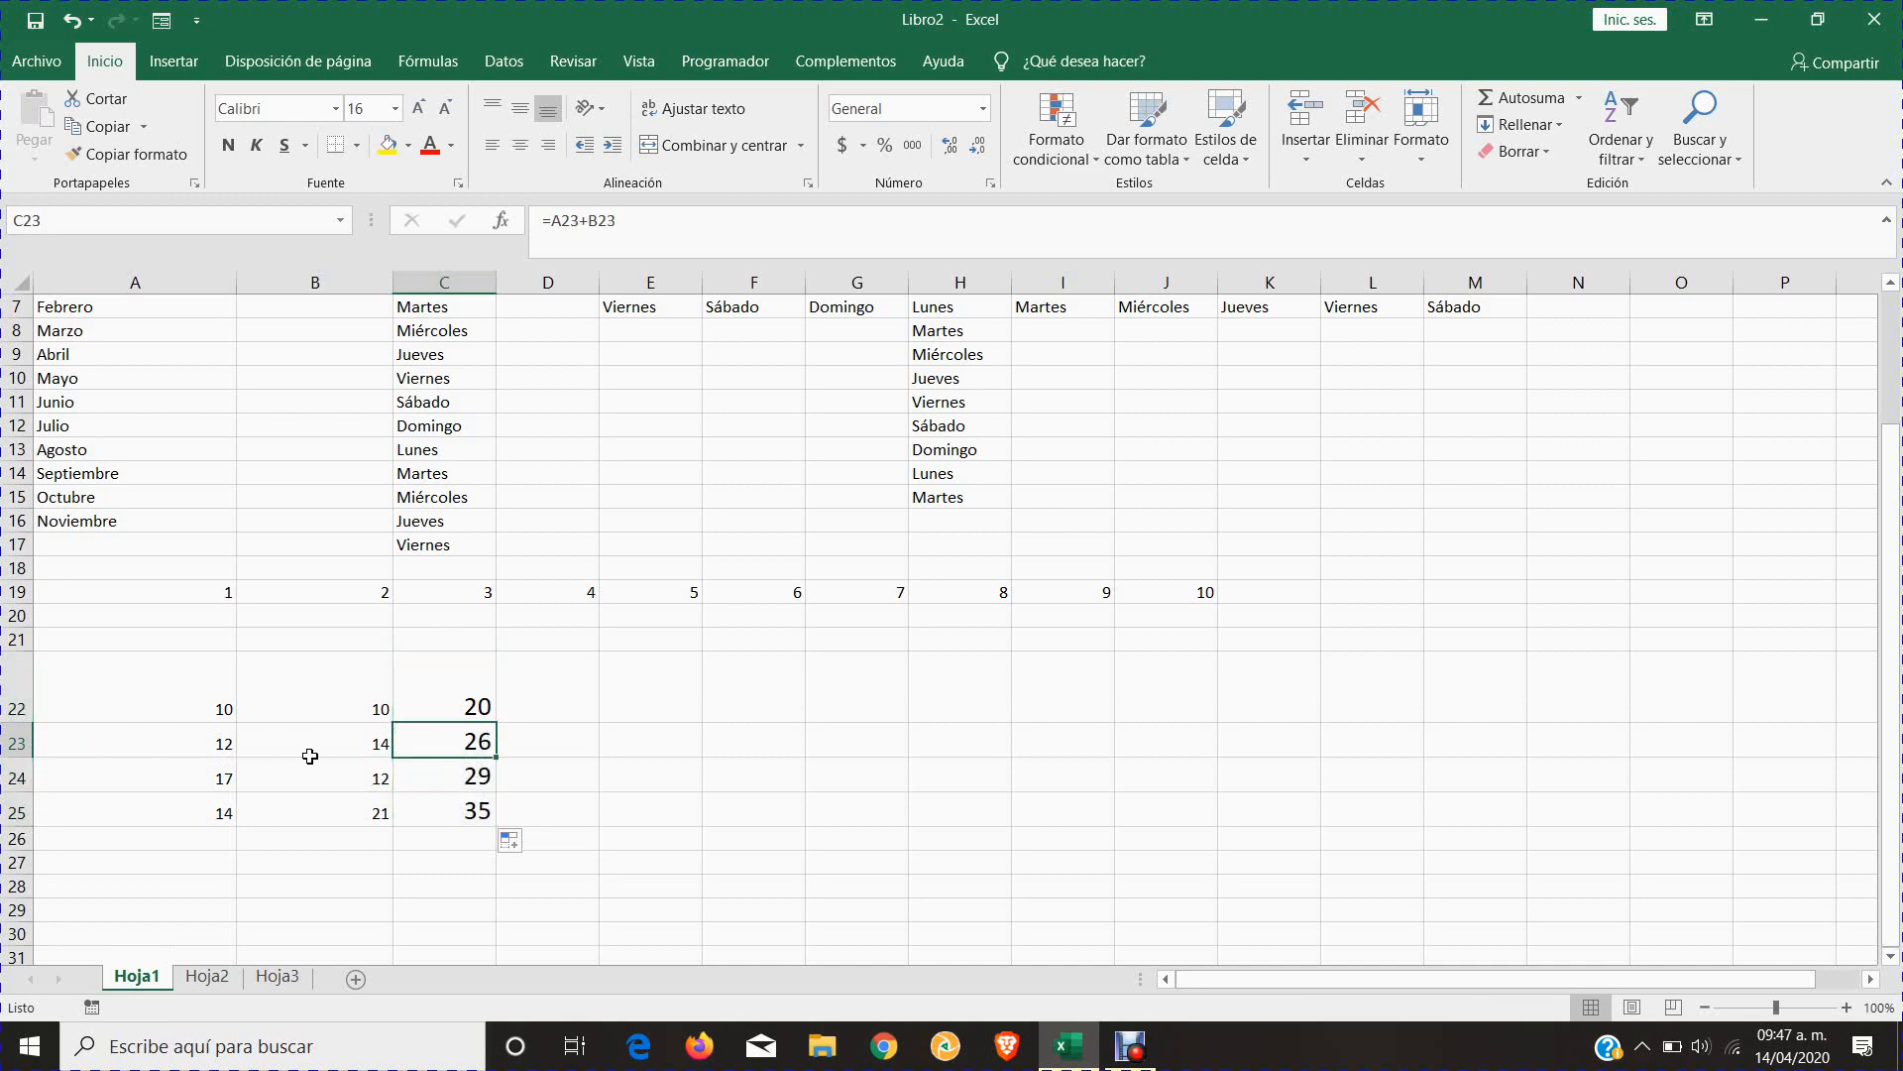
left_click(455, 705)
left_click(467, 743)
left_click(448, 703)
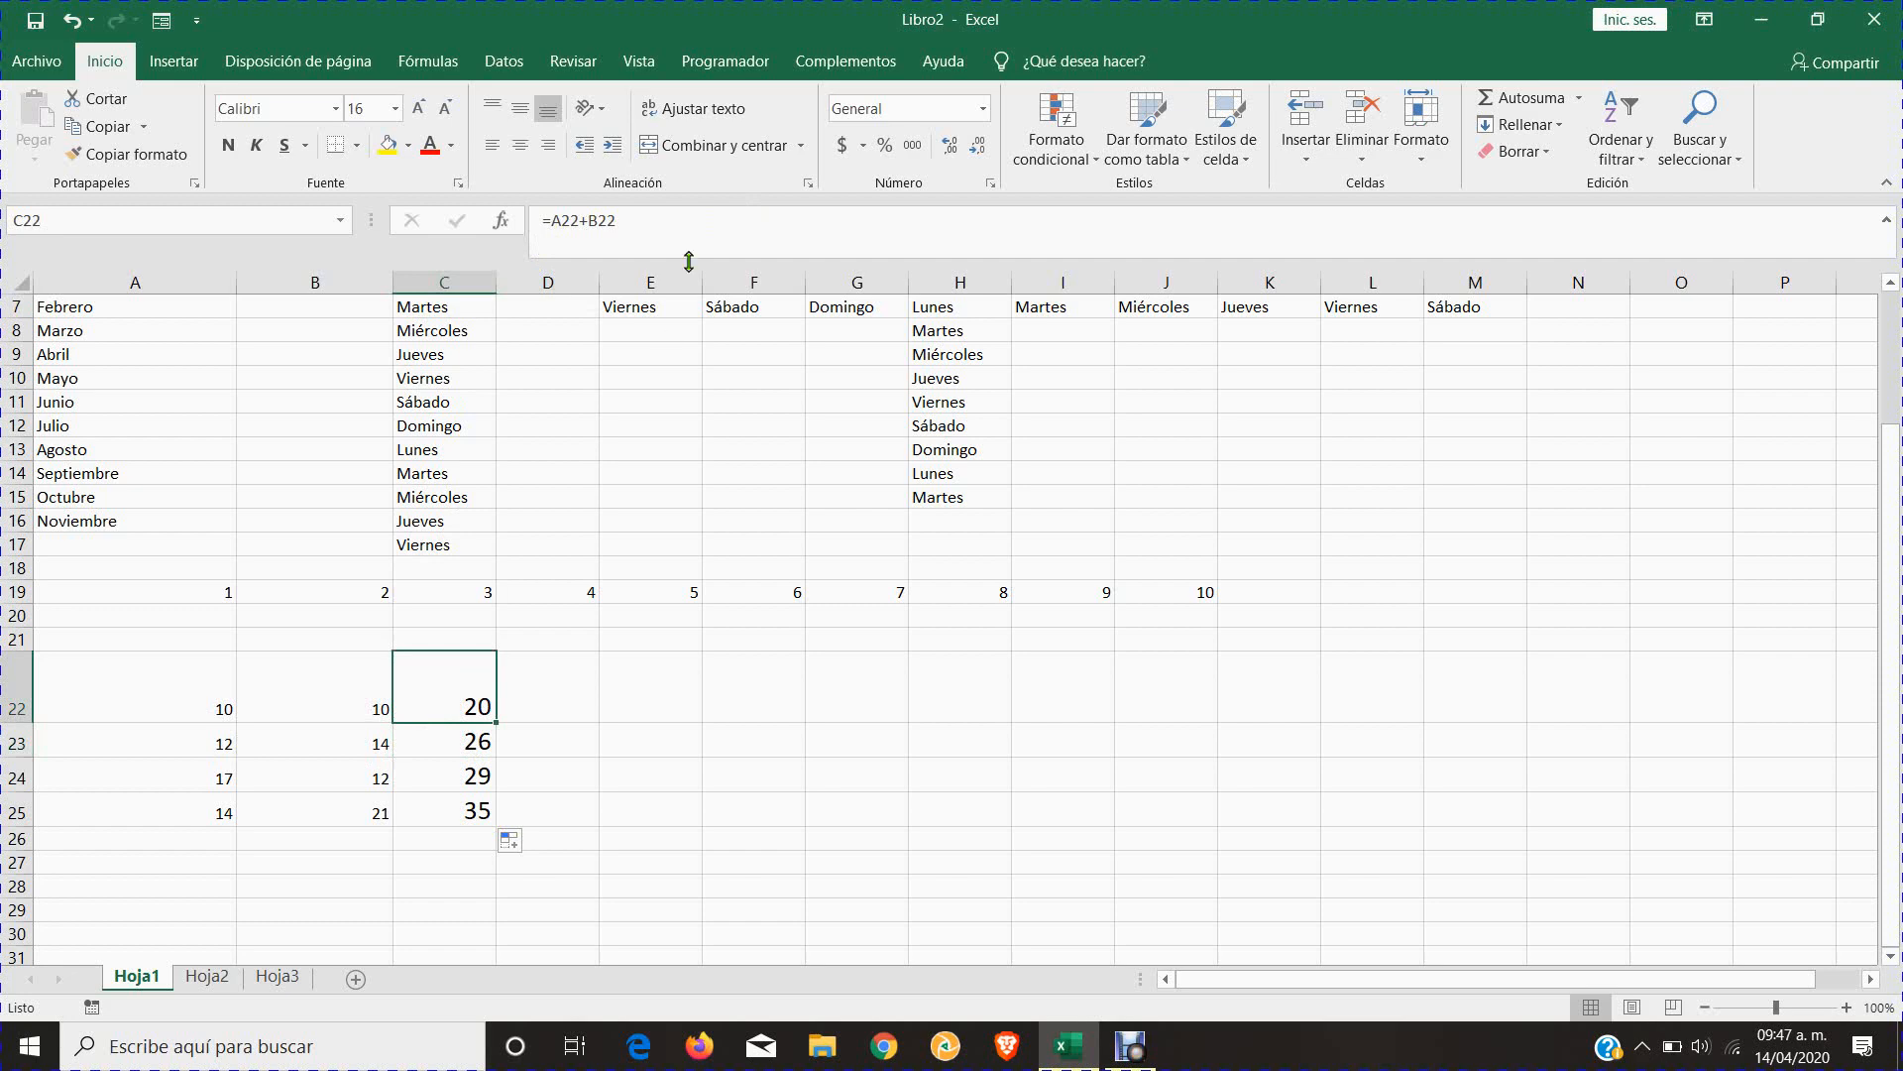
left_click(477, 736)
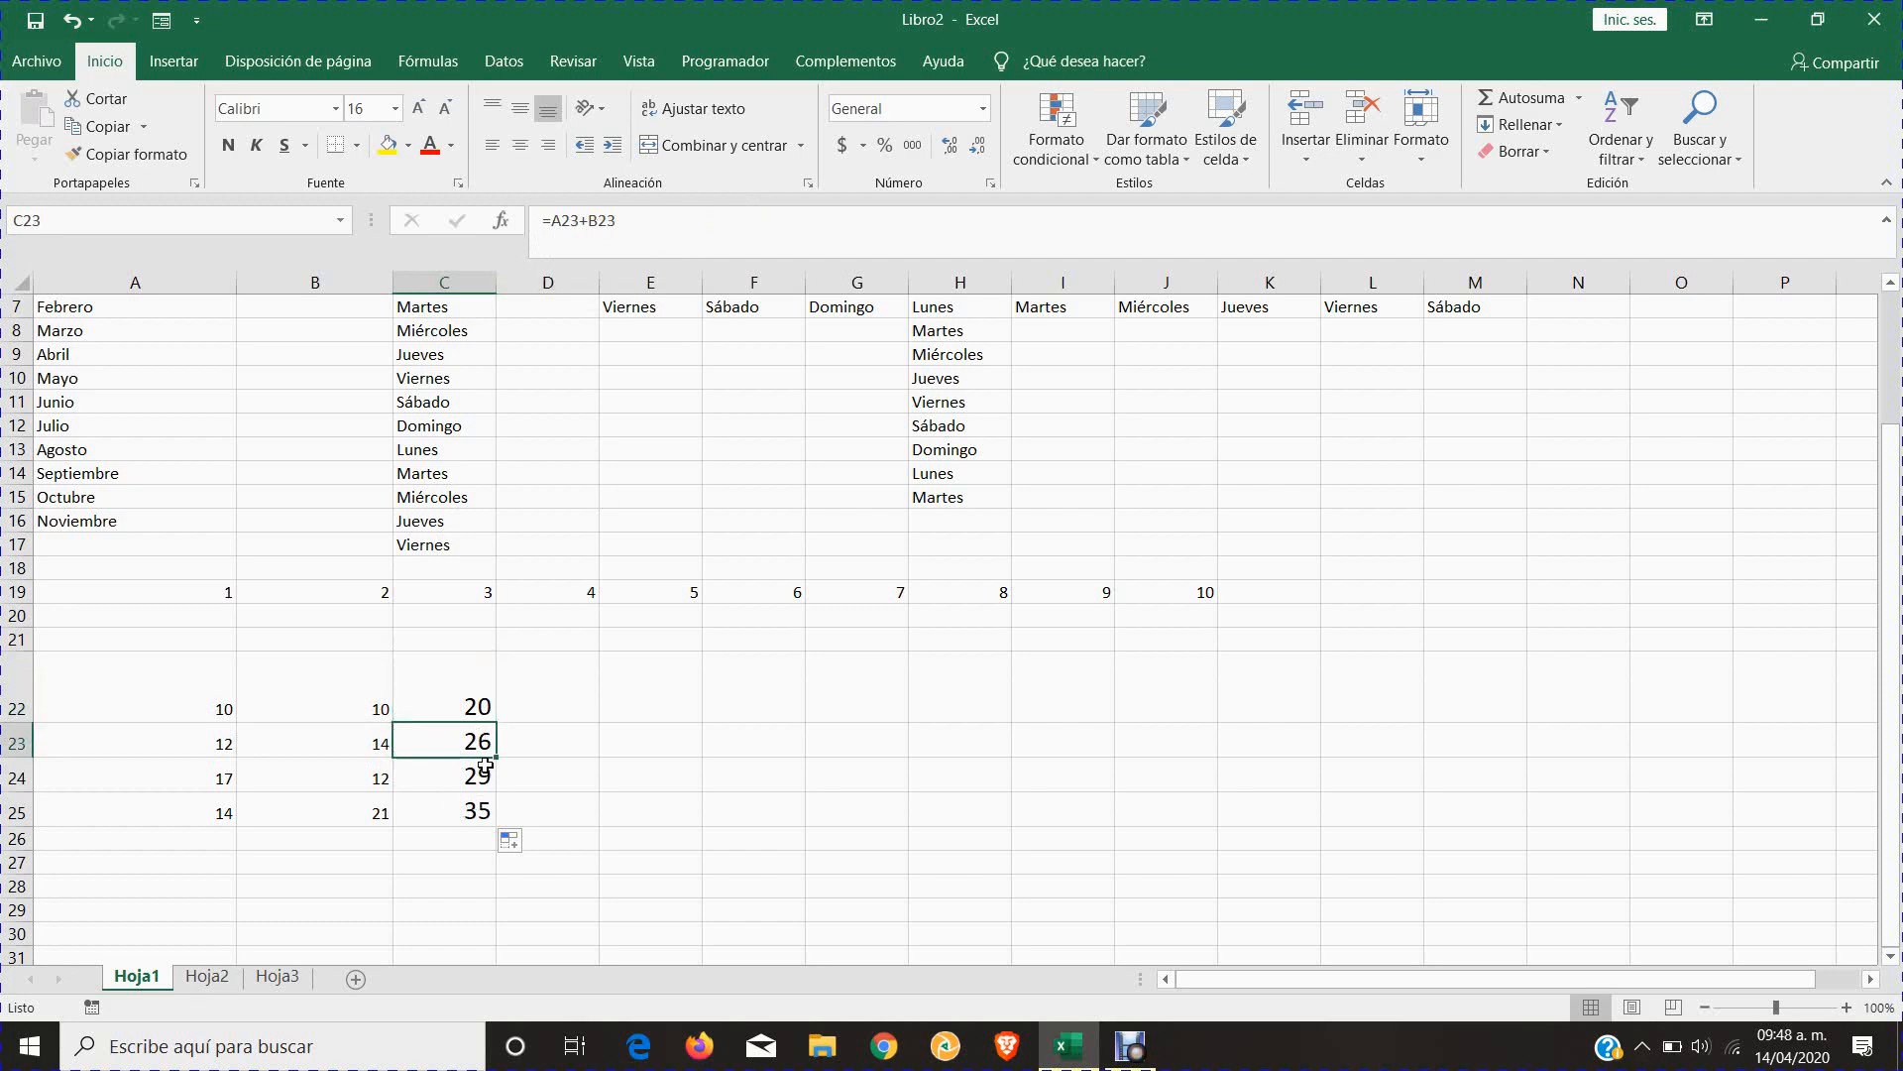
- Check how the row references change in the addition formulas of cells C22 through C25
left_click(463, 777)
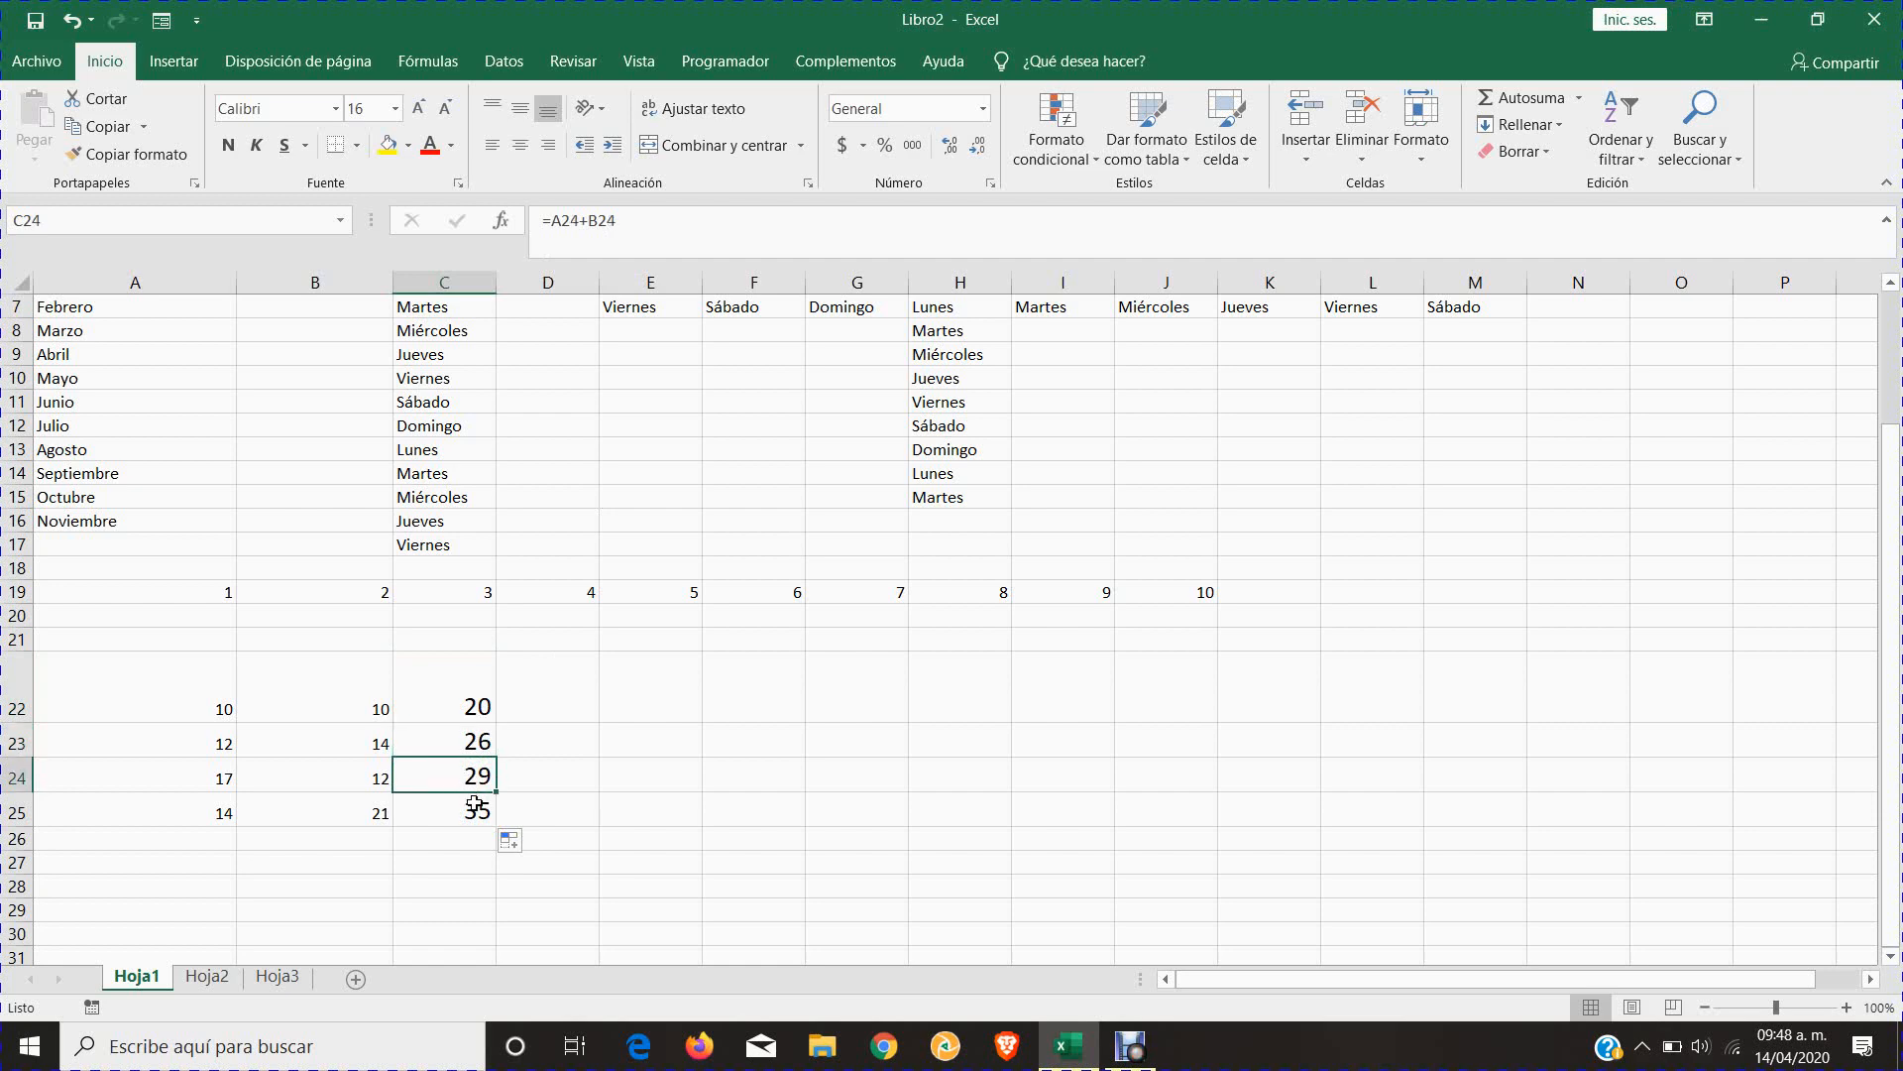
left_click(428, 739)
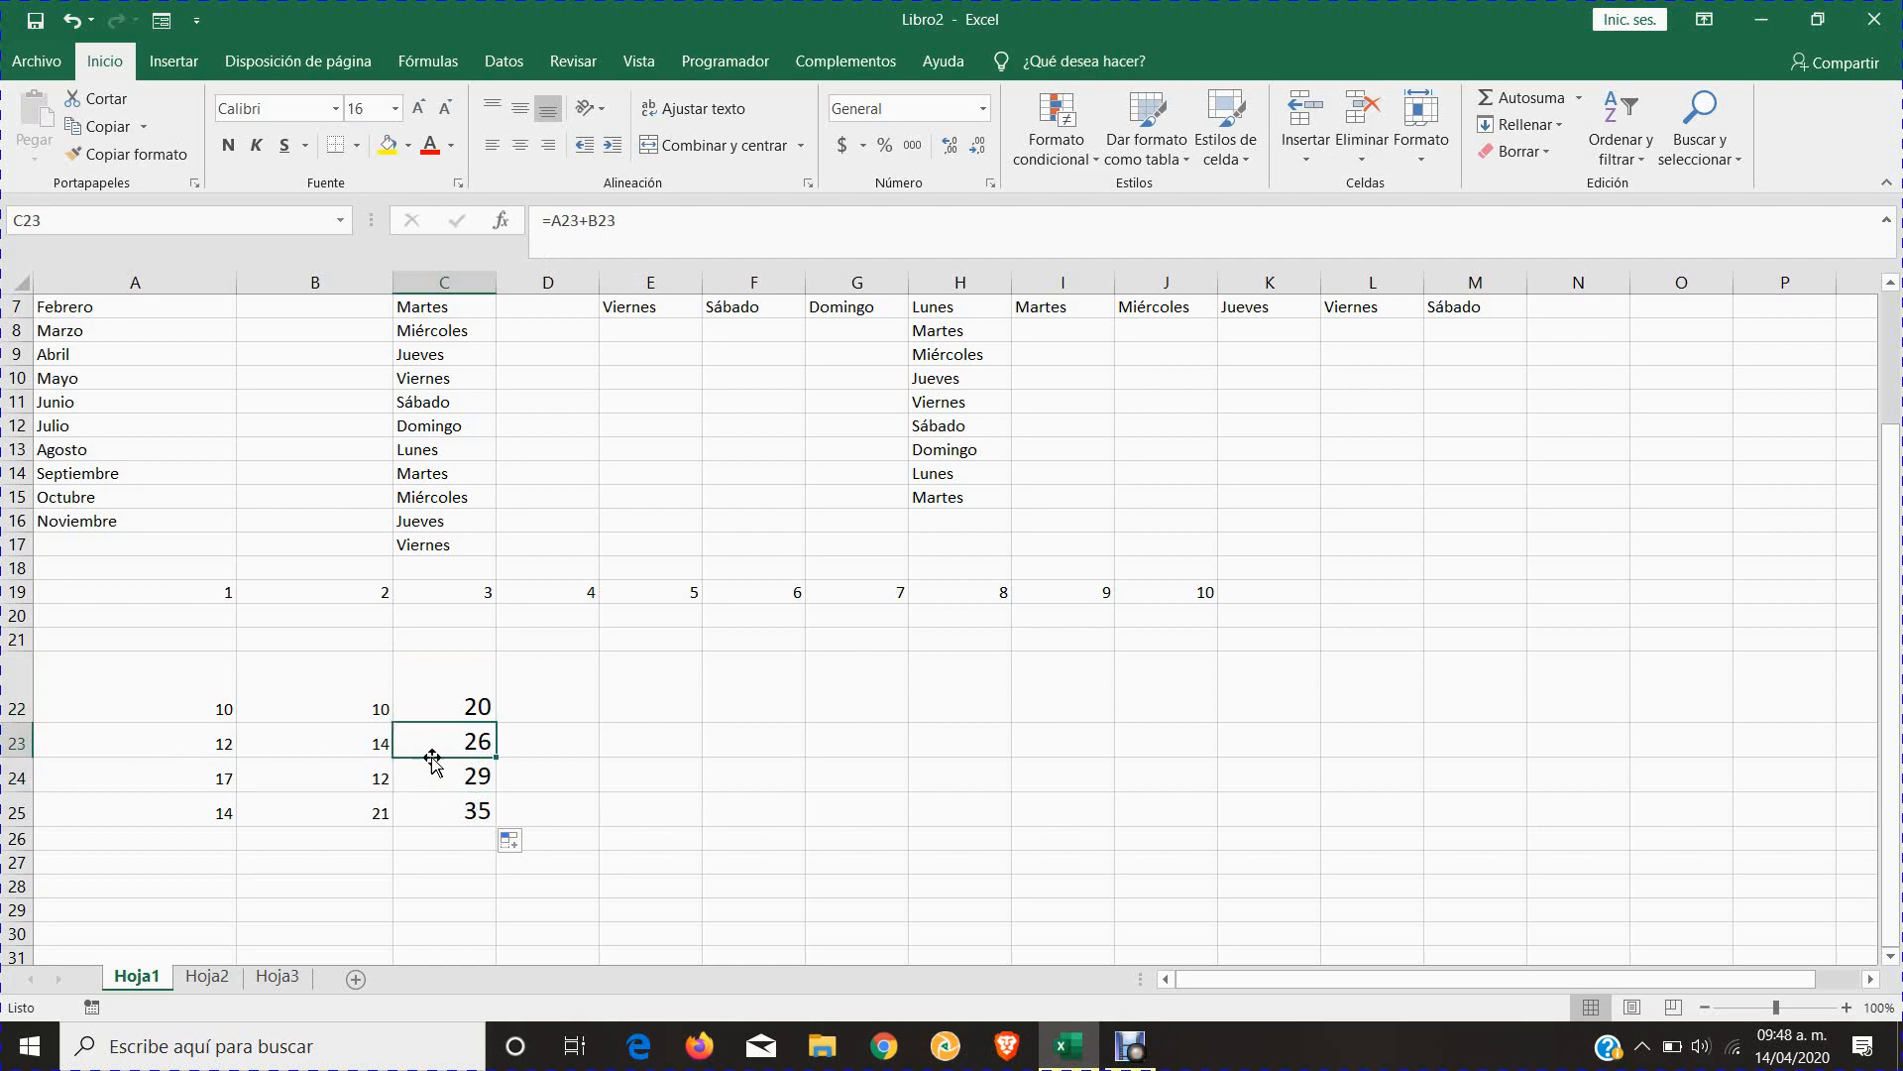
left_click(463, 784)
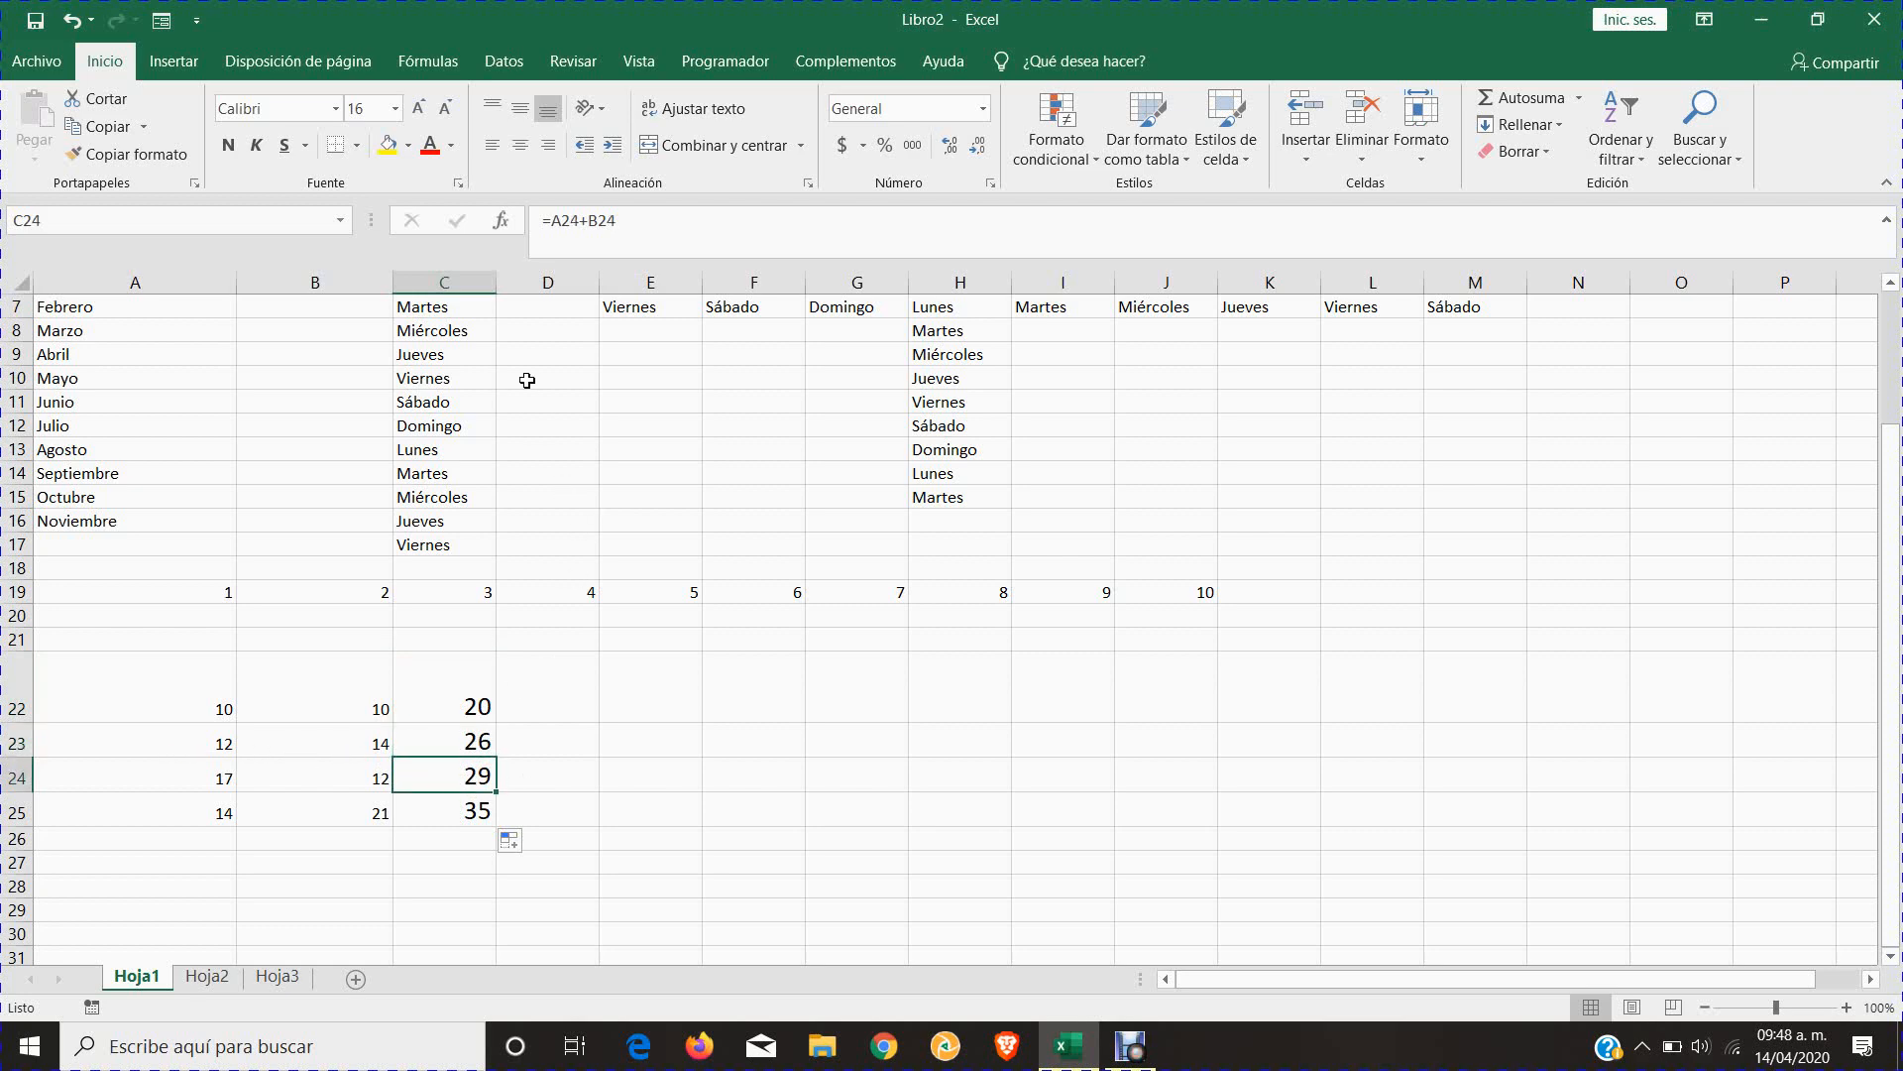
left_click(435, 818)
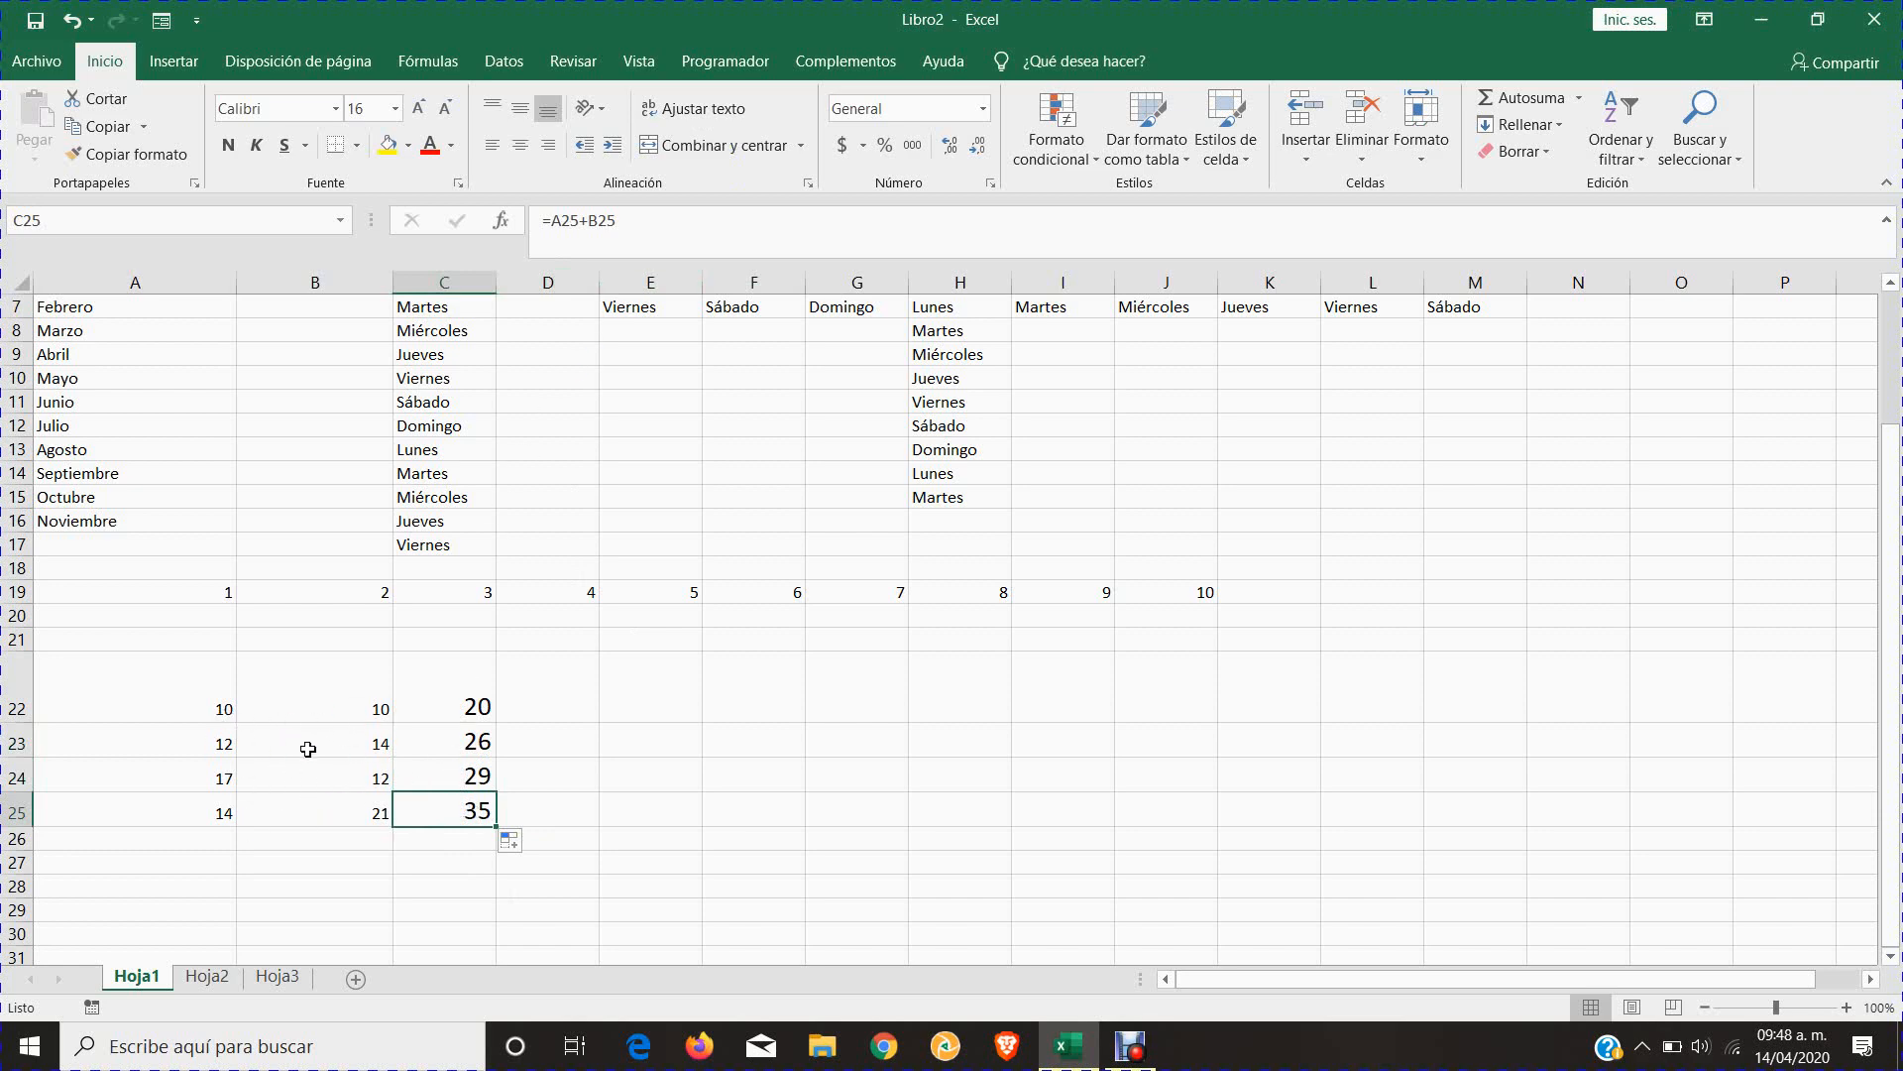
left_click(437, 708)
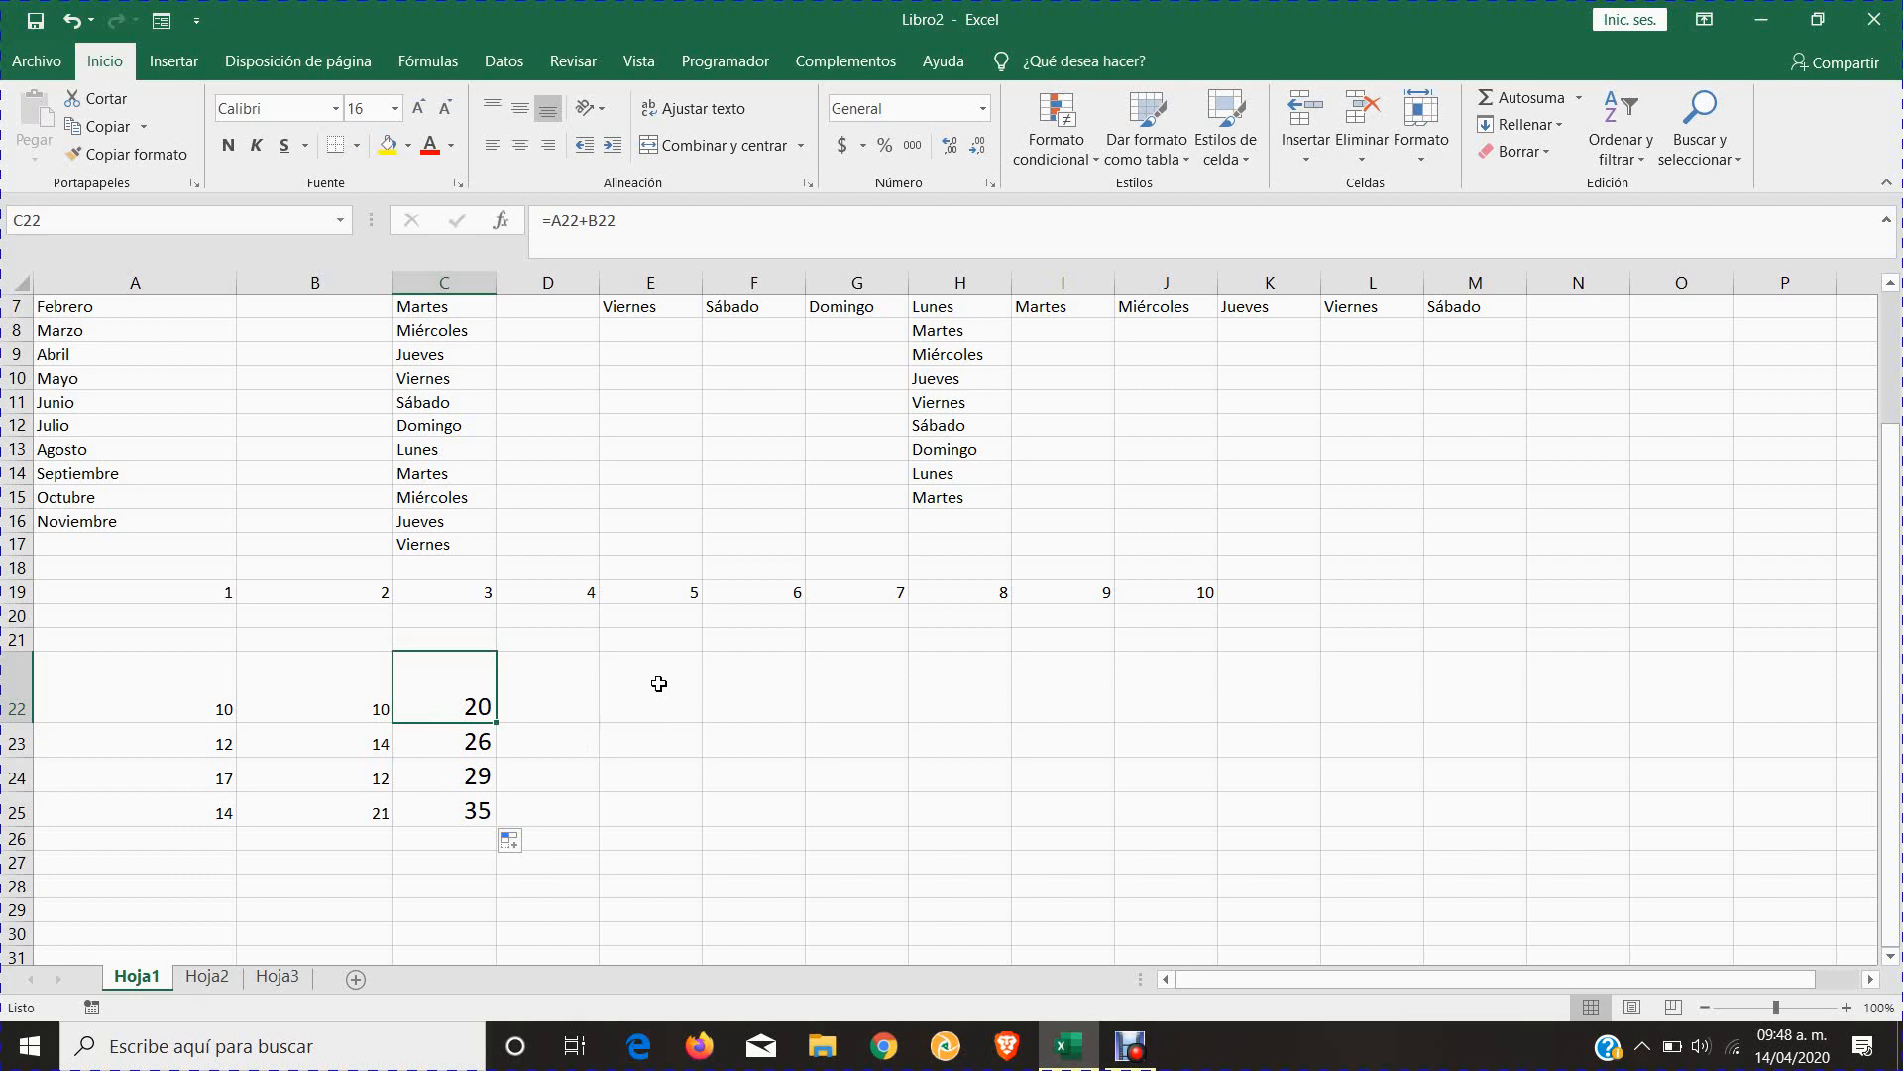
- Change the value in cell A22 to 11 so the sum in C22 recalculates
left_click(227, 694)
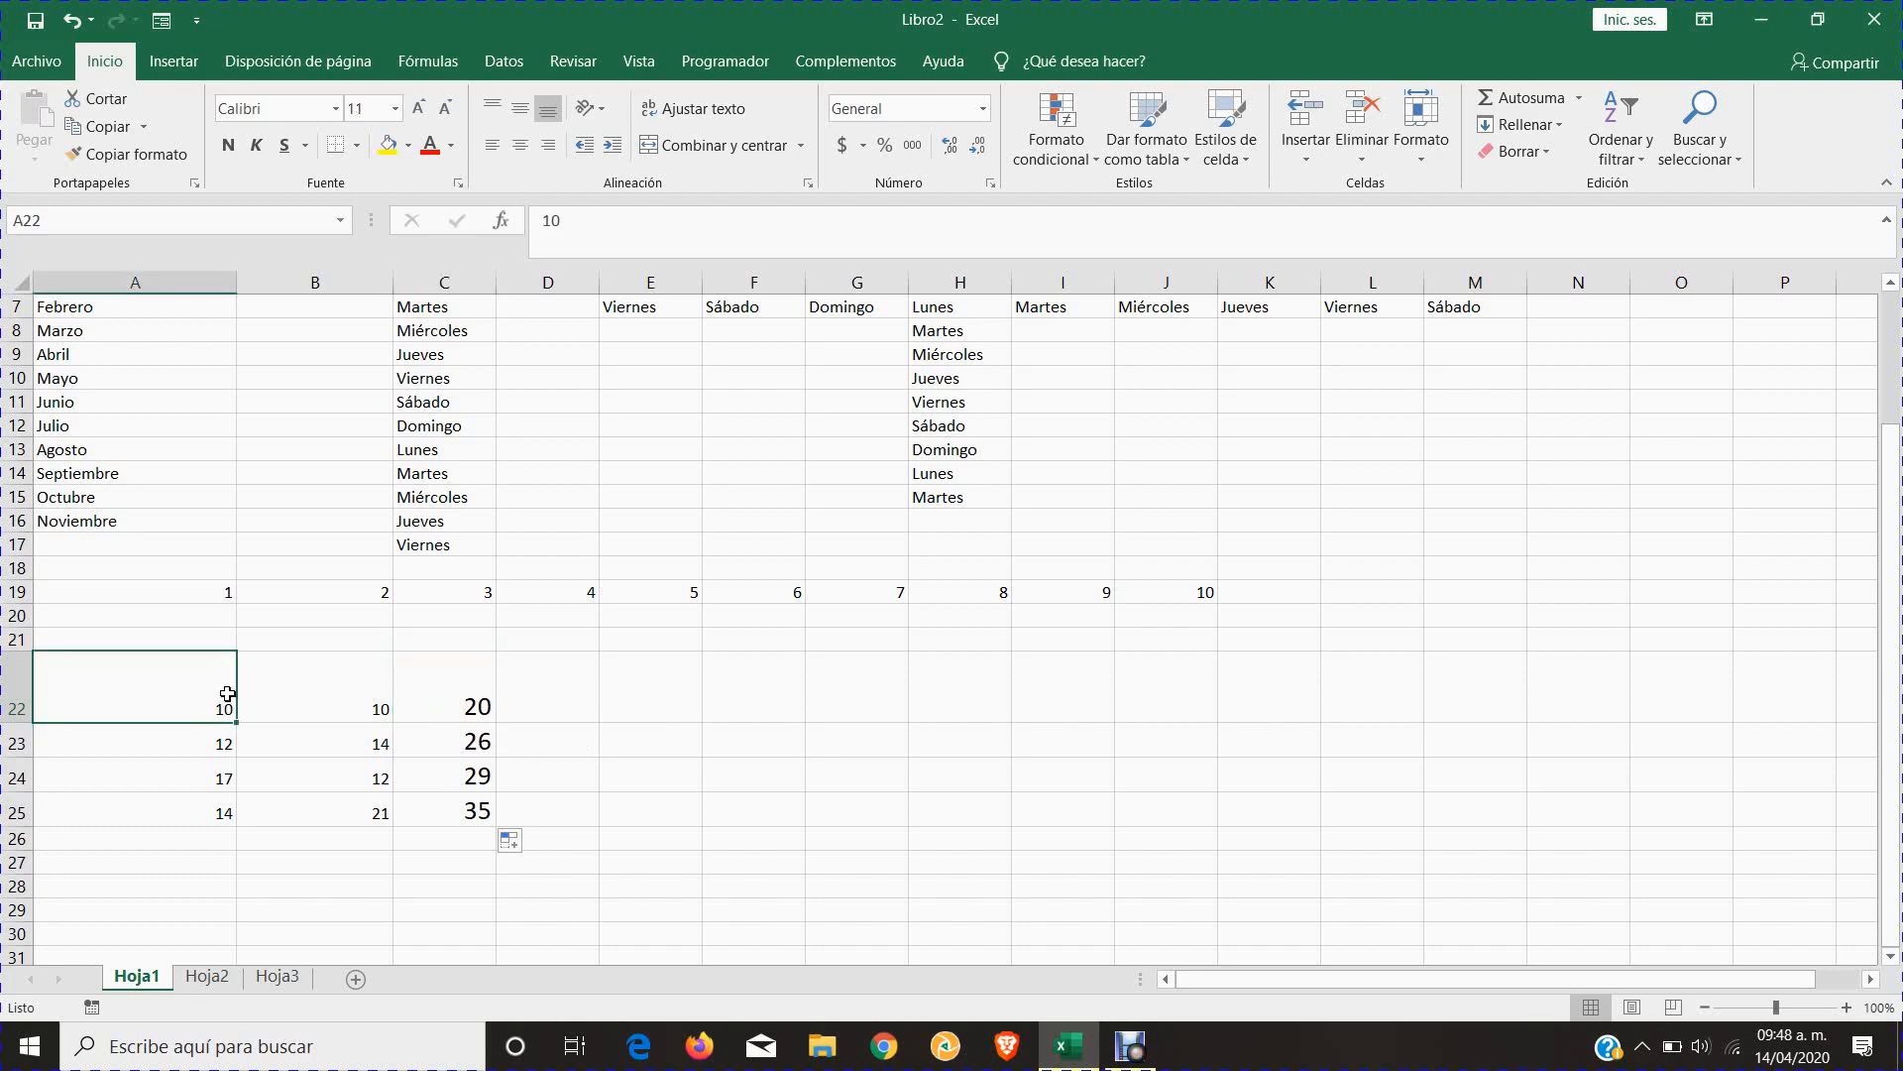
left_click(621, 224)
key("BackSpace")
type("1")
key("Return")
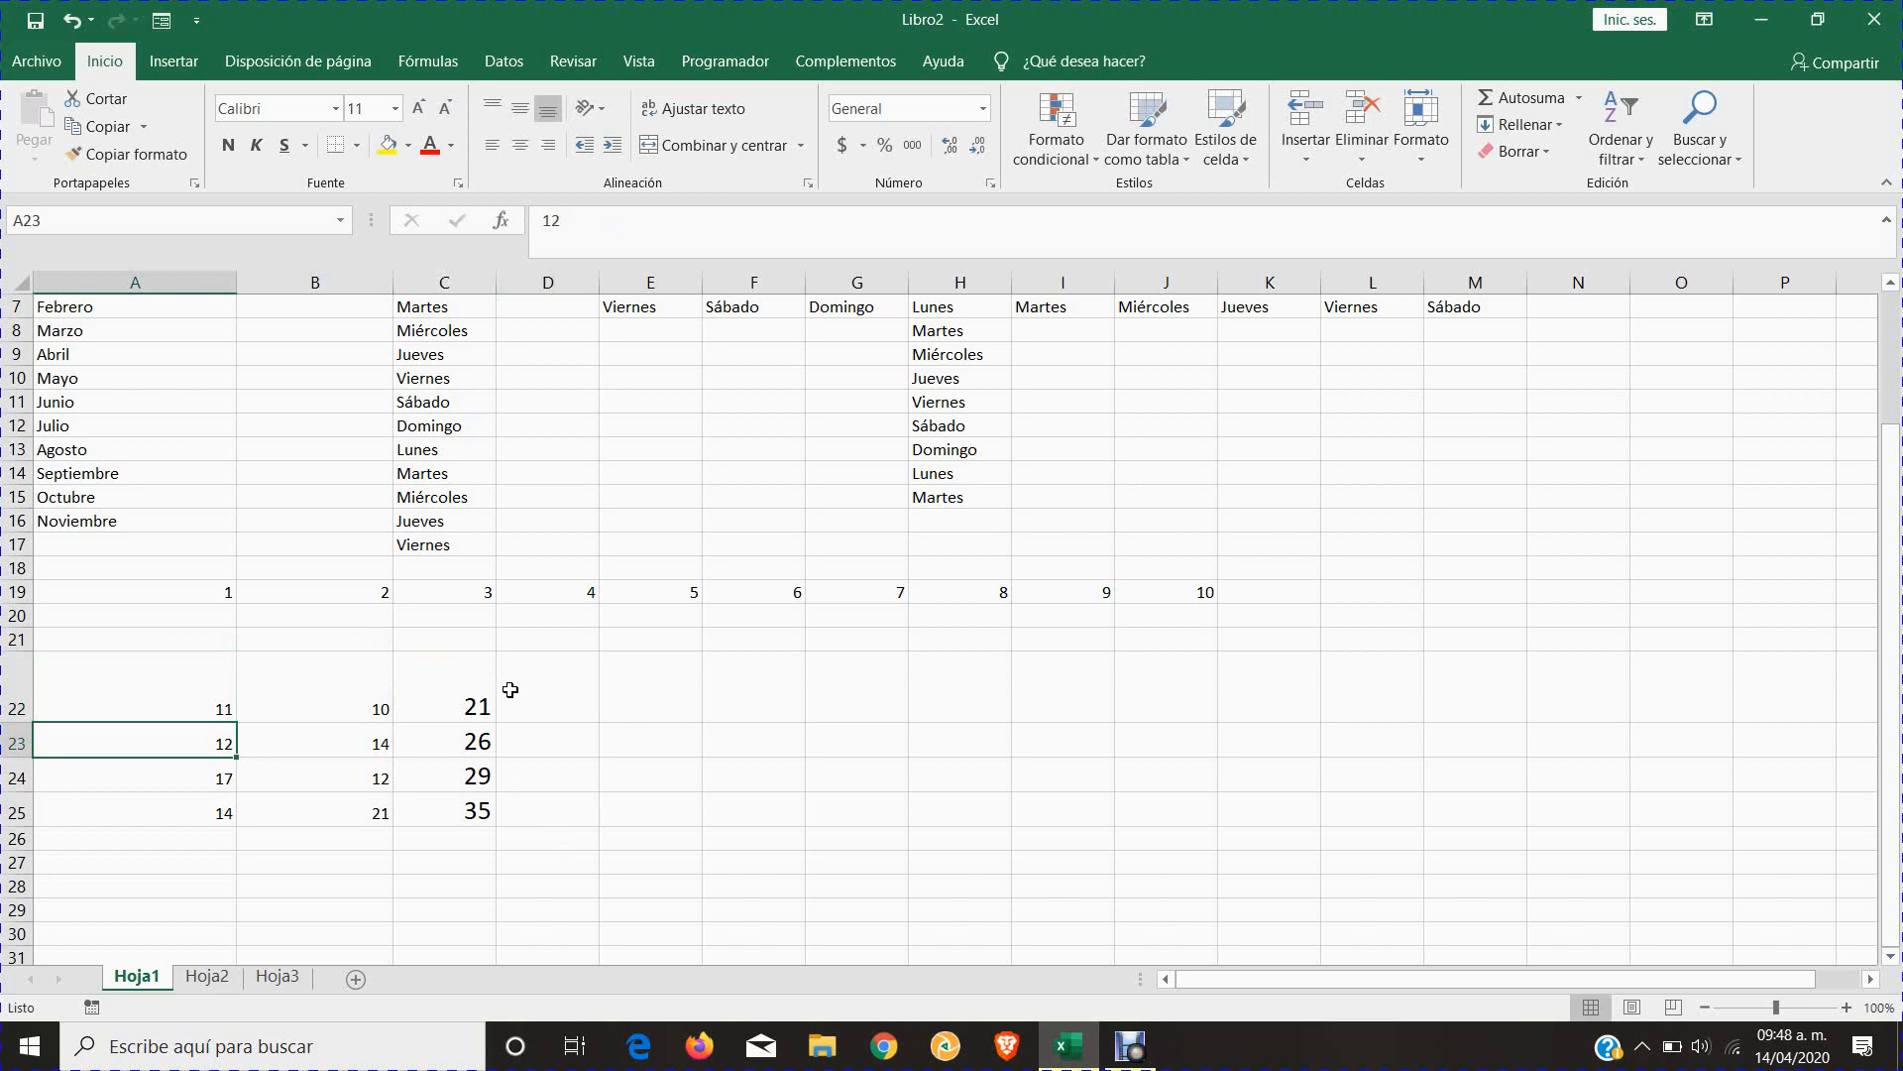
- Review the number and date in cells A2 and A3, the month and weekday series, and the sums on Hoja1
scroll(510, 689, "up", 2)
scroll(511, 689, "down", 1)
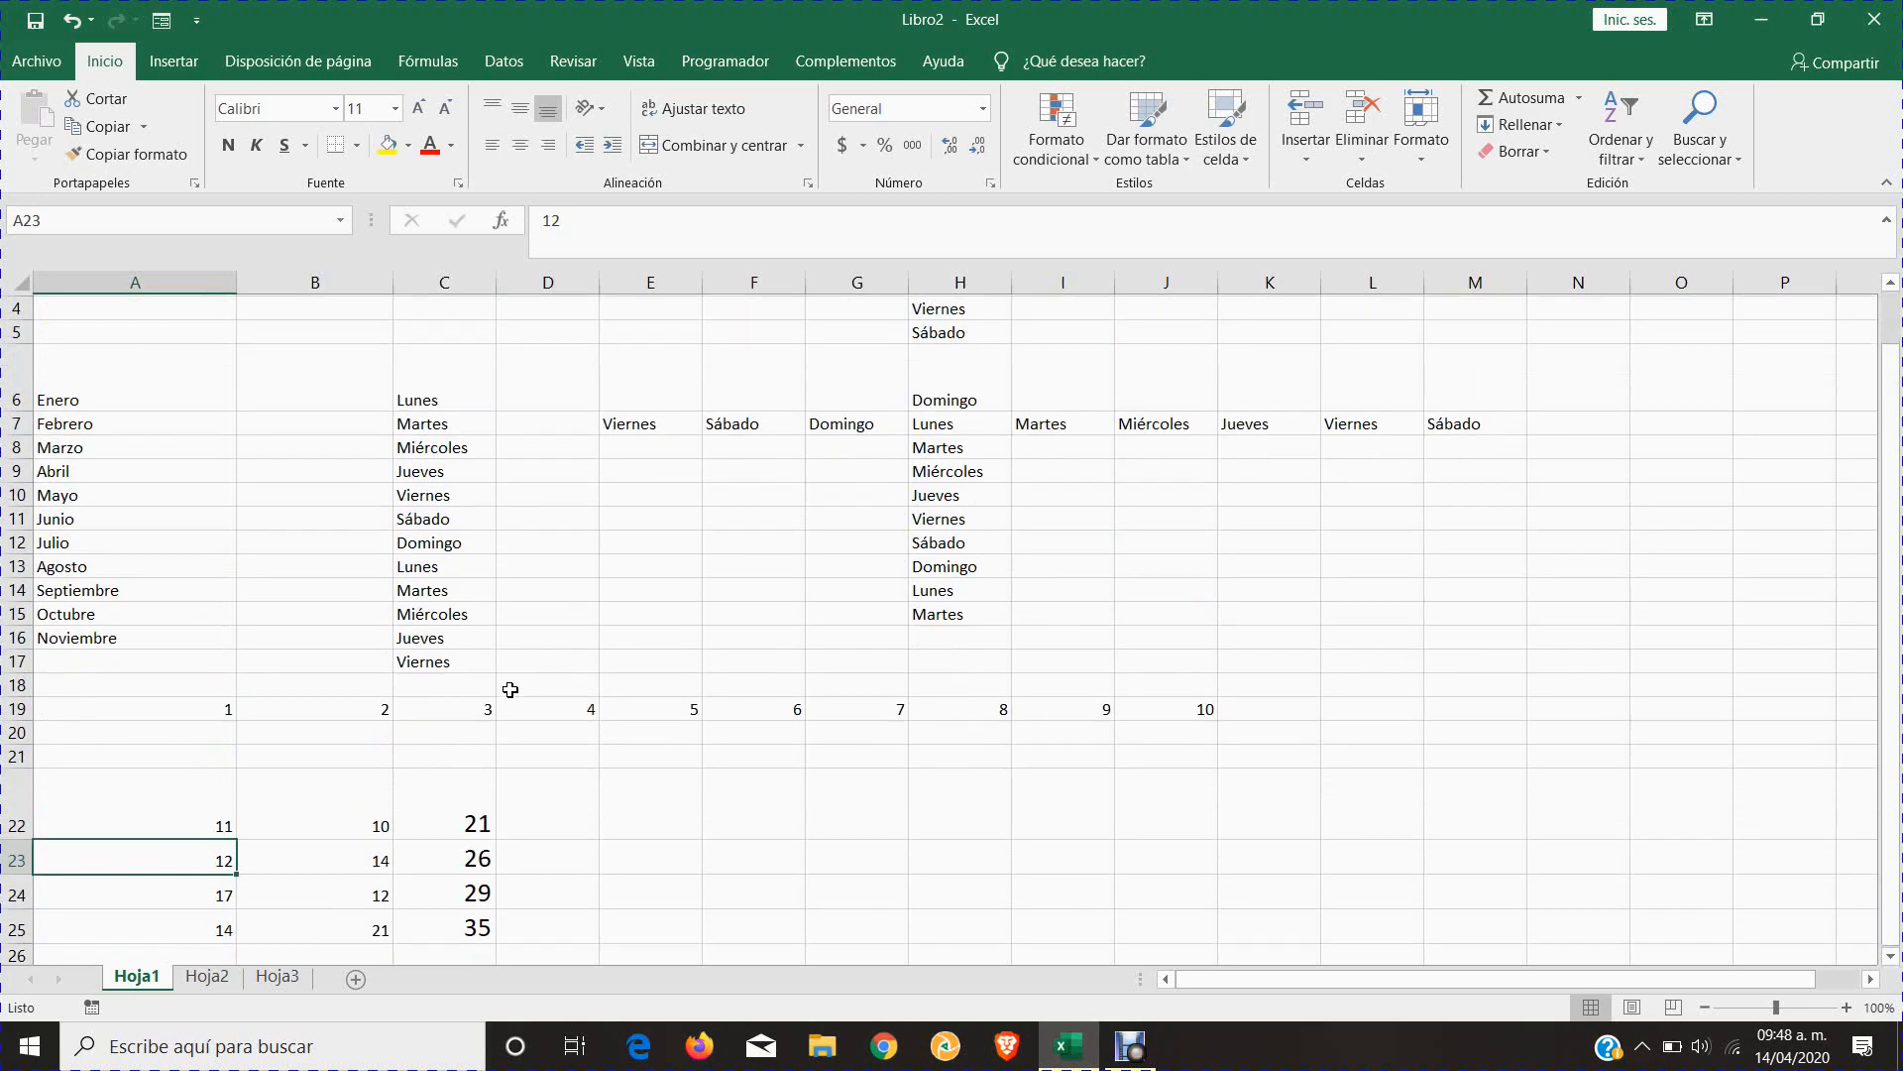
scroll(511, 689, "down", 1)
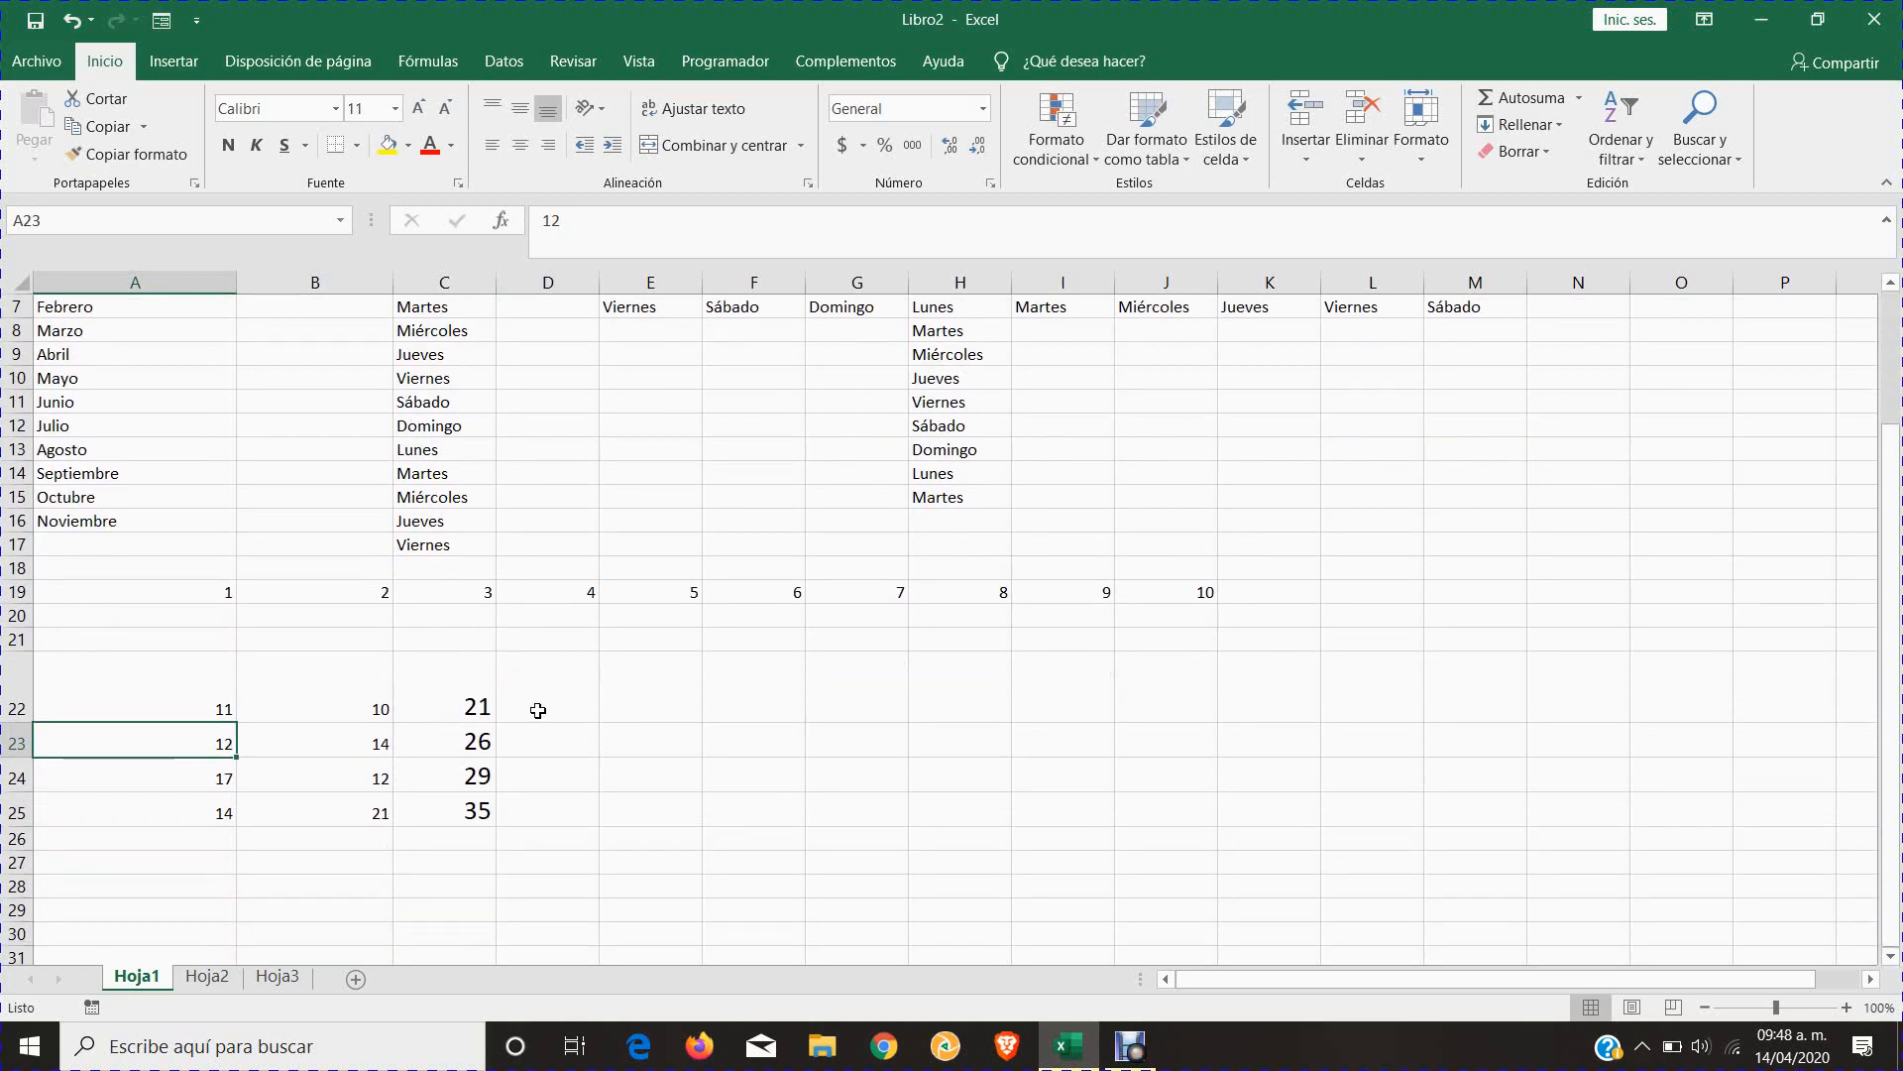
scroll(538, 711, "up", 2)
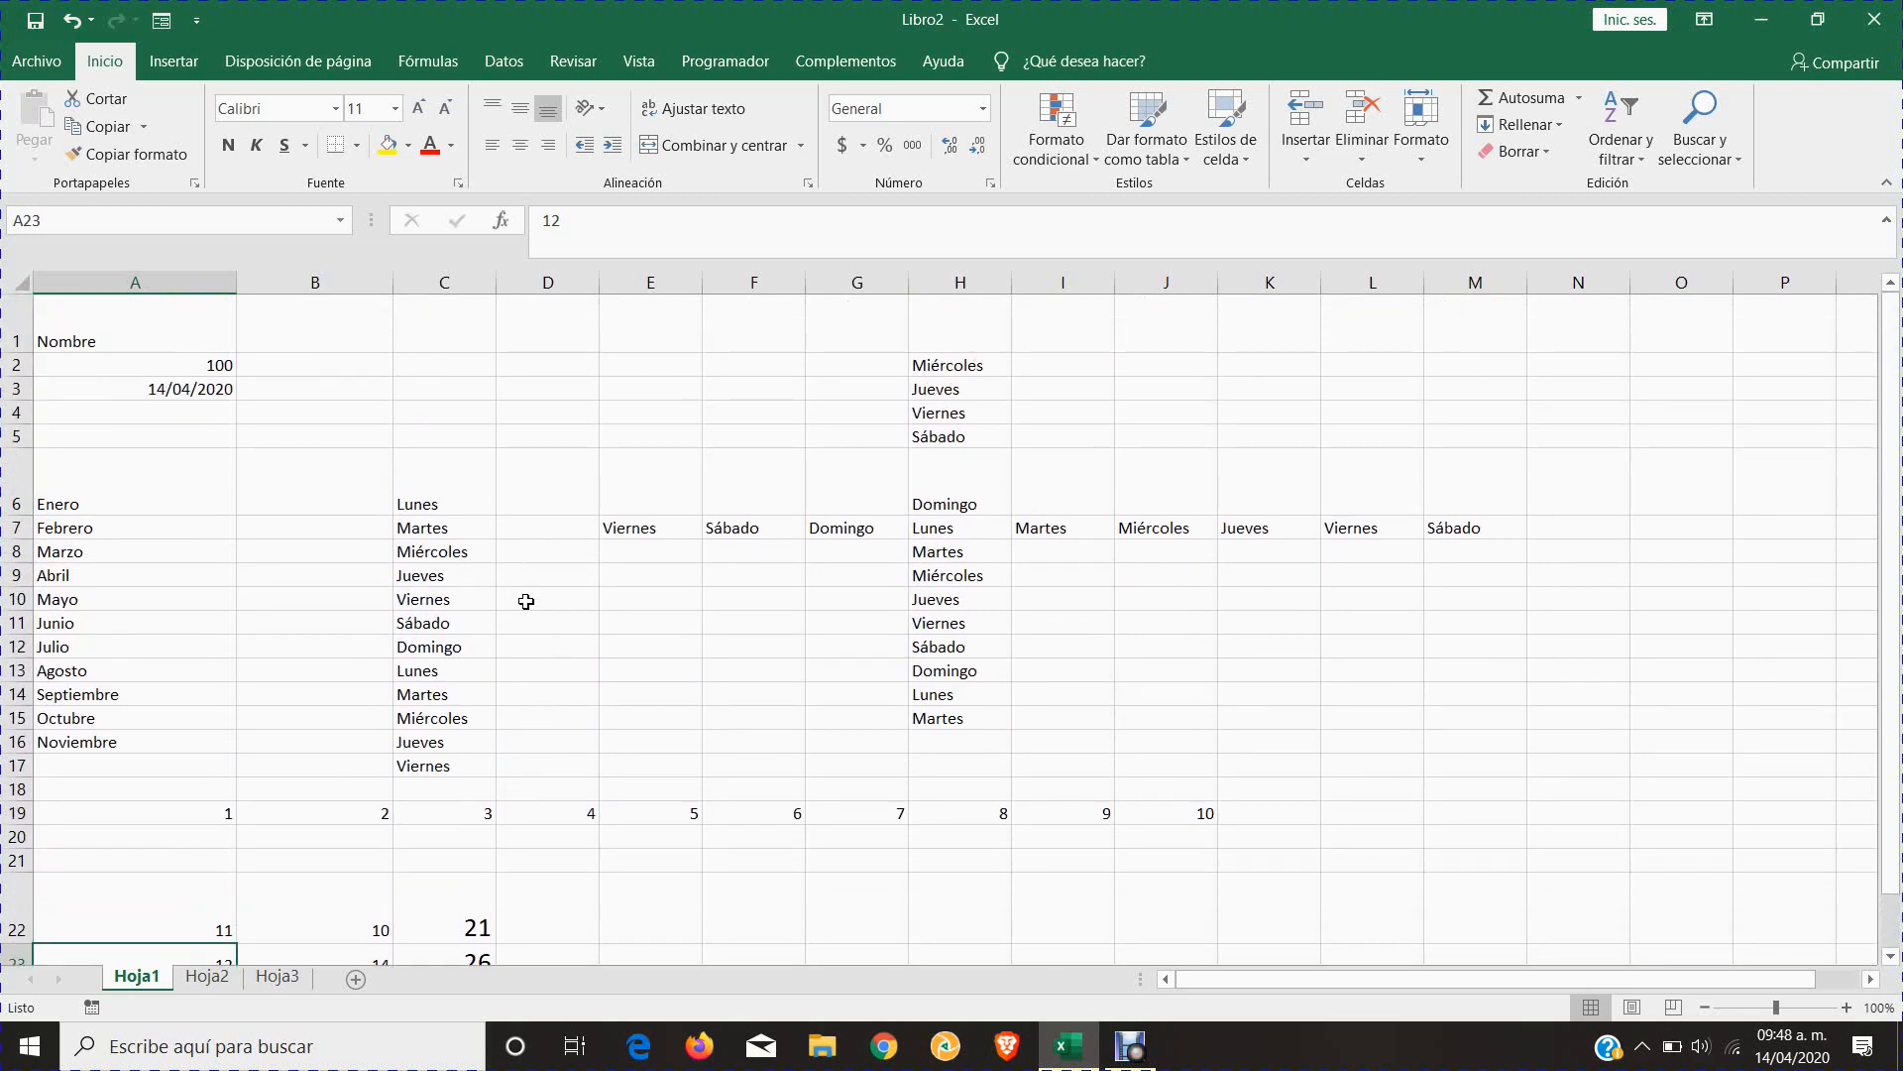
scroll(523, 601, "down", 2)
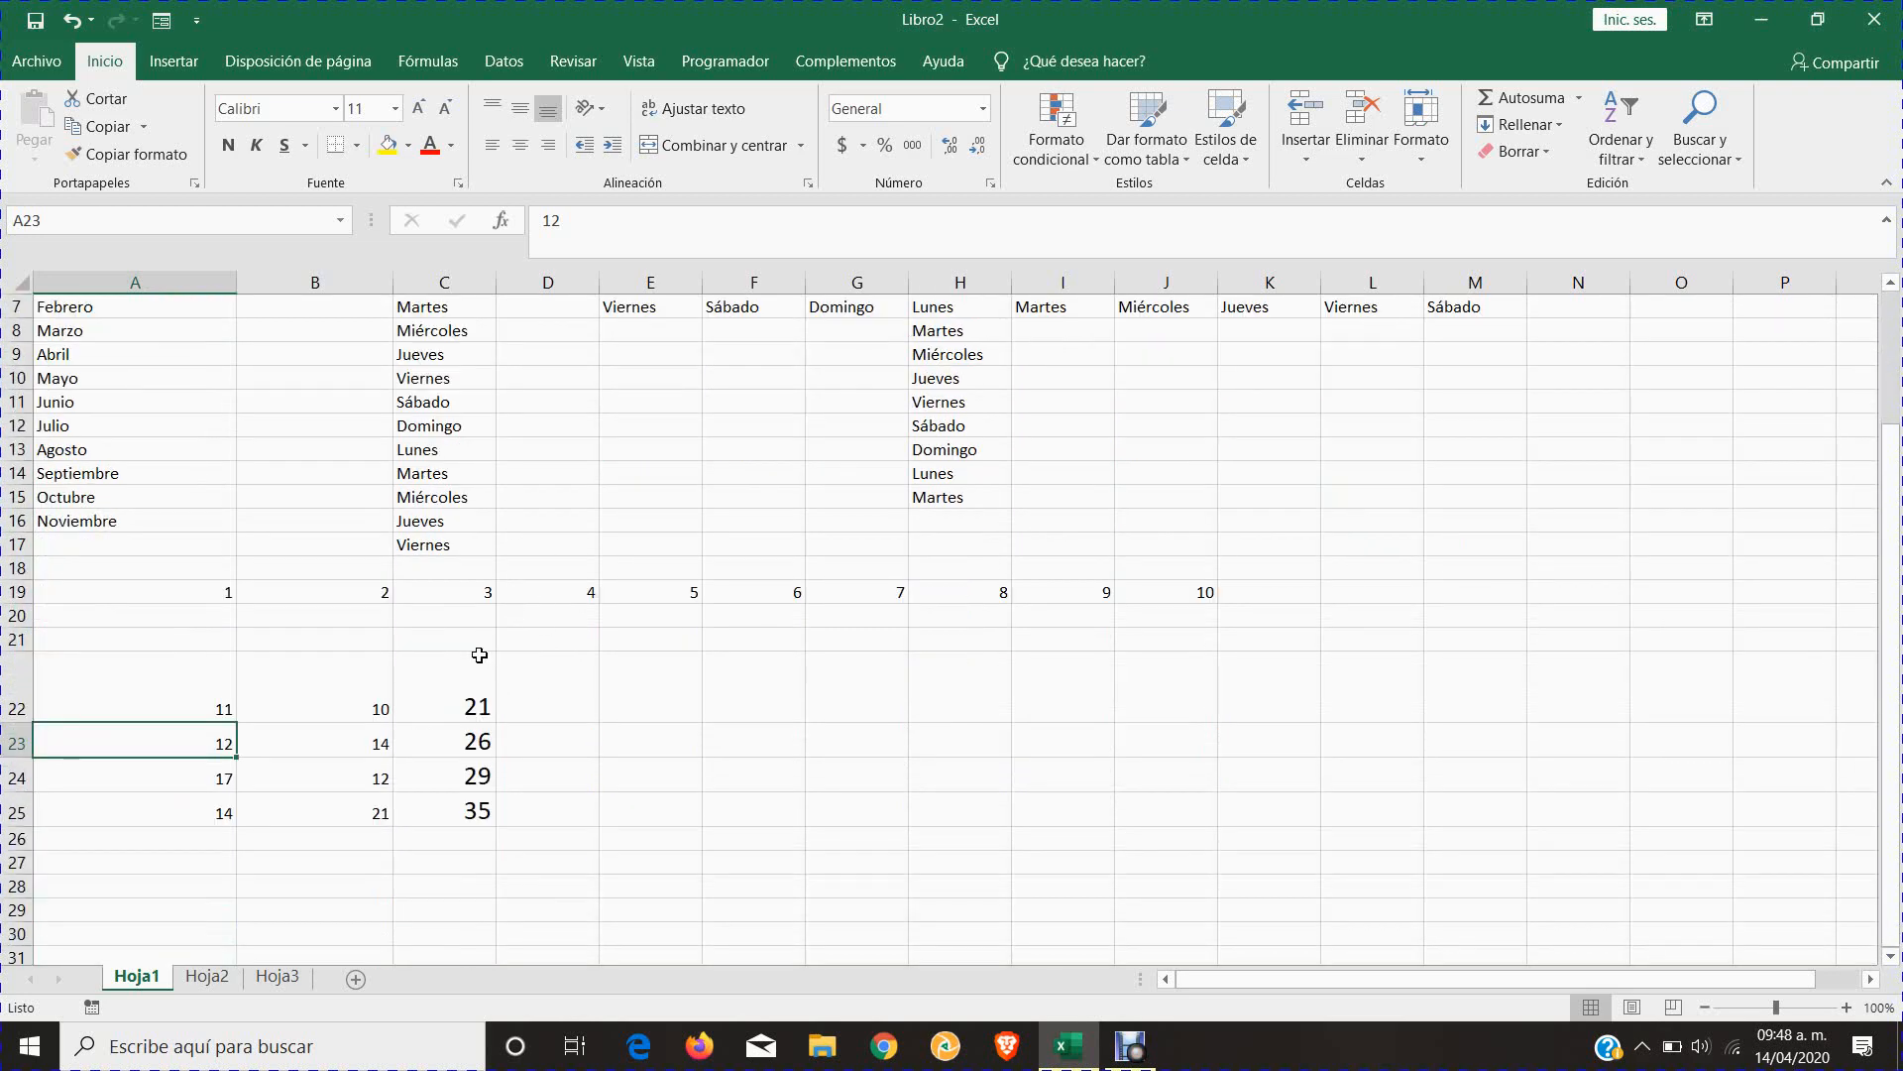
scroll(489, 650, "up", 2)
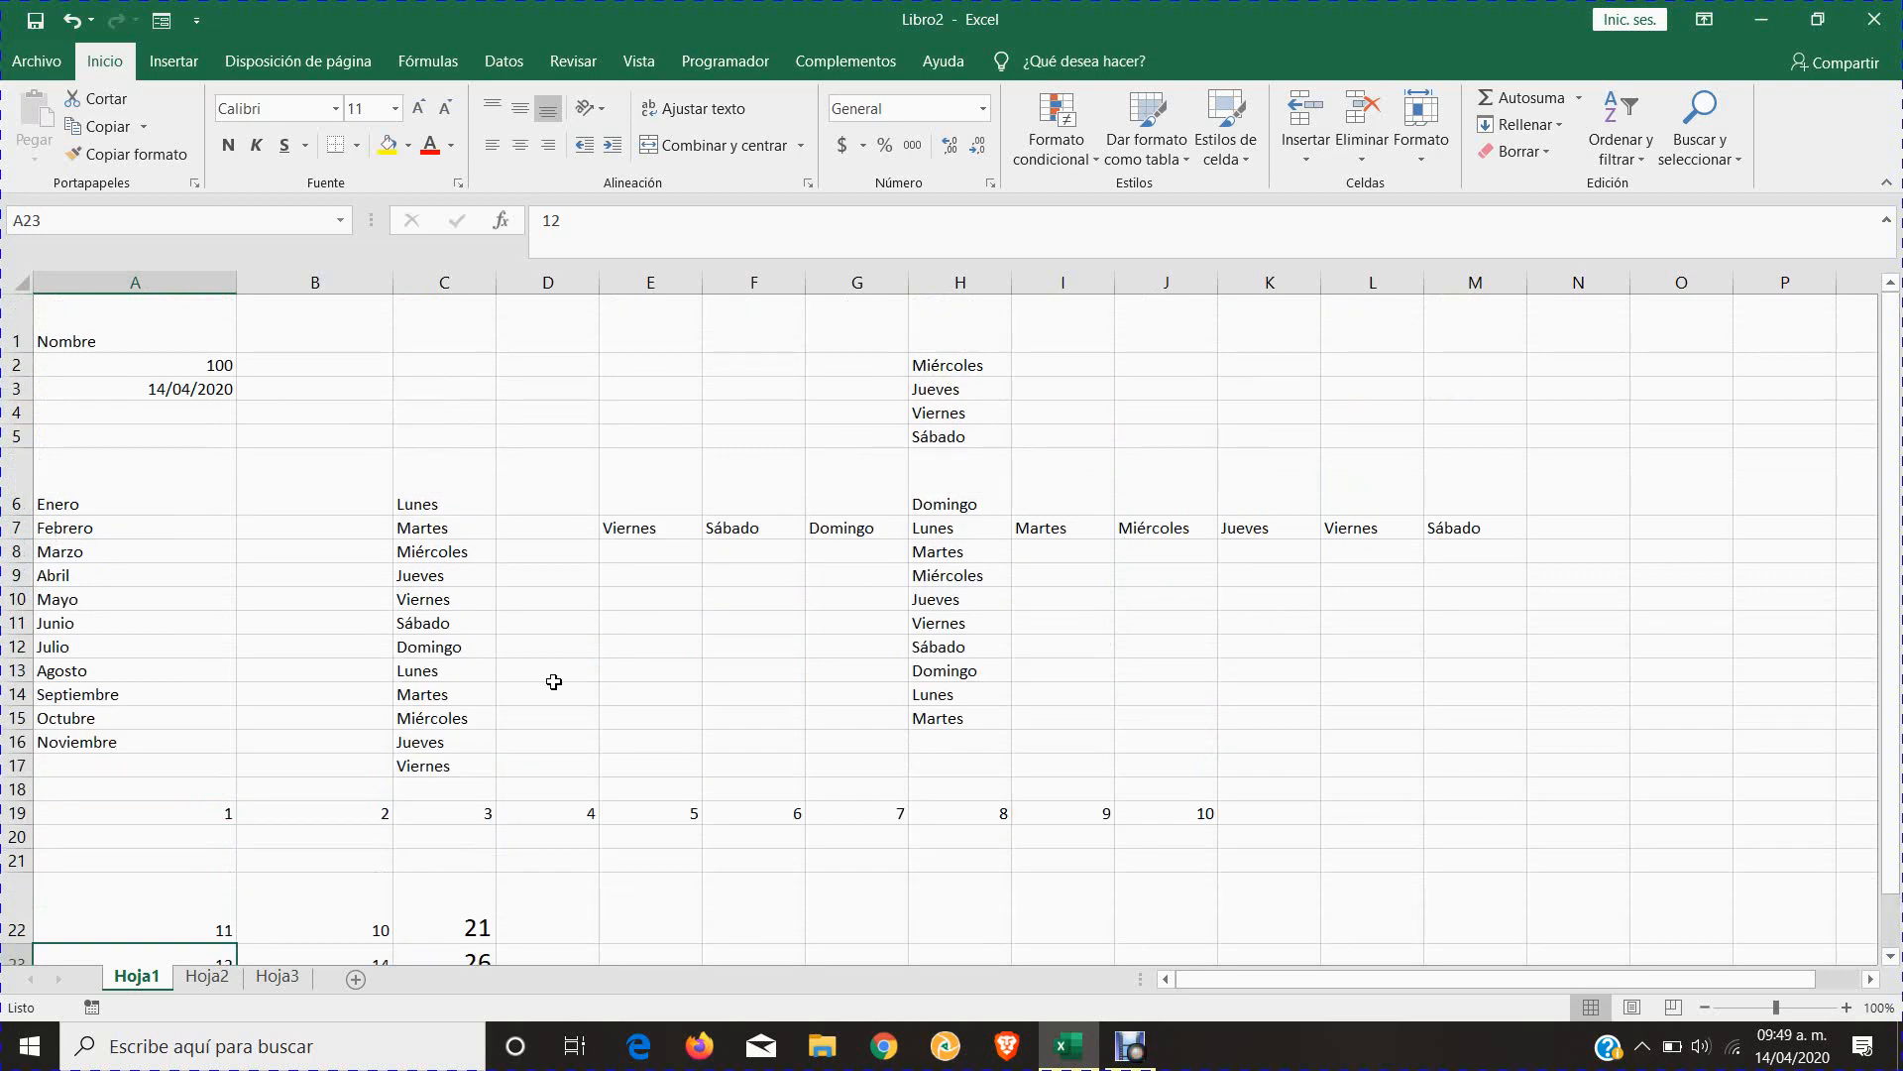
left_click(399, 496)
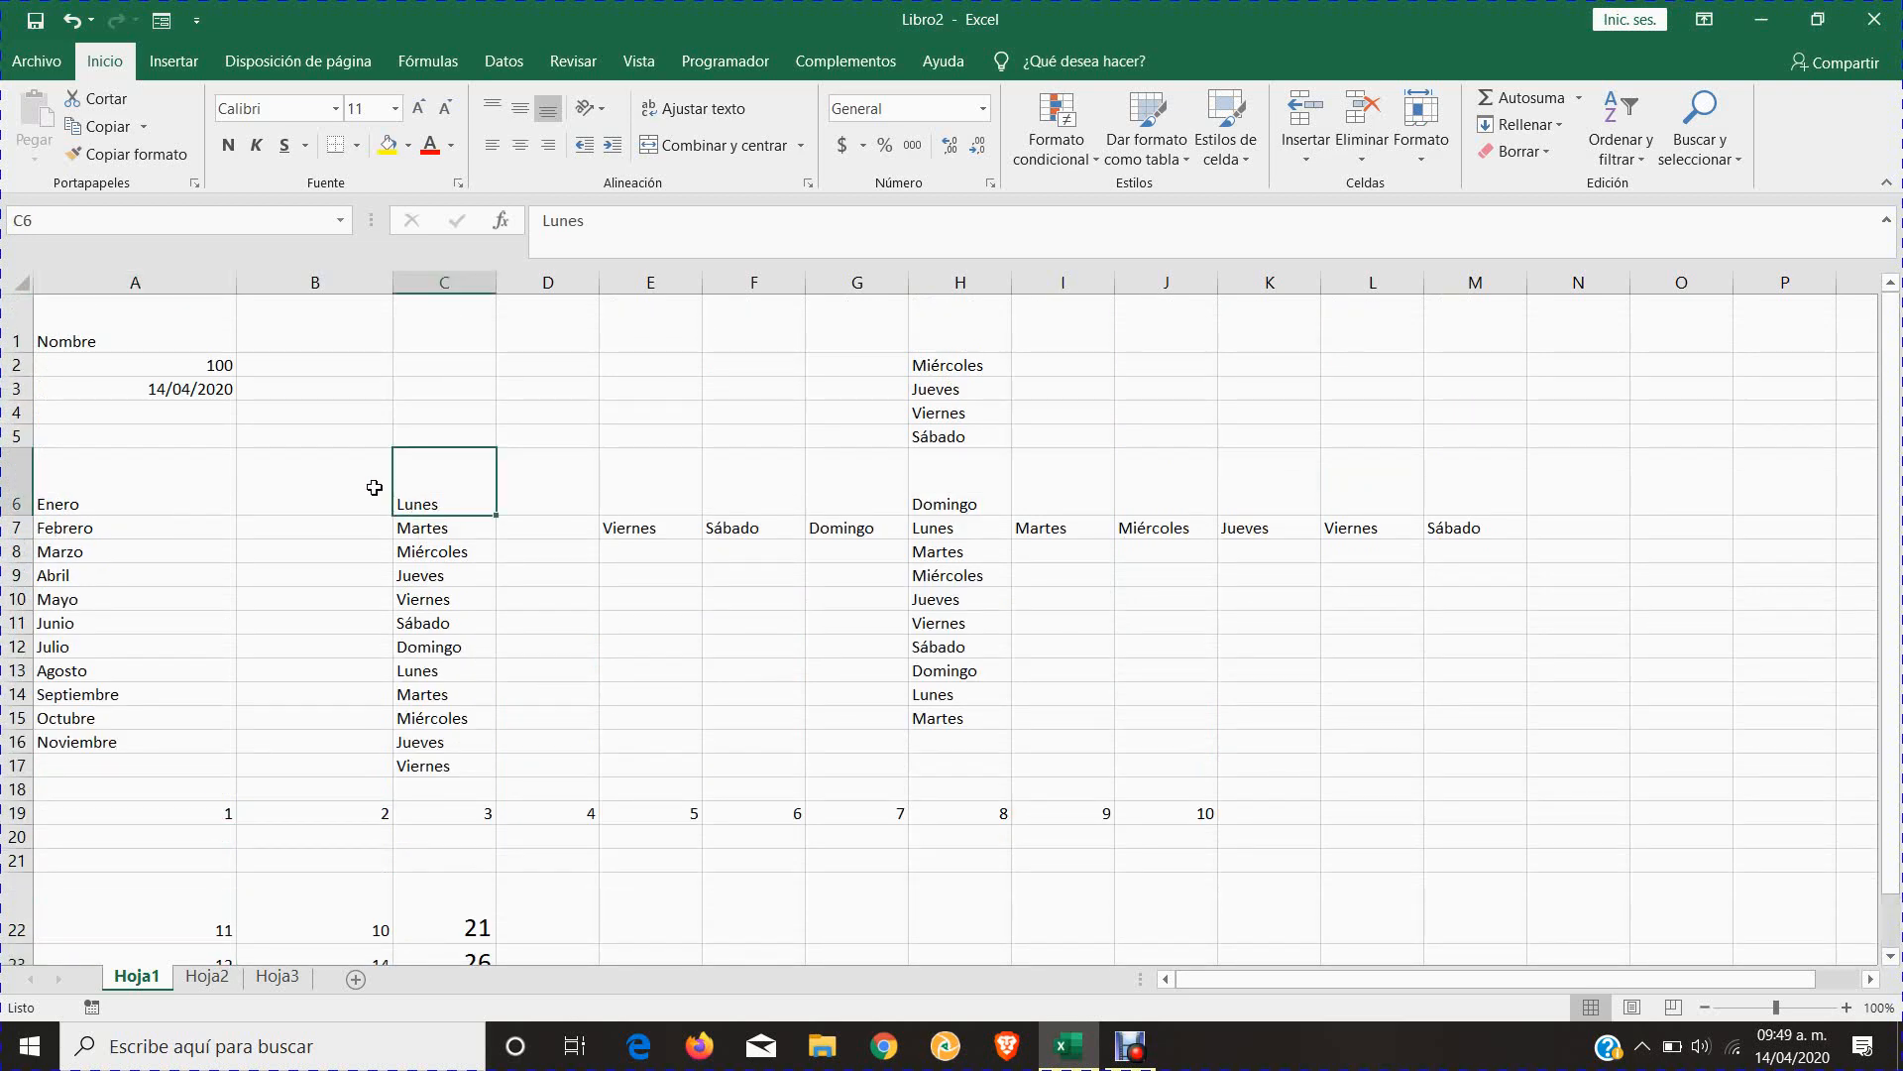
left_click(207, 369)
left_click(203, 386)
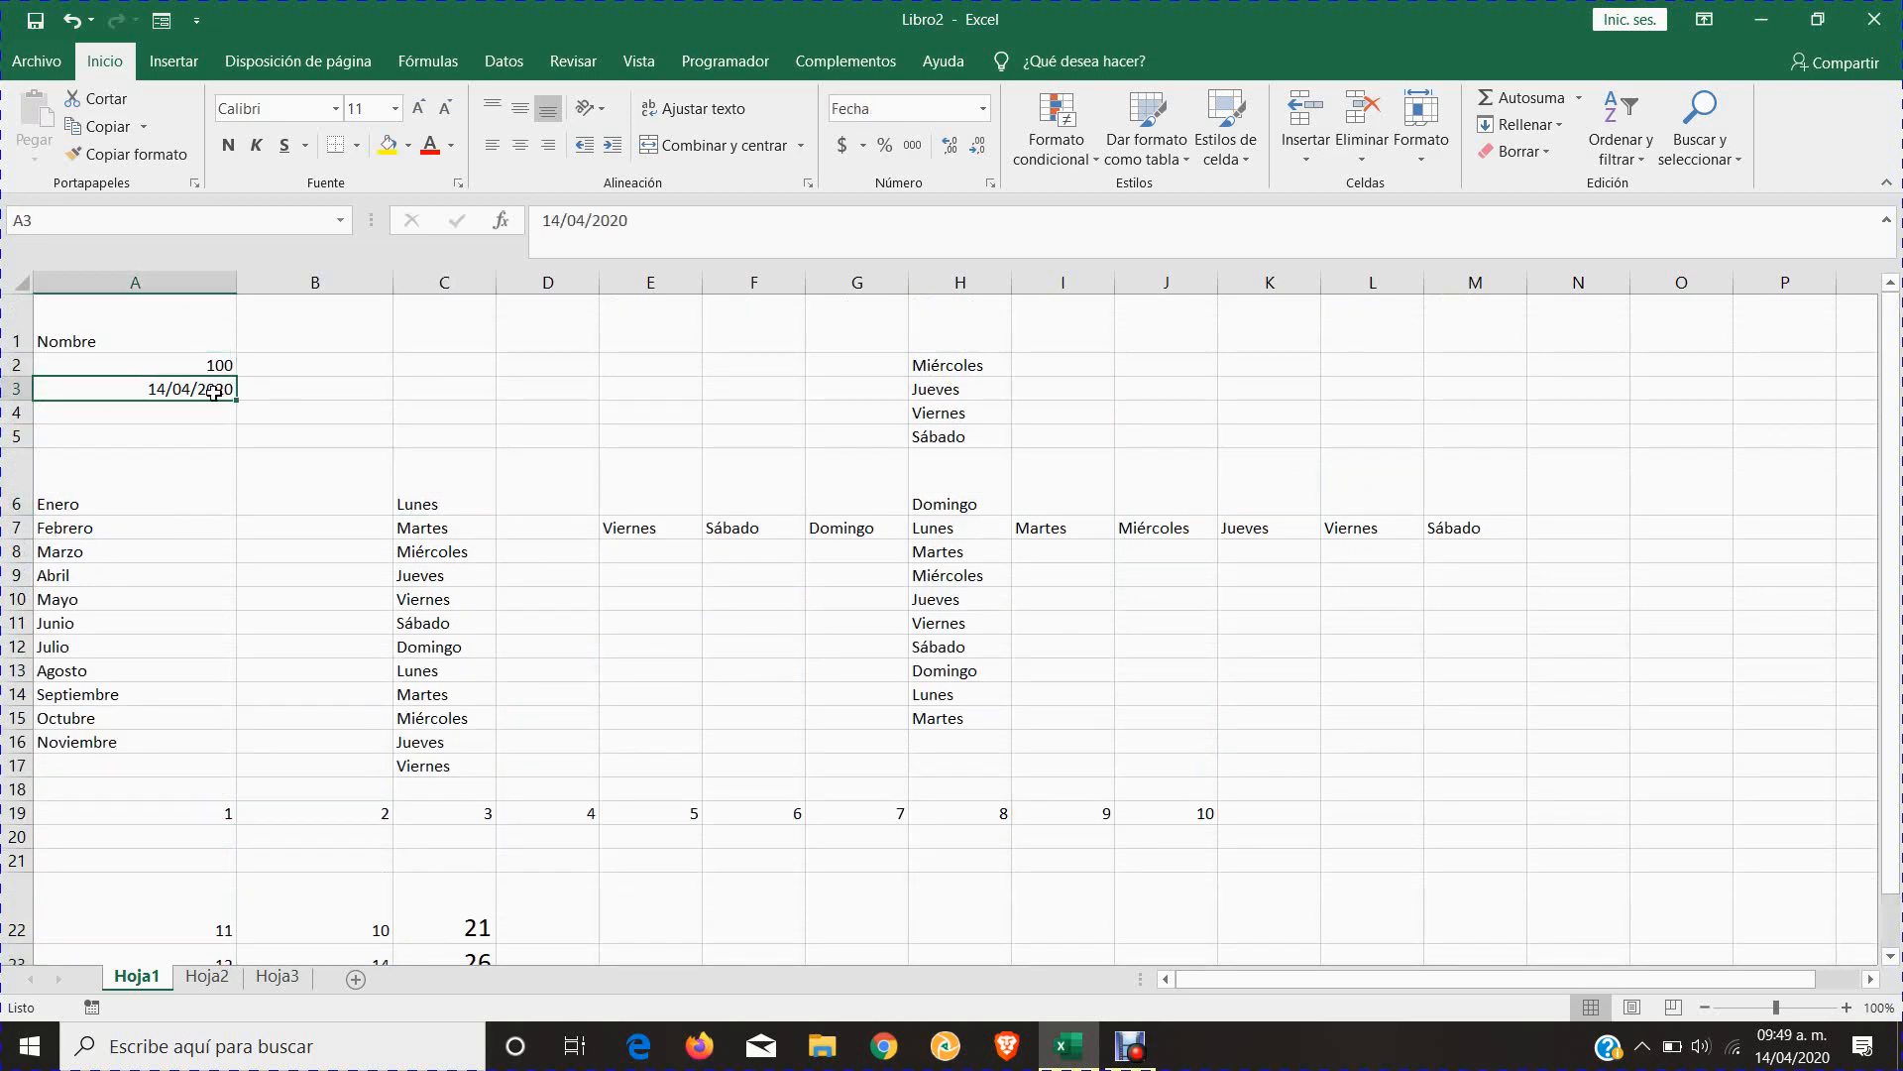
scroll(526, 607, "down", 2)
scroll(525, 608, "down", 1)
scroll(522, 608, "up", 2)
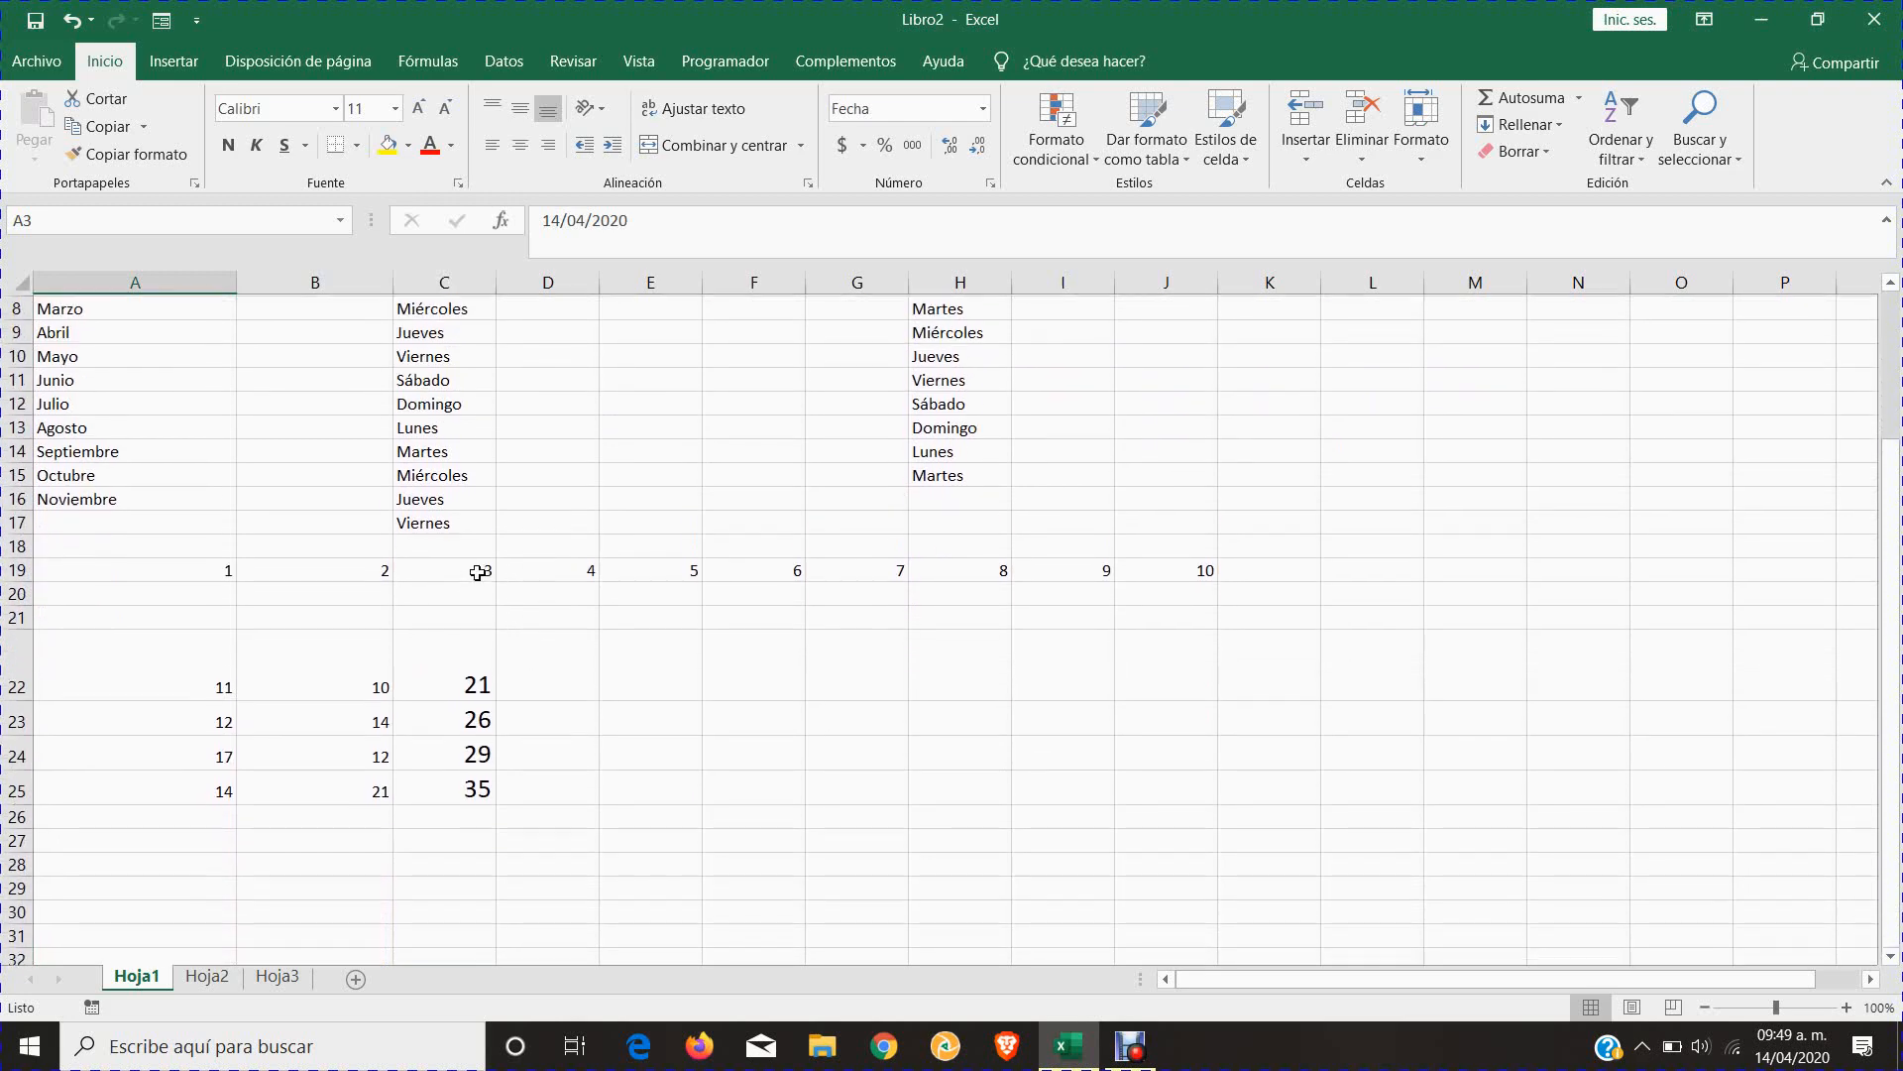
left_click(477, 383)
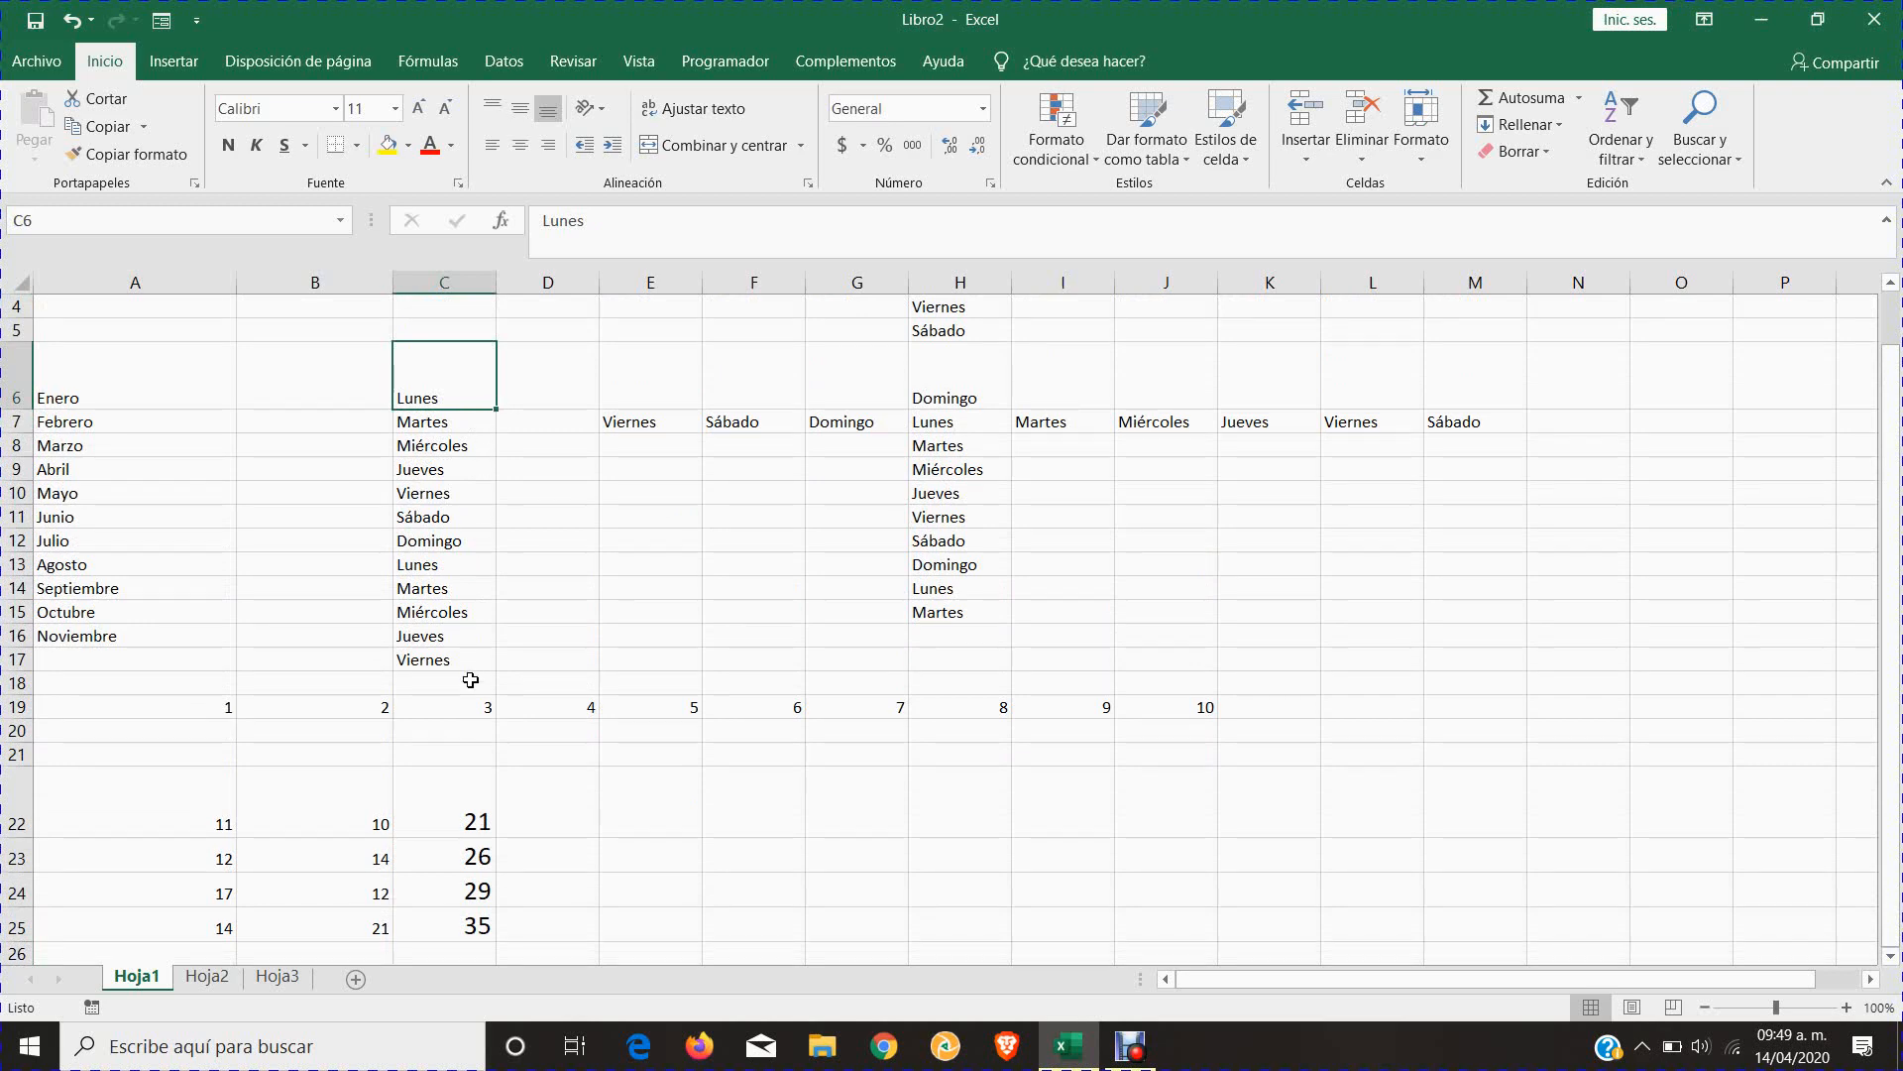
left_click(1170, 498)
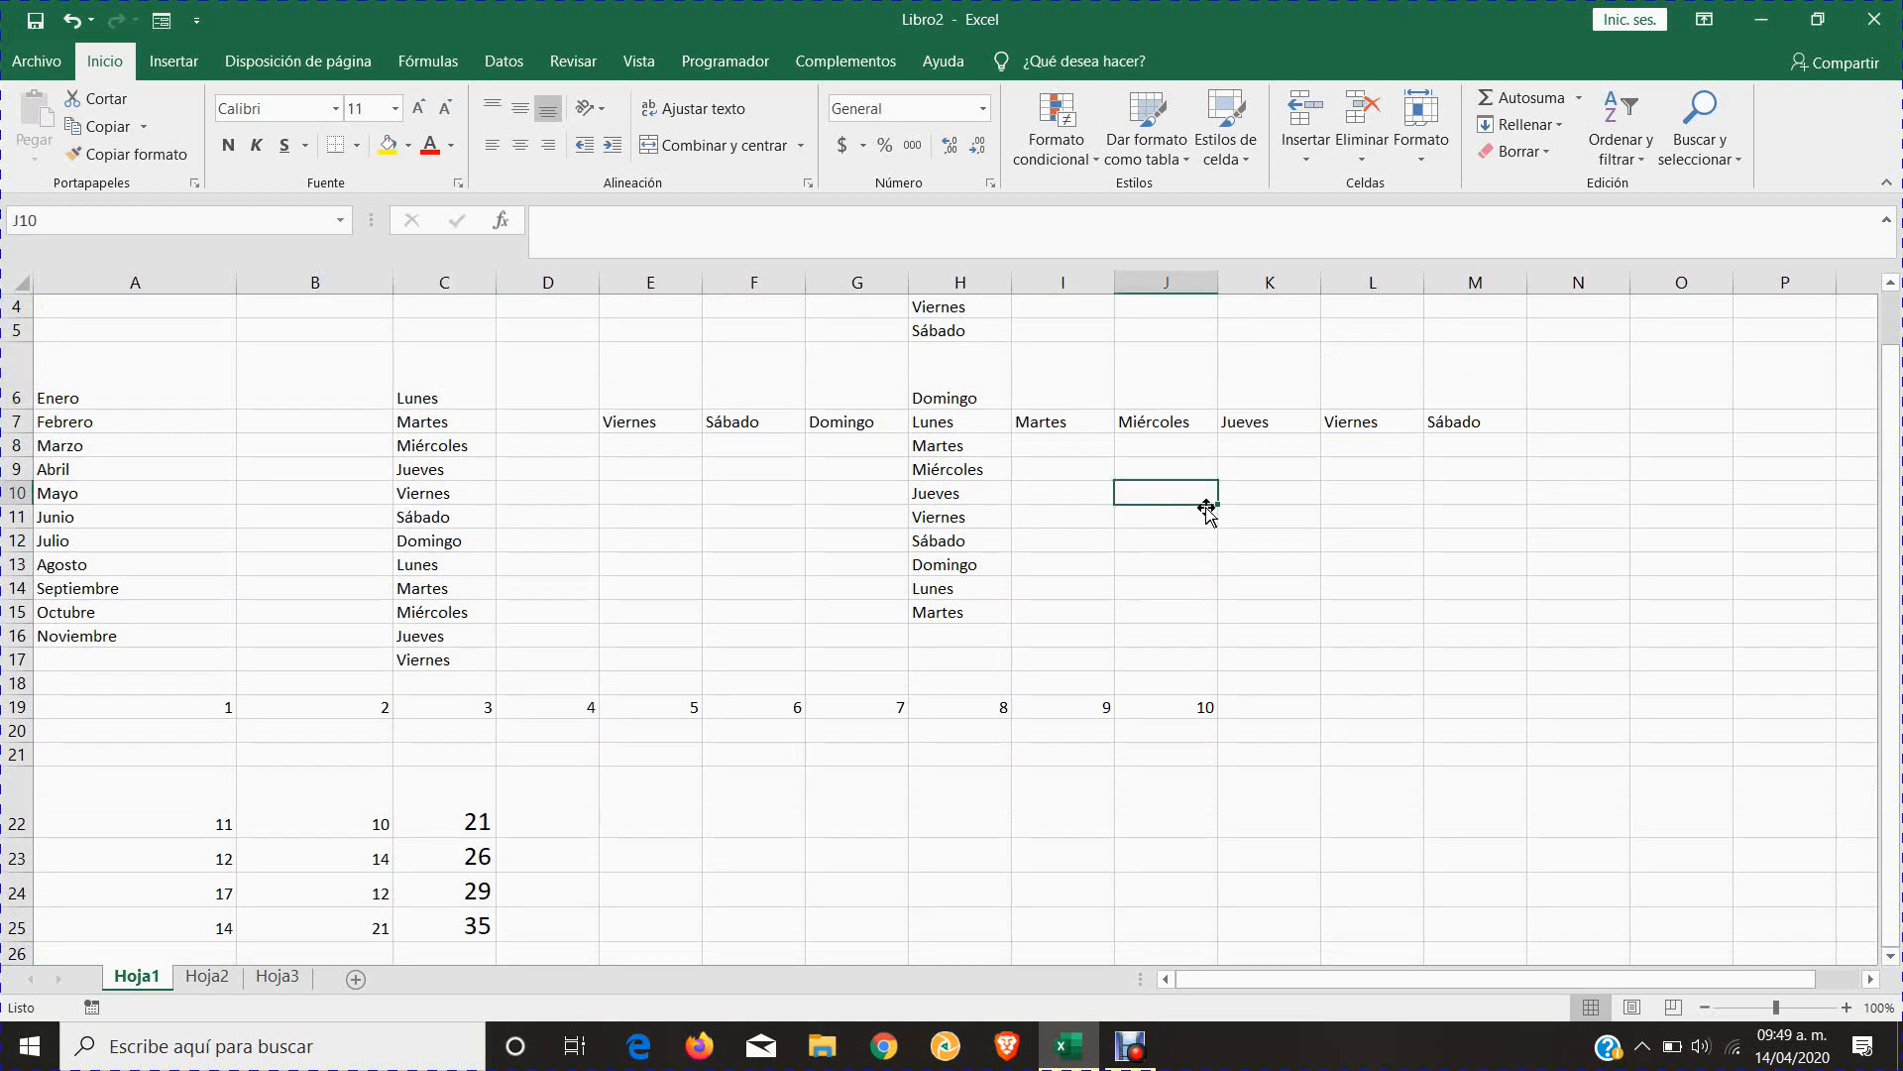
- Fill the text Nombre from cell A1 across row 1 through cell E1
scroll(851, 674, "up", 1)
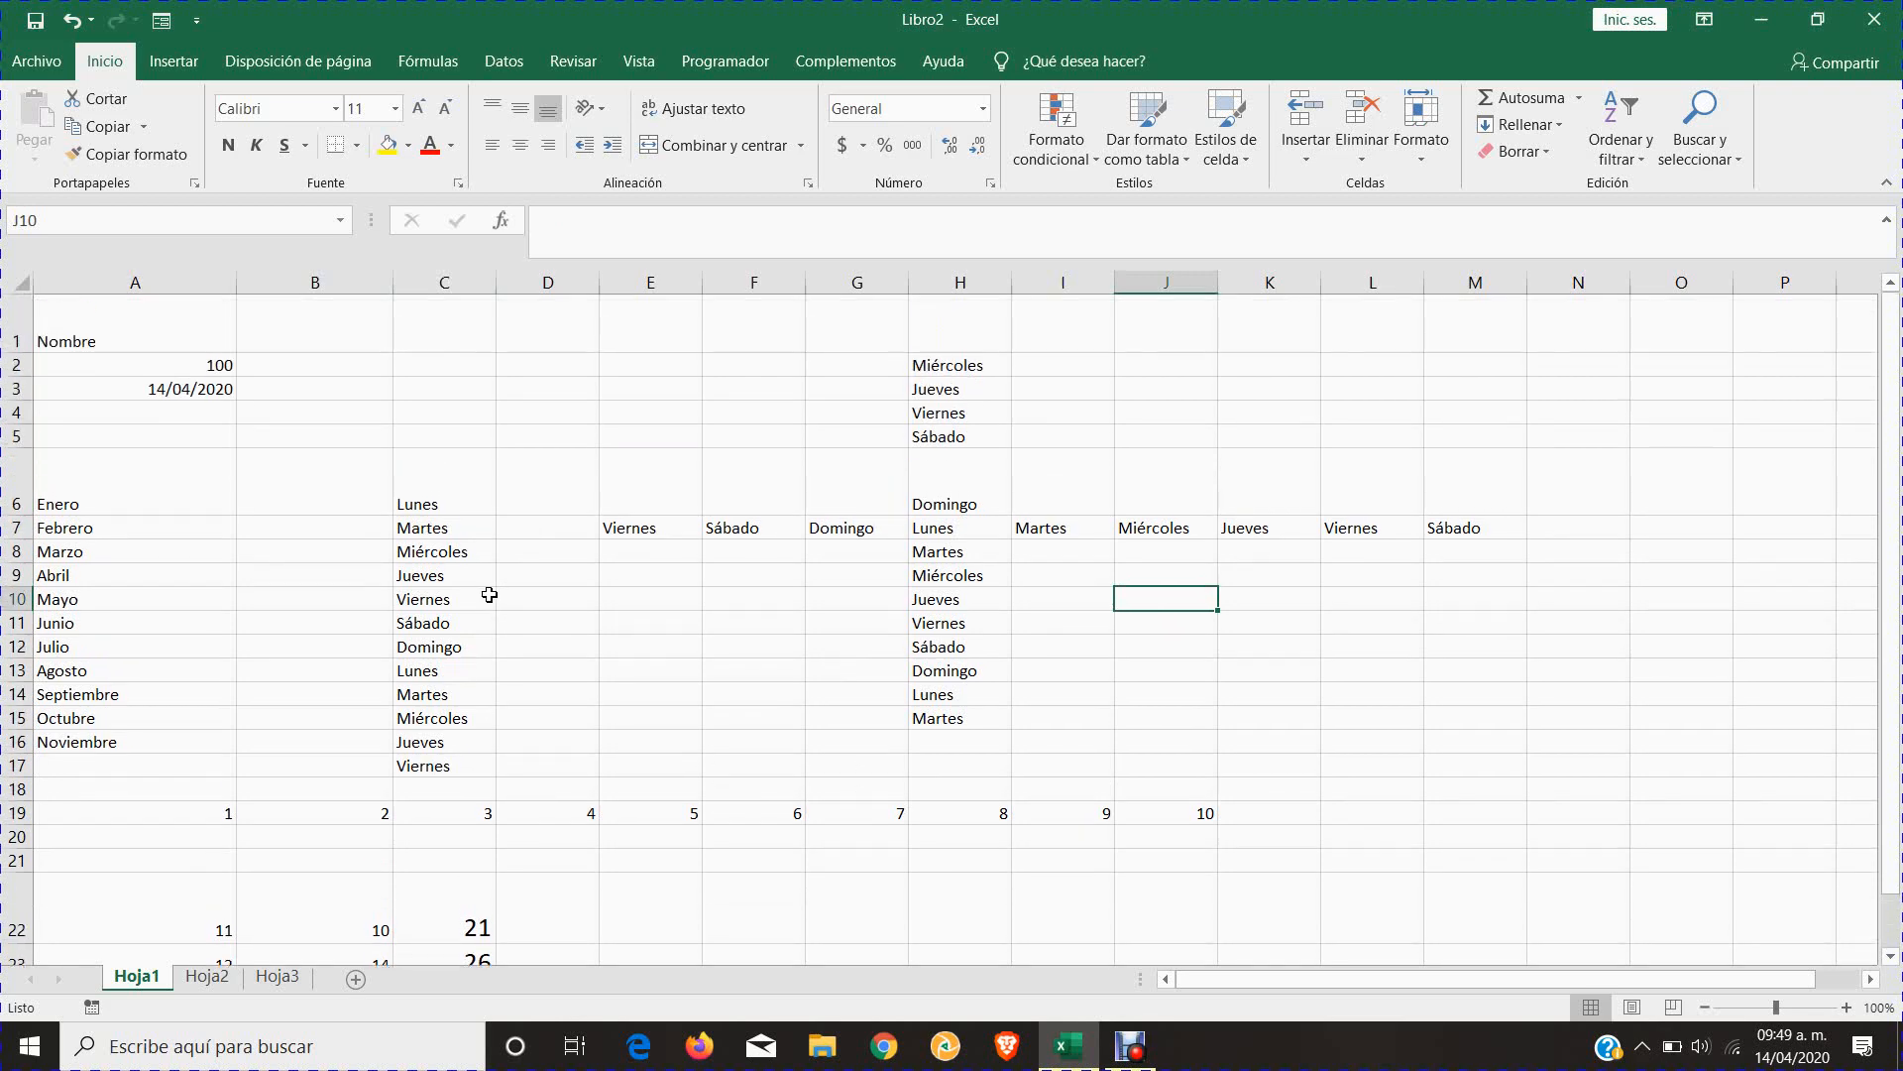
left_click(195, 325)
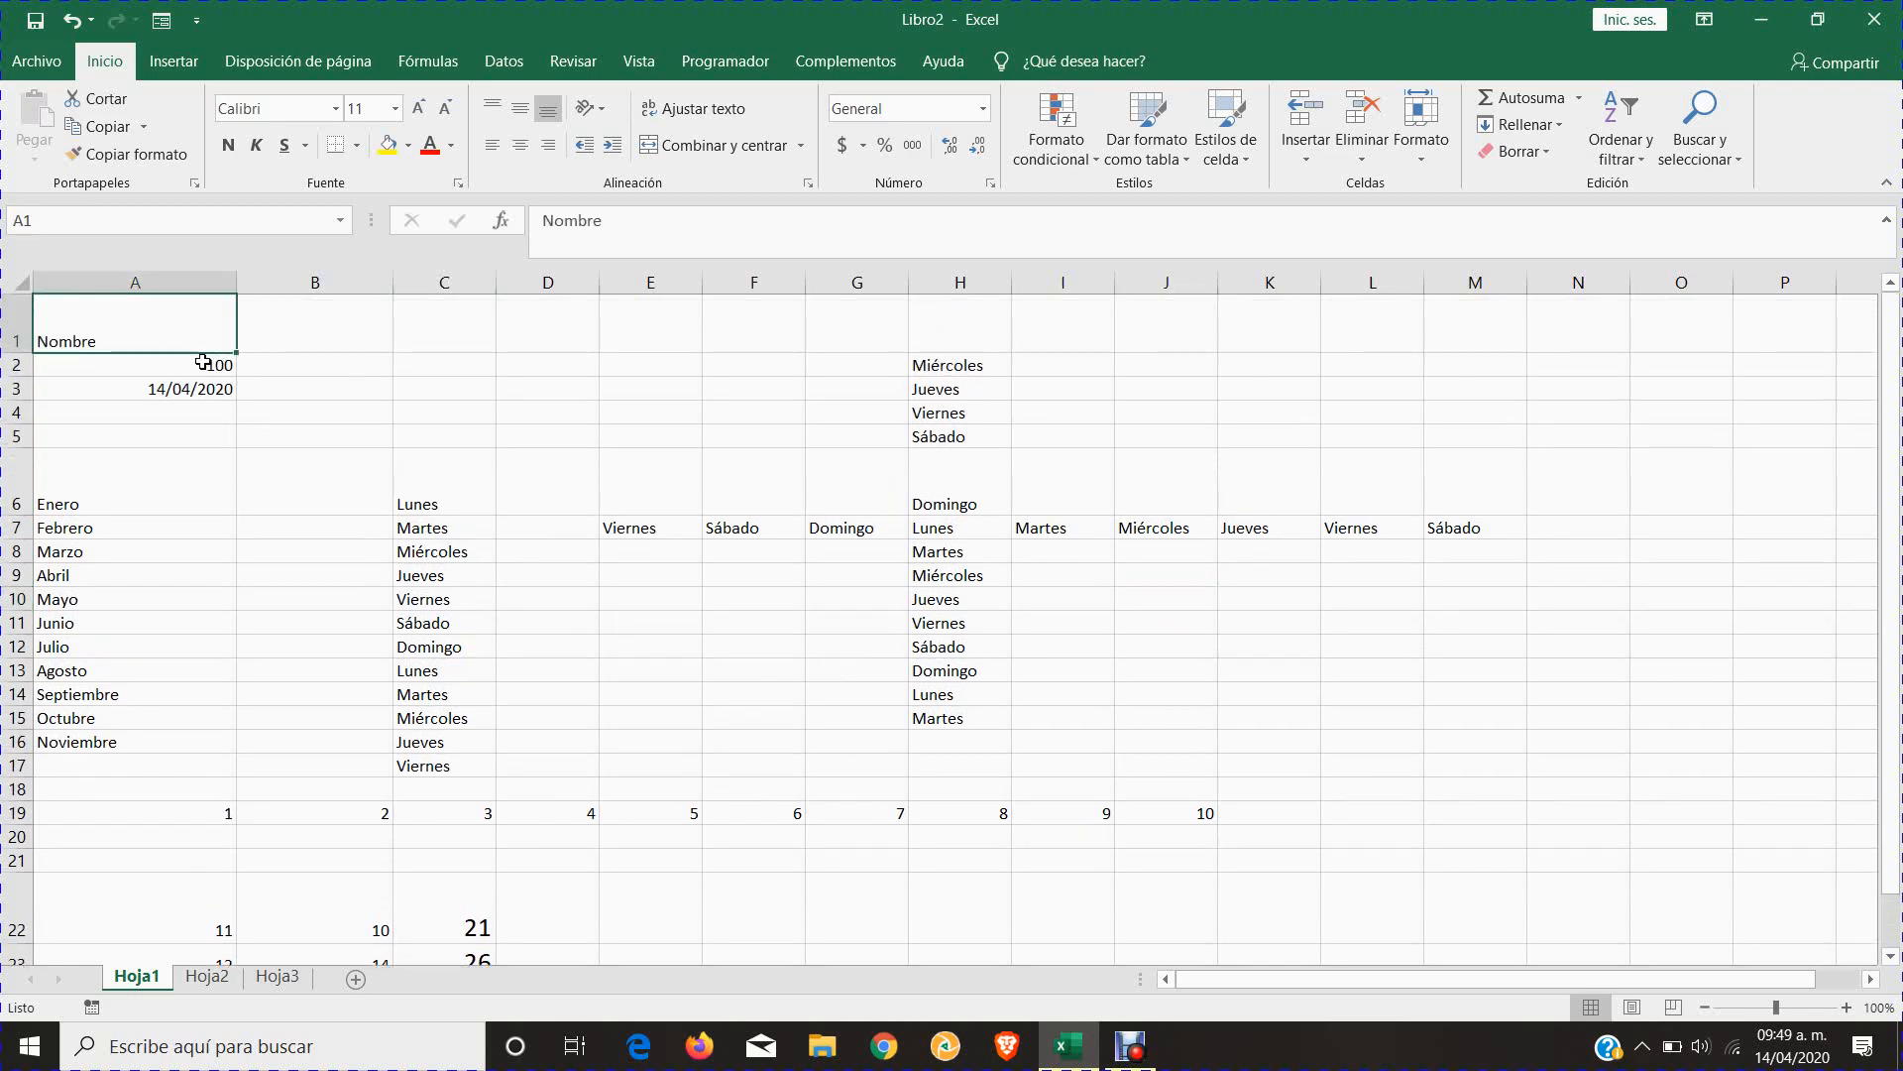
left_click_drag(237, 352, 699, 349)
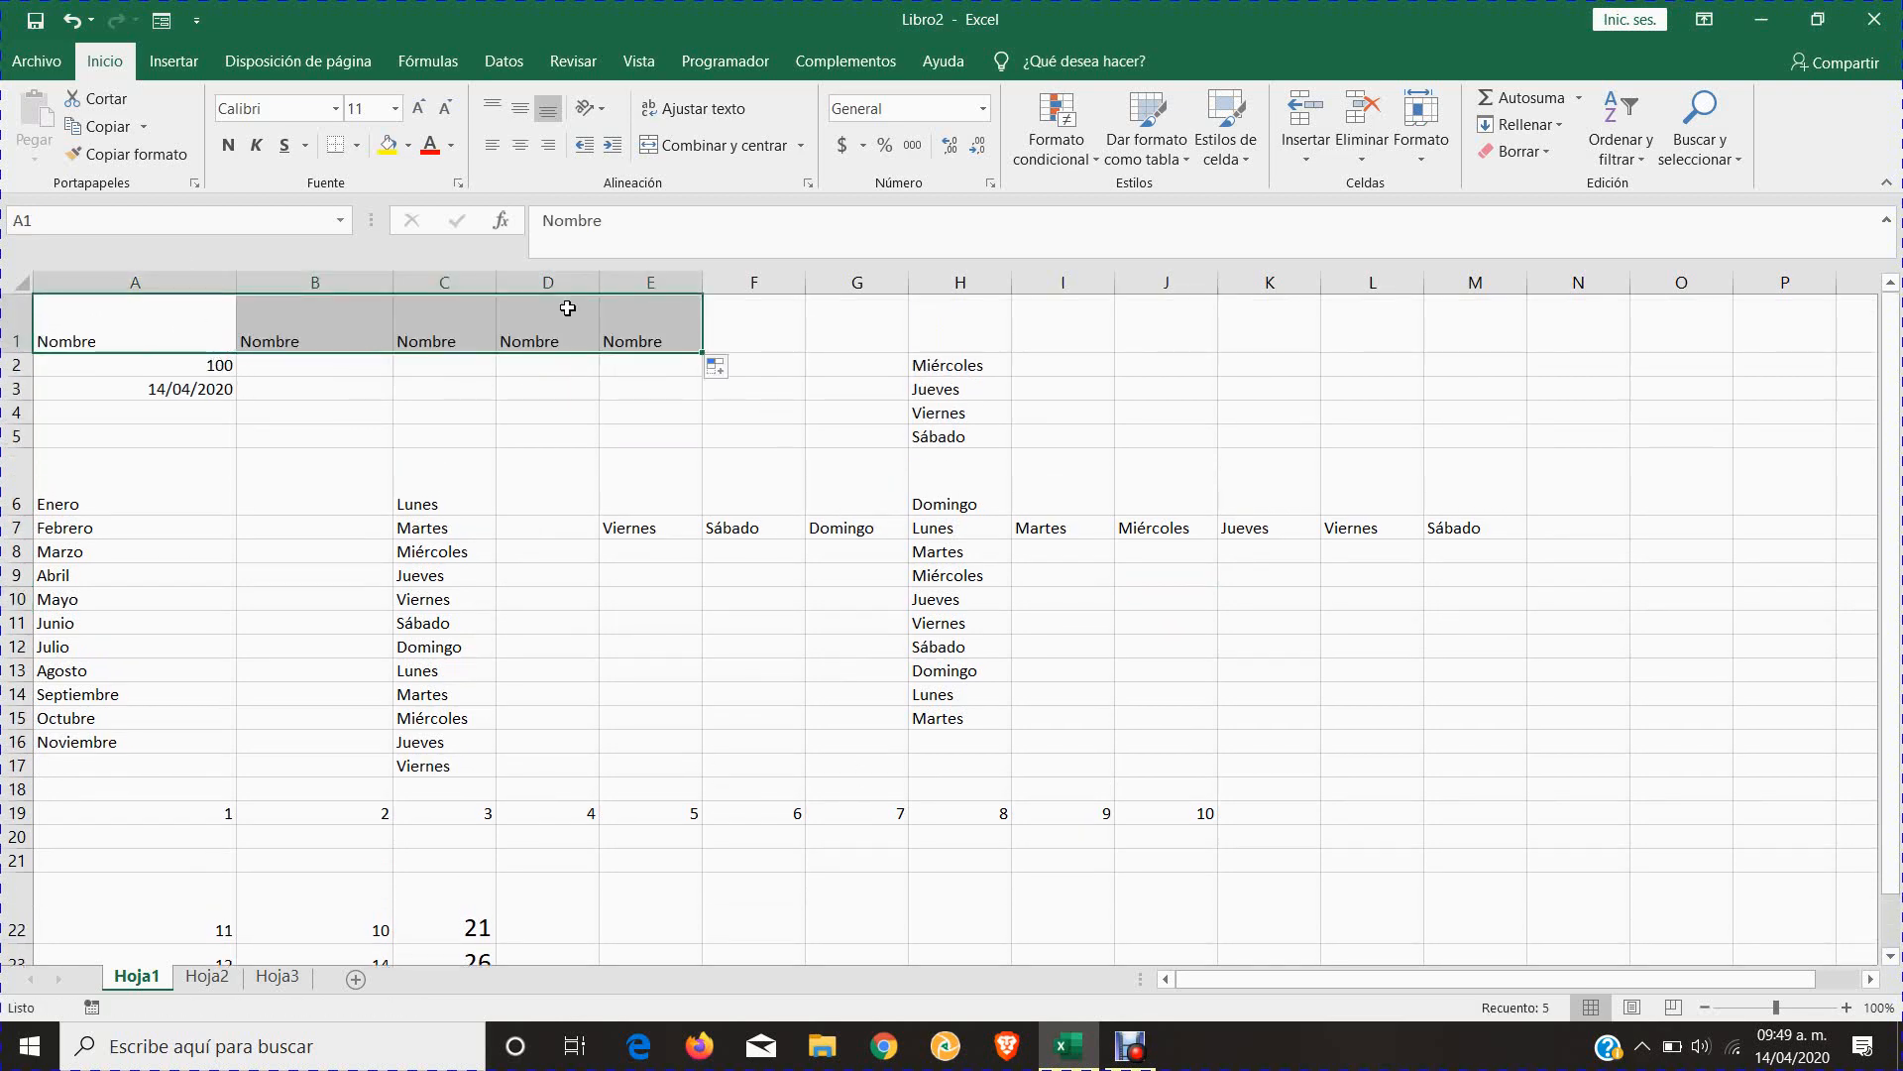
- Examine the filled series again and the addition formula in cell C22
scroll(750, 437, "down", 1)
scroll(496, 476, "up", 1)
scroll(751, 633, "down", 1)
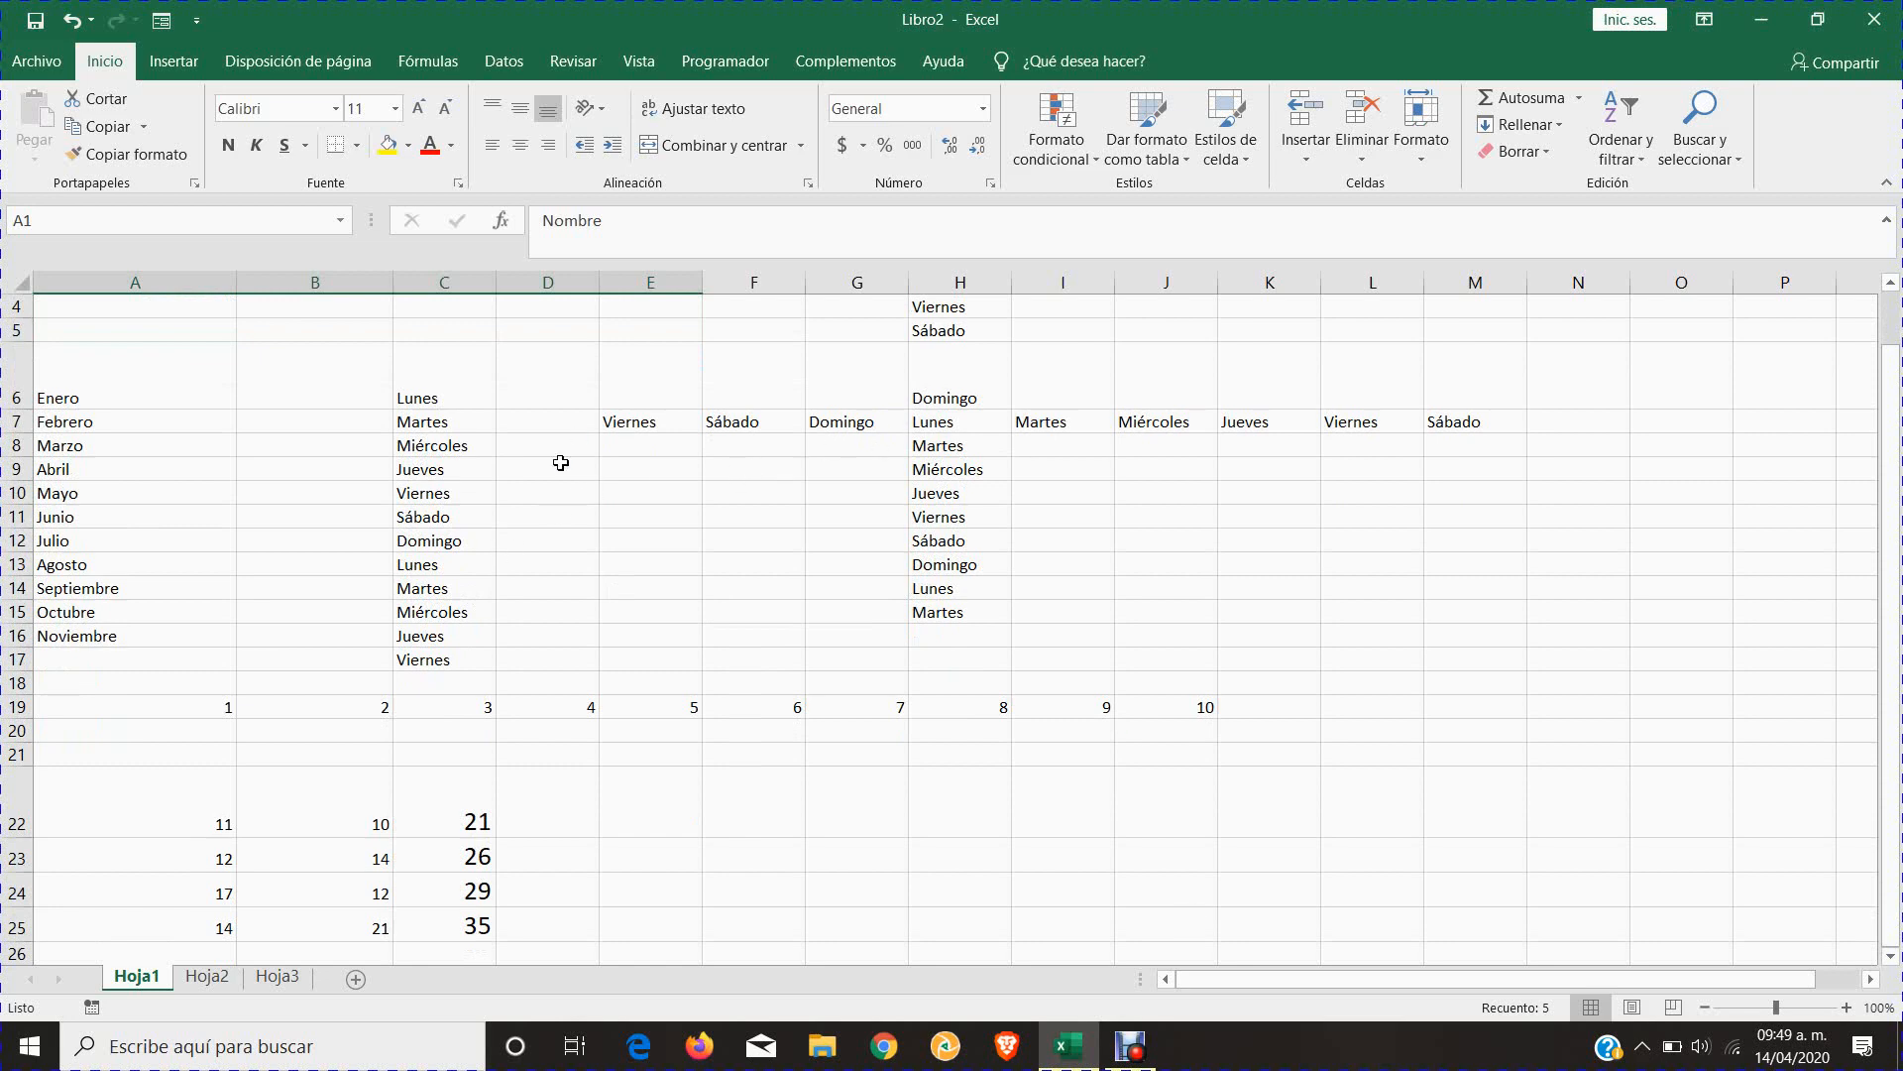
scroll(561, 463, "down", 2)
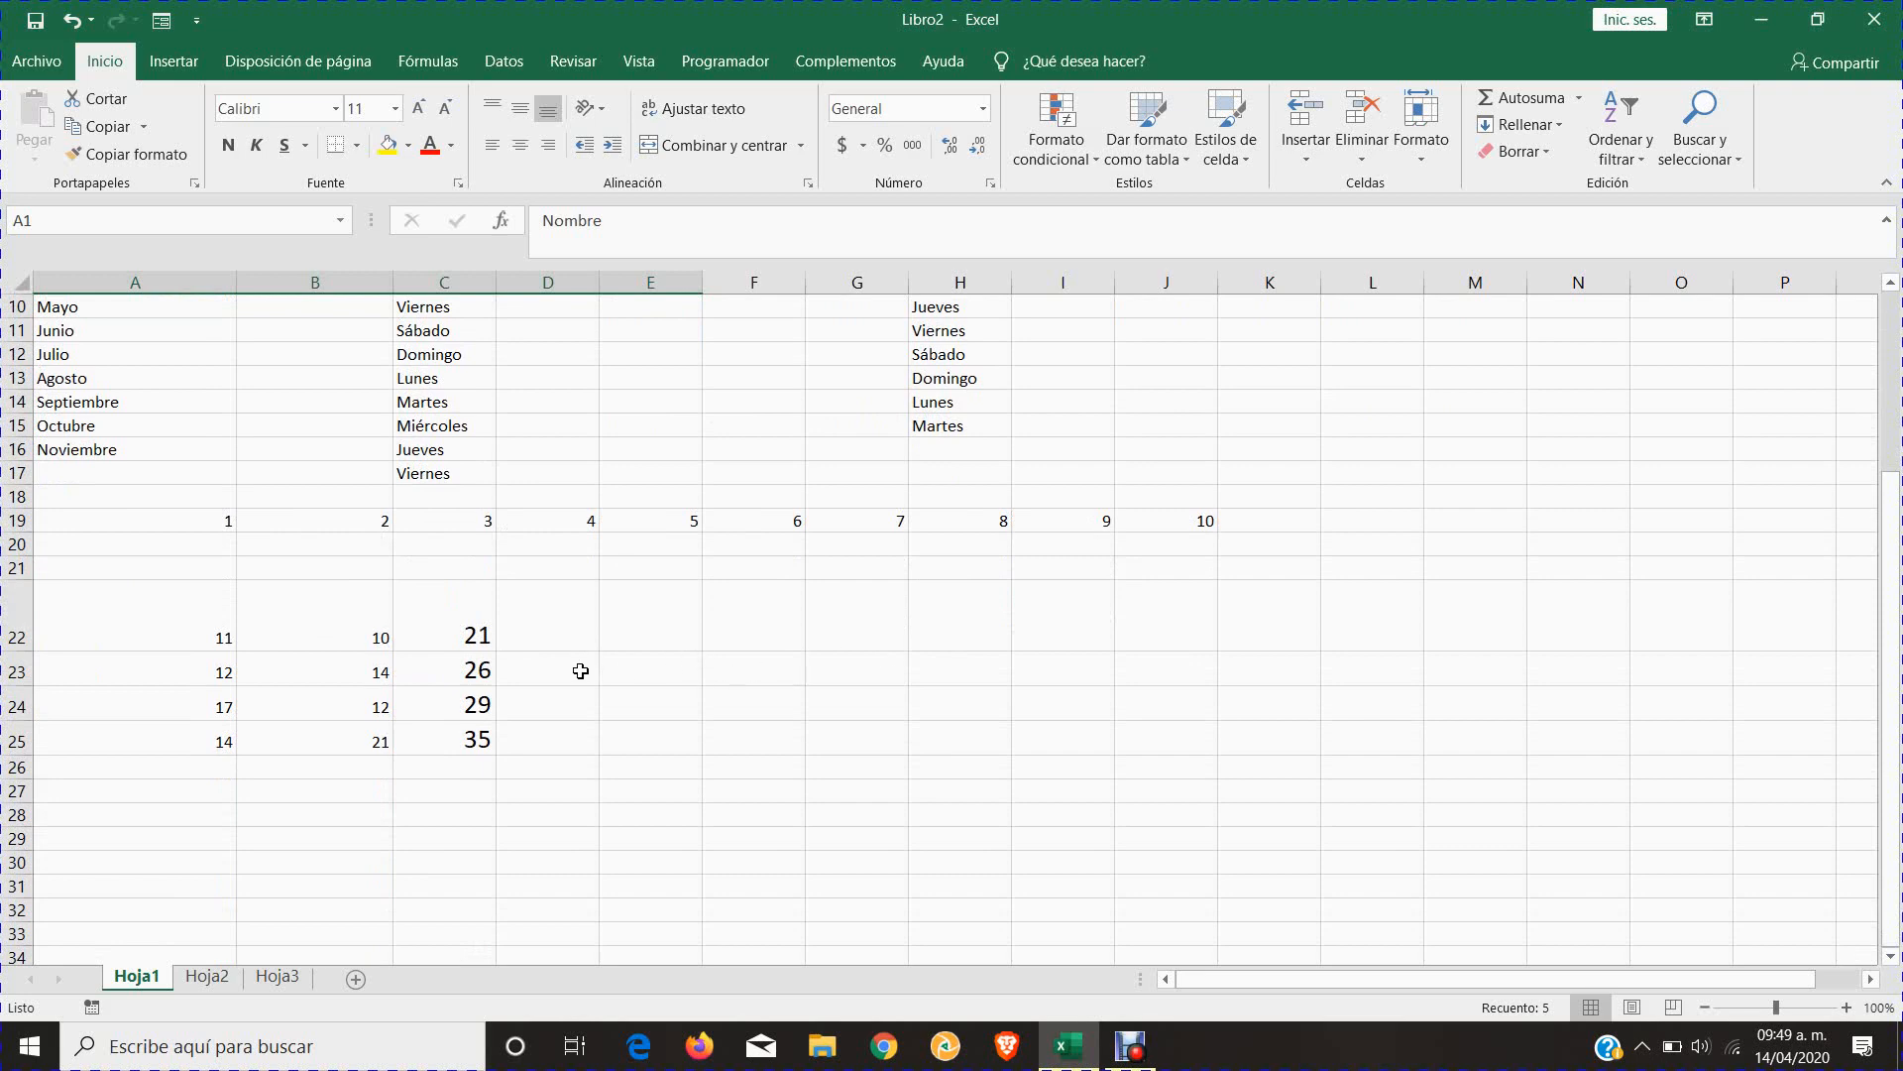
scroll(581, 669, "down", 1)
left_click(461, 563)
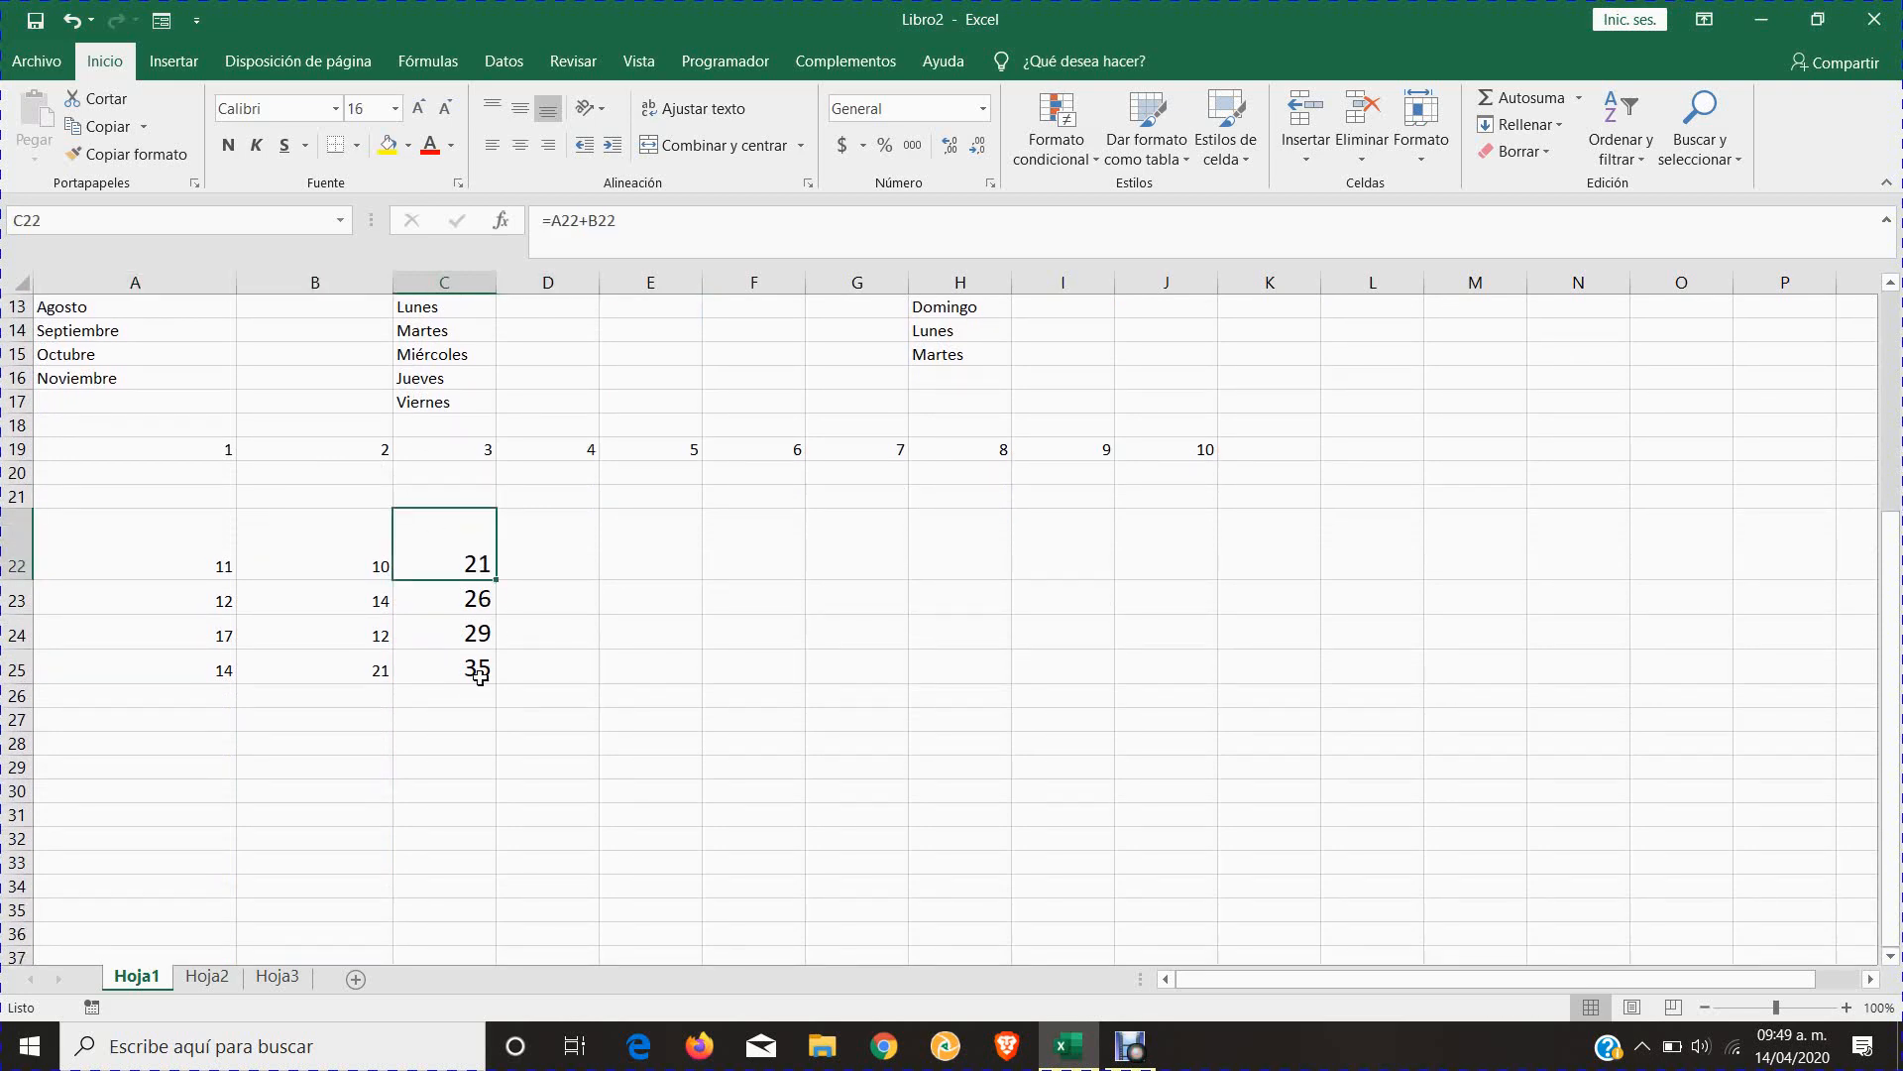